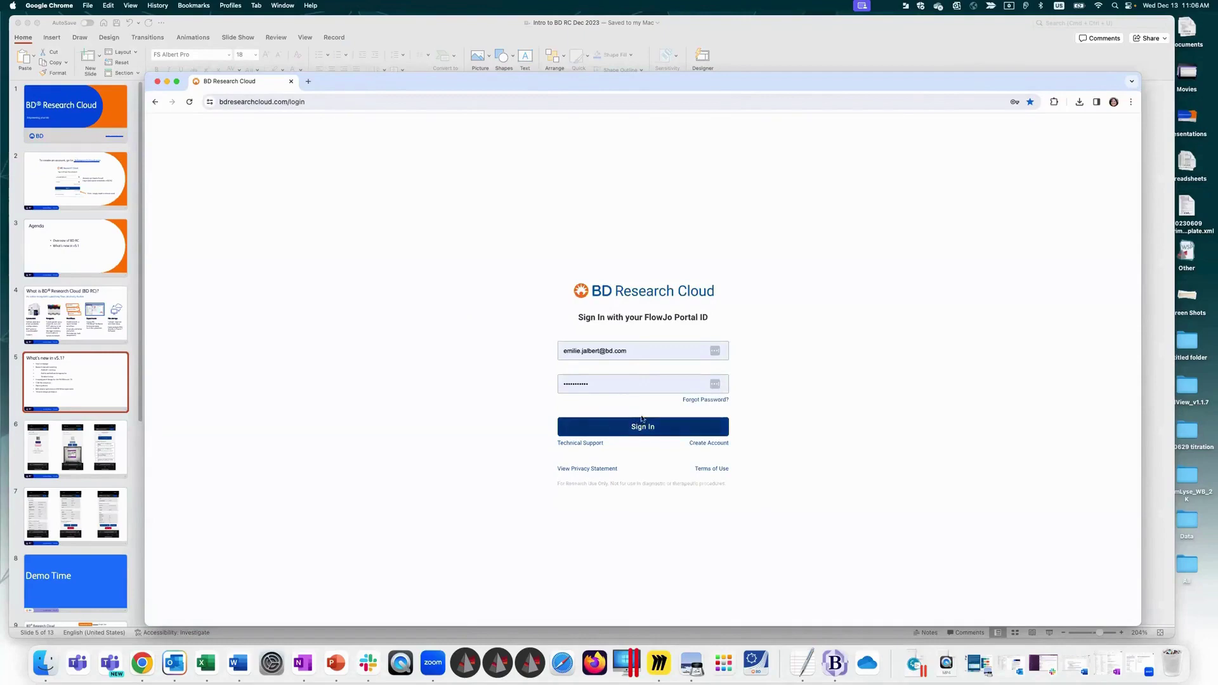
Step: Sign in to BD Research Cloud with the prefilled portal credentials, then reposition and enlarge the browser window
left_click(652, 430)
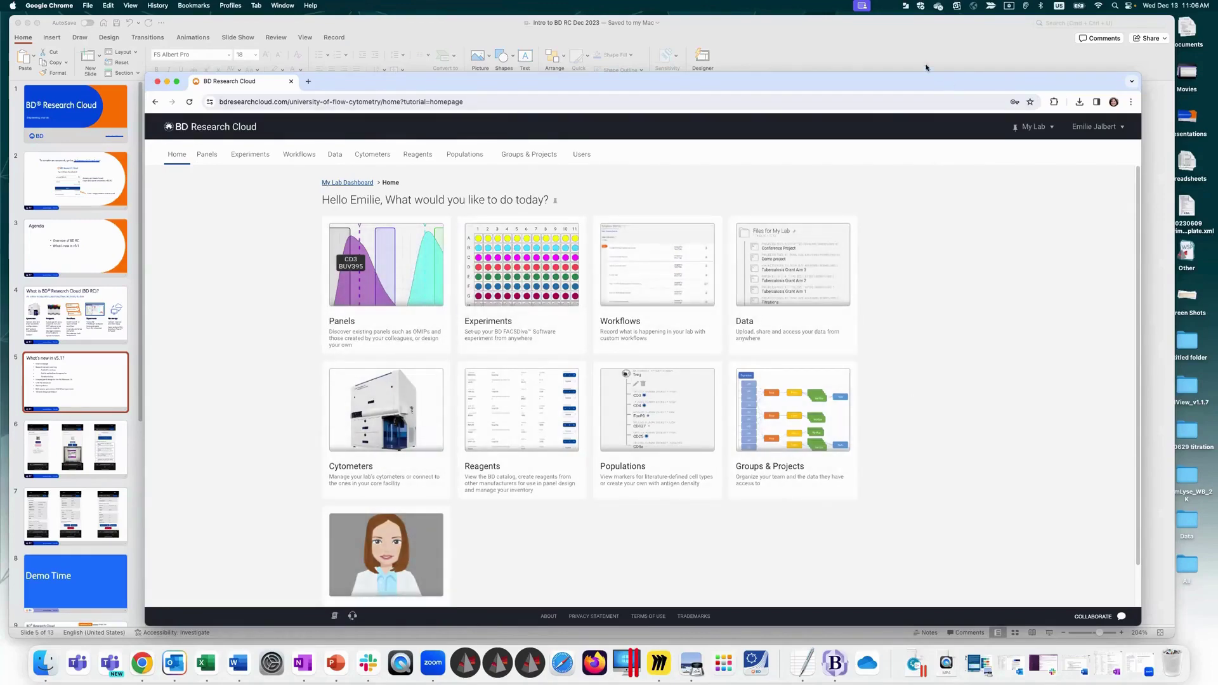
left_click_drag(950, 81, 921, 32)
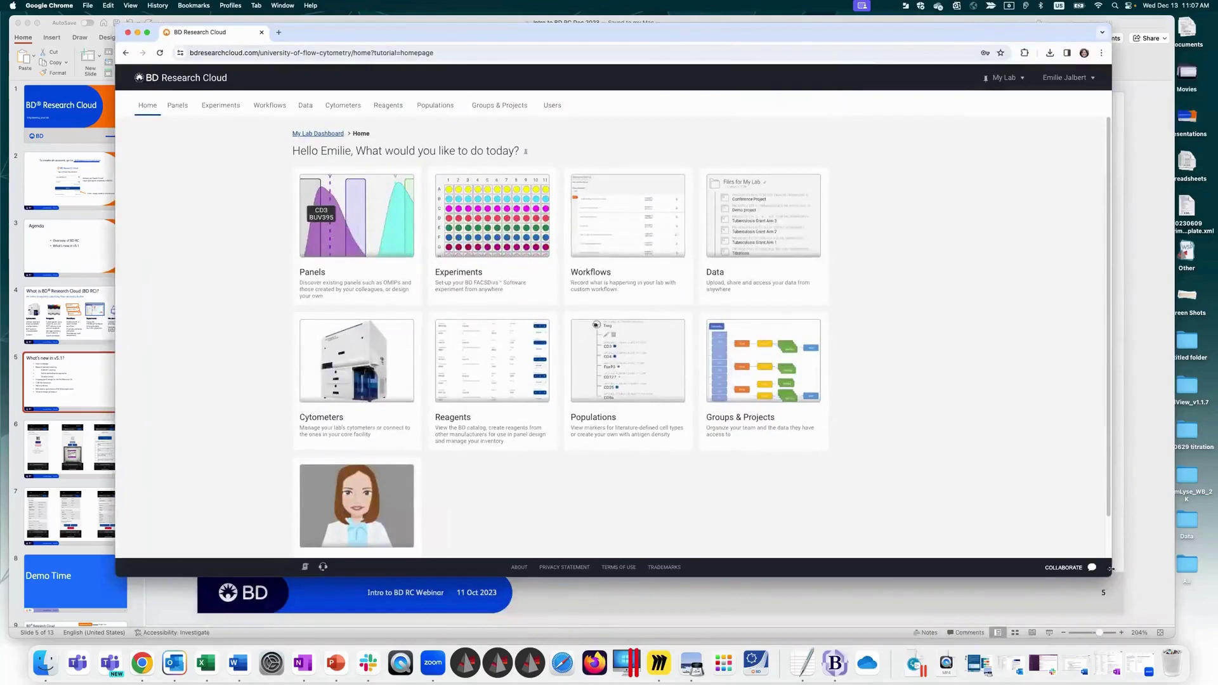
left_click_drag(1111, 568, 1136, 619)
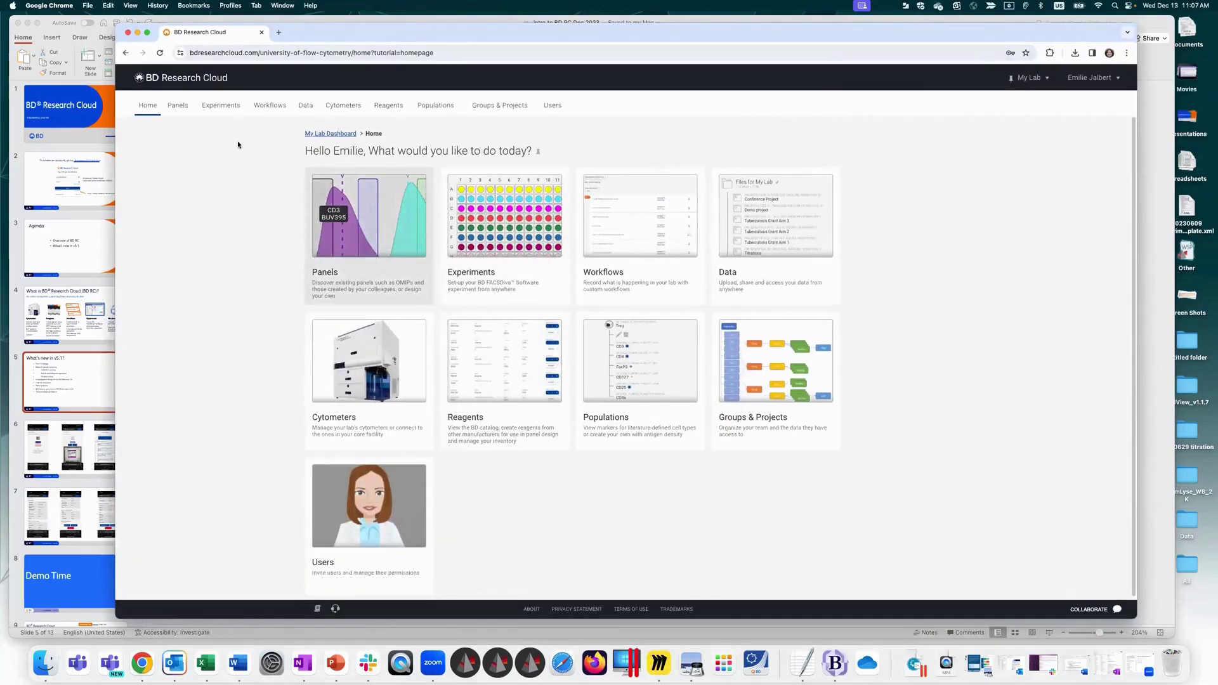
Step: Open the lab's Panels page and look through the Custom Panels, OMIPs and BD Panels groups by collapsing and re-expanding them
left_click(386, 257)
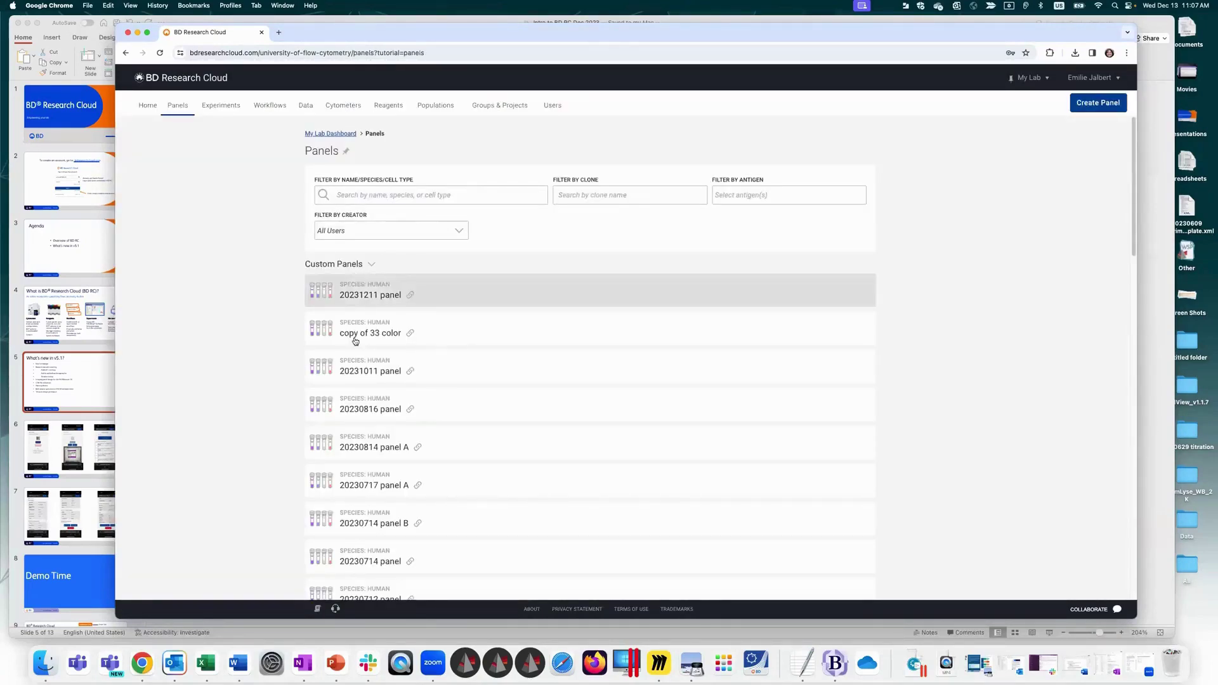
left_click(373, 266)
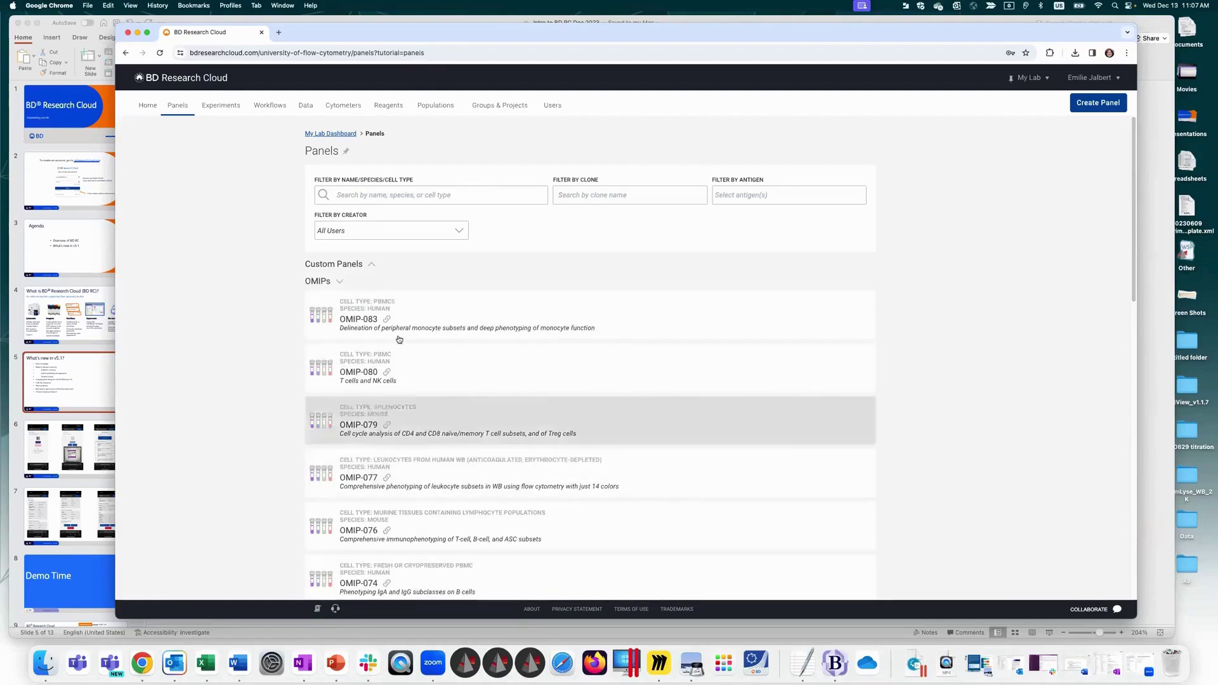
left_click(339, 283)
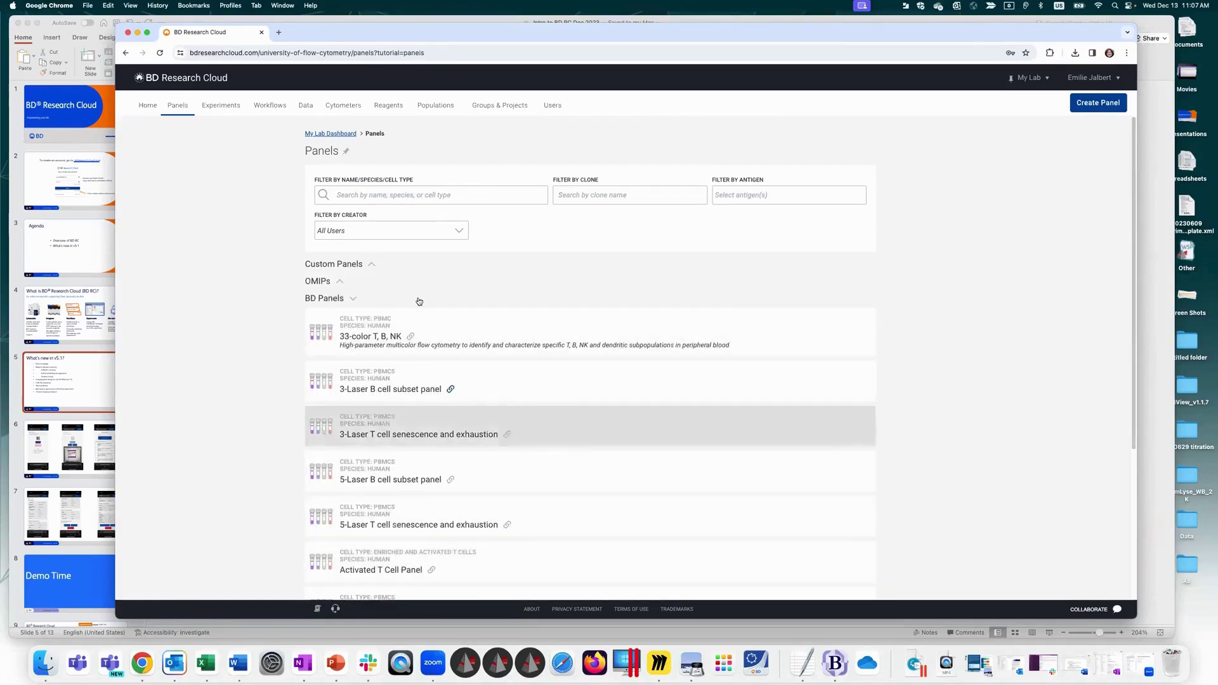
left_click(352, 299)
left_click(341, 283)
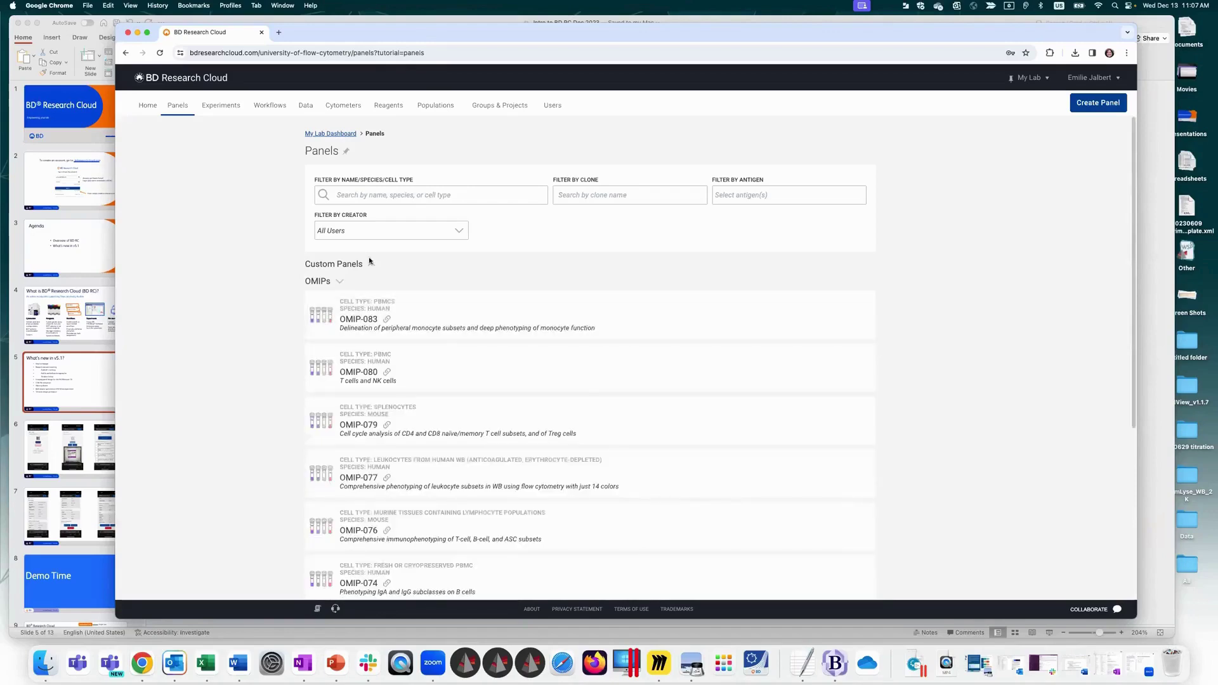
left_click(372, 265)
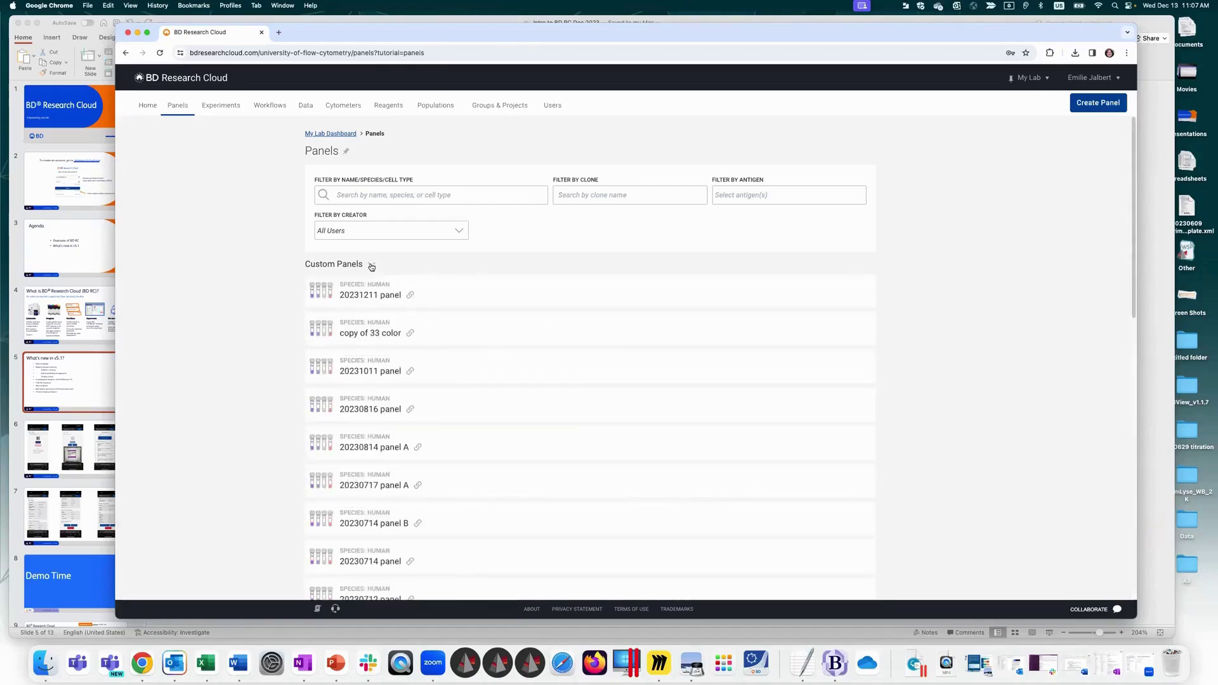
Step: Review the 20231211 panel's reagent details, cytometer configuration, spectral visualization and staining sheet, and close its details
left_click(604, 303)
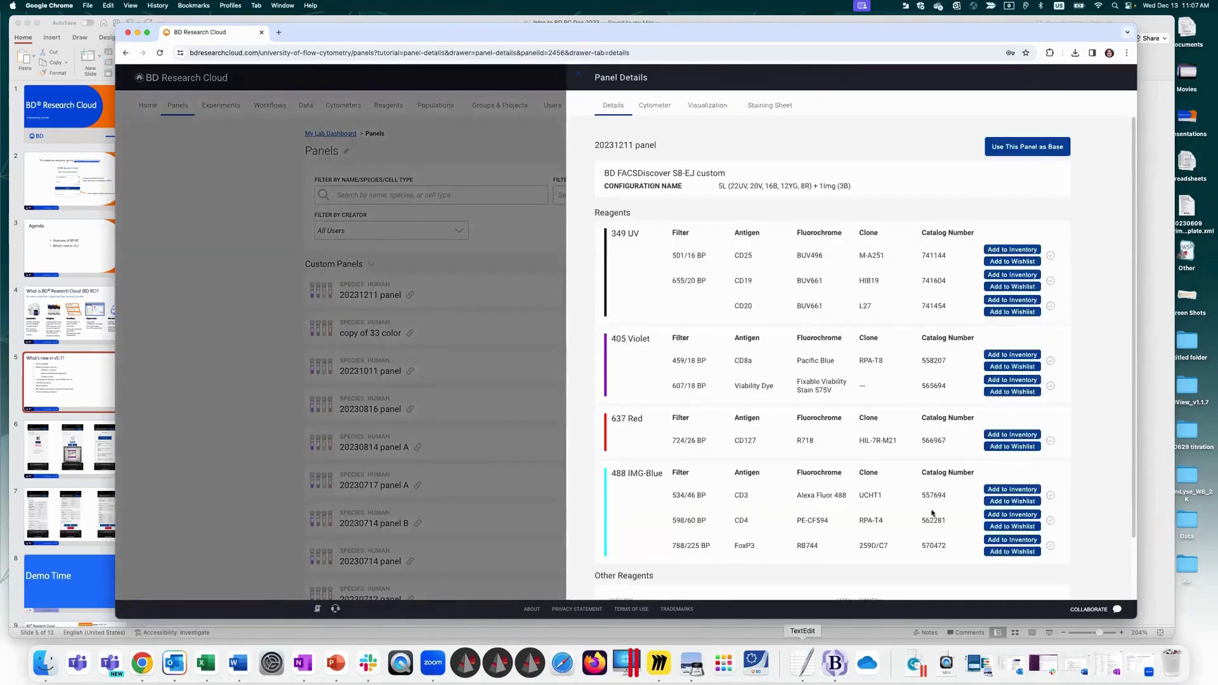
left_click(659, 105)
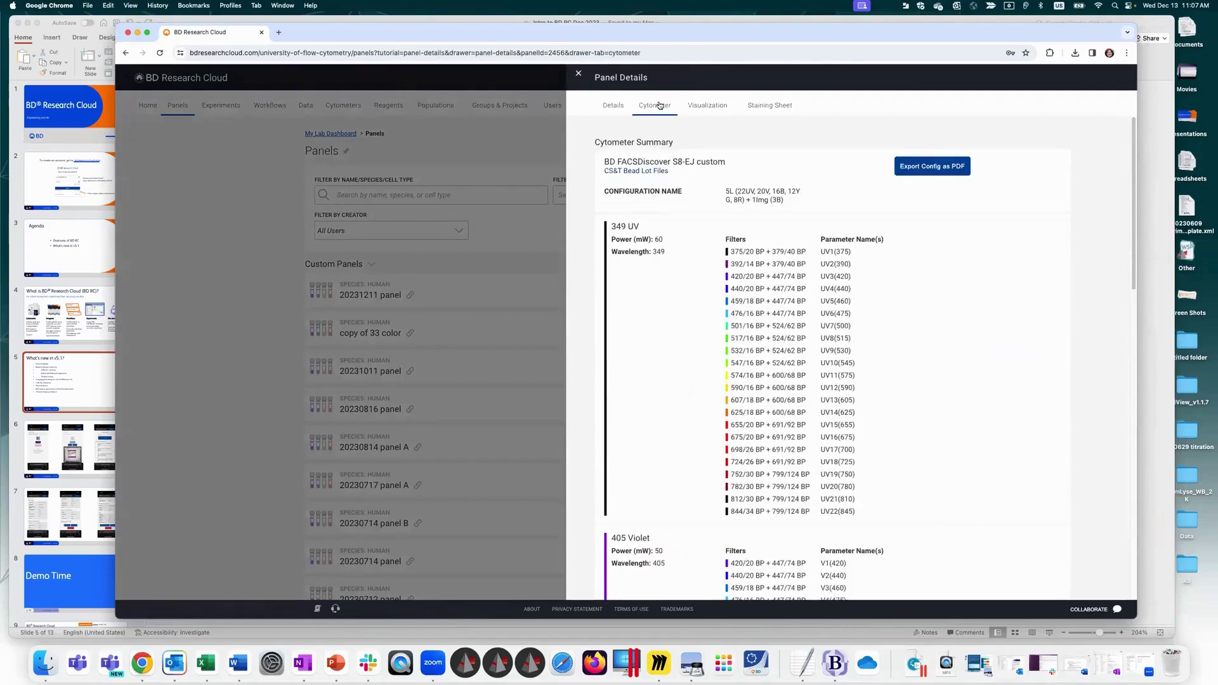
left_click(708, 107)
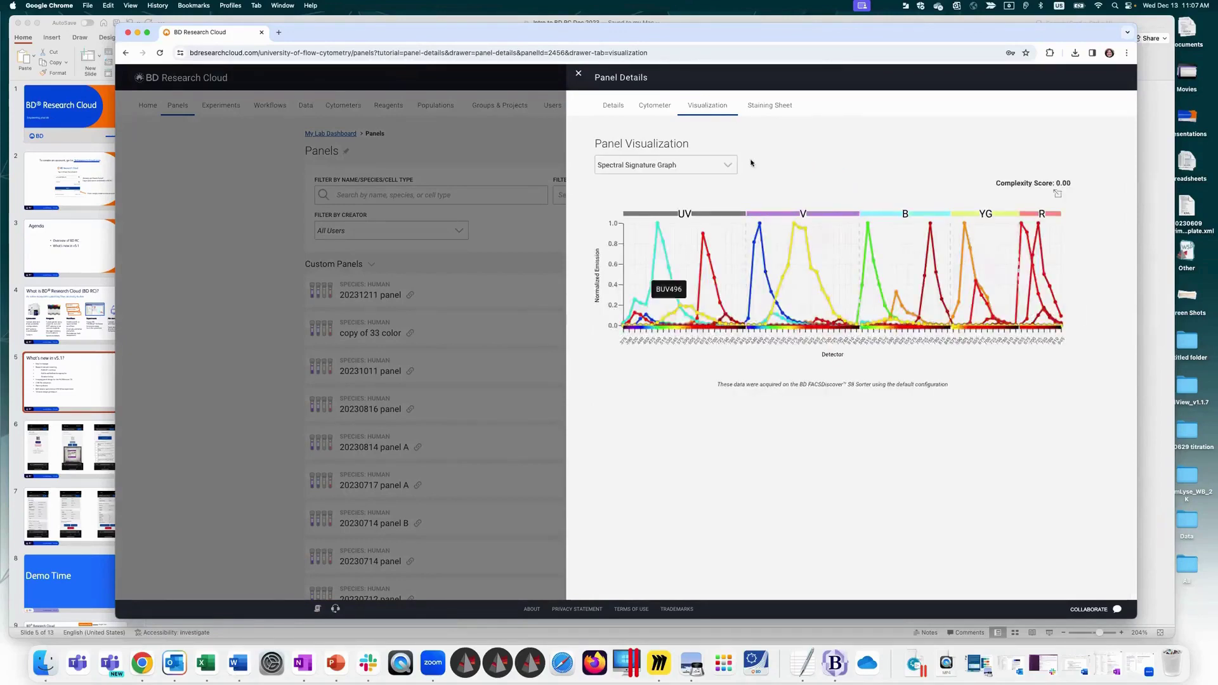
left_click(763, 107)
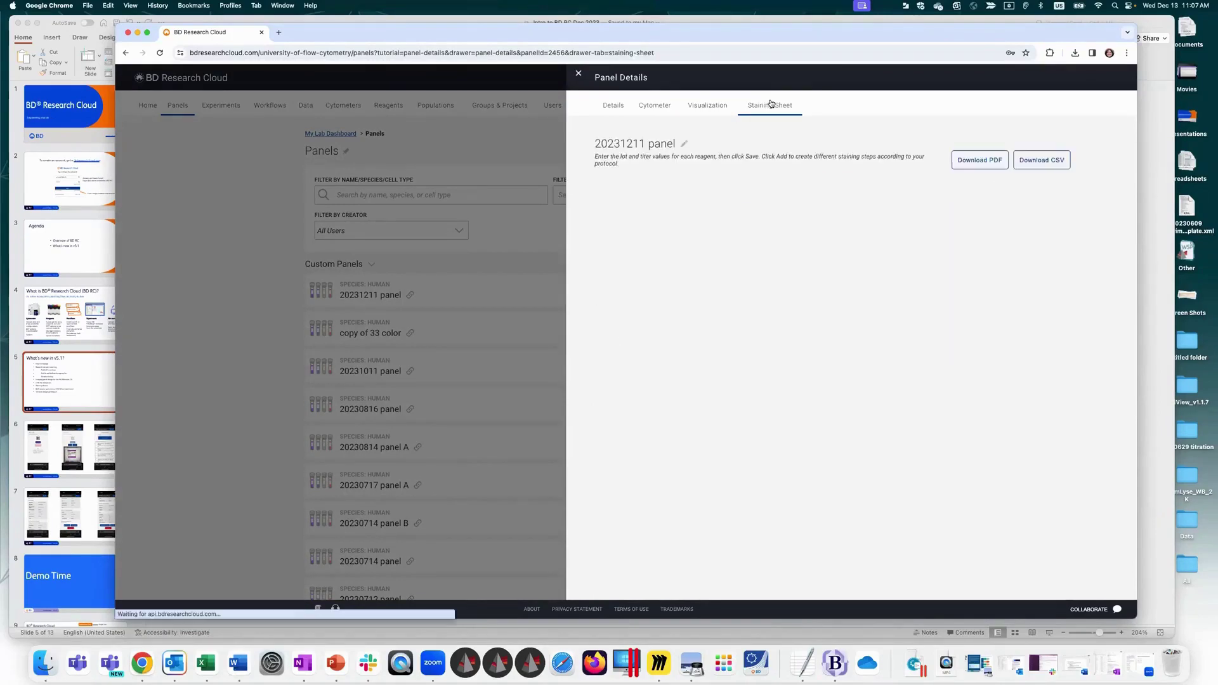
left_click(578, 73)
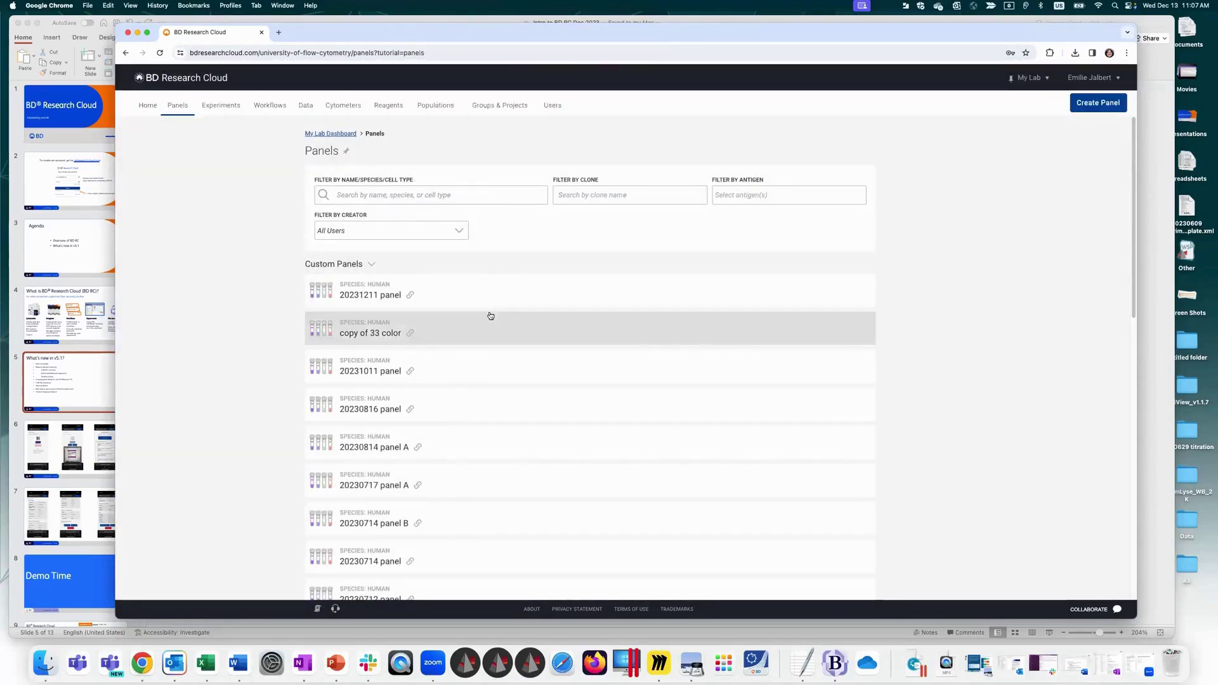
Step: Filter the panels by the antigens CD56, CD14 and CD19 and look through the matching panels
left_click(761, 196)
type("CD56")
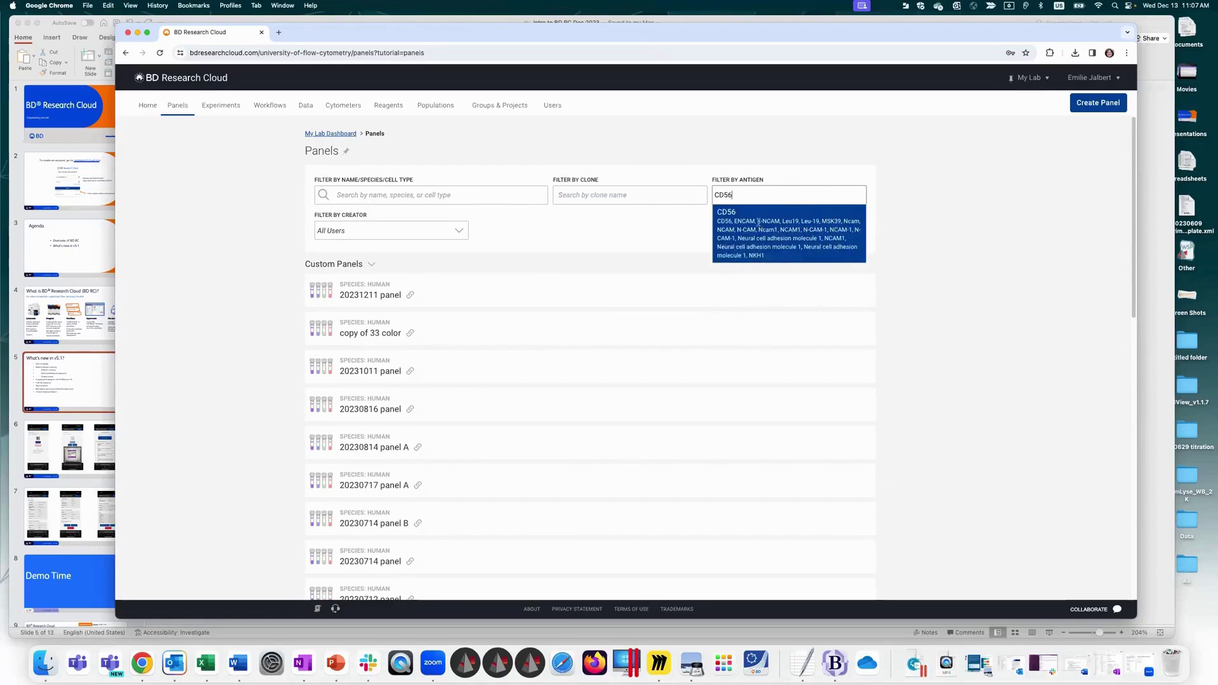
left_click(759, 222)
type("CD14")
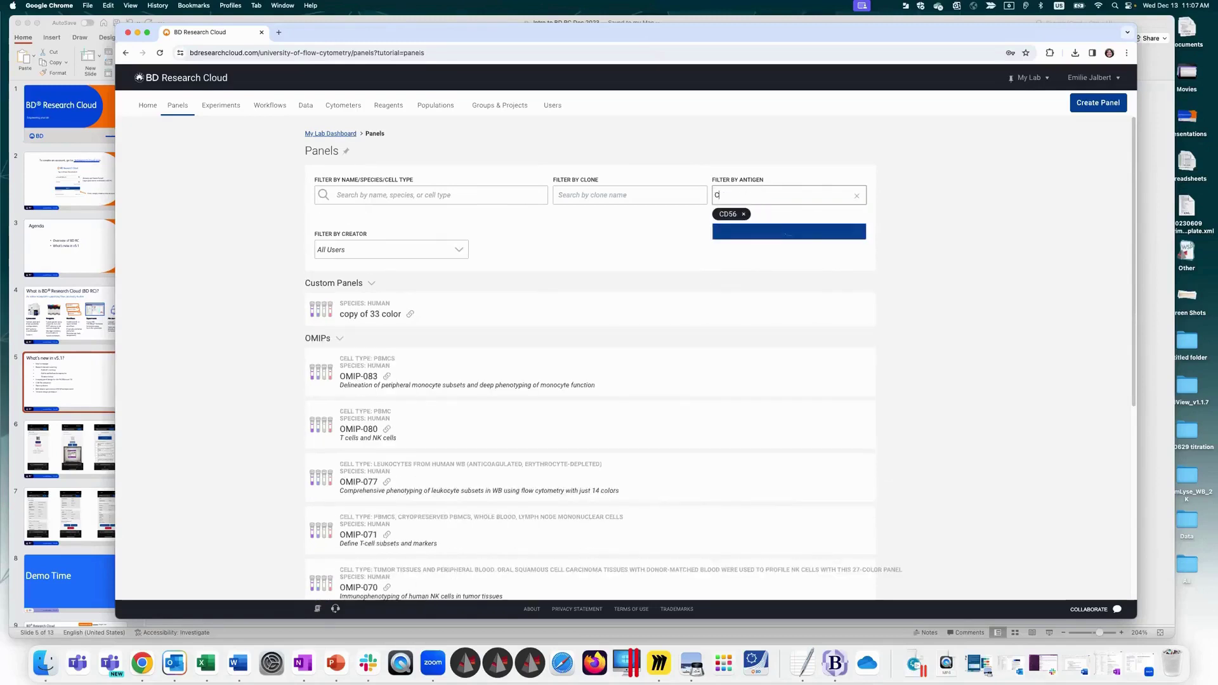
left_click(769, 257)
type("CD19")
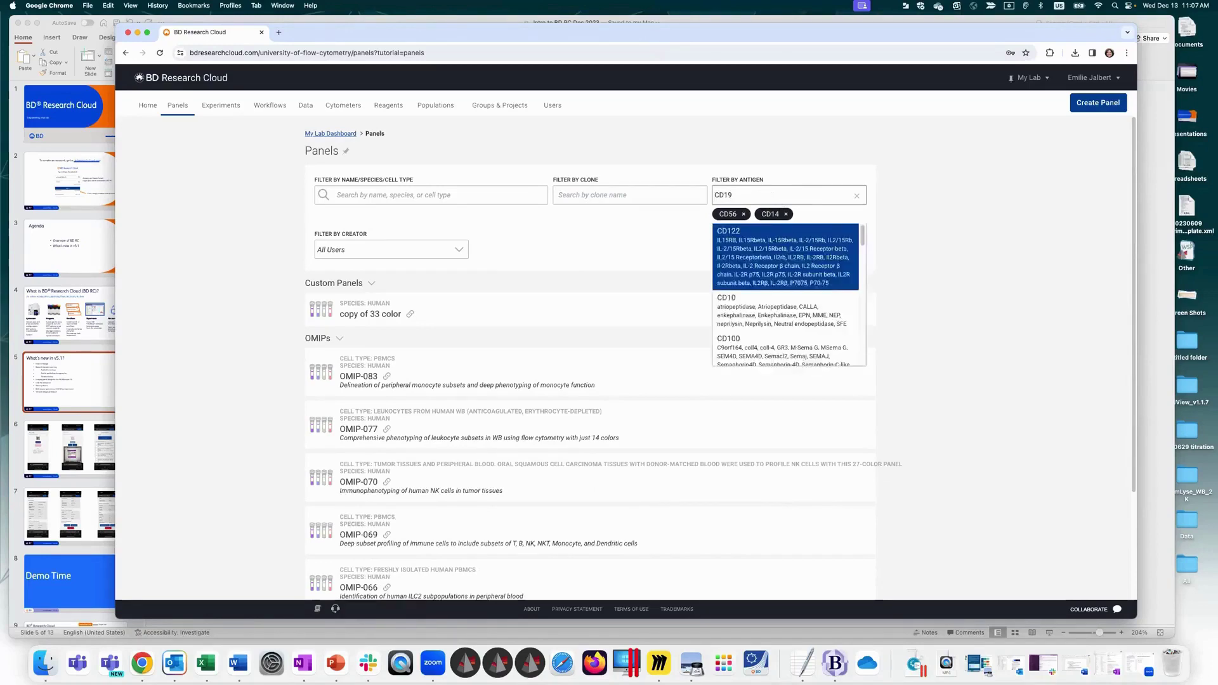
left_click(751, 242)
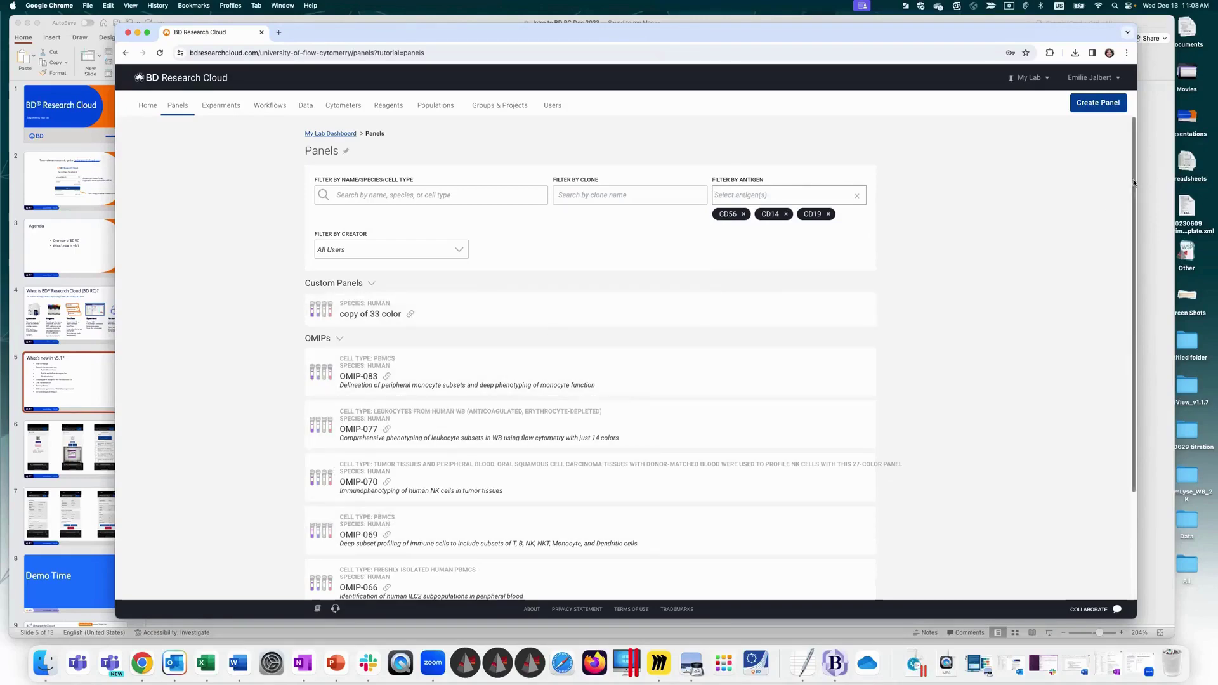
scroll(1133, 177, "down", 3)
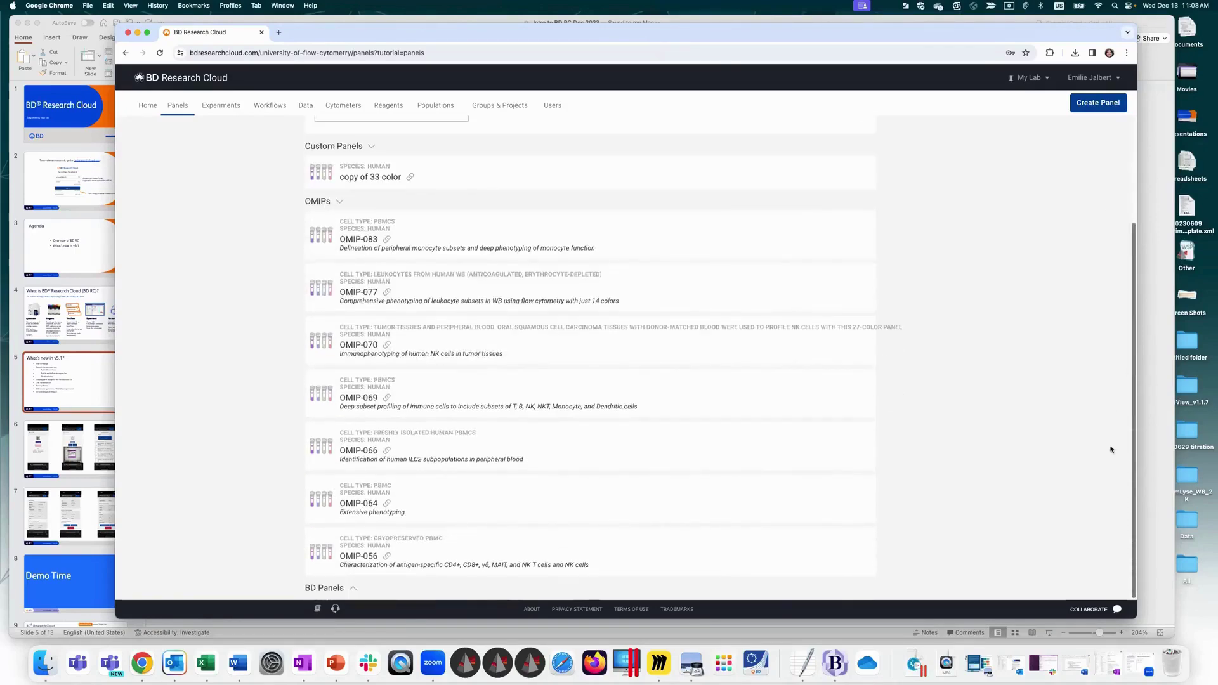
scroll(1133, 176, "up", 4)
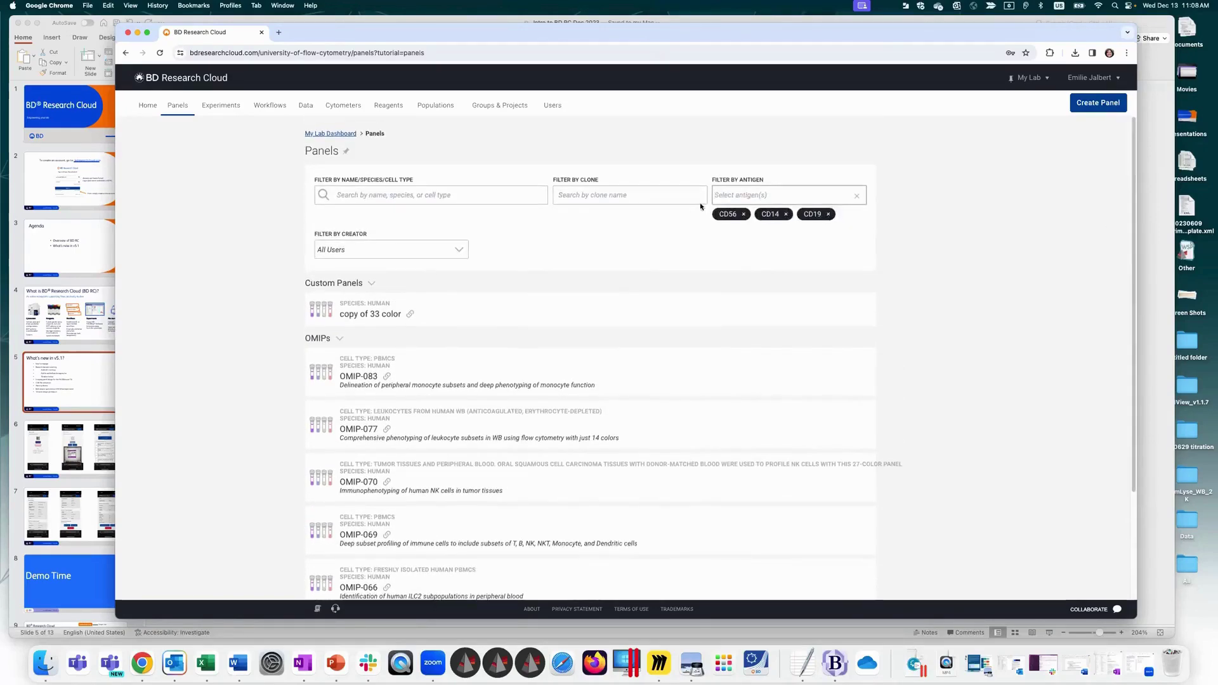
Step: Examine the OMIP-083 panel's citation, cytometer and reagent details, and close them
left_click(437, 373)
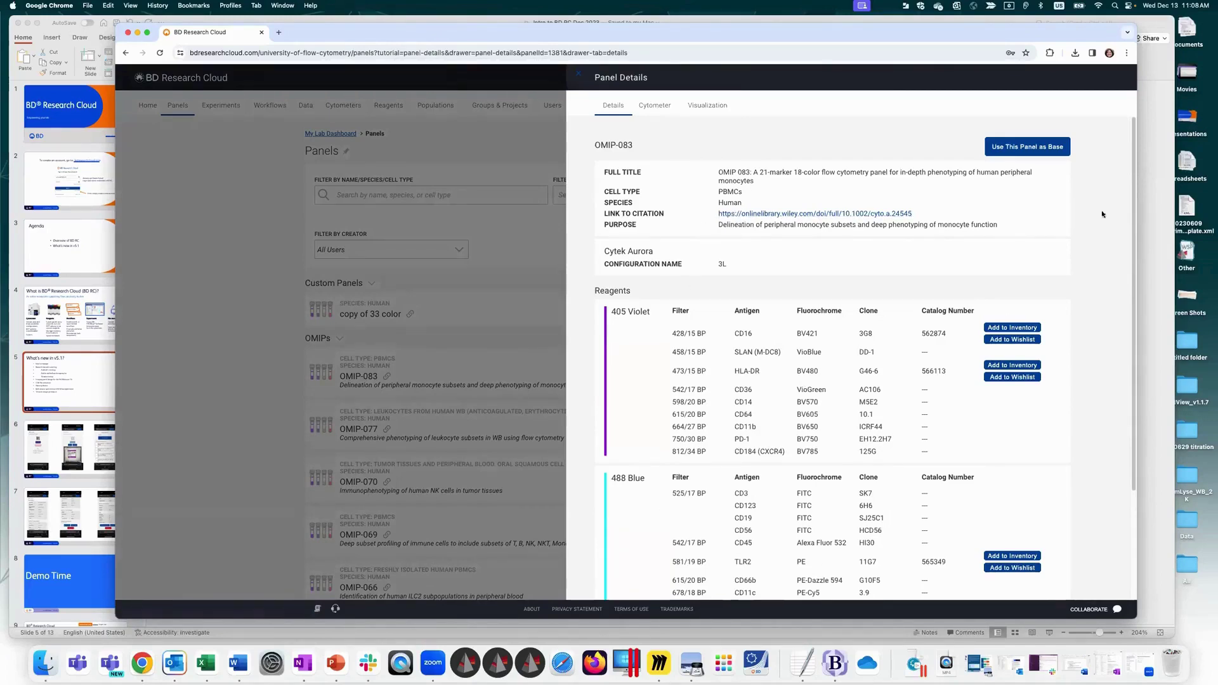
scroll(1130, 189, "down", 3)
scroll(1079, 317, "up", 3)
left_click(580, 77)
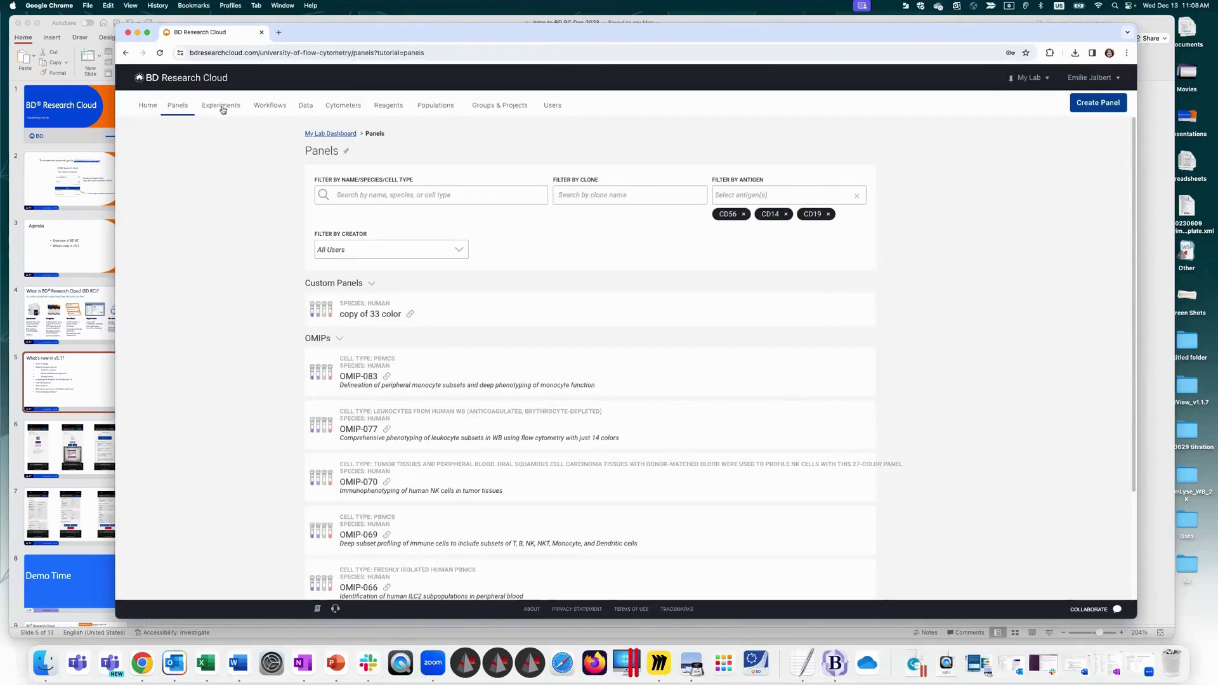
Step: Open Experiments from the home page, view the form for adding a new experiment, and cancel it
left_click(148, 107)
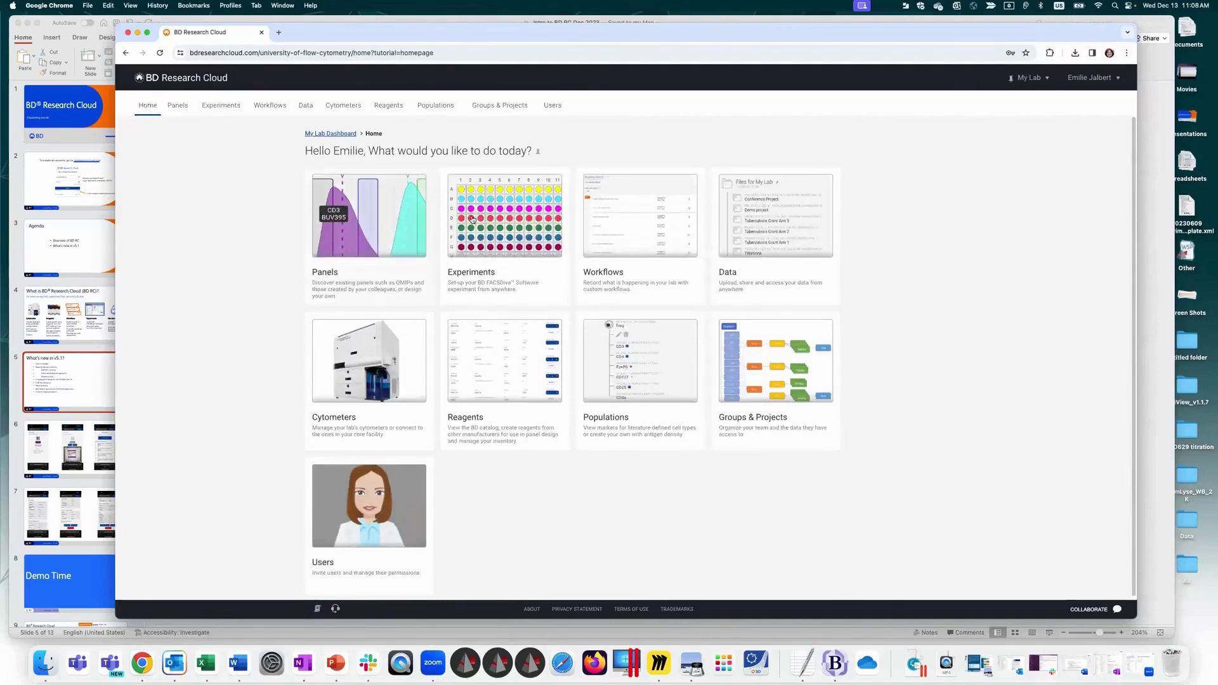
left_click(499, 241)
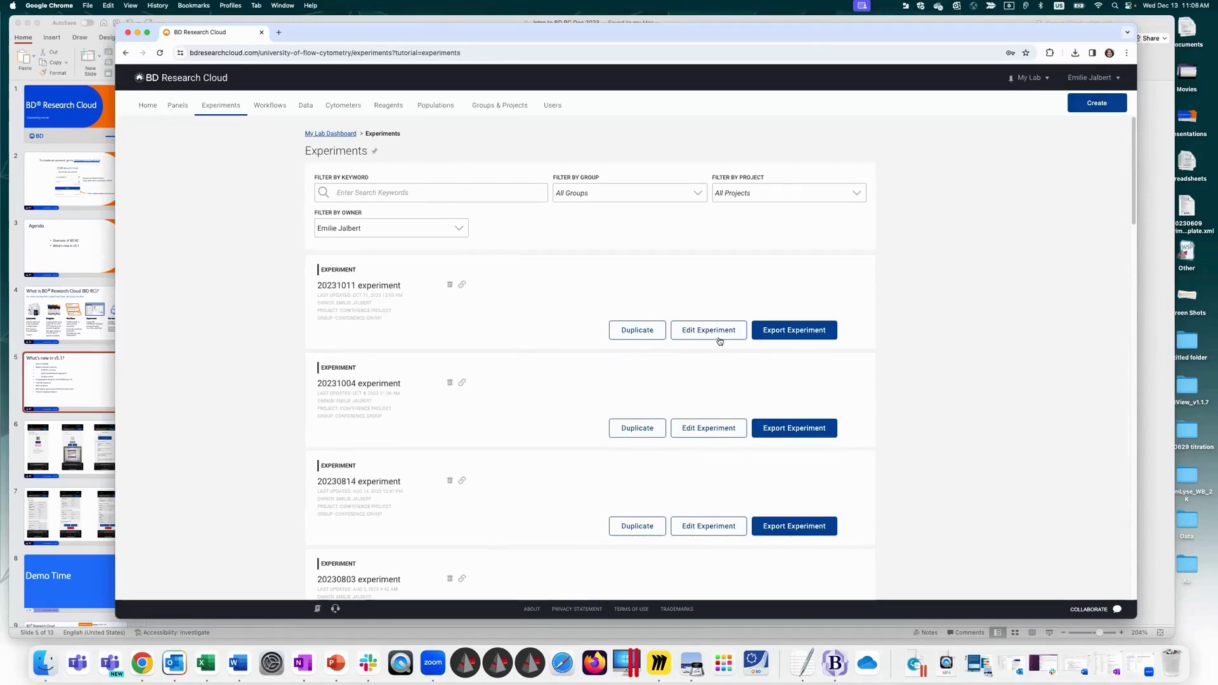
left_click(1094, 102)
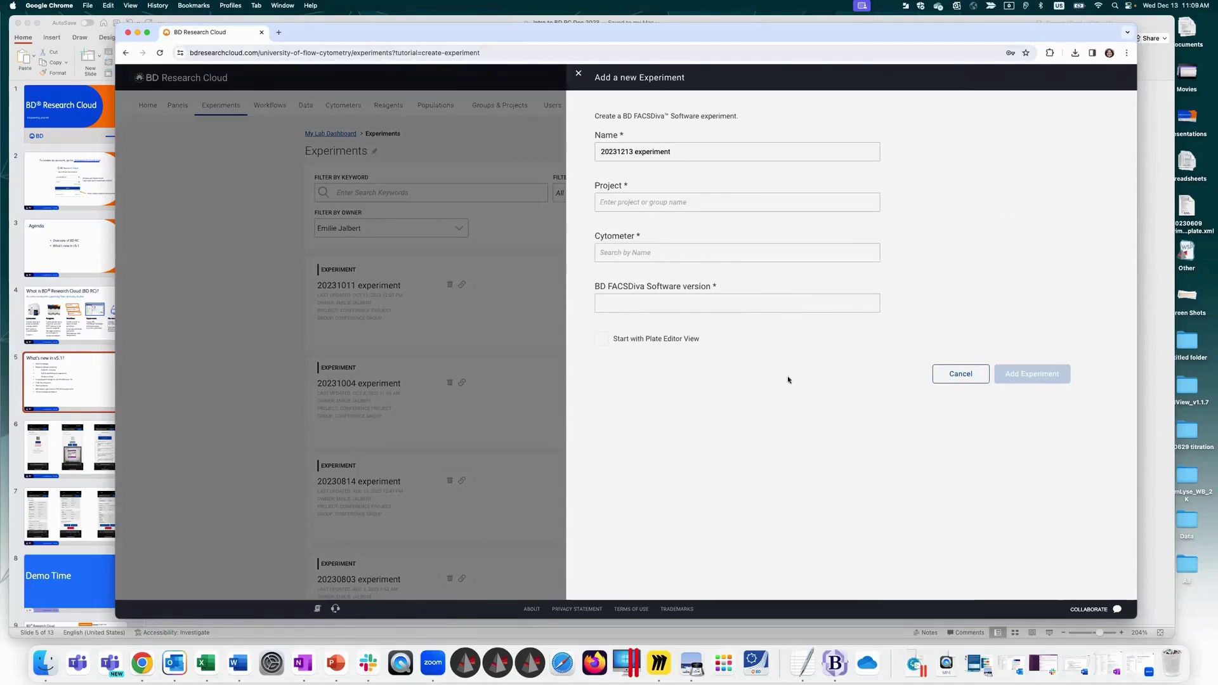
left_click(951, 380)
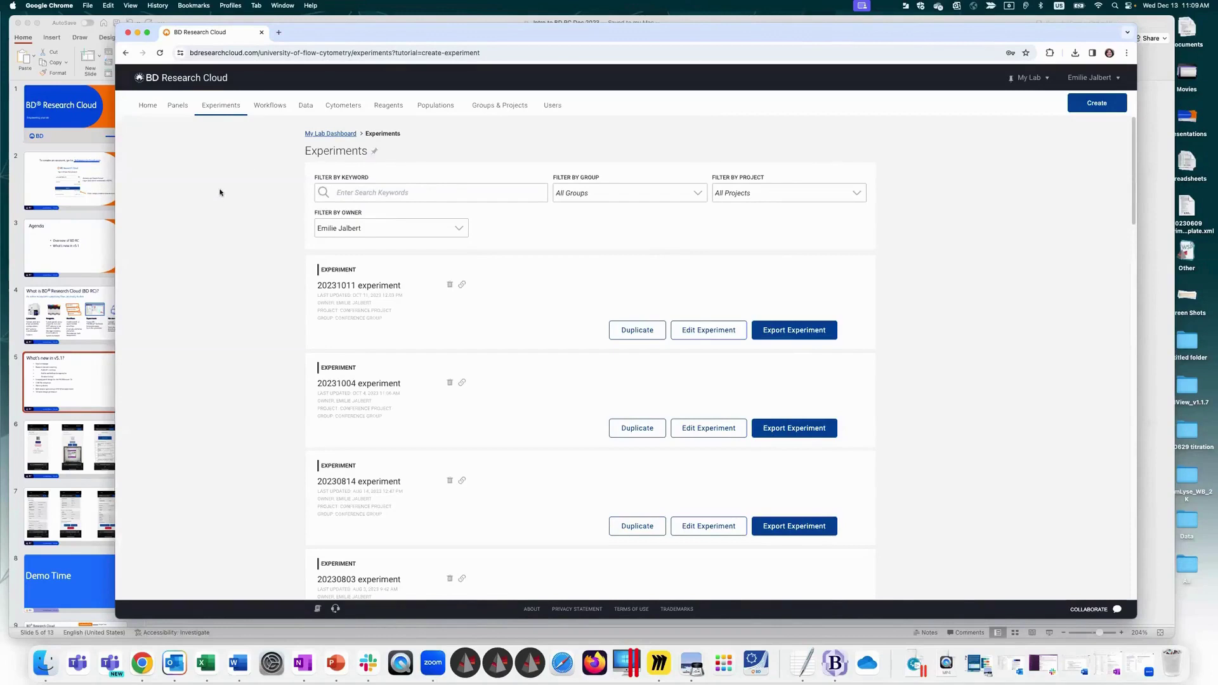
Step: Open Workflows from the home page, view the steps of the Symphony Start-Up workflow published in April 2023, and return to the list
left_click(148, 106)
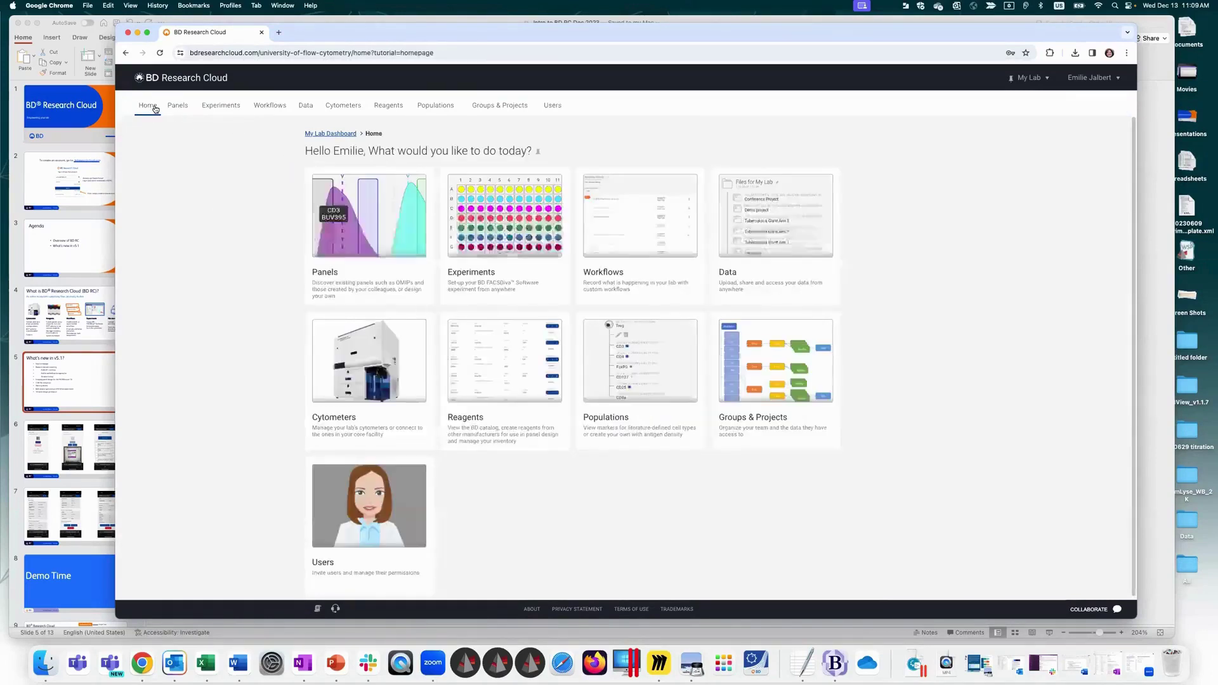
left_click(636, 216)
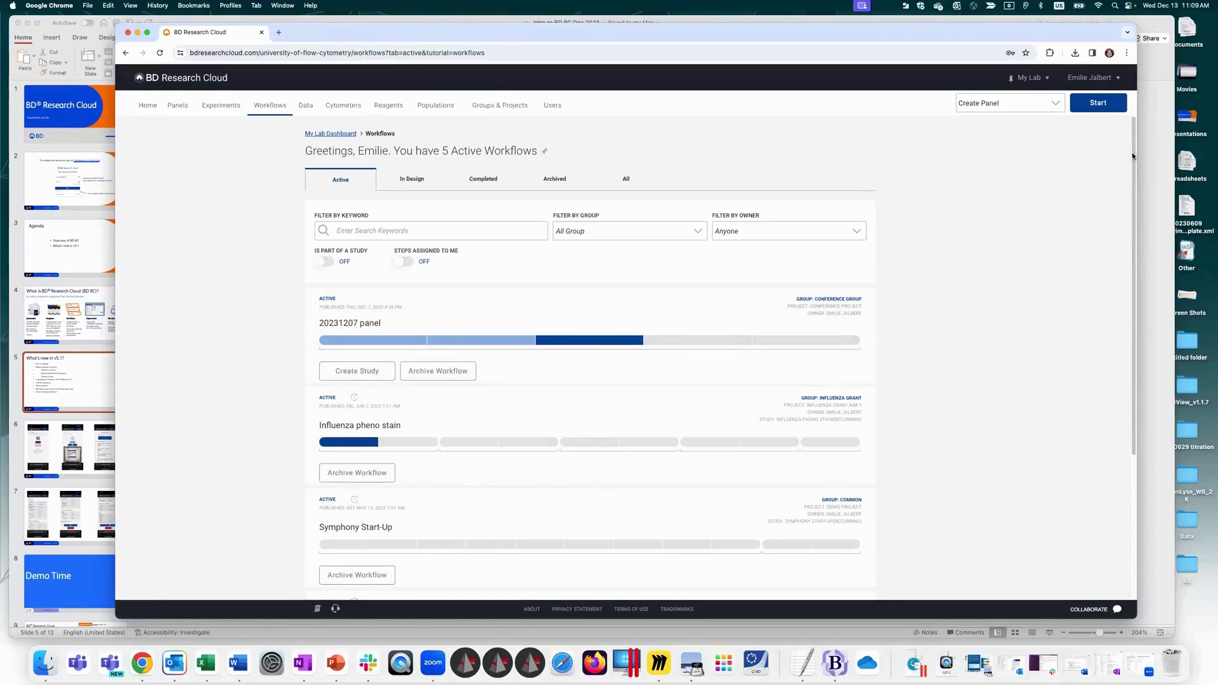
scroll(1112, 397, "down", 5)
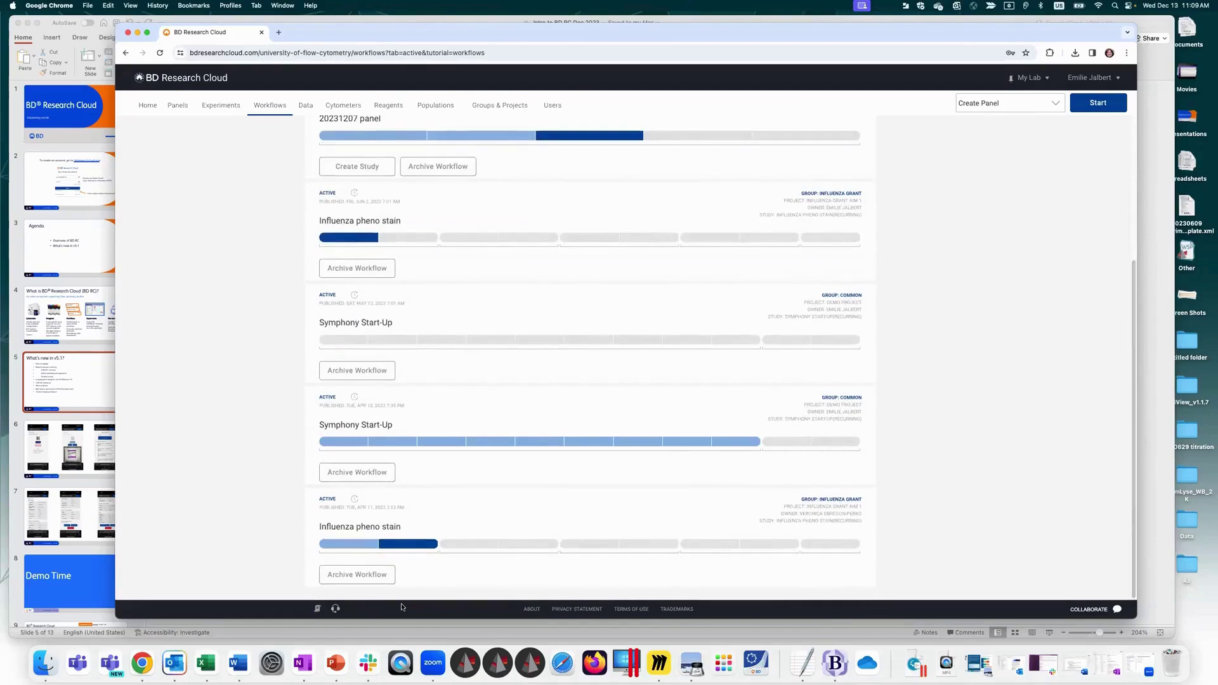
left_click(460, 422)
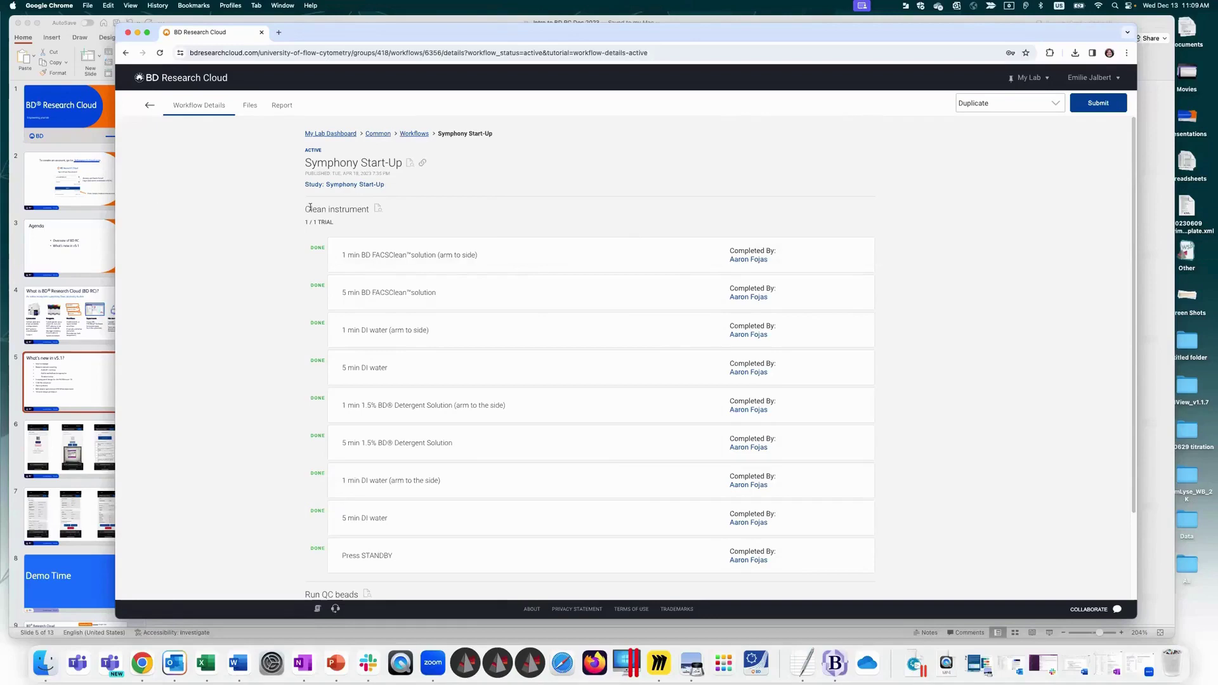
left_click(150, 106)
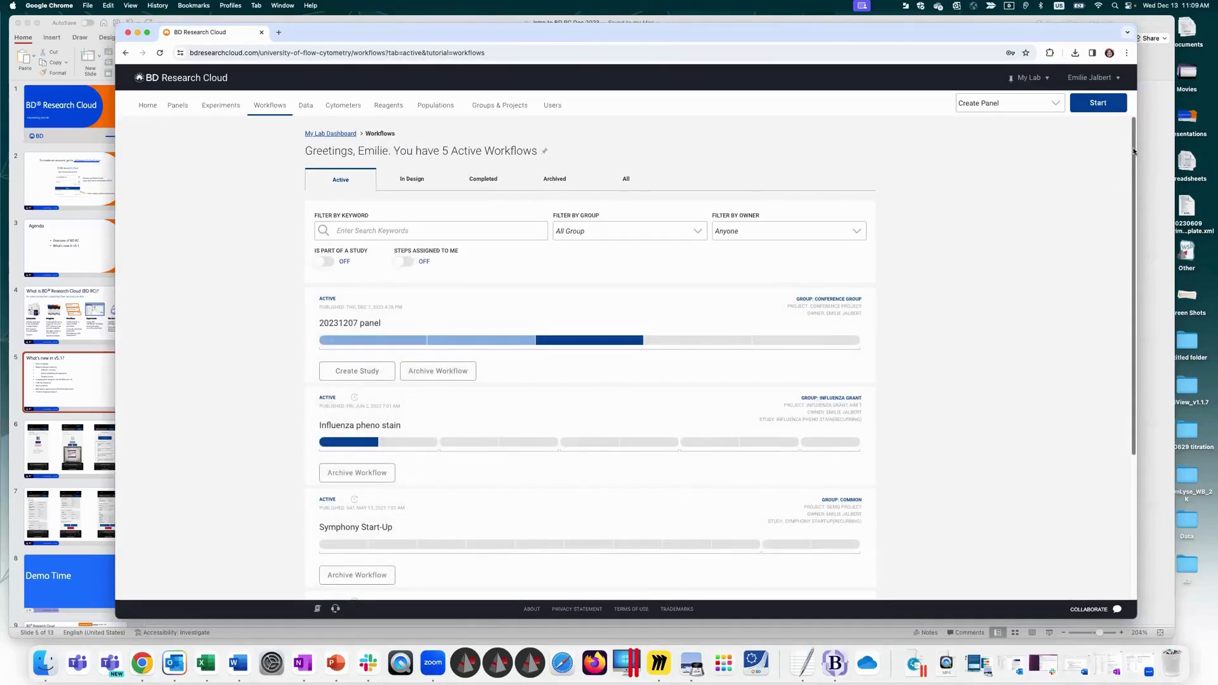
Step: Open the Influenza pheno stain workflow published in April 2023 and examine its steps and assignments through cell acquisition
left_click_drag(1133, 153, 1118, 359)
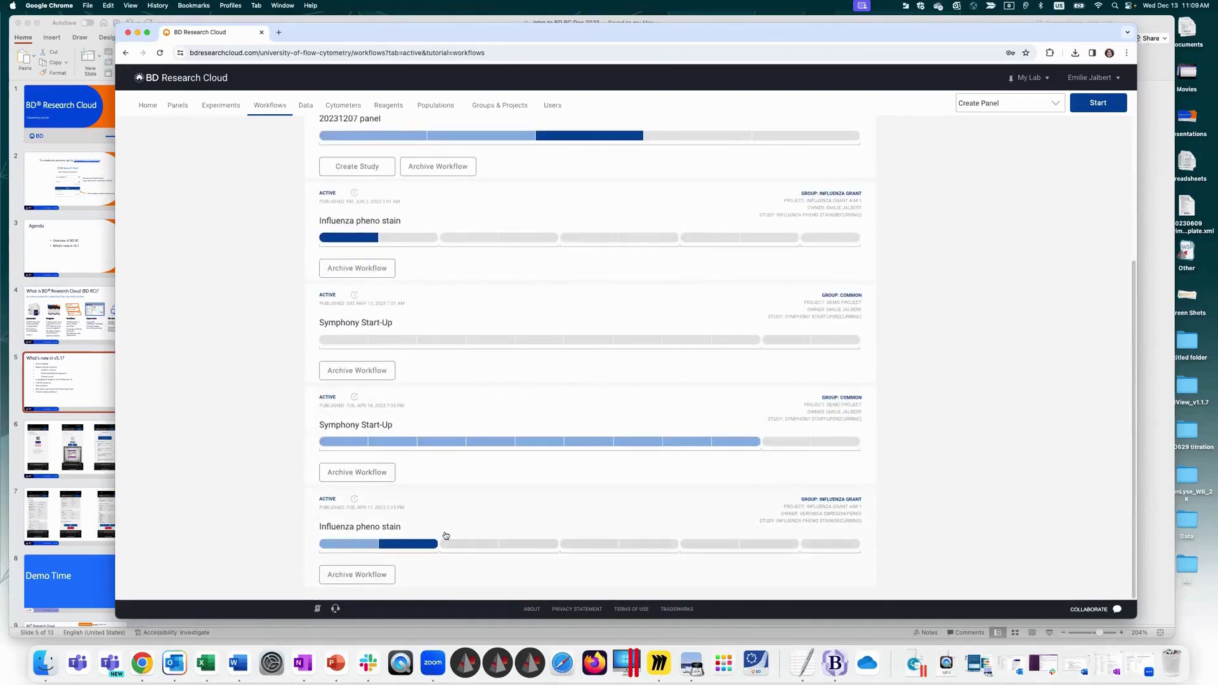
left_click(488, 515)
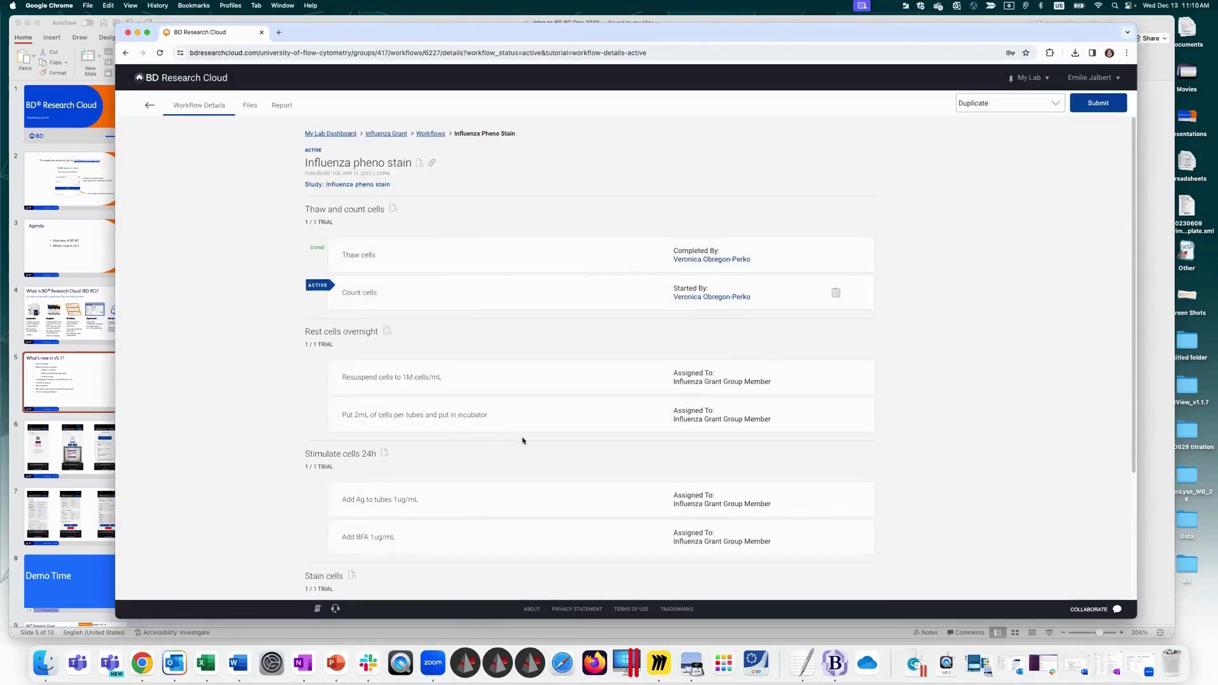
scroll(563, 196, "down", 3)
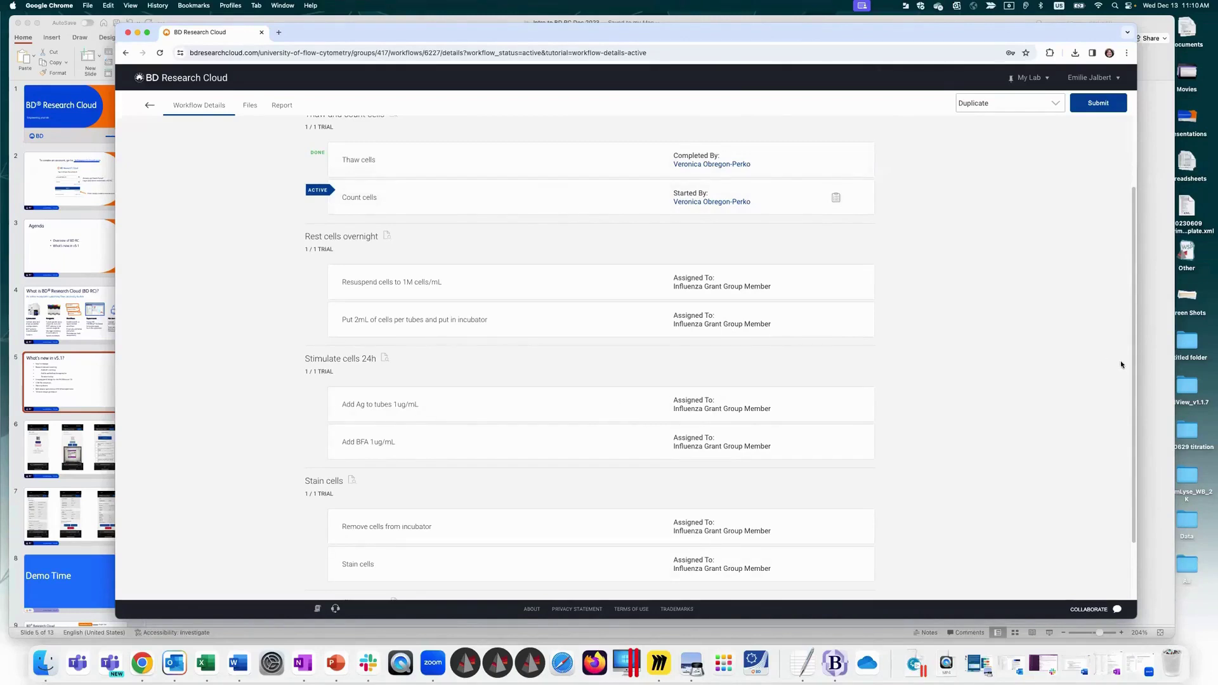
scroll(1124, 232, "up", 3)
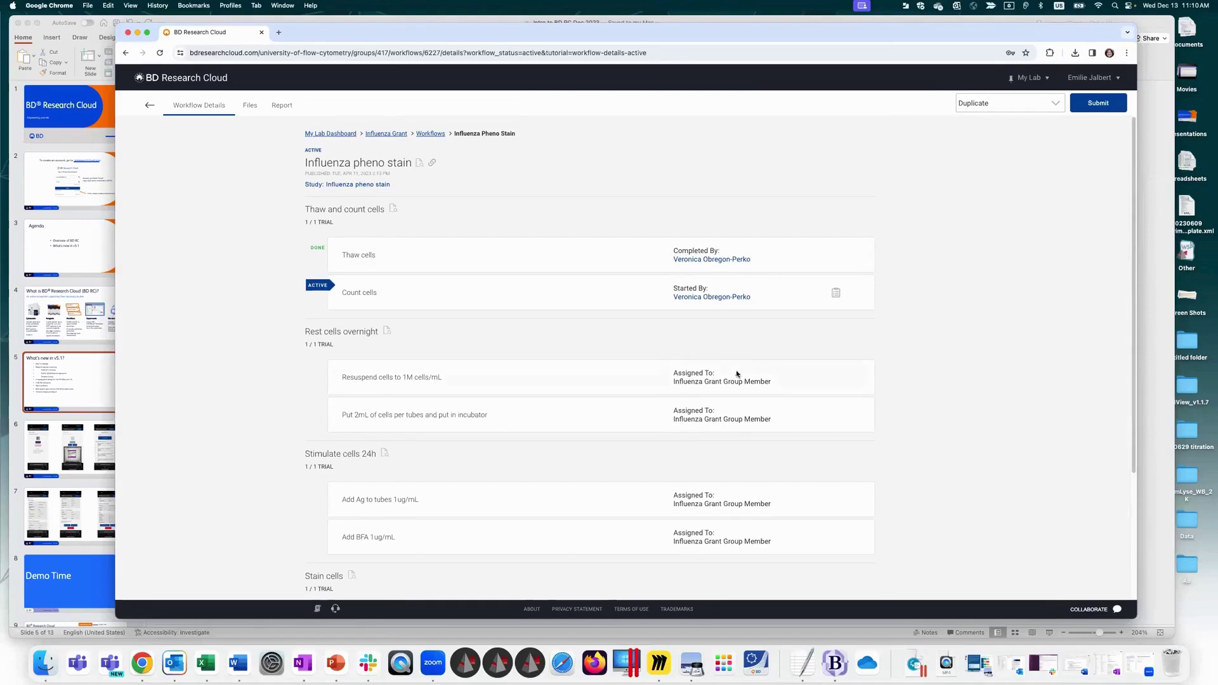
scroll(1121, 253, "down", 3)
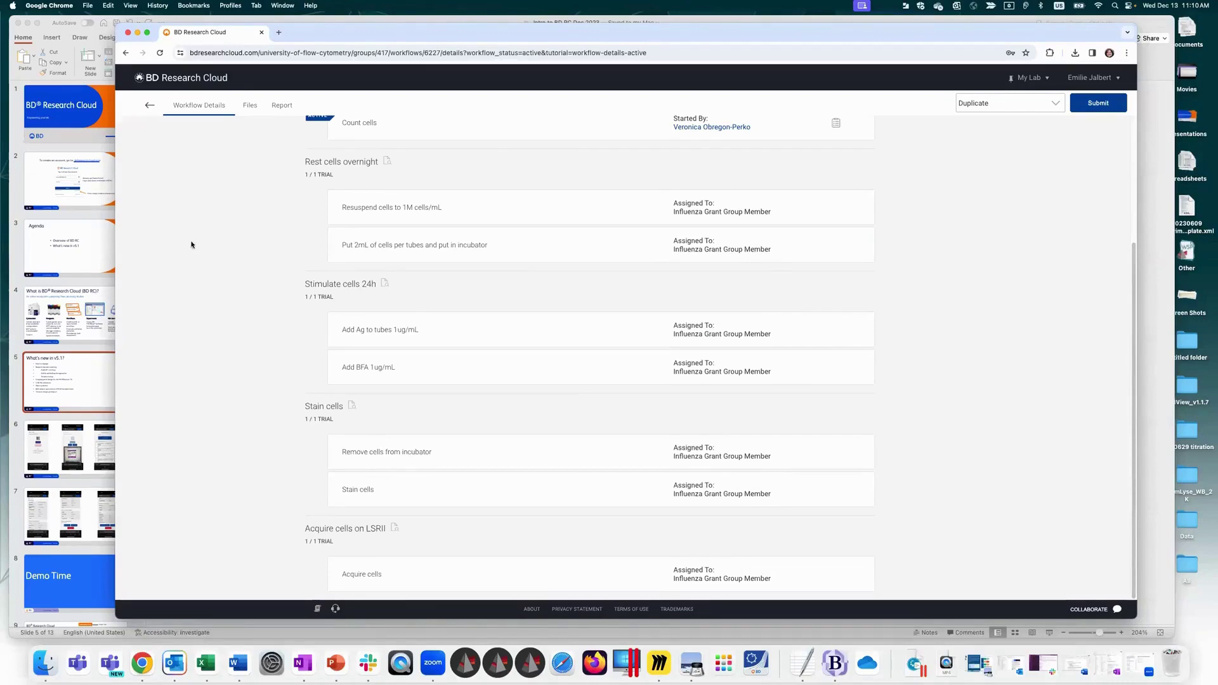
Step: Leave the workflow, return to the home page, and view the lab's project and cytometer files in Data
left_click(150, 107)
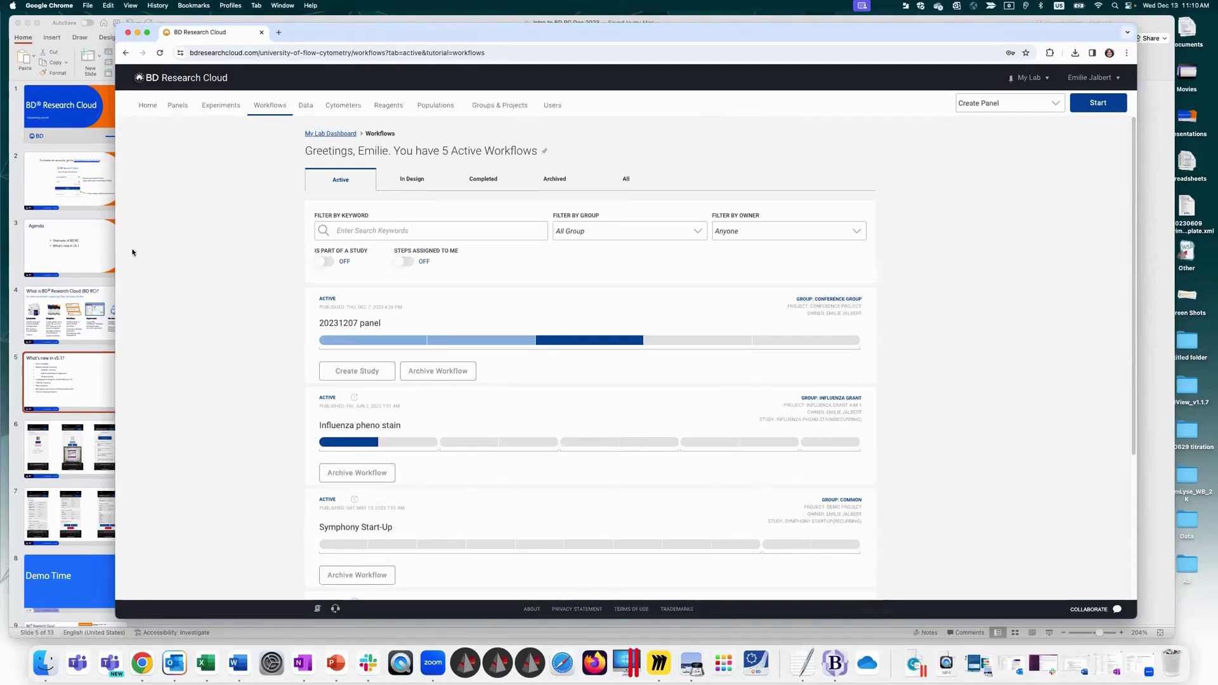
left_click(149, 106)
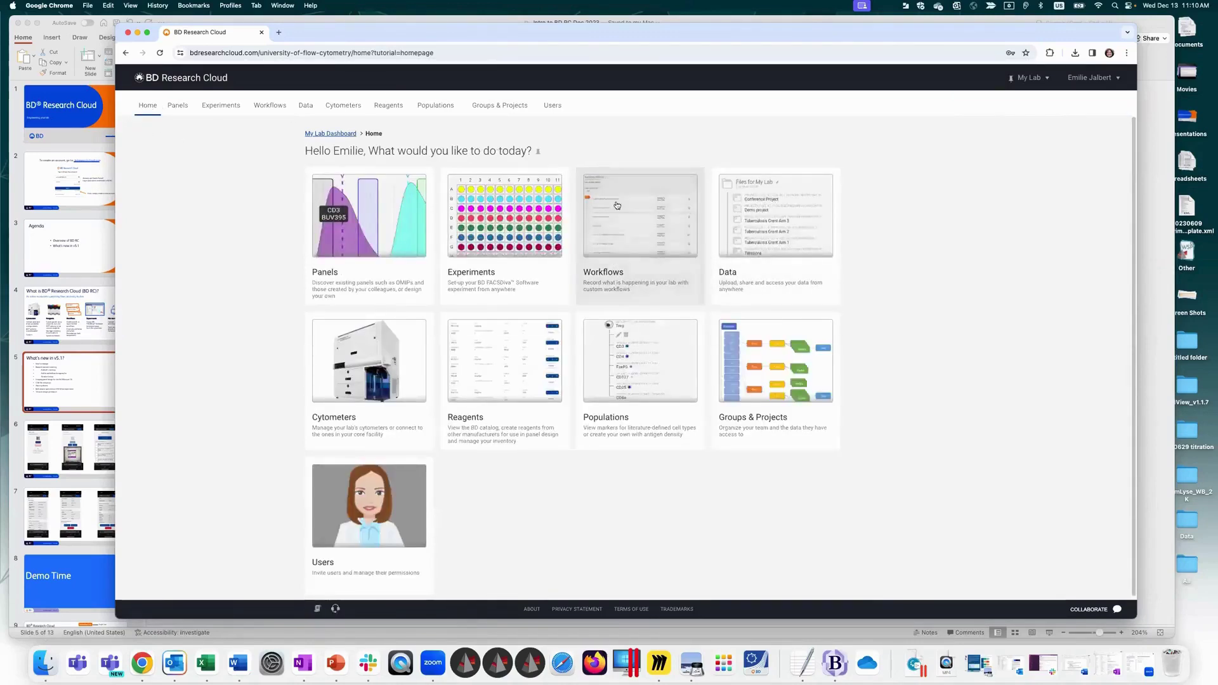
left_click(782, 237)
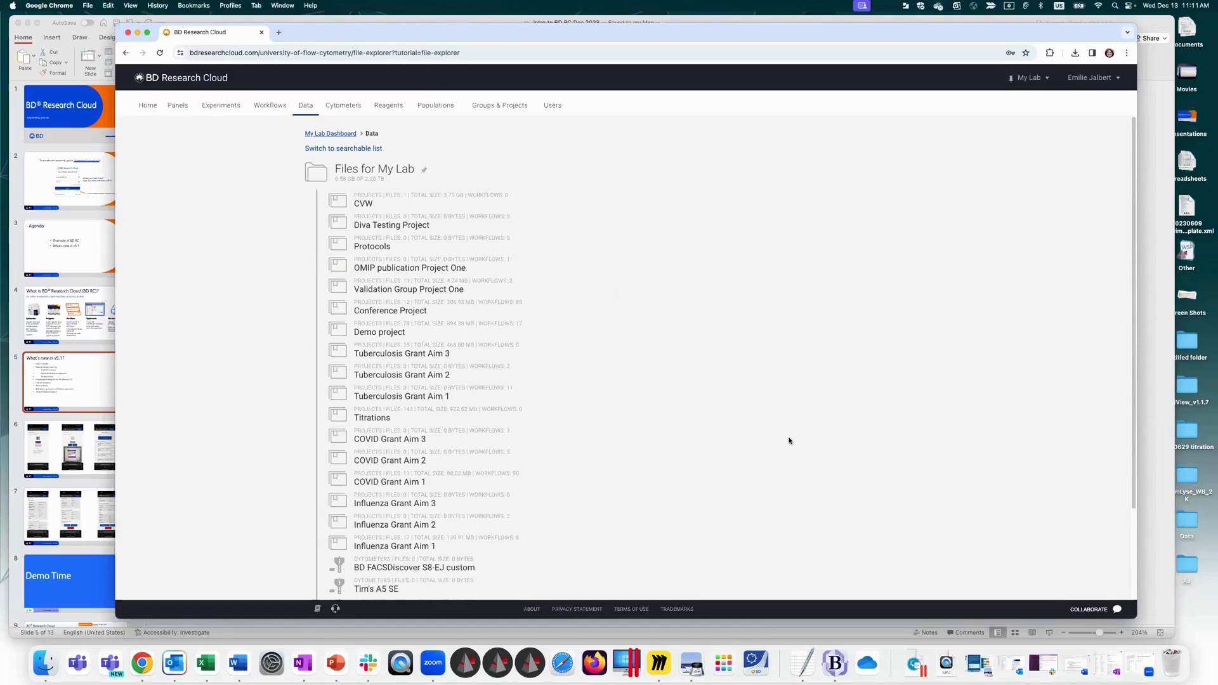
Step: Open Cytometers from the home page and look through the lab's cytometers grouped by location
left_click(147, 106)
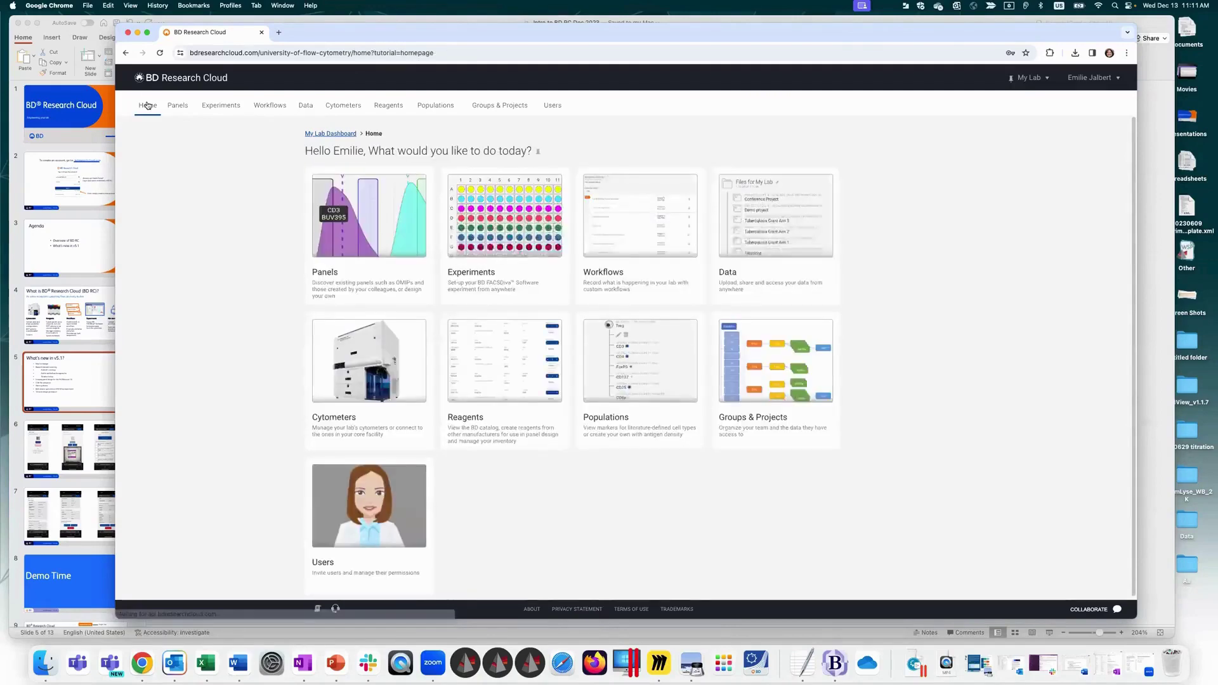
left_click(383, 353)
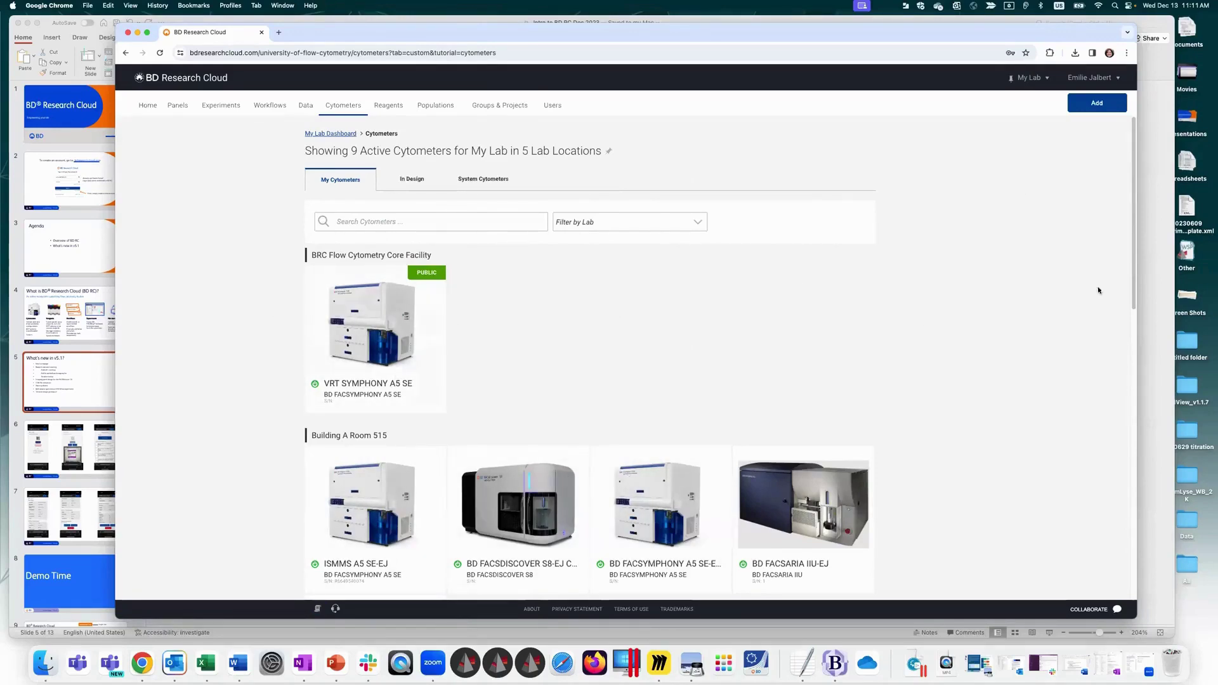
left_click_drag(1133, 185, 1129, 219)
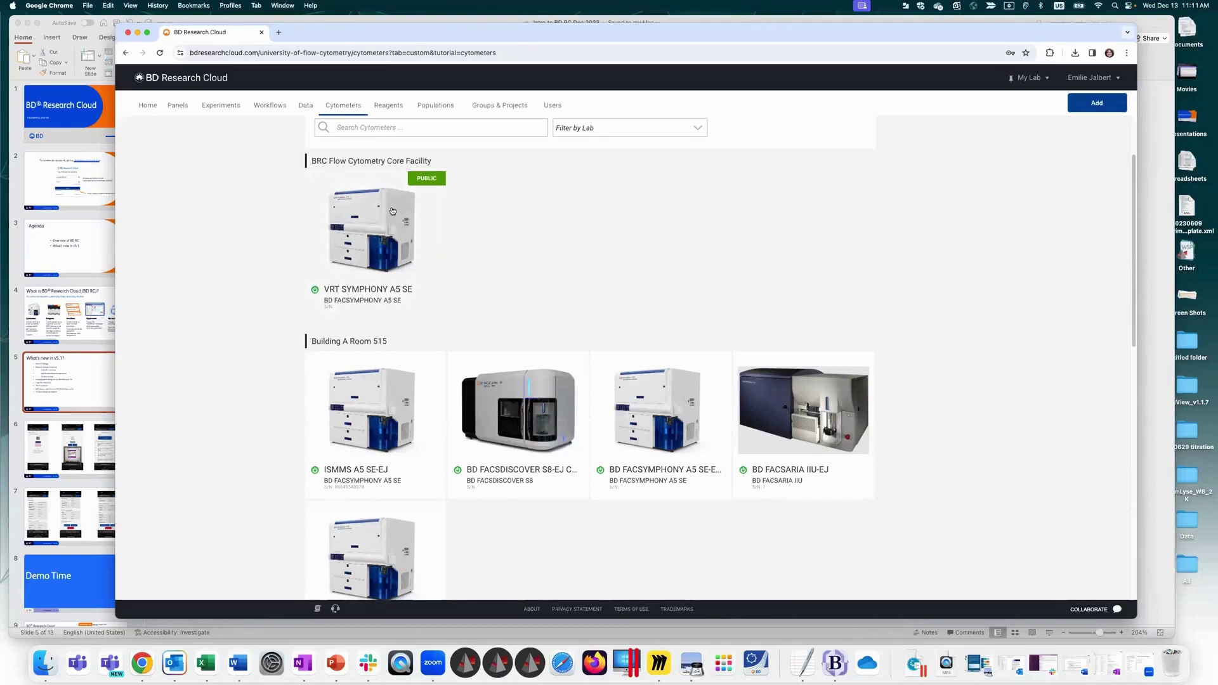
scroll(827, 294, "down", 3)
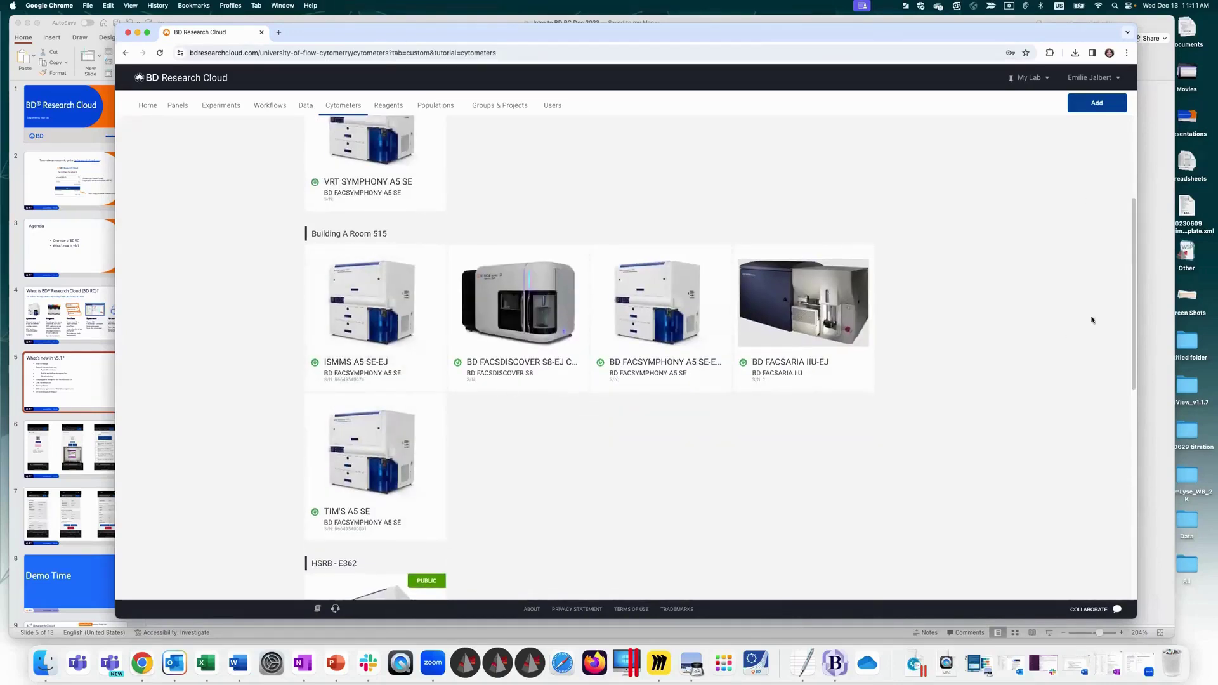
left_click_drag(1132, 282, 1138, 402)
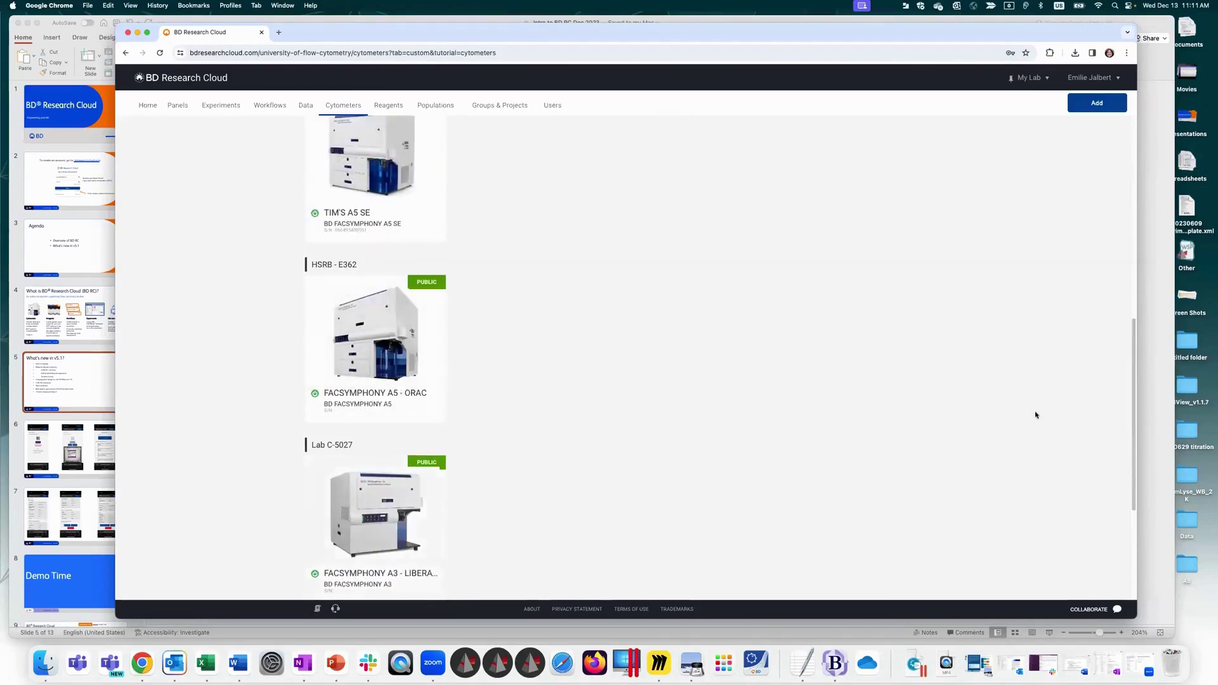
left_click_drag(1133, 470, 1127, 230)
Step: Start adding a cytometer and examine the custom cytometer form, including its base cytometer list, lab locations, and laser and detector fields
left_click(1095, 102)
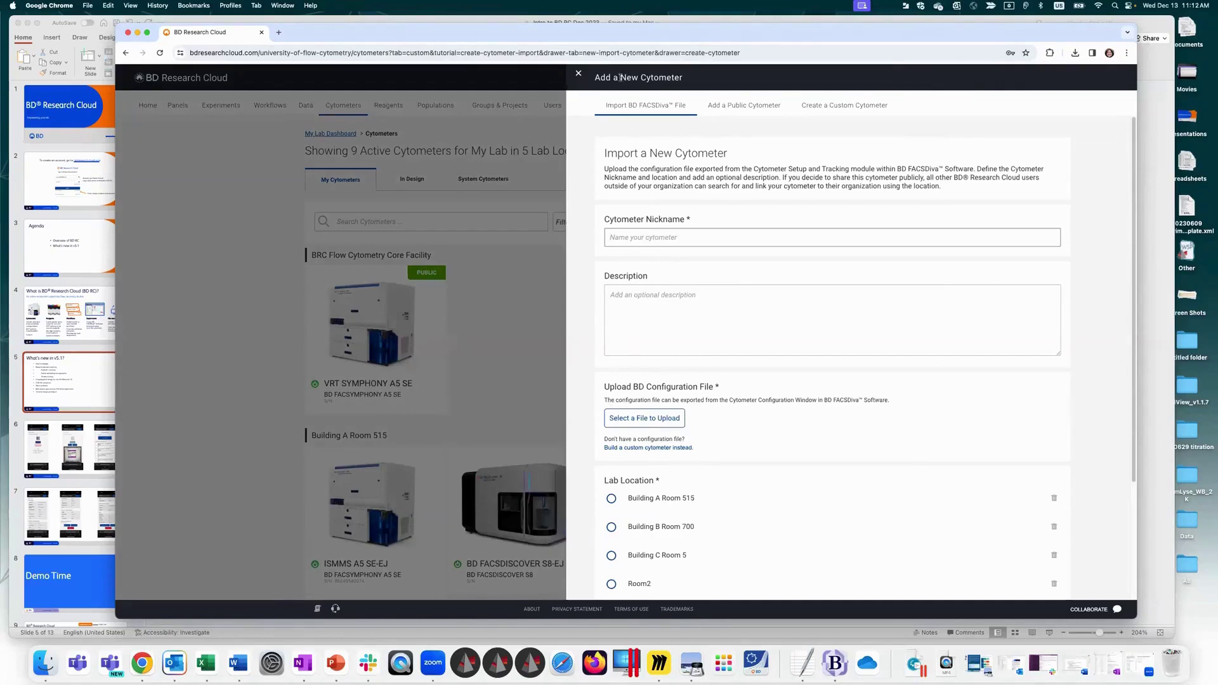
left_click(837, 106)
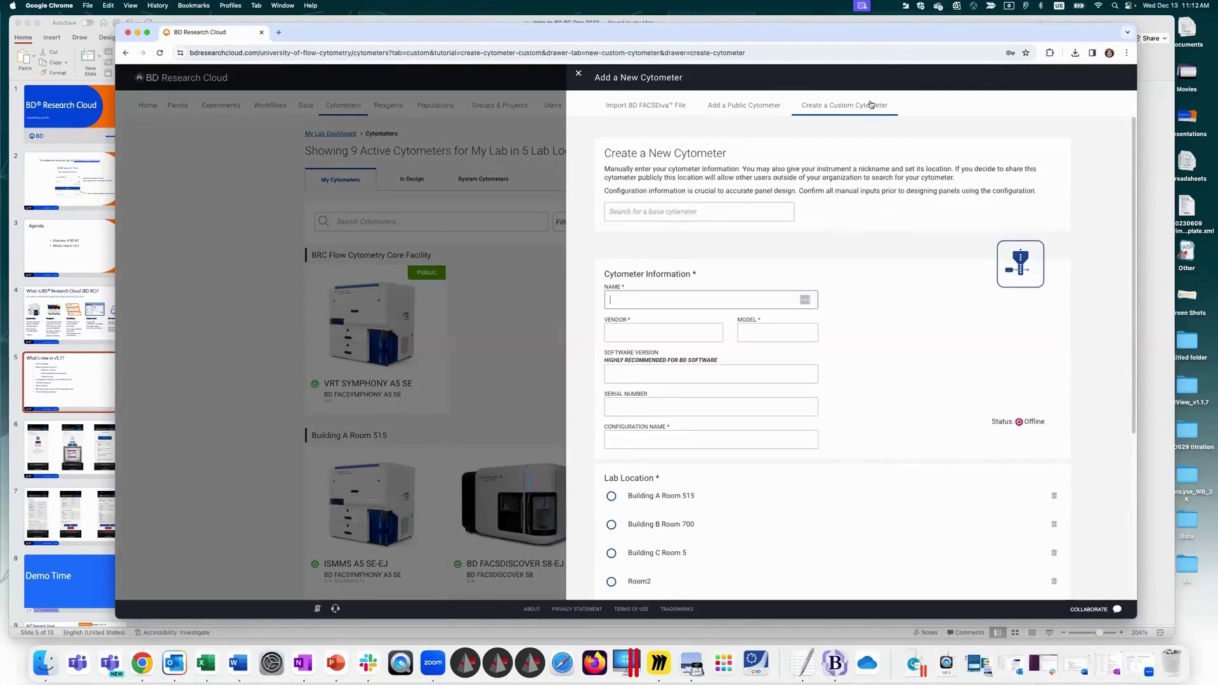
left_click(671, 211)
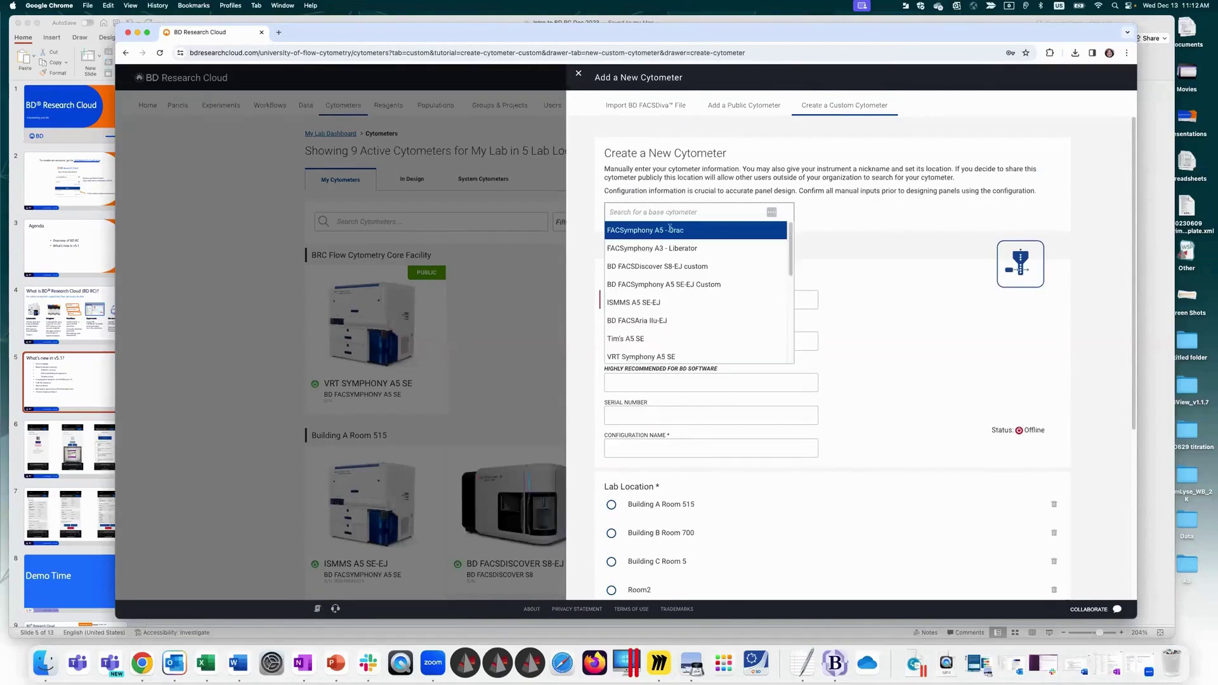
scroll(761, 253, "down", 5)
scroll(761, 254, "up", 5)
left_click(913, 214)
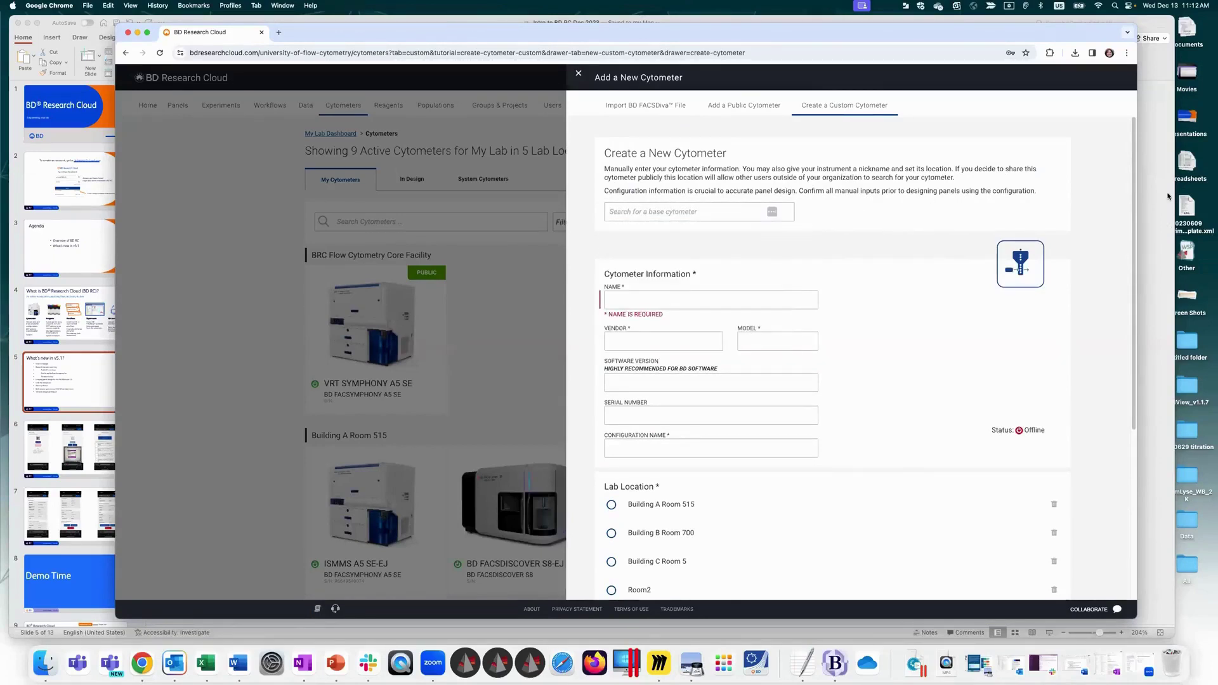
scroll(1126, 402, "down", 3)
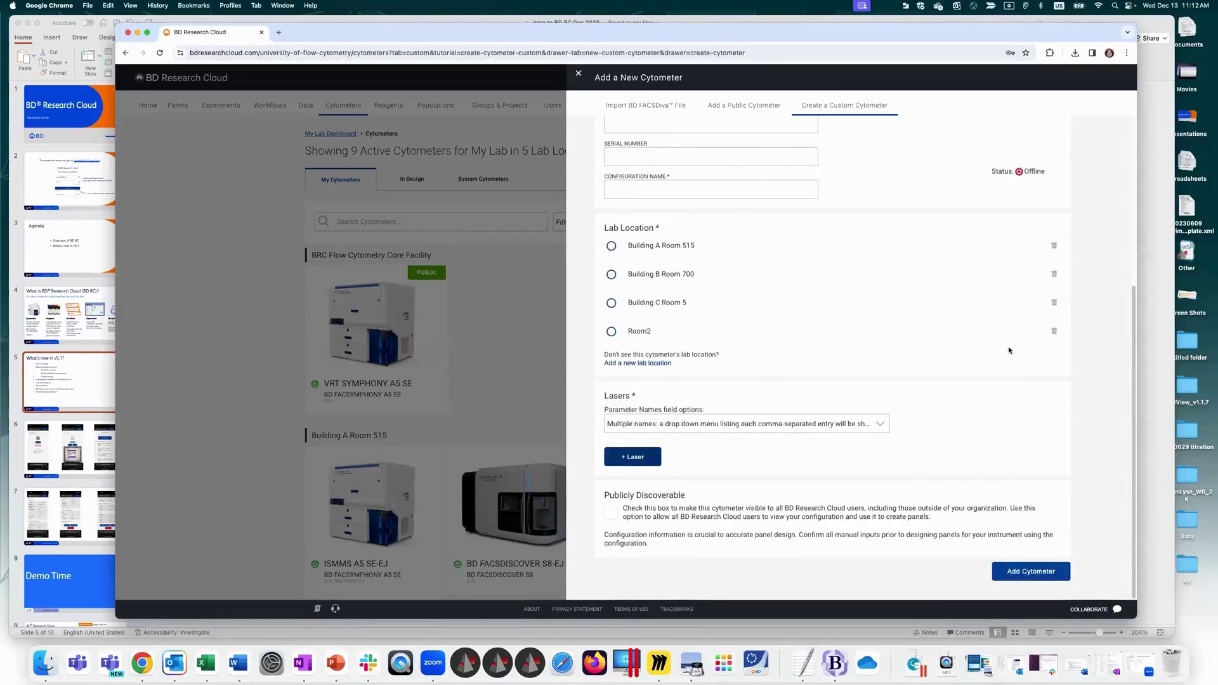
scroll(1135, 310, "down", 3)
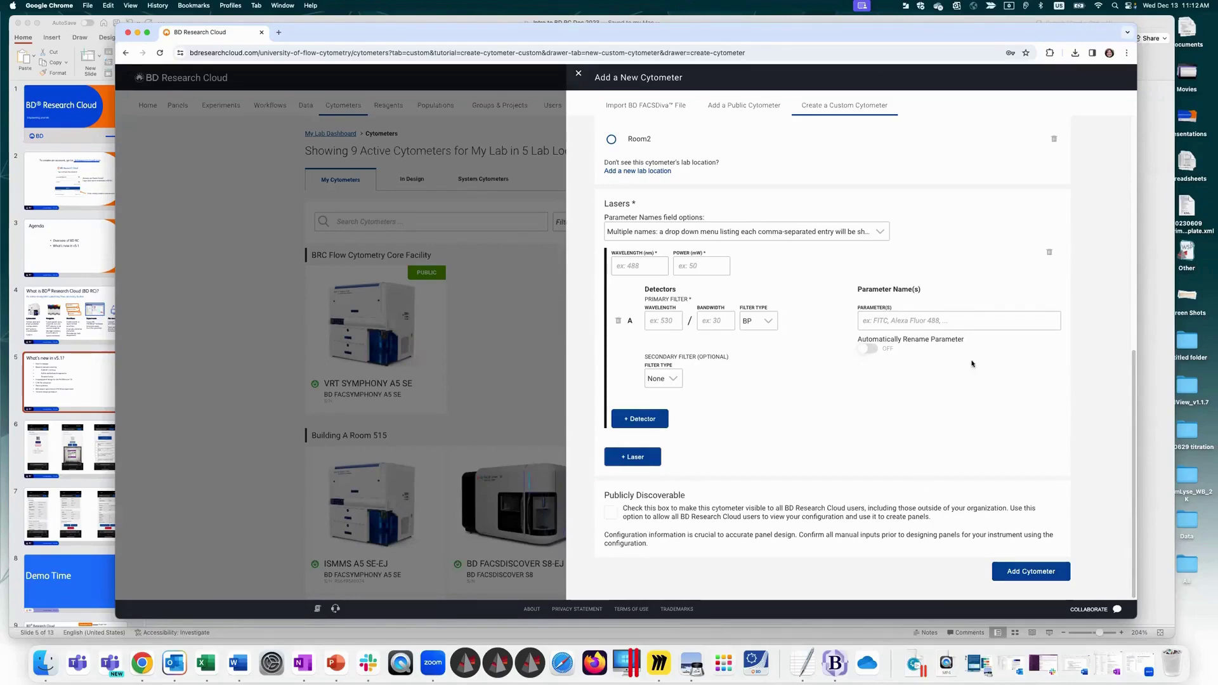
scroll(1118, 424, "up", 10)
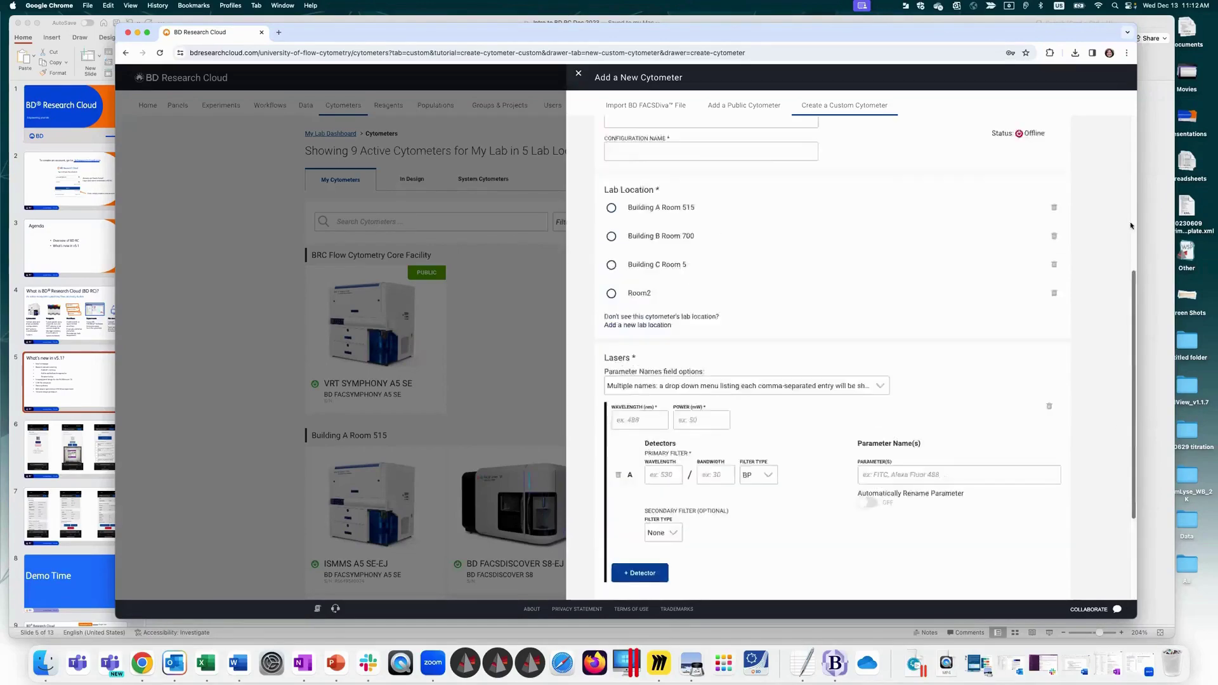
Step: Find TNPRC Flow core's public cytometers, view the details of BD FACSymphony A5 SE_Pending delivery, and close the cytometer form without linking
left_click(729, 107)
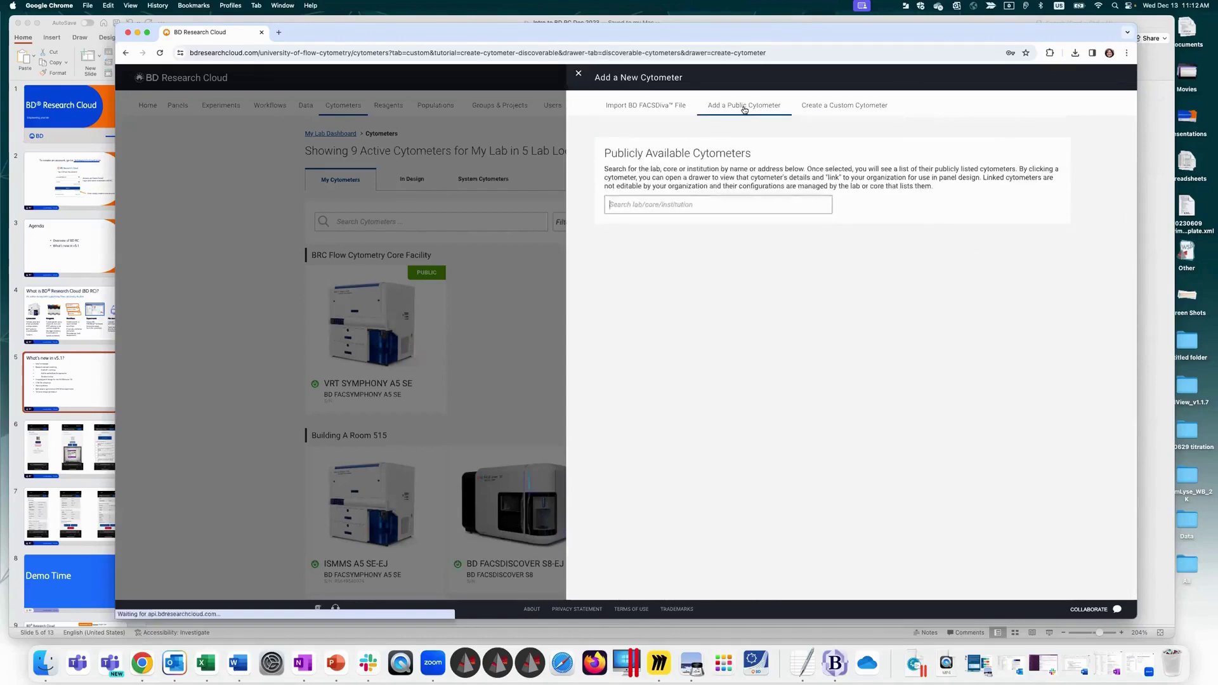
left_click(629, 204)
left_click_drag(828, 223, 828, 252)
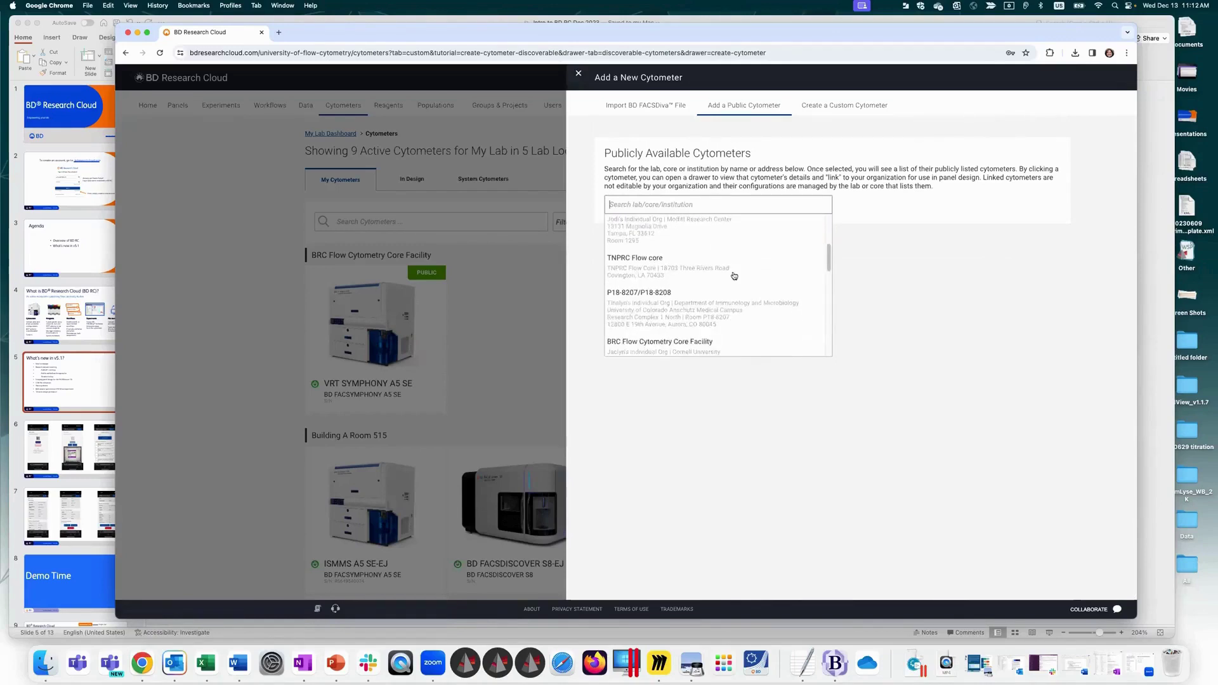
left_click(633, 269)
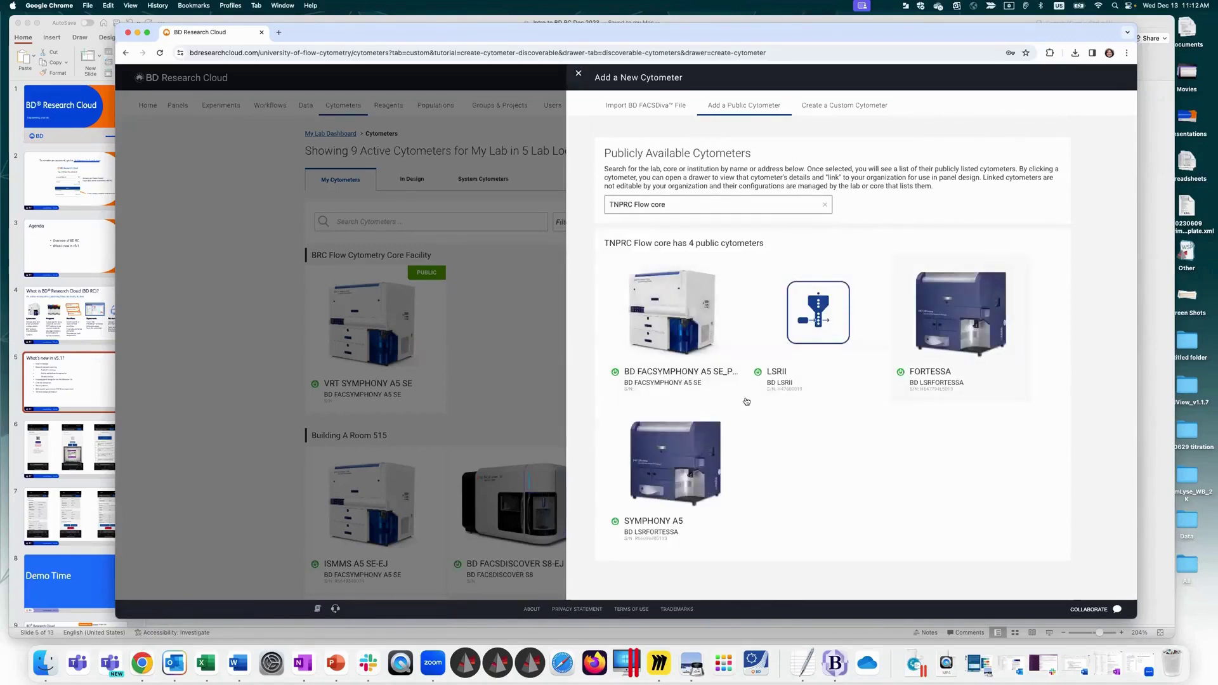
left_click(675, 324)
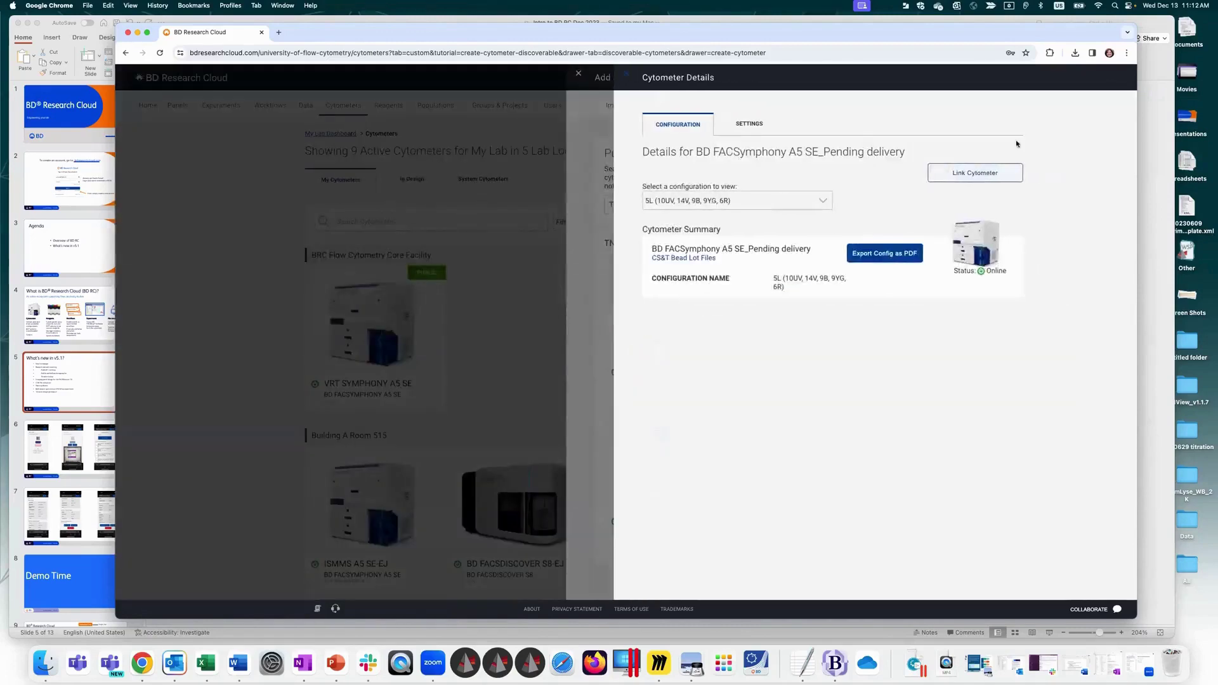
left_click(624, 75)
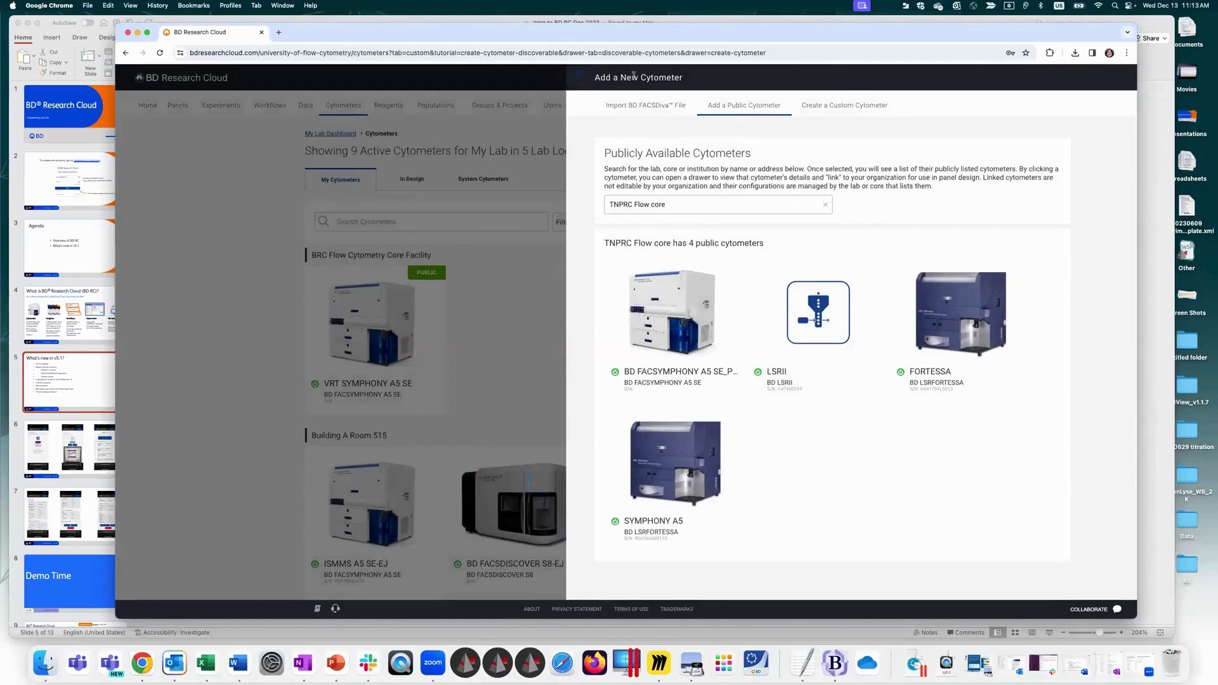
left_click(580, 77)
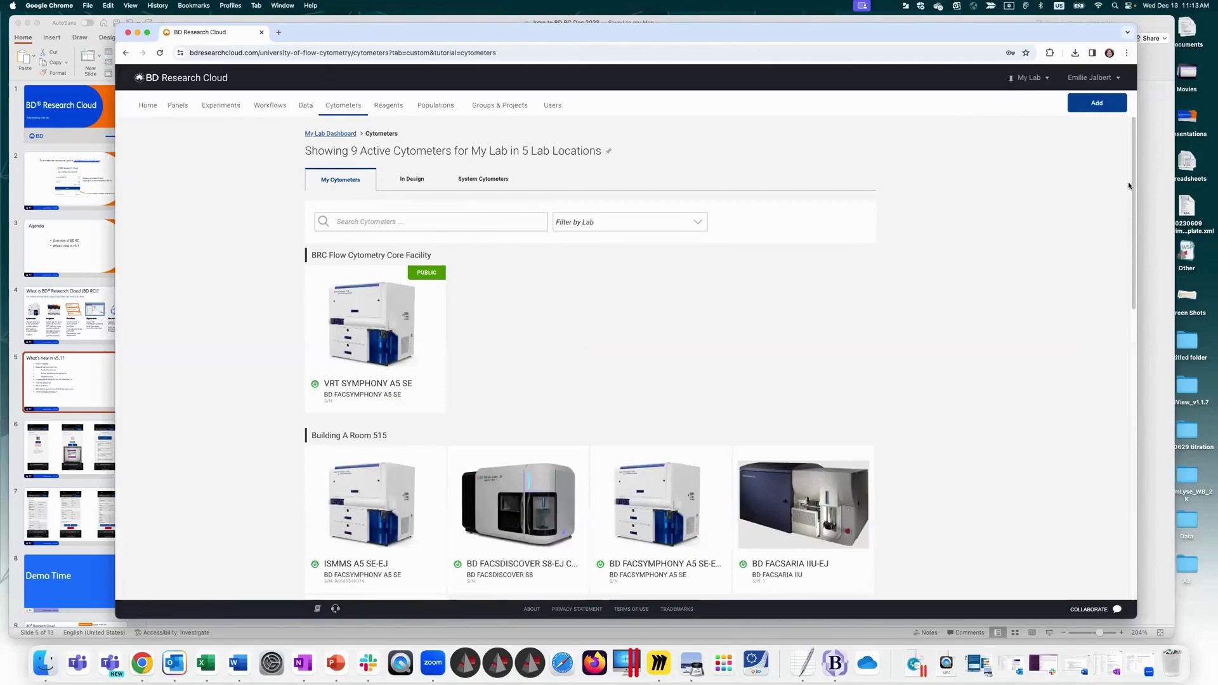
Step: View the BD FACSDiscover S8-EJ custom cytometer's configuration and its take-offline notification options, cancel them, and close the details
left_click_drag(1133, 184, 1132, 225)
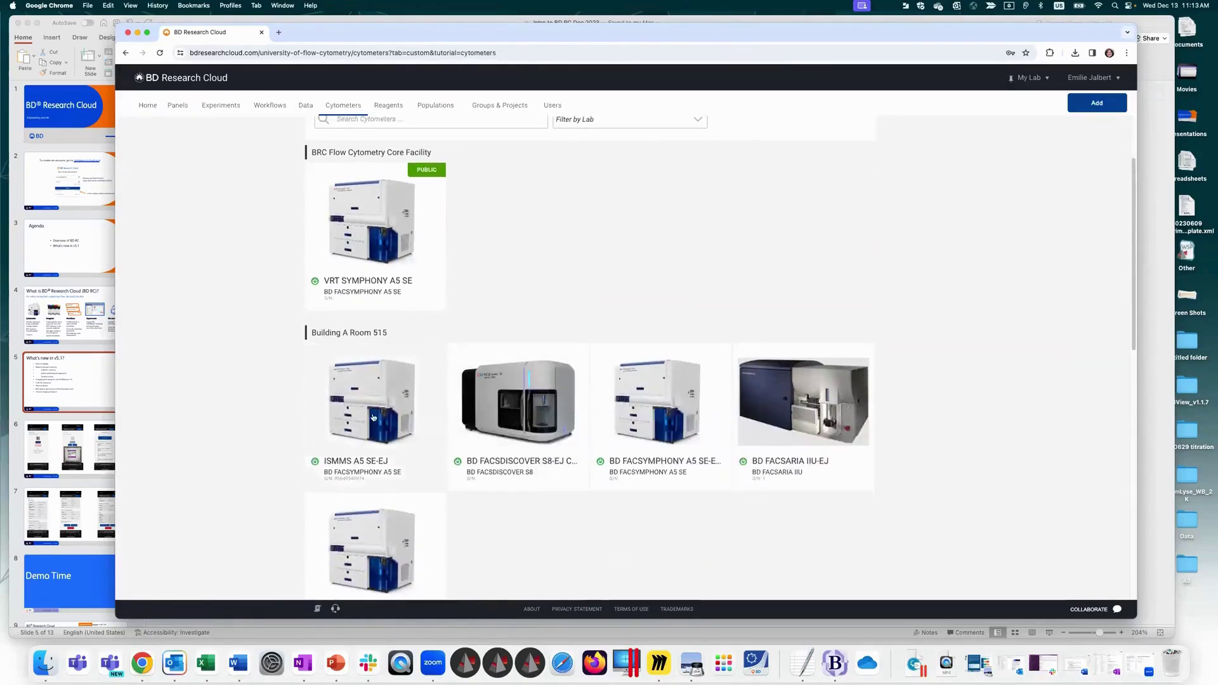
left_click(524, 407)
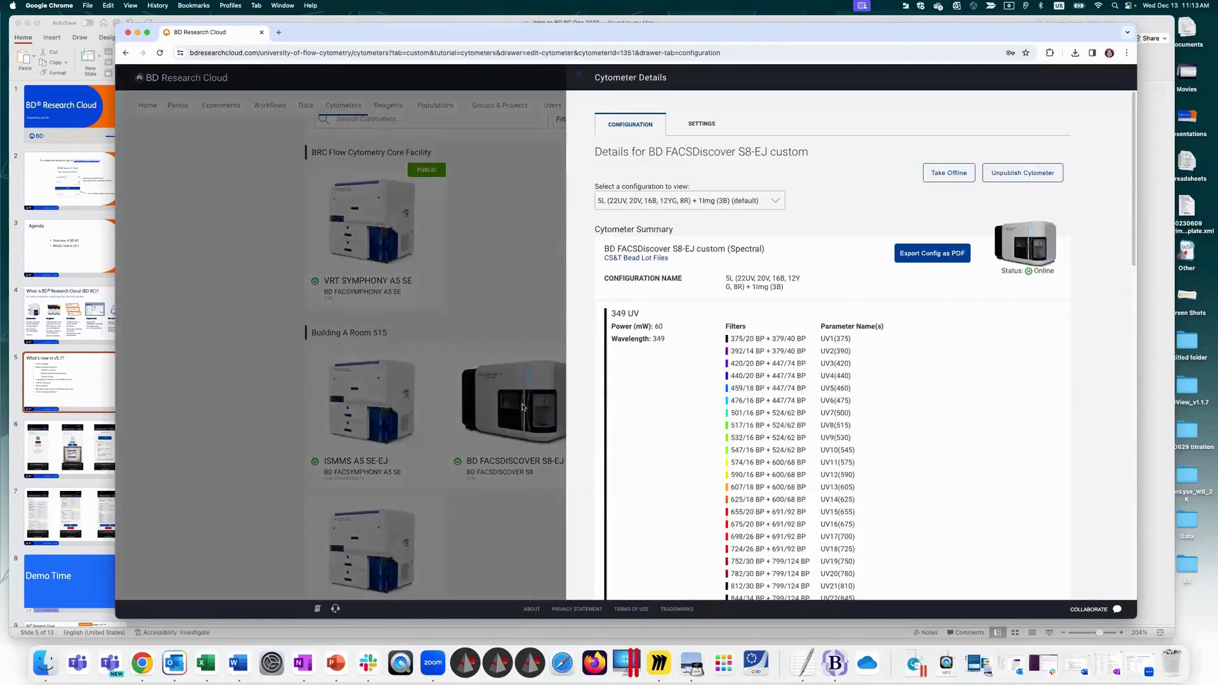
left_click(947, 175)
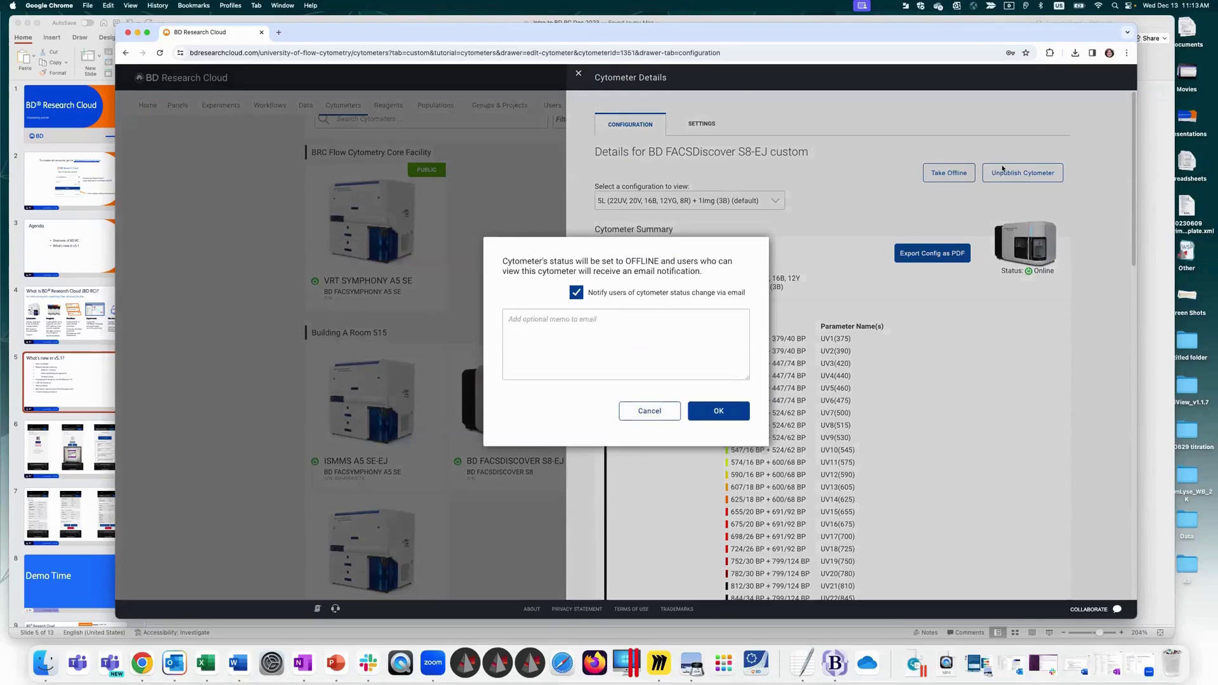
left_click(644, 414)
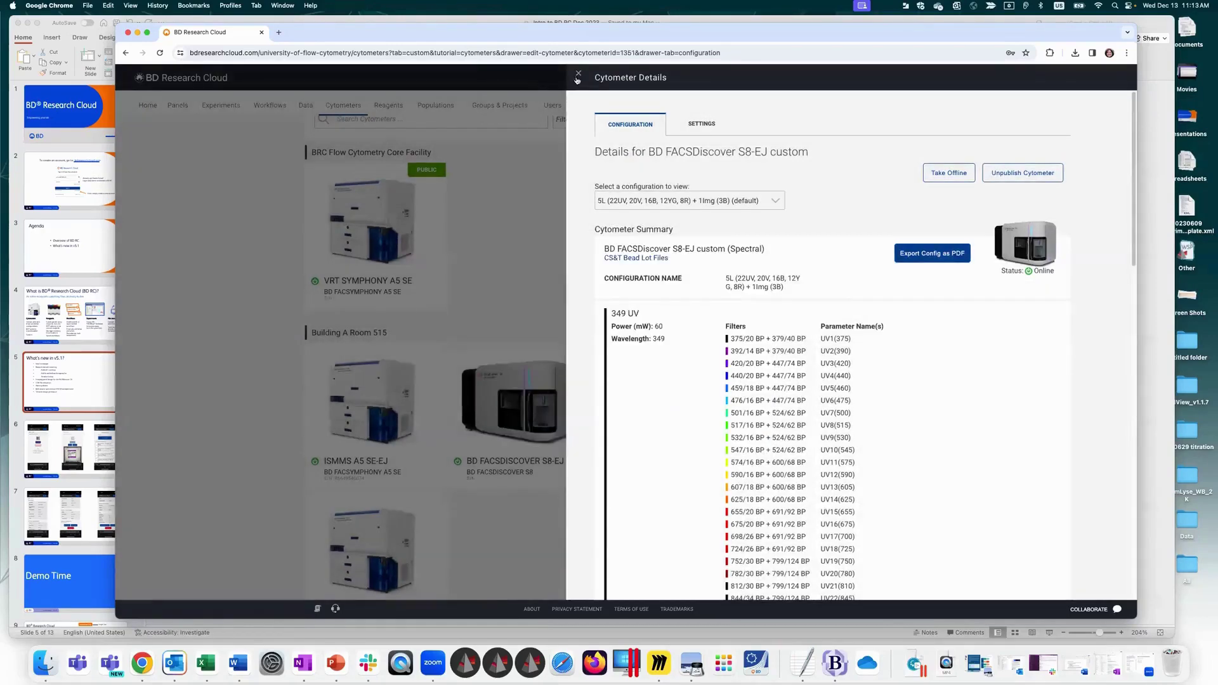
left_click(578, 74)
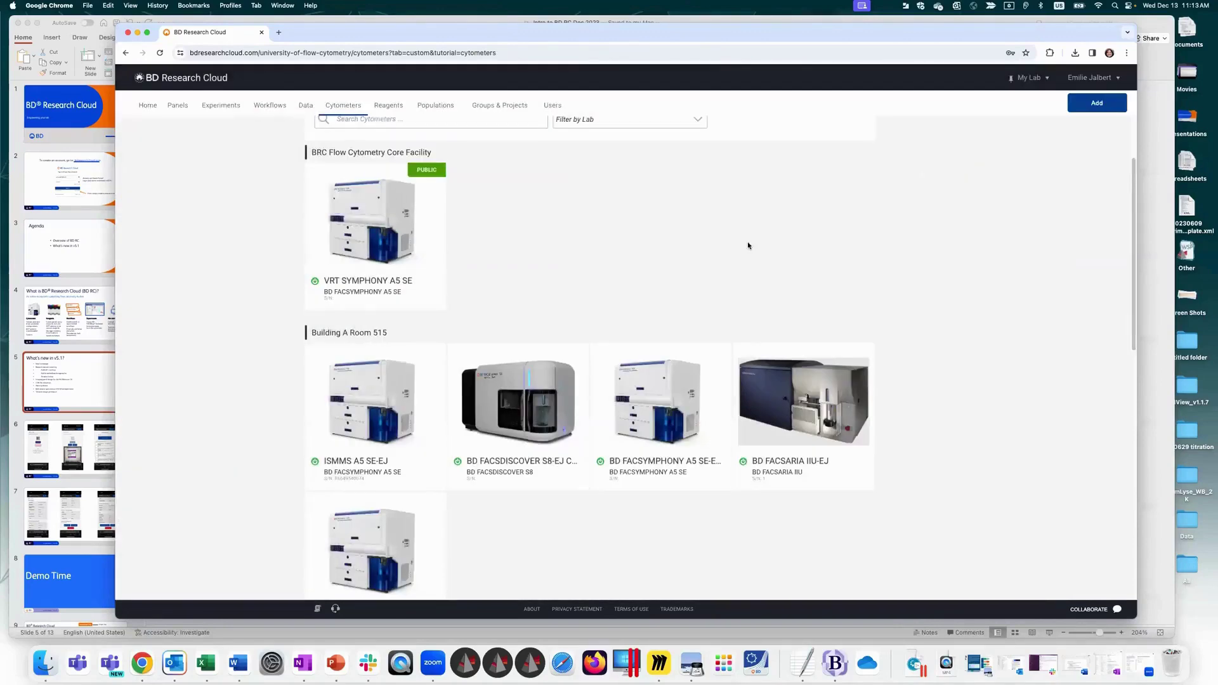
Step: Open Reagents from the home page and view the lab inventory, the BD Catalog reagents and the custom reagents
left_click(147, 105)
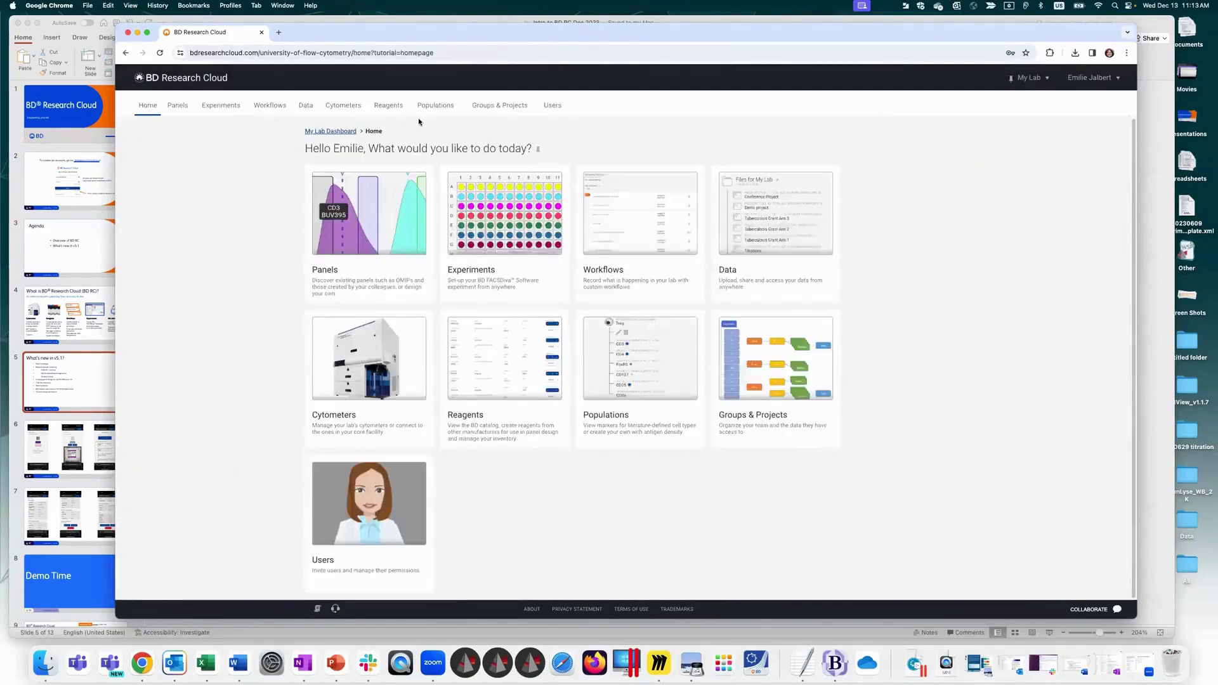
left_click(505, 360)
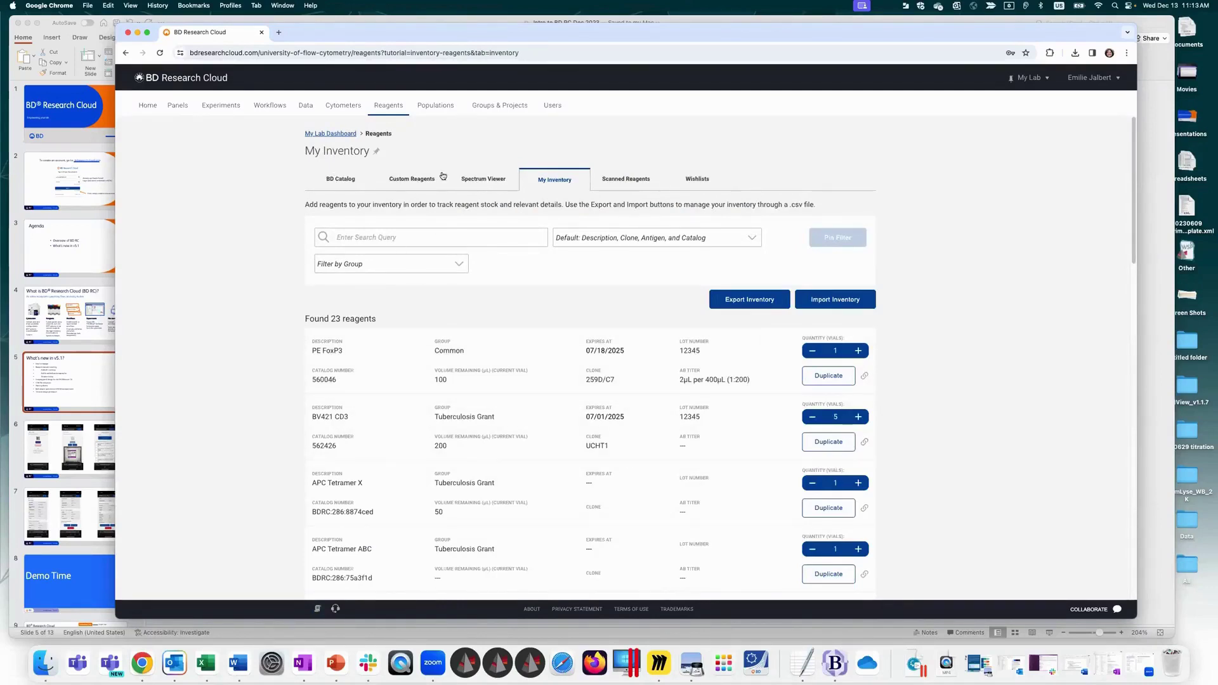
left_click(336, 182)
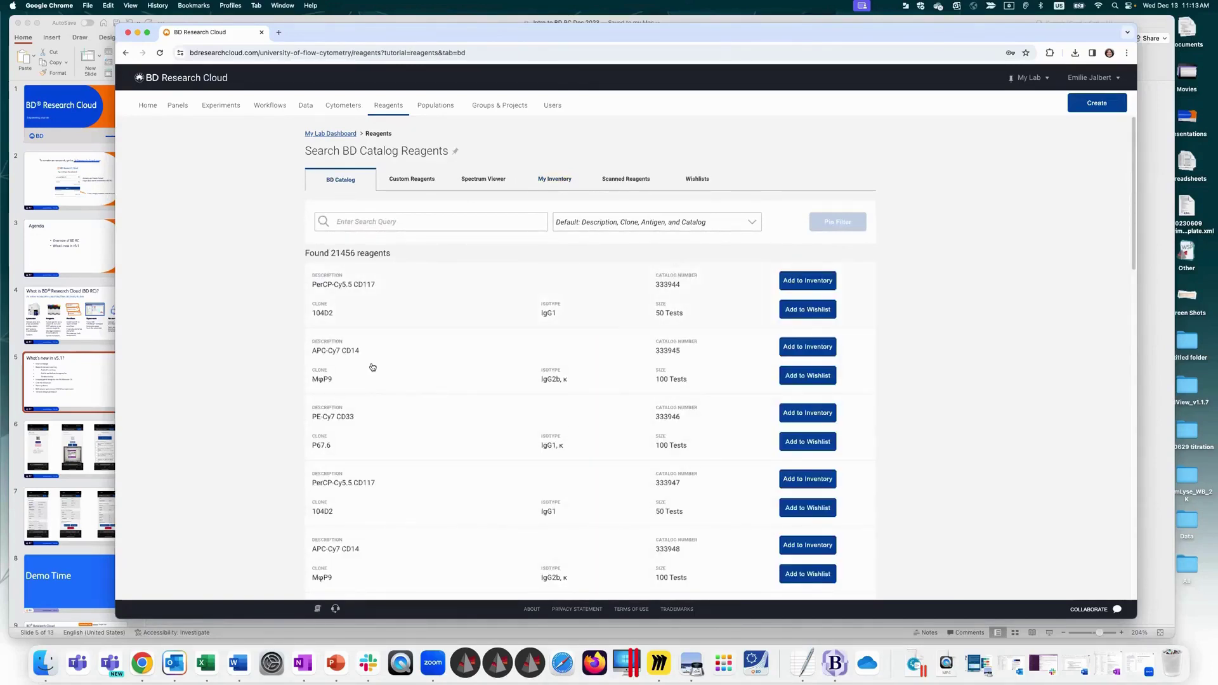
left_click(419, 180)
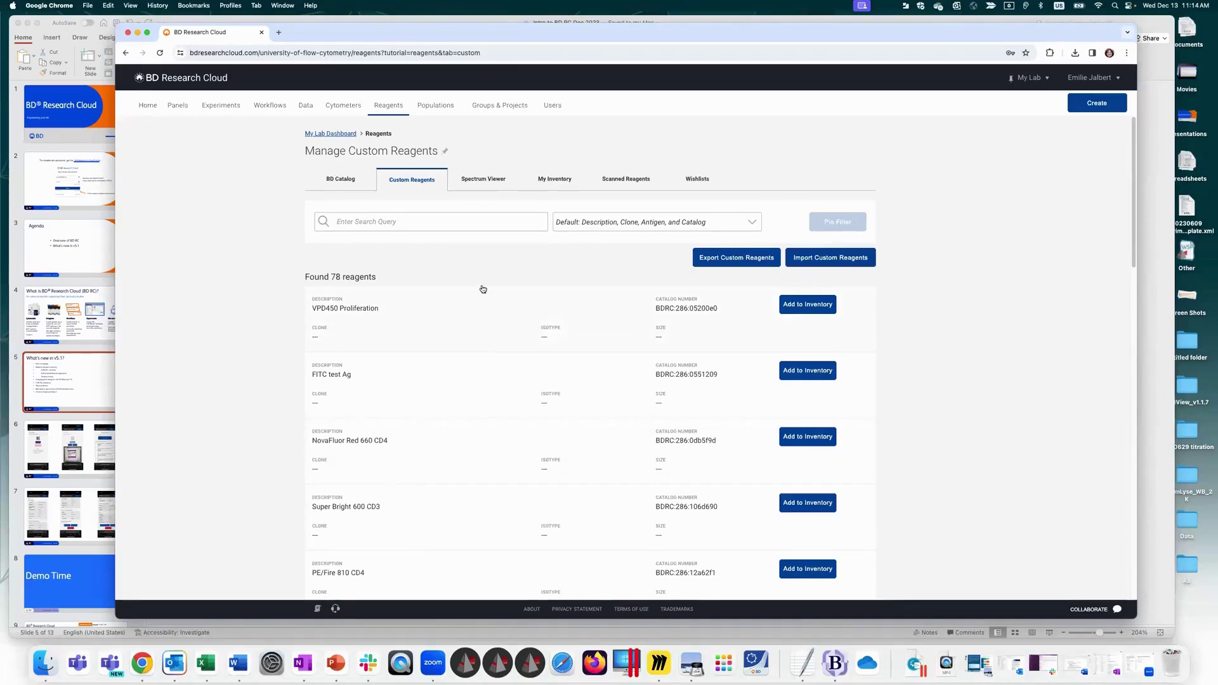
Step: Open the Spectrum Viewer and set its cytometer to BD FACSDiscover S8-EJ custom
left_click(496, 179)
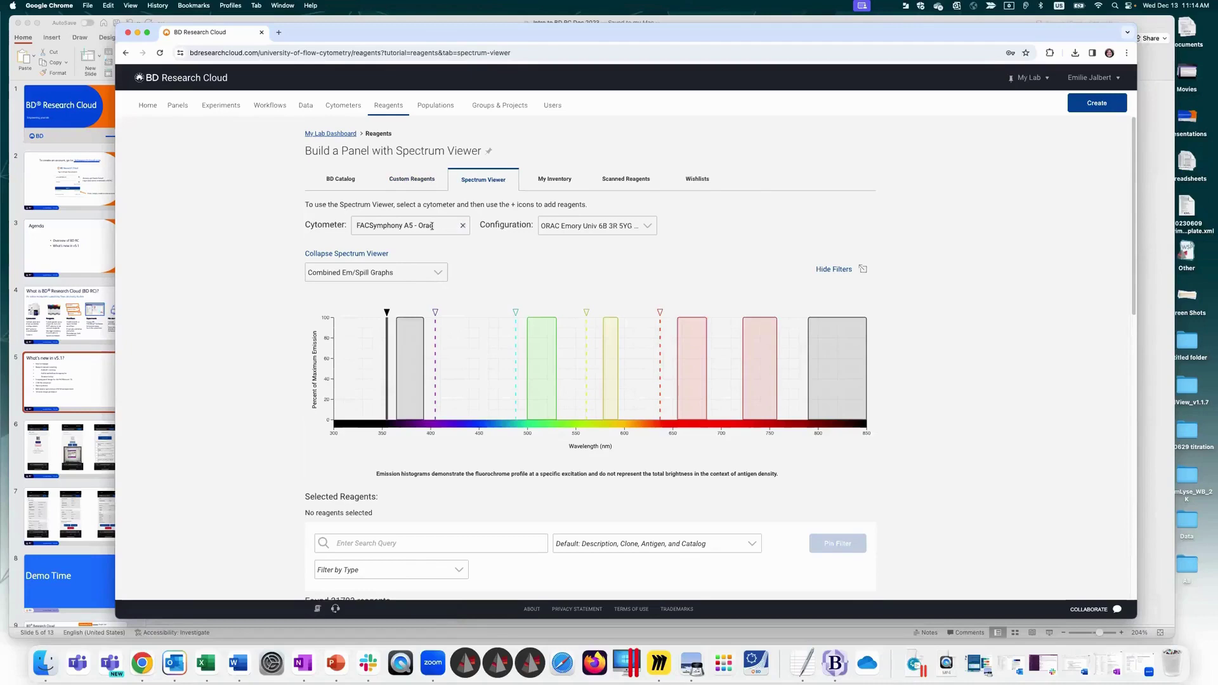
left_click(462, 225)
type("s")
left_click(415, 248)
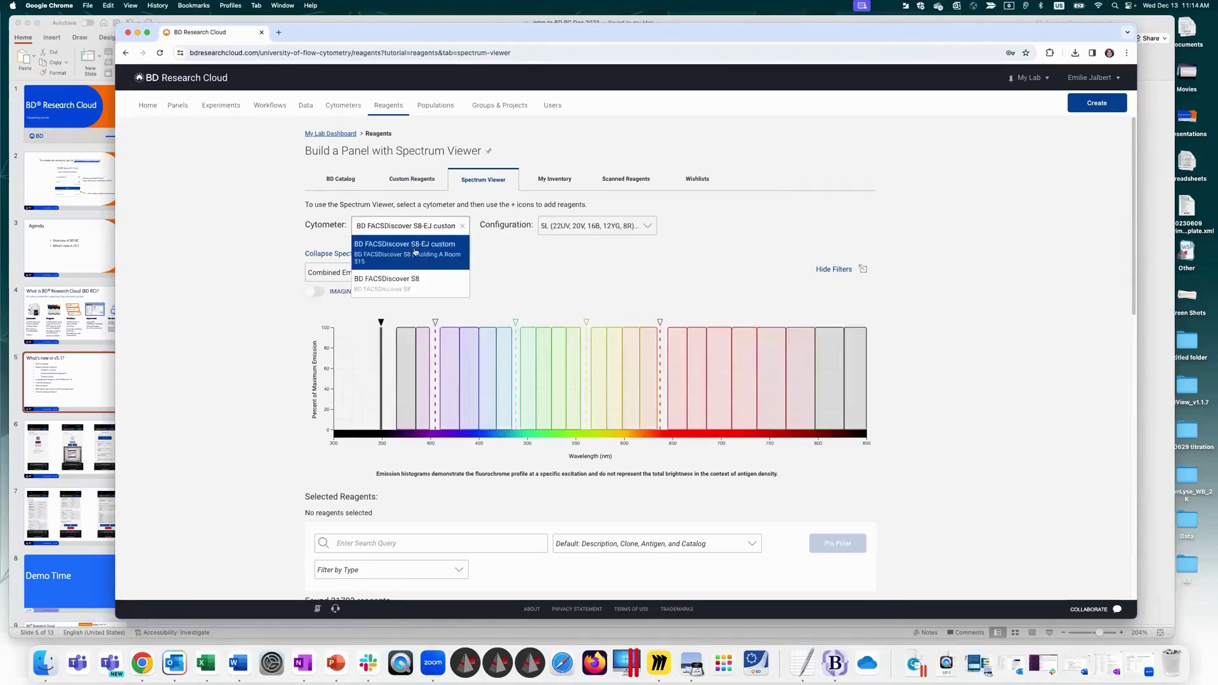
Step: Show the violet, blue, yellow-green and red laser detectors in turn, and switch the display to Stacked Em/Spill Graphs
left_click(436, 357)
left_click(516, 356)
left_click(586, 355)
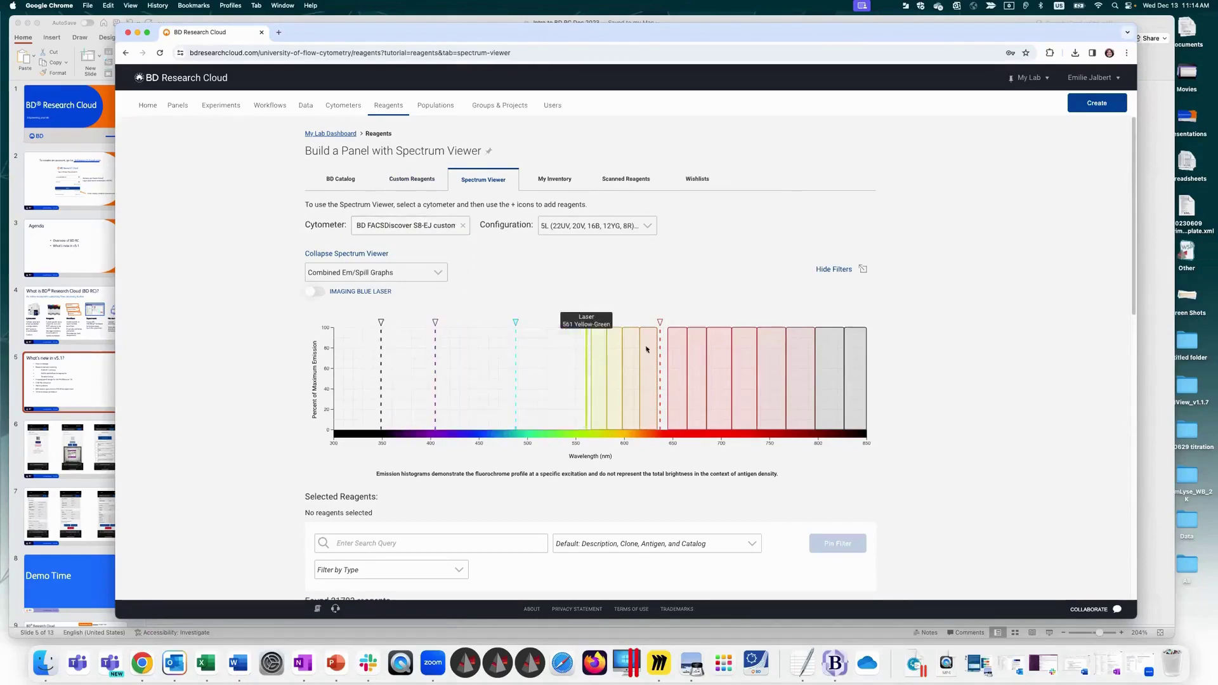
left_click(660, 351)
left_click(336, 273)
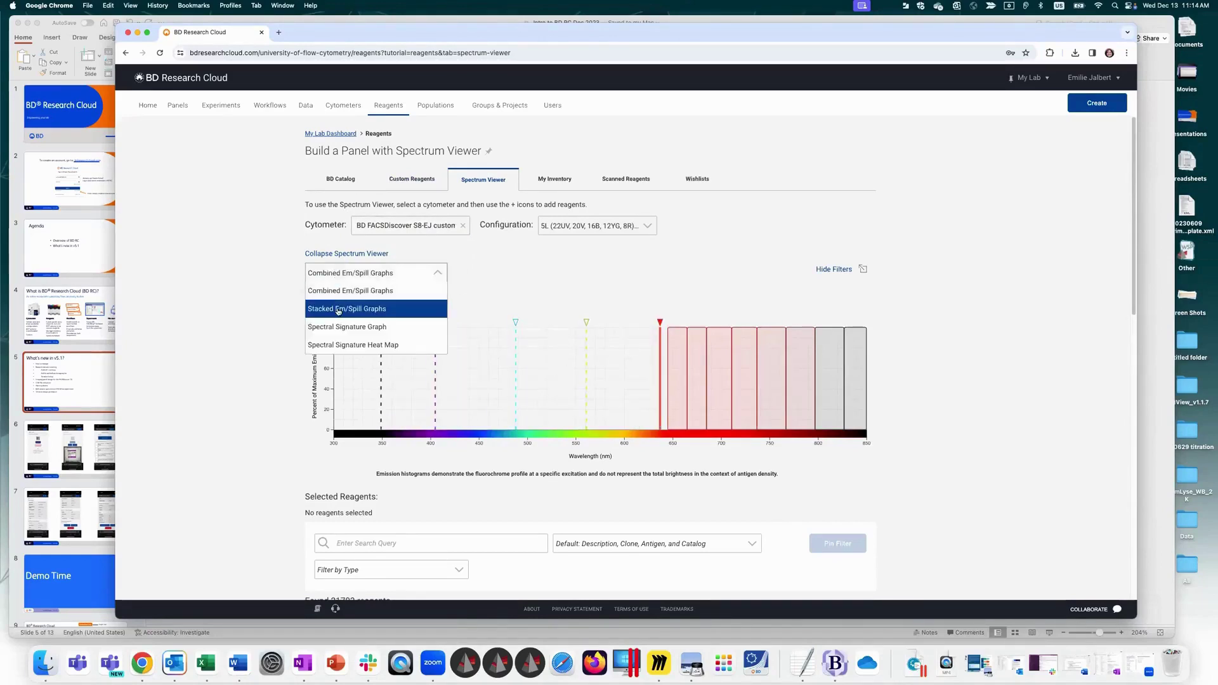
left_click(338, 310)
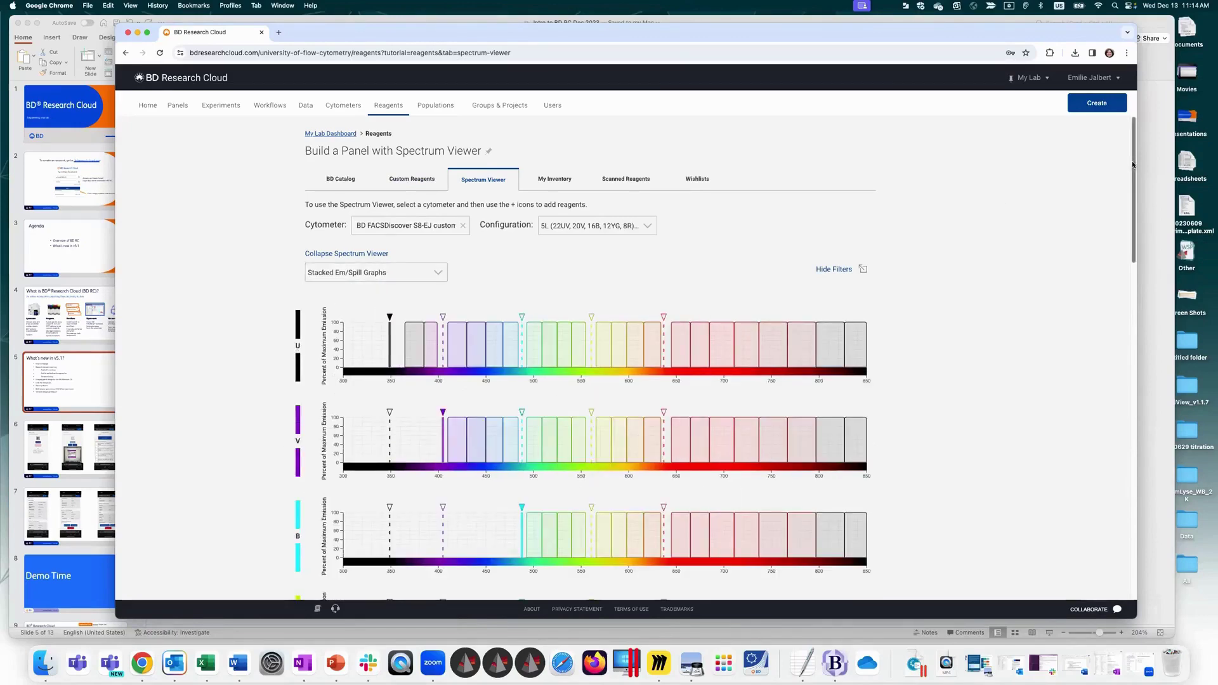
Step: Review the stacked graphs in the Spectrum Viewer, then display the Spectral Signature Graph followed by the Spectral Signature Heat Map
scroll(1119, 269, "down", 10)
scroll(1119, 268, "up", 10)
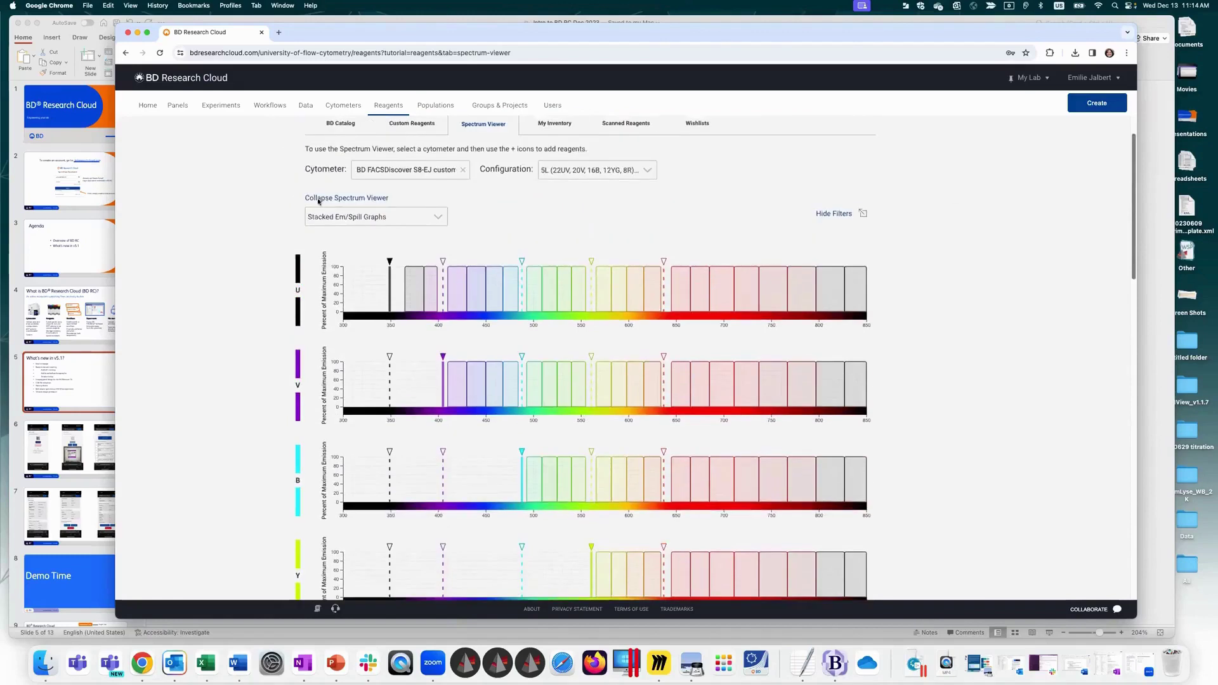
left_click(354, 218)
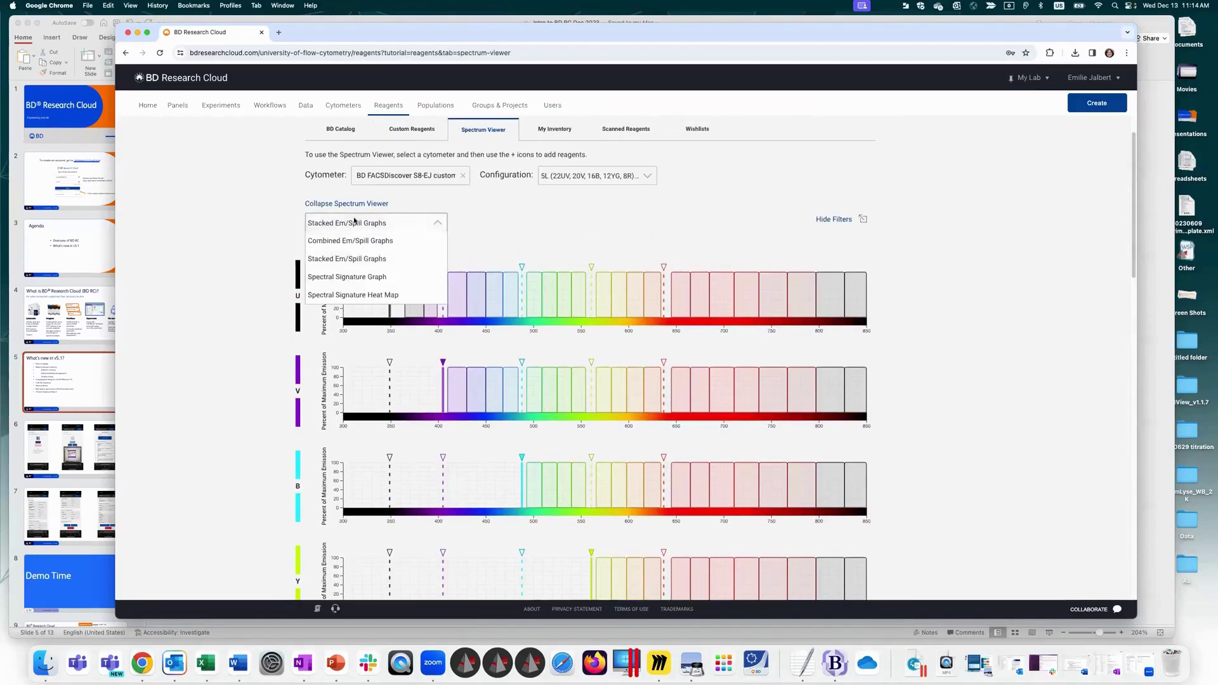
left_click(354, 277)
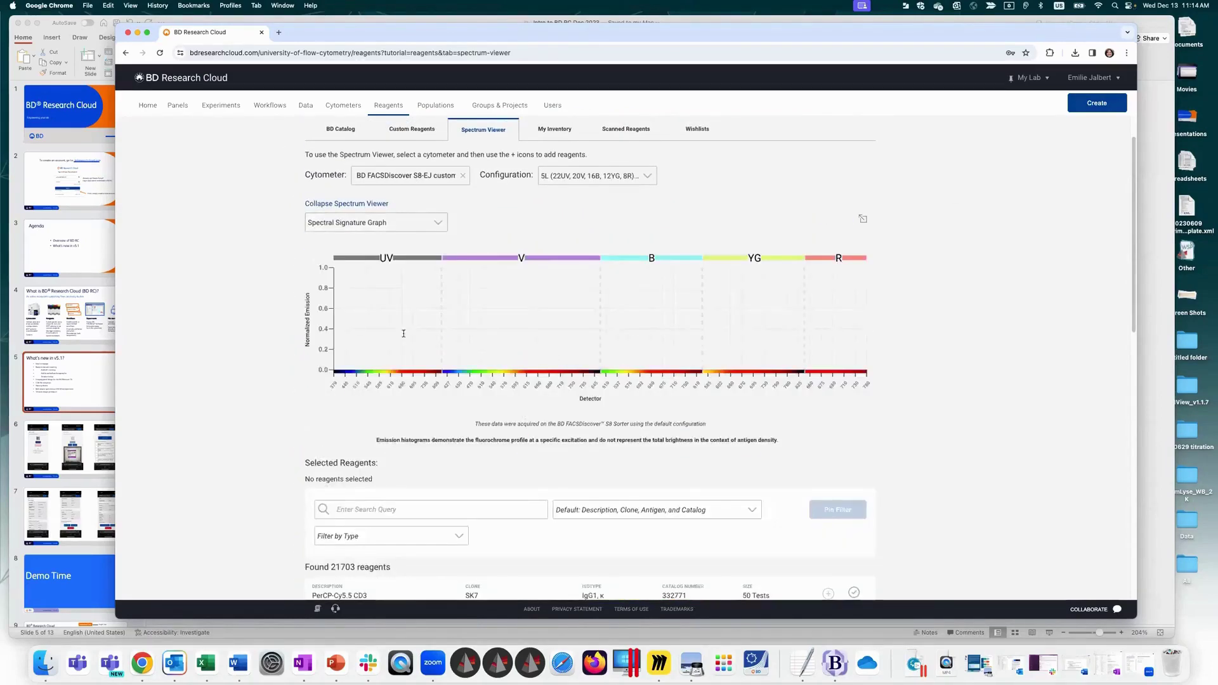
left_click(374, 223)
left_click(359, 294)
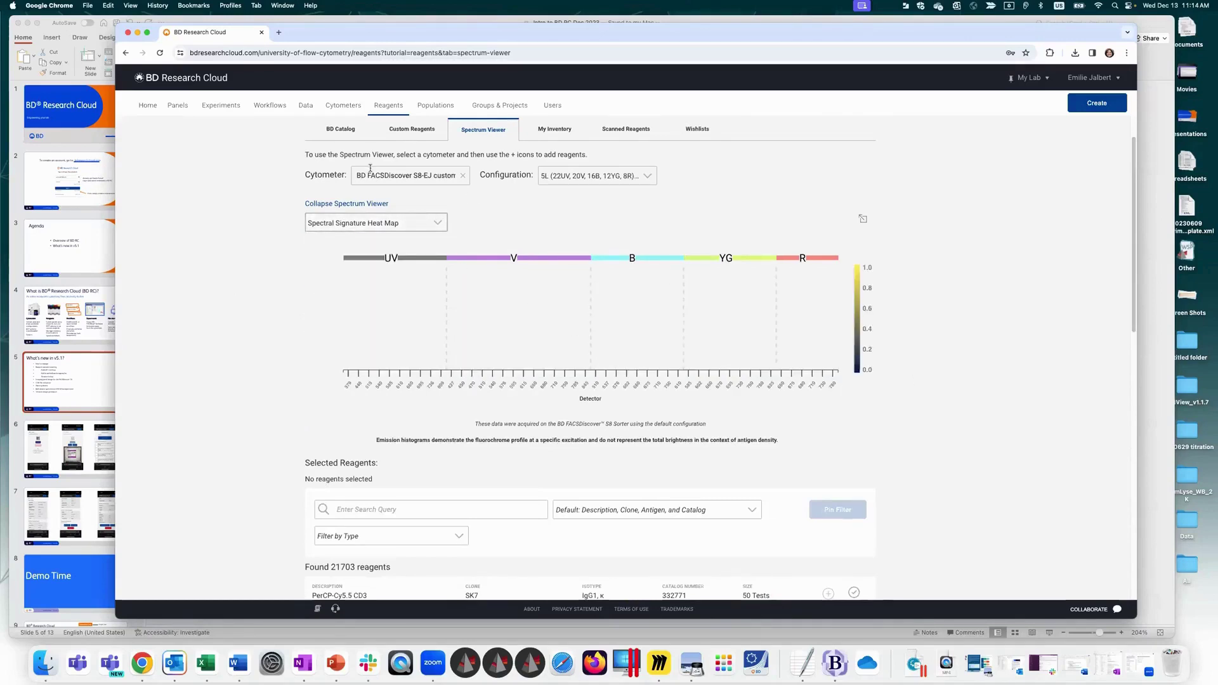
Step: Open the lab's reagent inventory, view the expanded titer details of the PE FoxP3 reagent, and close them
scroll(829, 279, "up", 2)
left_click(549, 182)
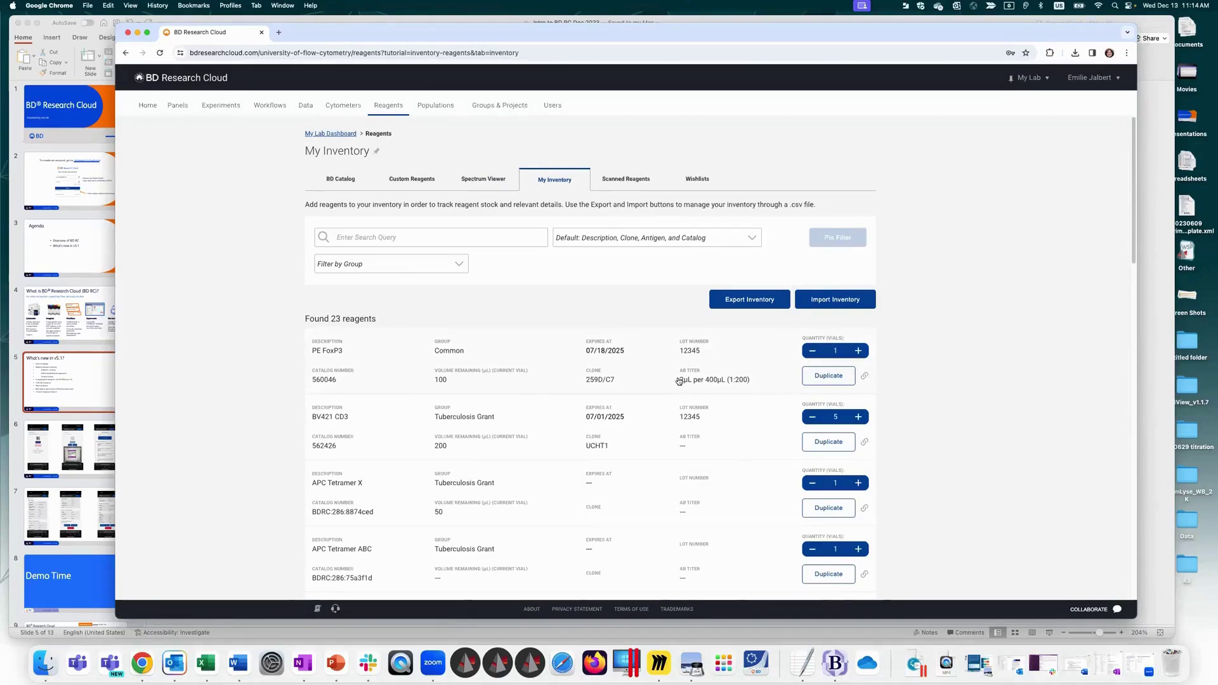
left_click(516, 363)
left_click(704, 128)
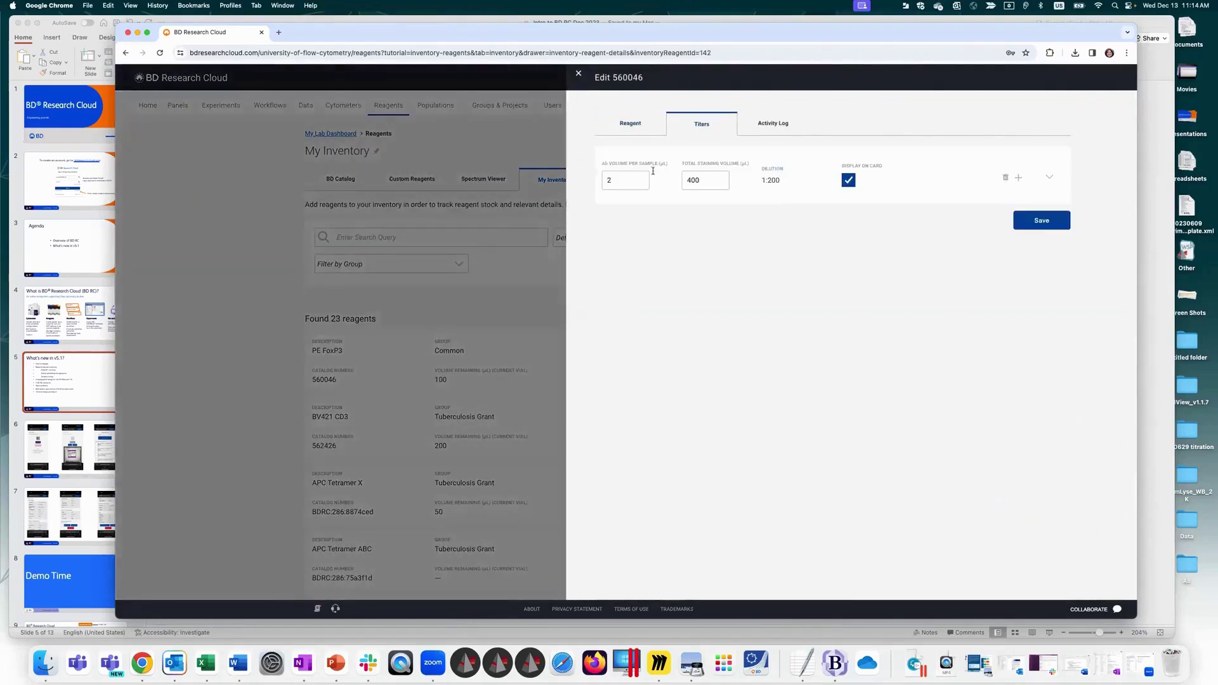
left_click(1049, 177)
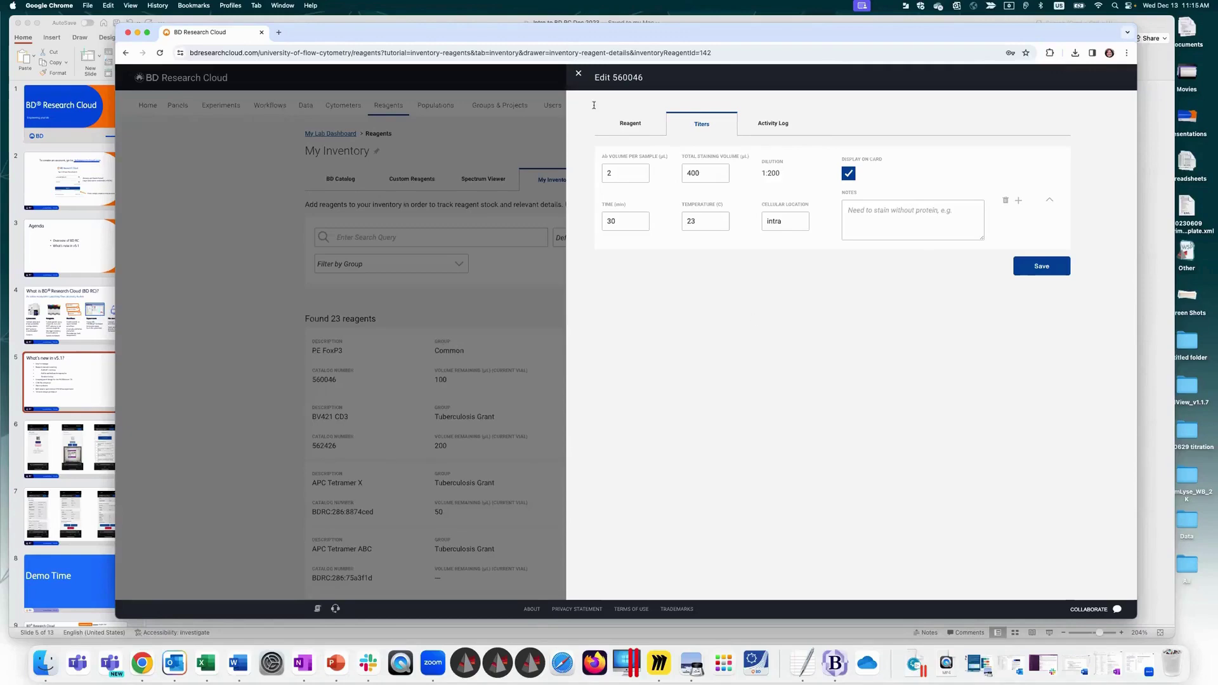
left_click(579, 70)
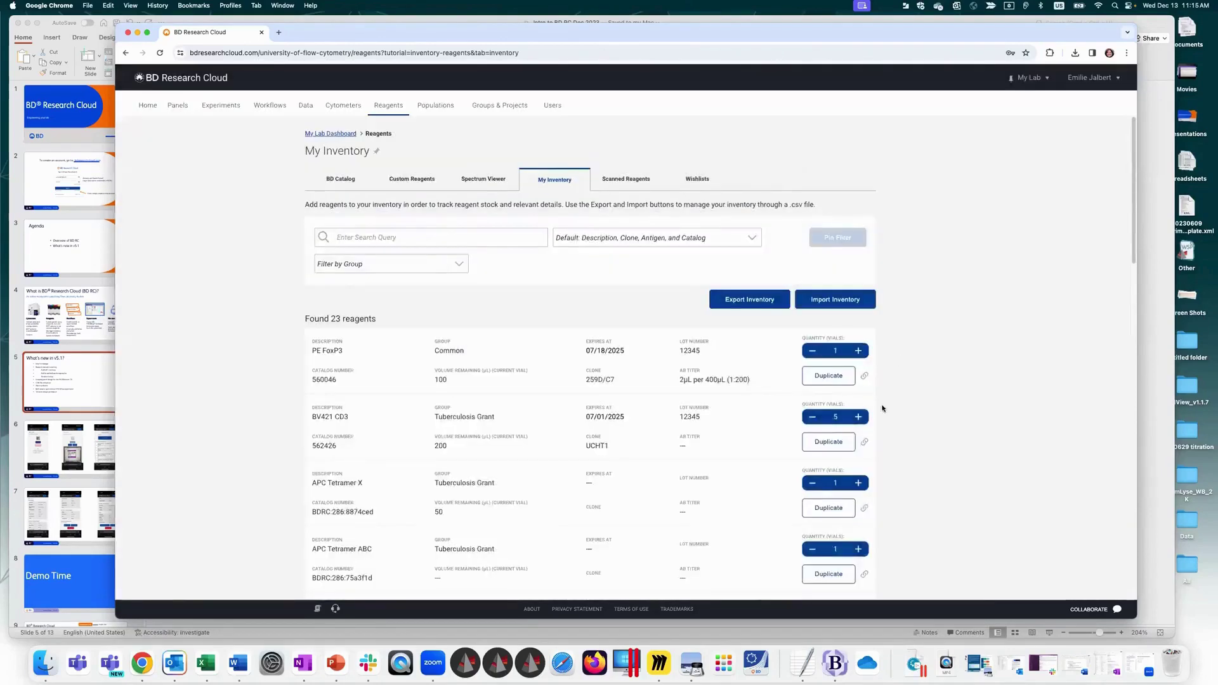
Step: Open Populations from the home page and view the markers of the literature-defined B cells CD19+ and the custom Ej monocytes
left_click(149, 105)
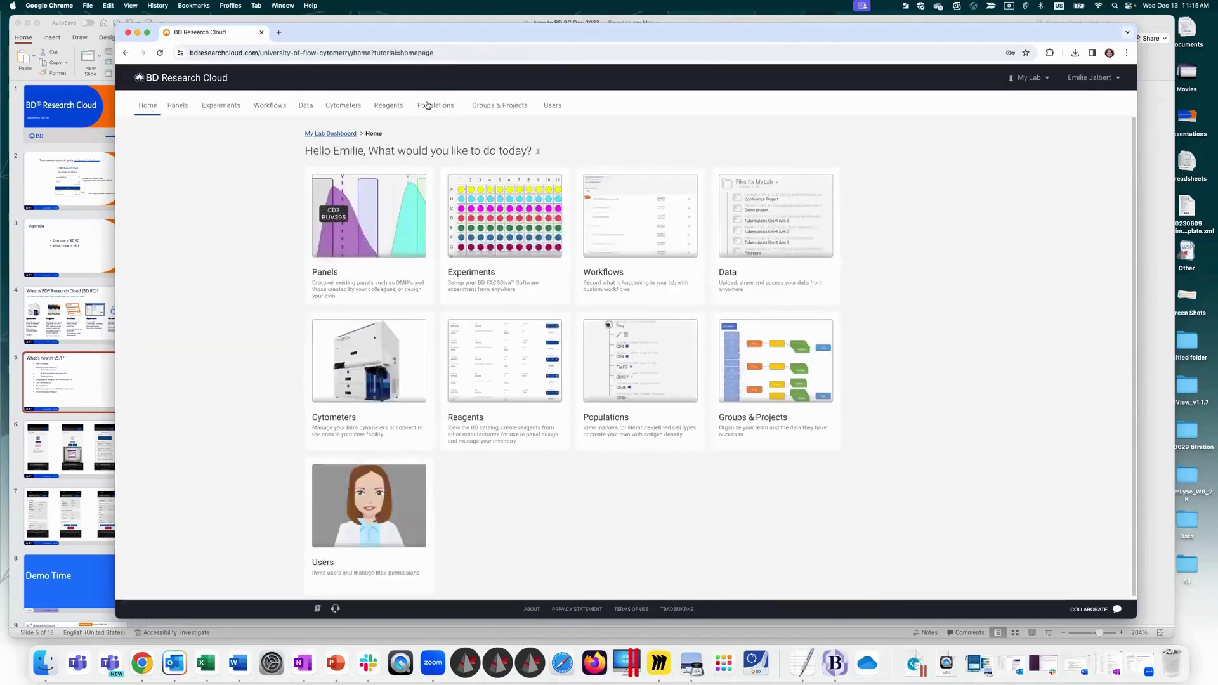
left_click(657, 368)
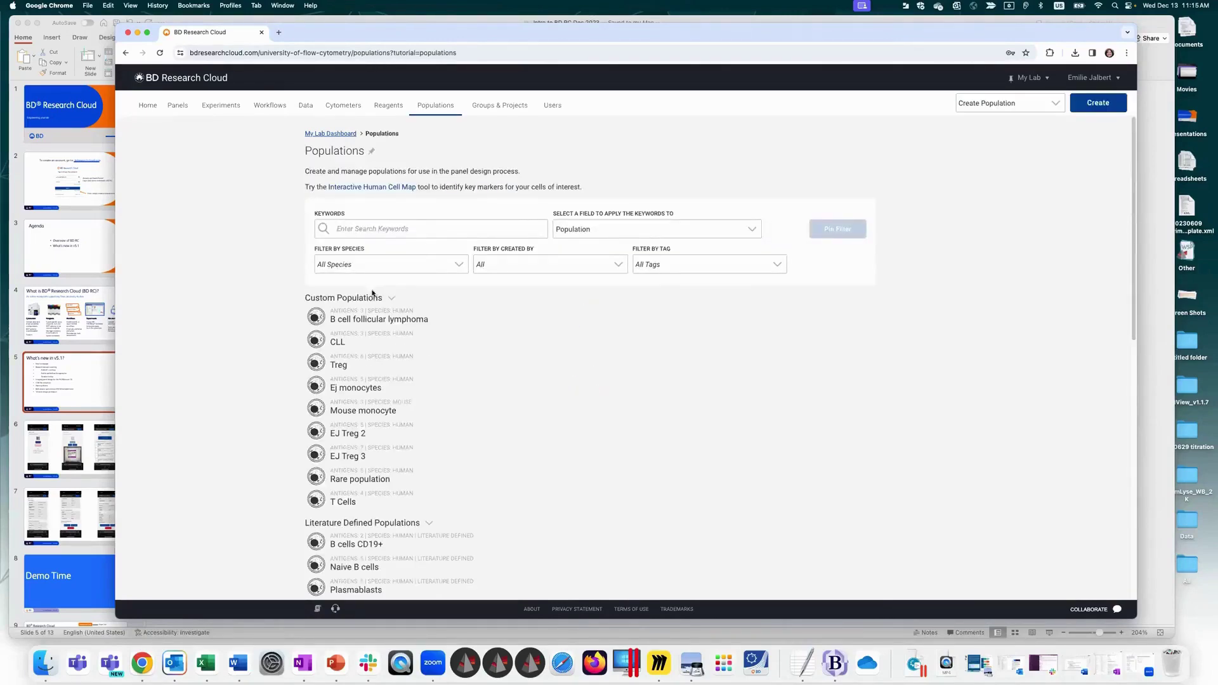
left_click(392, 300)
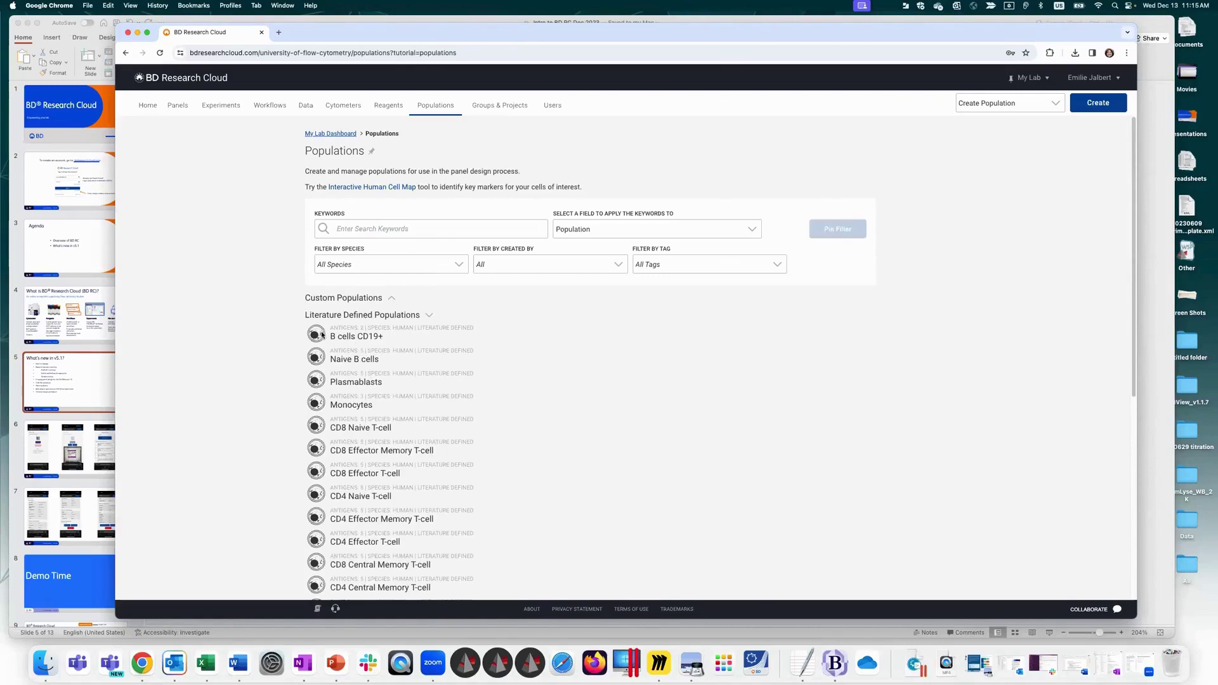
left_click(358, 336)
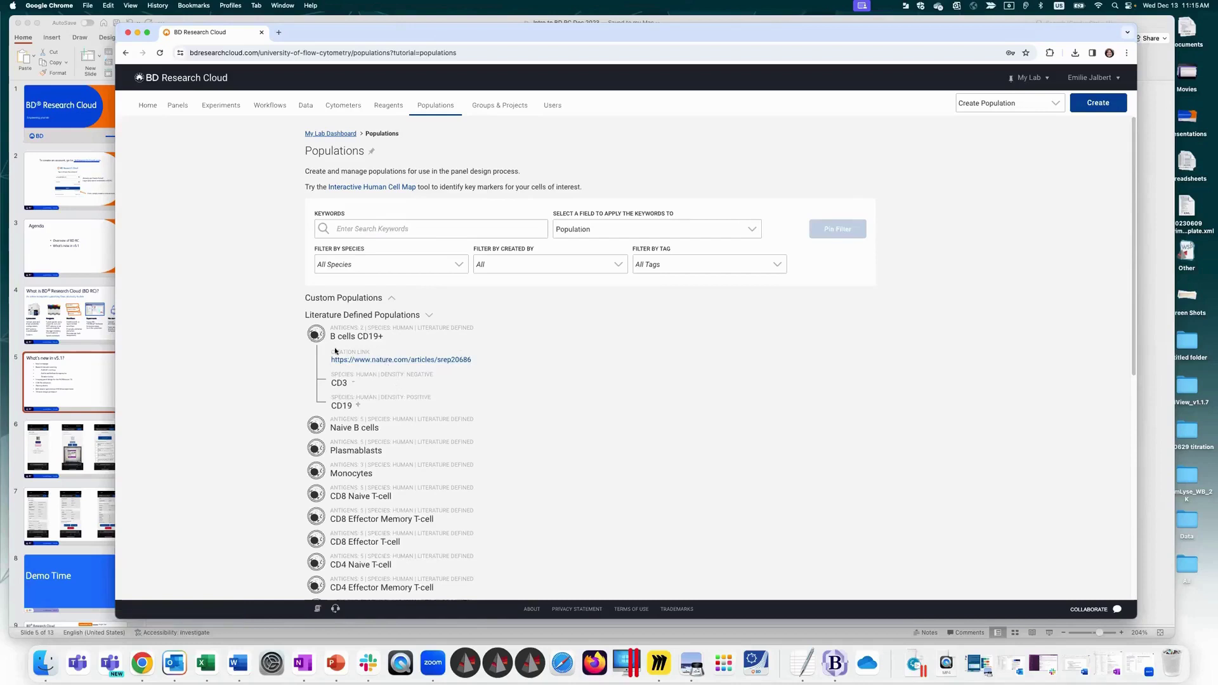
left_click(391, 298)
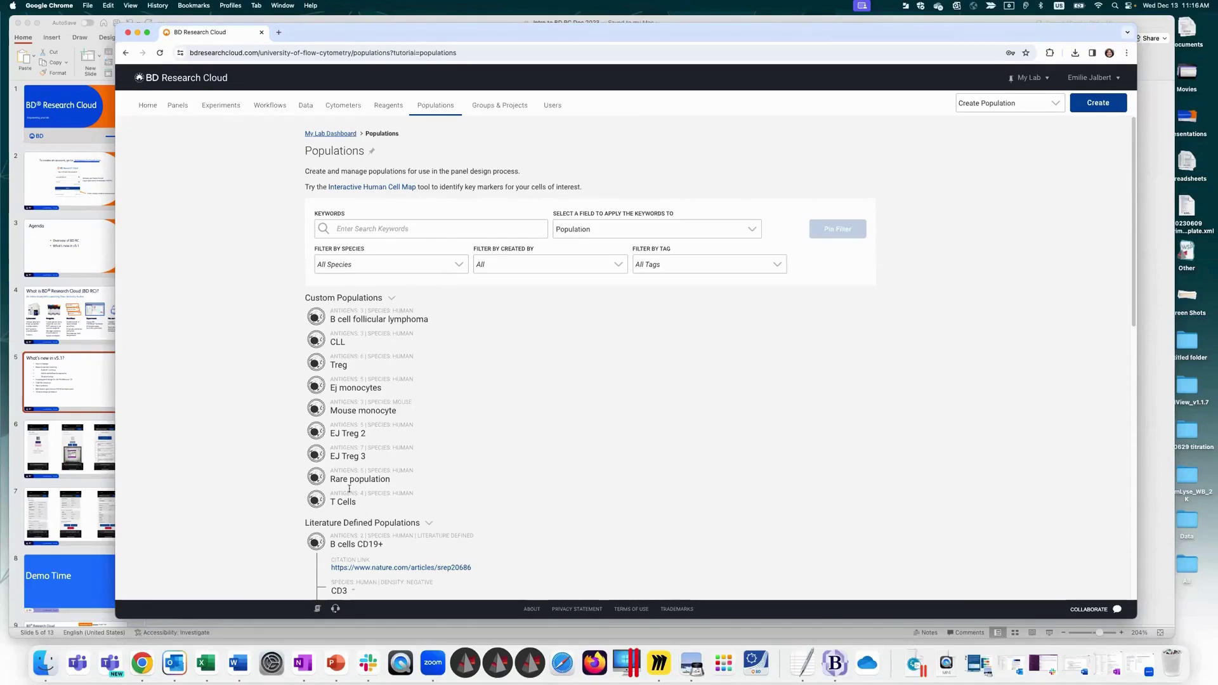
left_click(351, 389)
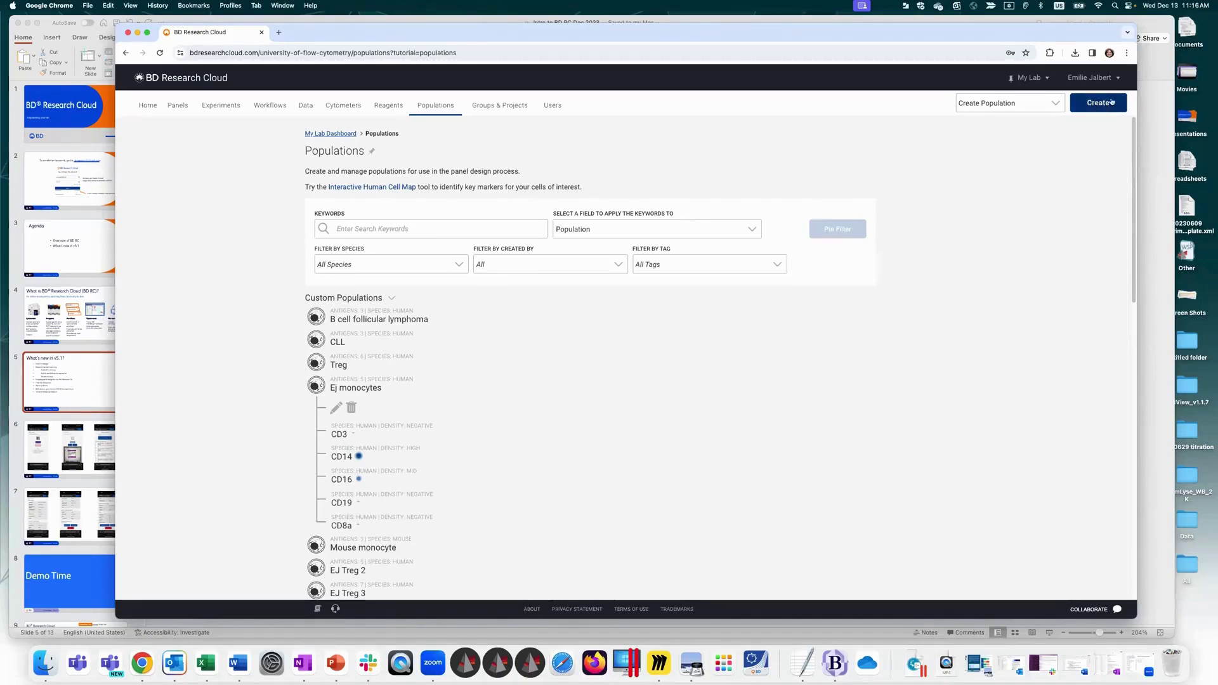
Step: Open Groups & Projects from the home page, view the Tuberculosis Grant group's projects and users, and close its details
left_click(150, 106)
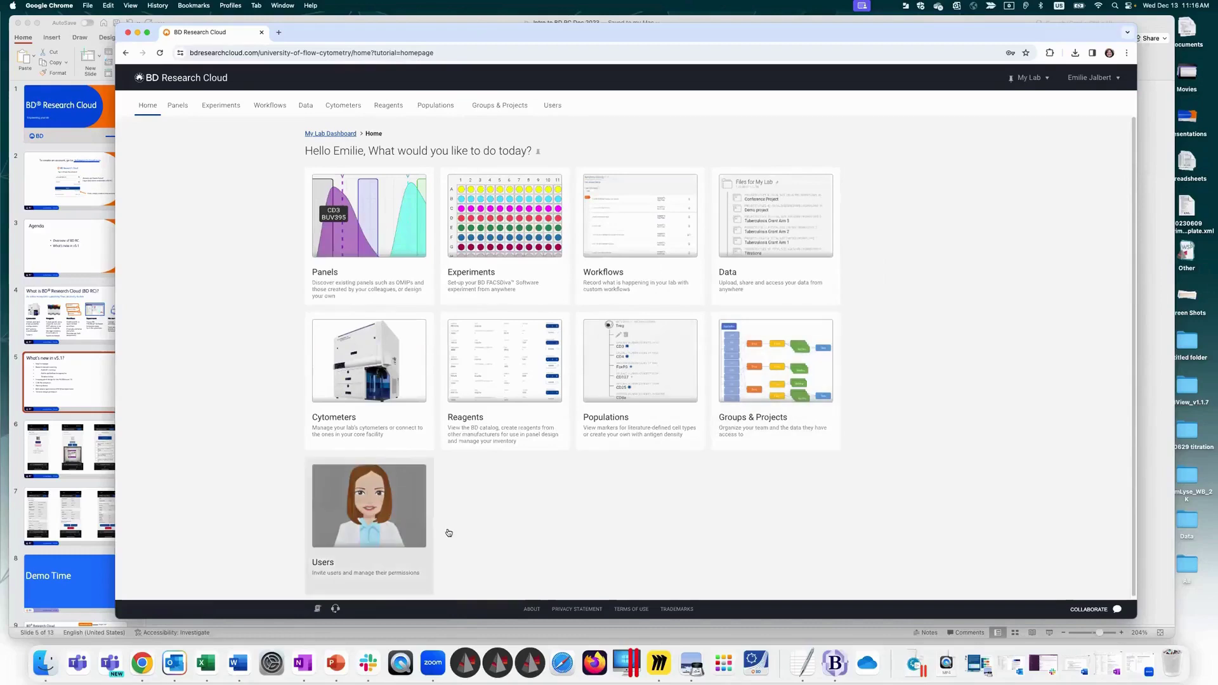
left_click(785, 384)
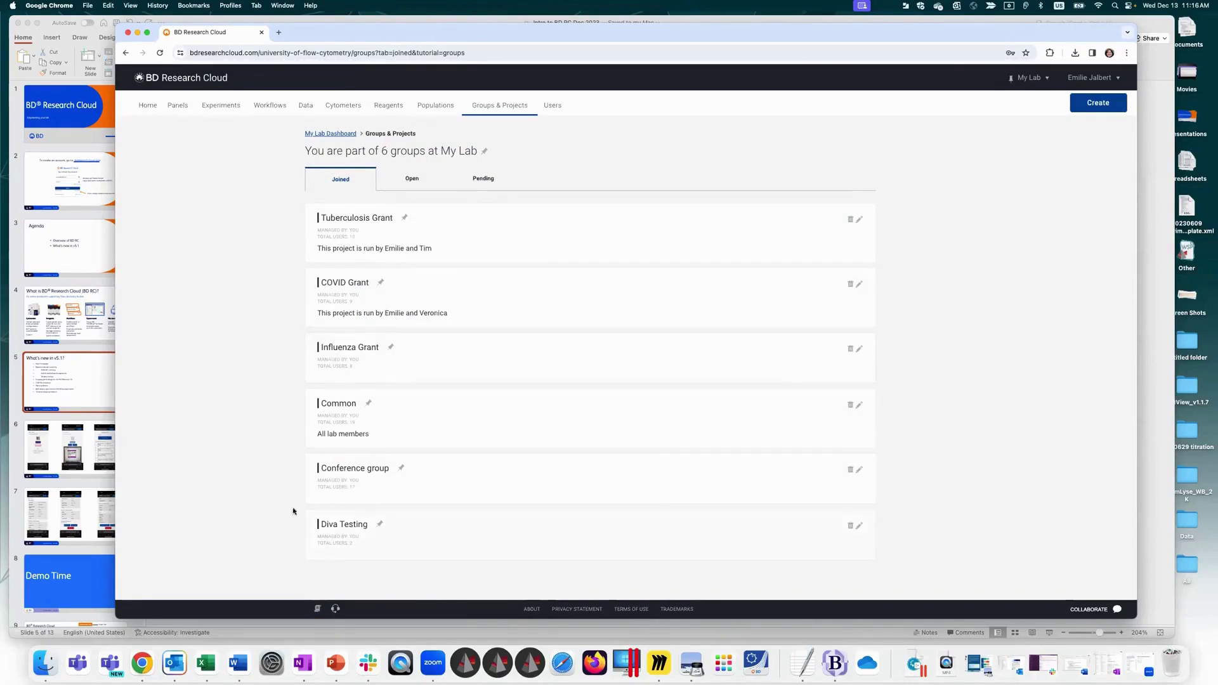
left_click(463, 240)
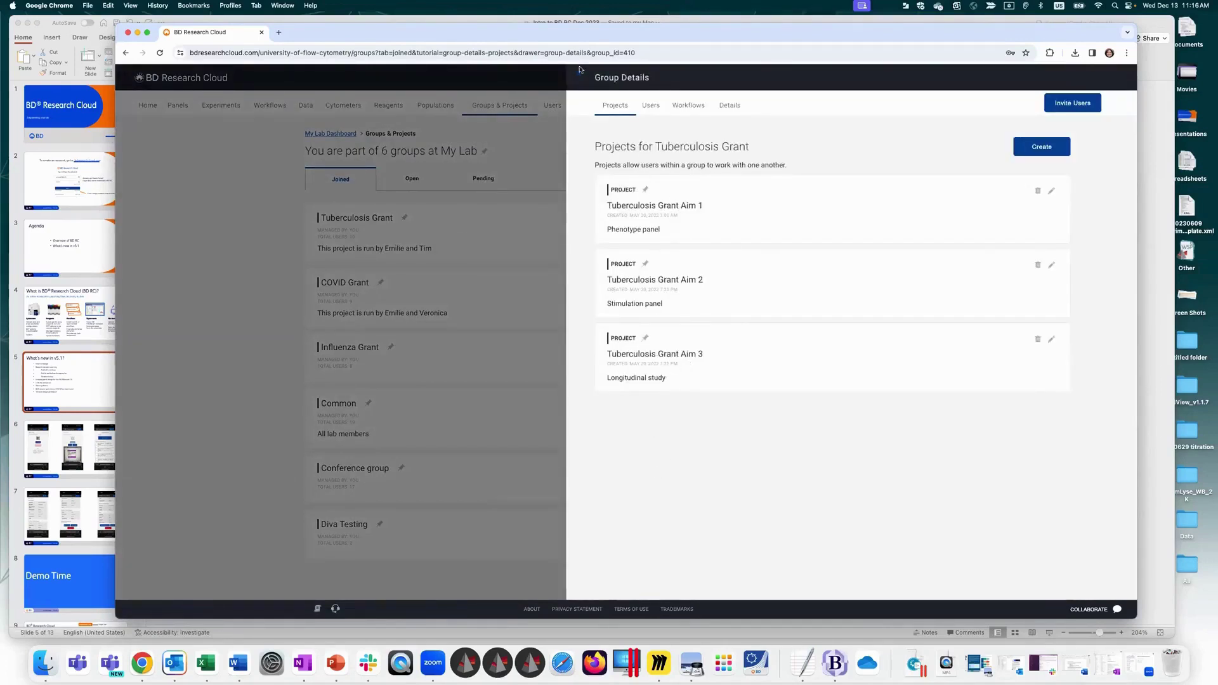
left_click(651, 107)
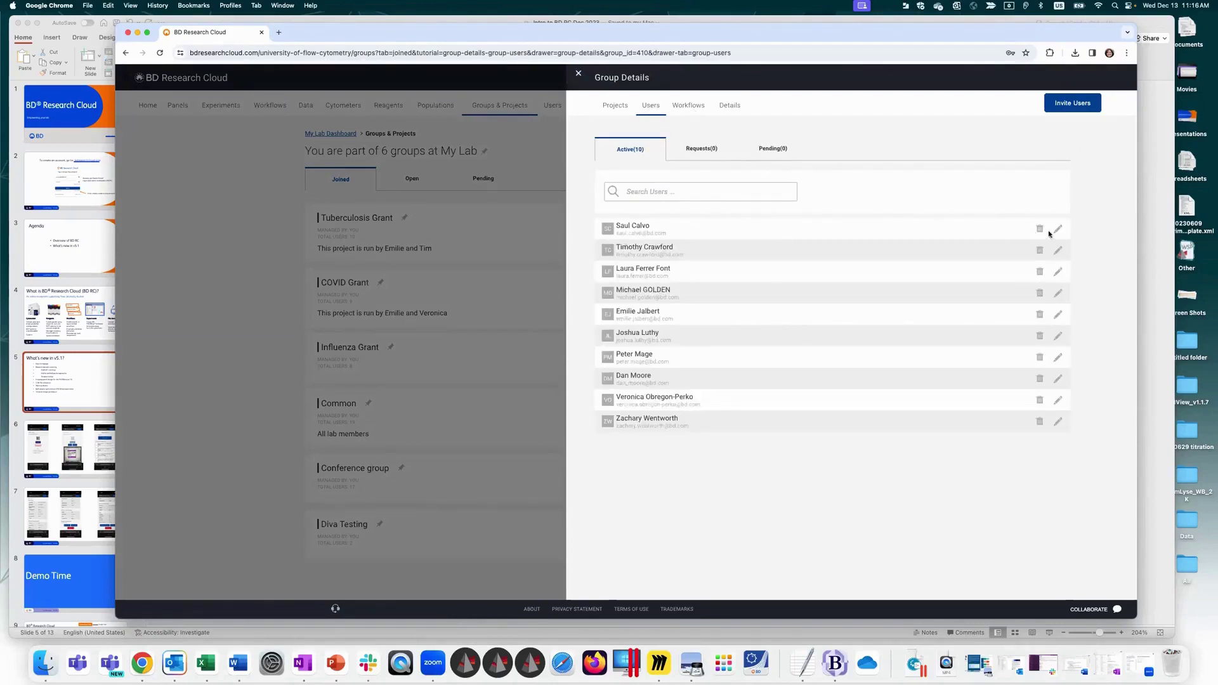
left_click(578, 74)
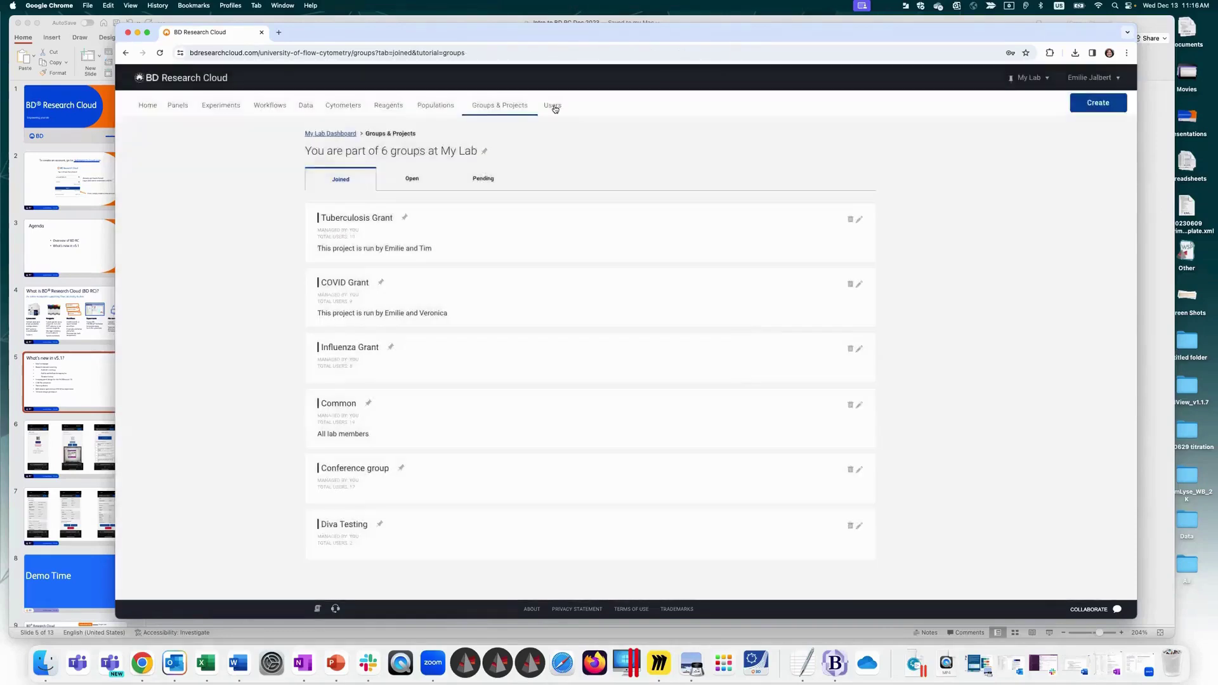
Step: Open the lab's Users page, view the first active user's permissions, and close the details
left_click(554, 107)
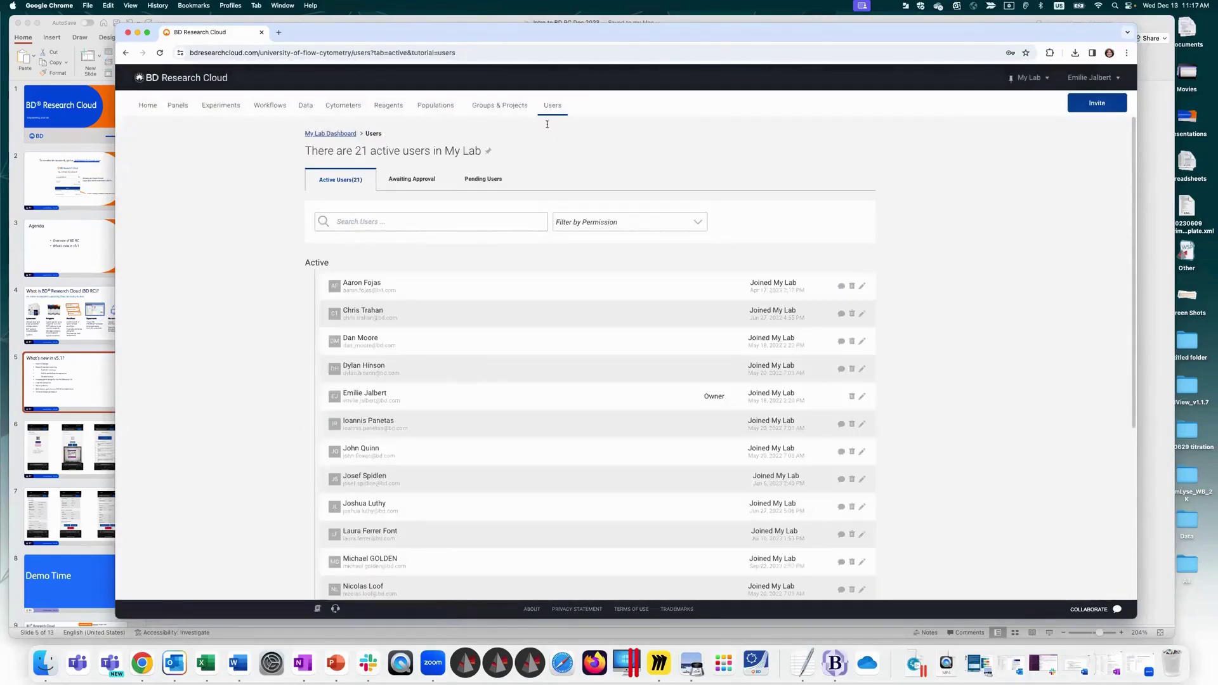
left_click(861, 286)
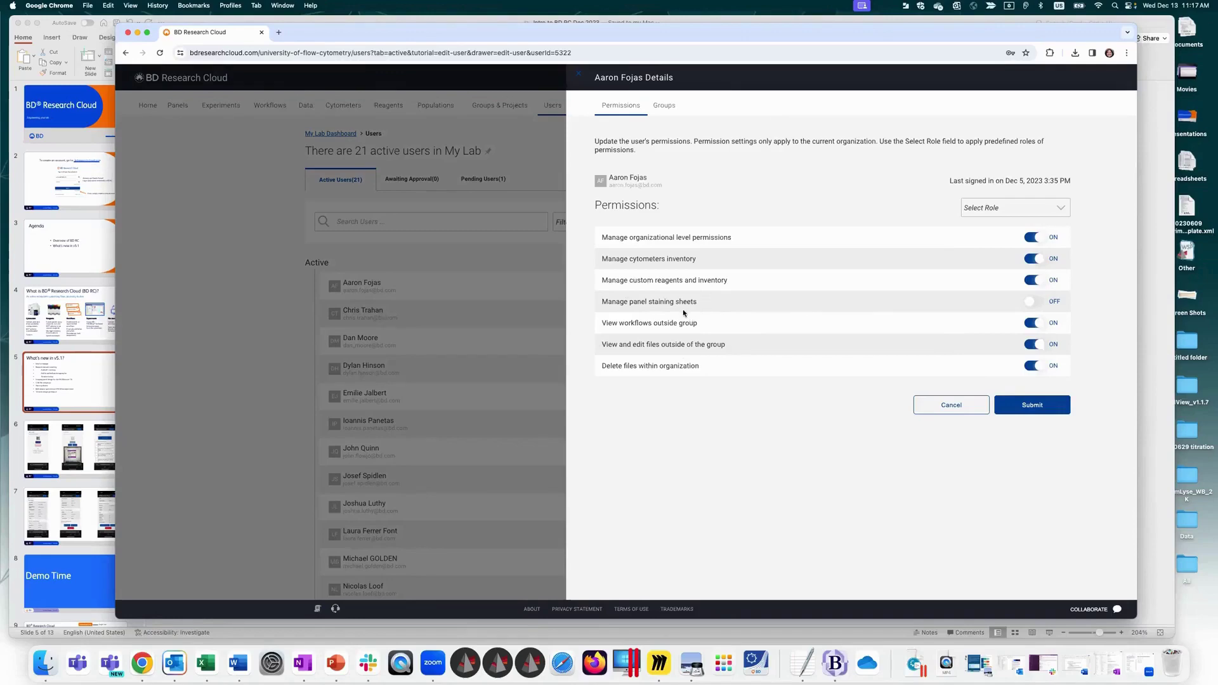
left_click(579, 77)
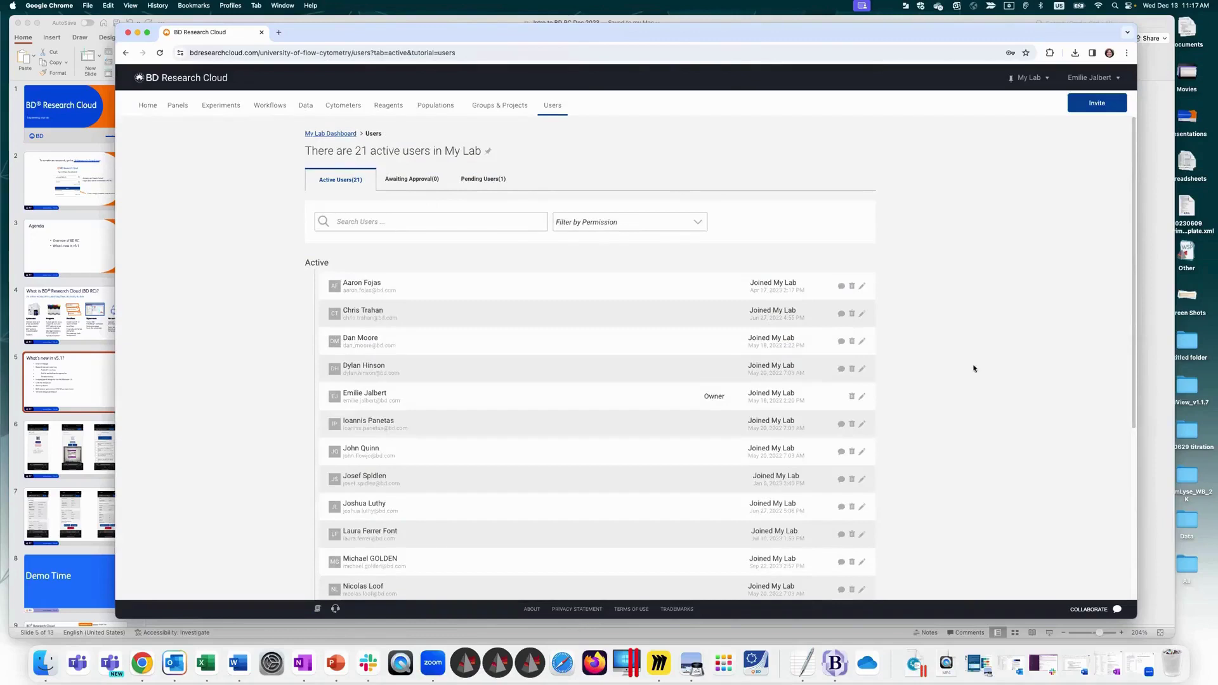
Step: Switch from My Lab to the account owner's individual organization and view the collaboration note on its Users page
left_click(1029, 77)
left_click_drag(1102, 153, 1104, 277)
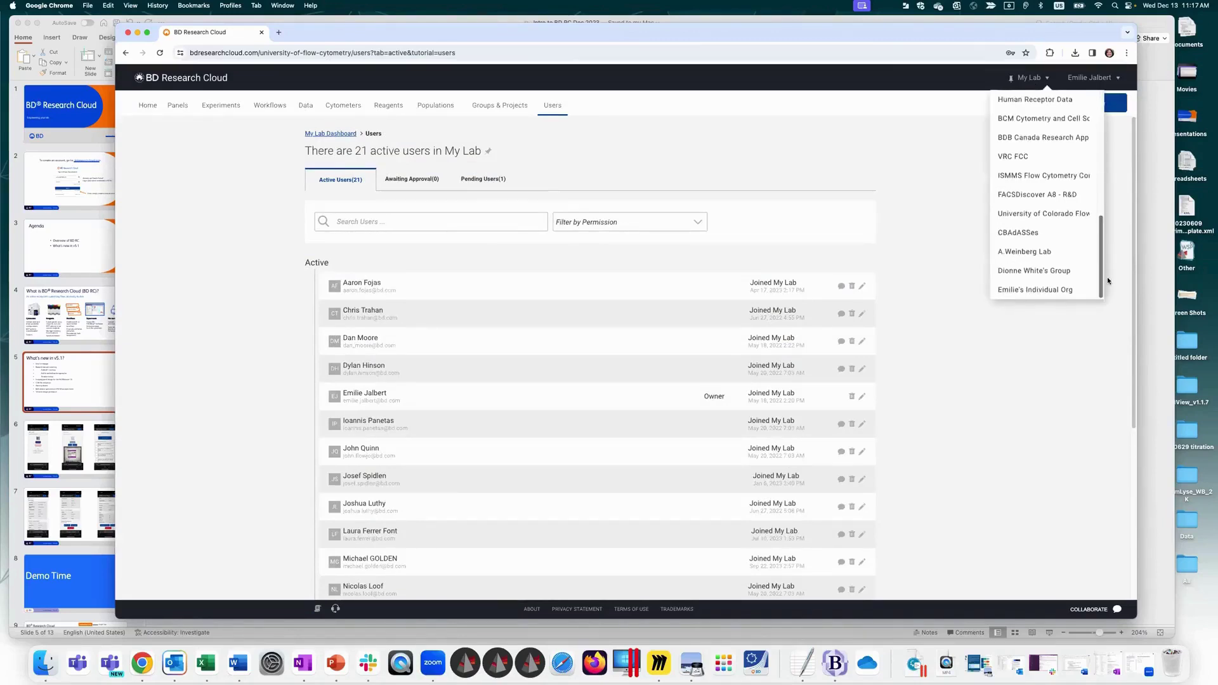
left_click(1018, 292)
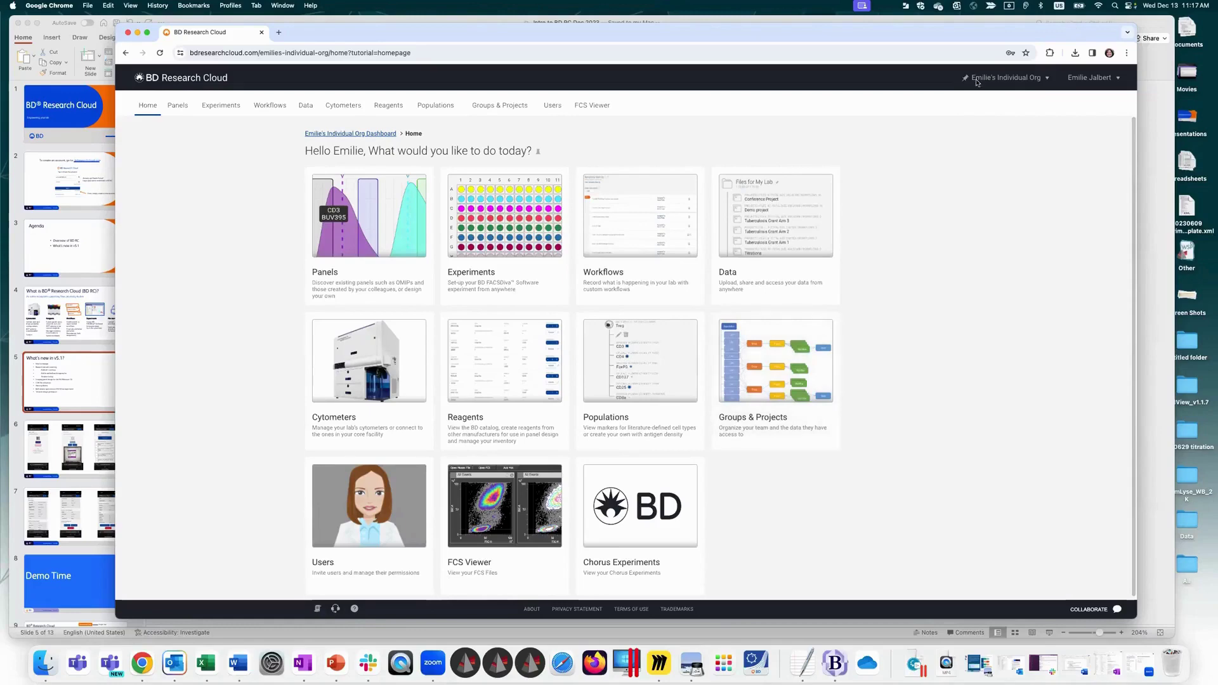
left_click(553, 106)
left_click_drag(305, 151, 491, 168)
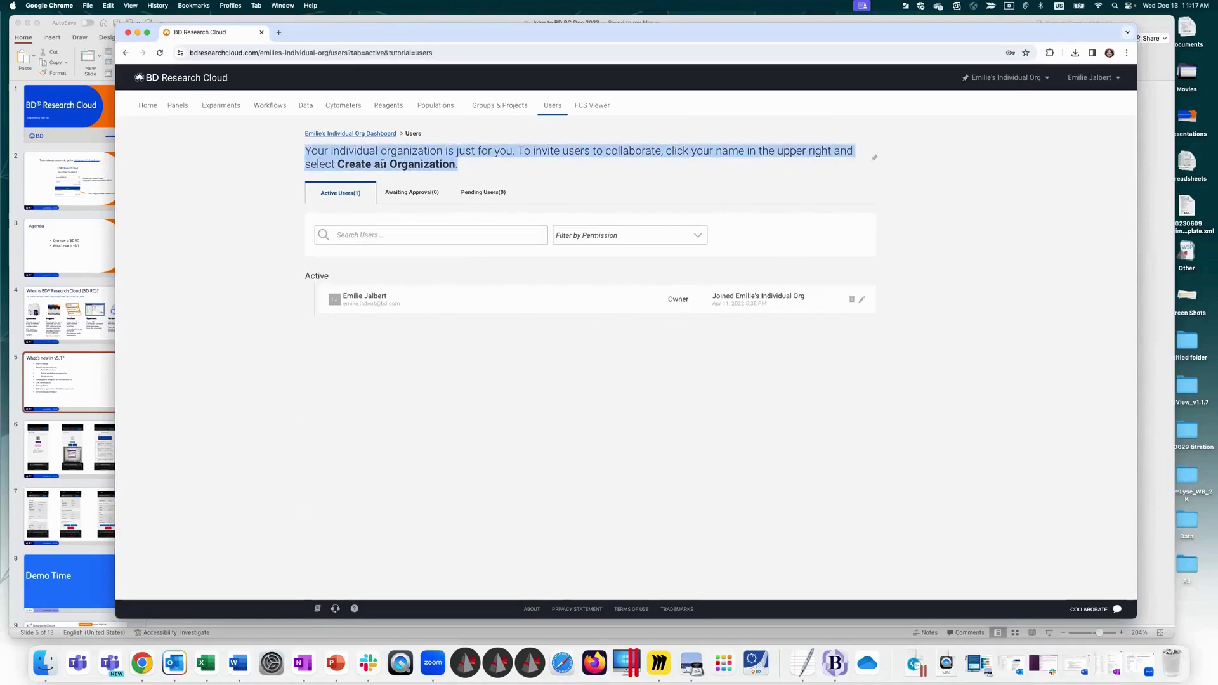
left_click(997, 171)
Step: Open the license selection for creating an organization and examine the Essentials license's available user seats and data storage limit
left_click(1084, 79)
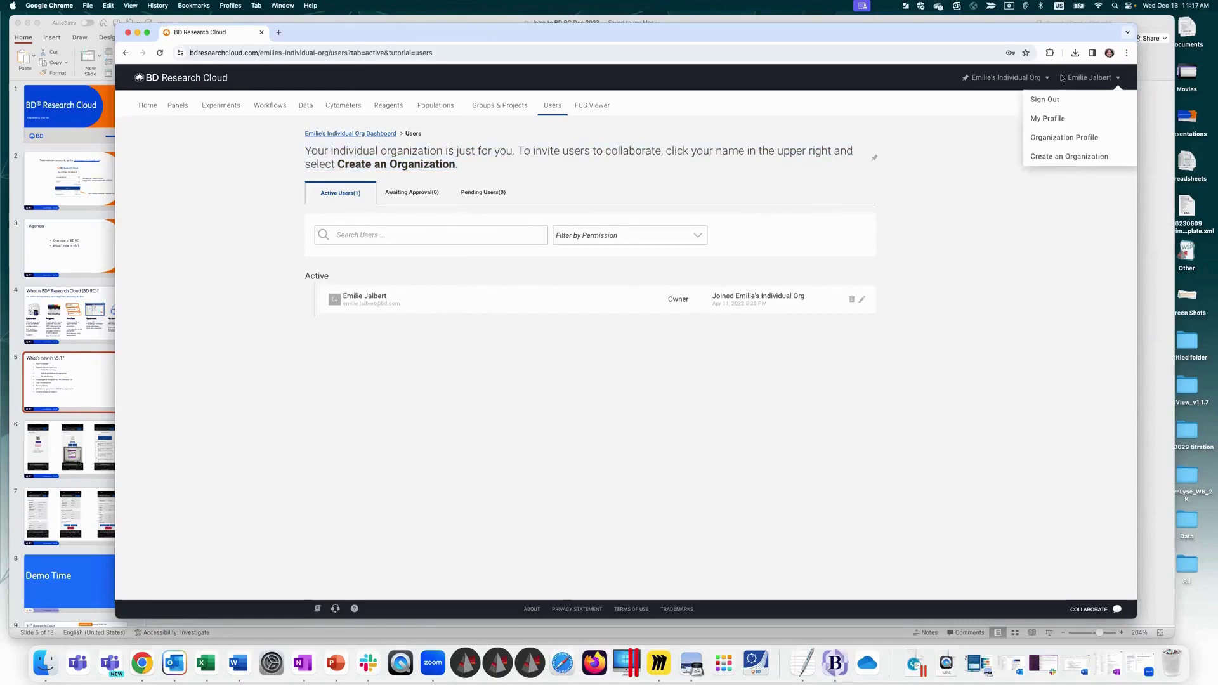
left_click(1086, 157)
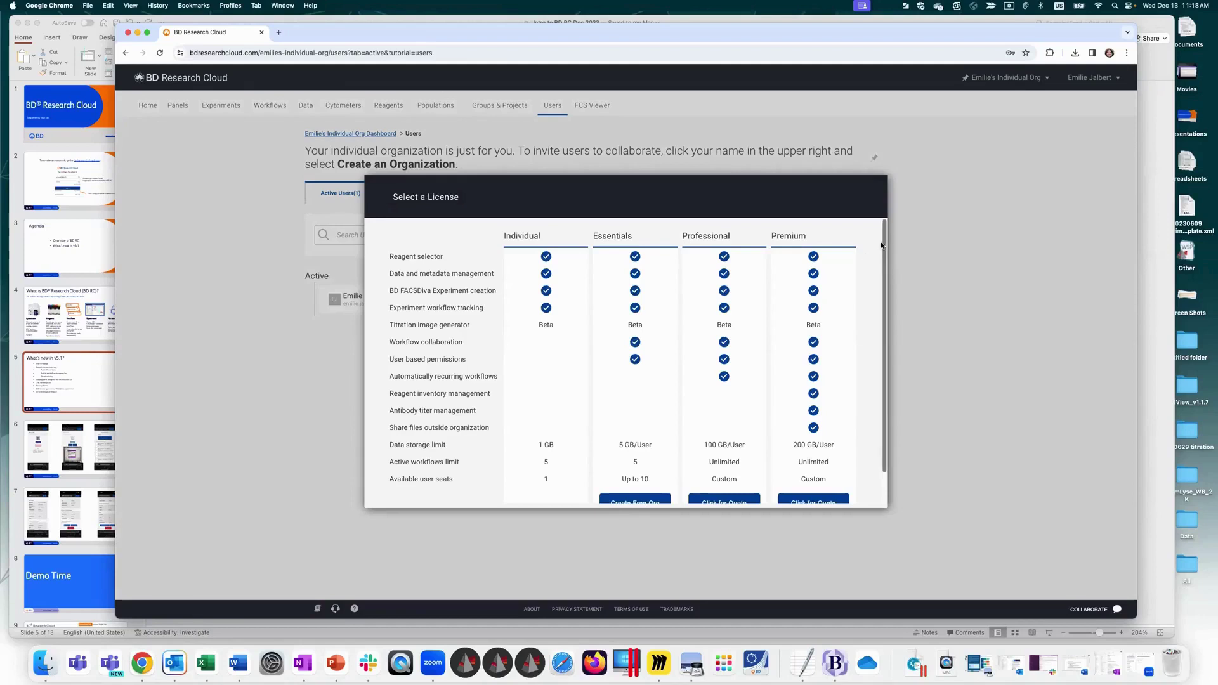
scroll(885, 257, "down", 2)
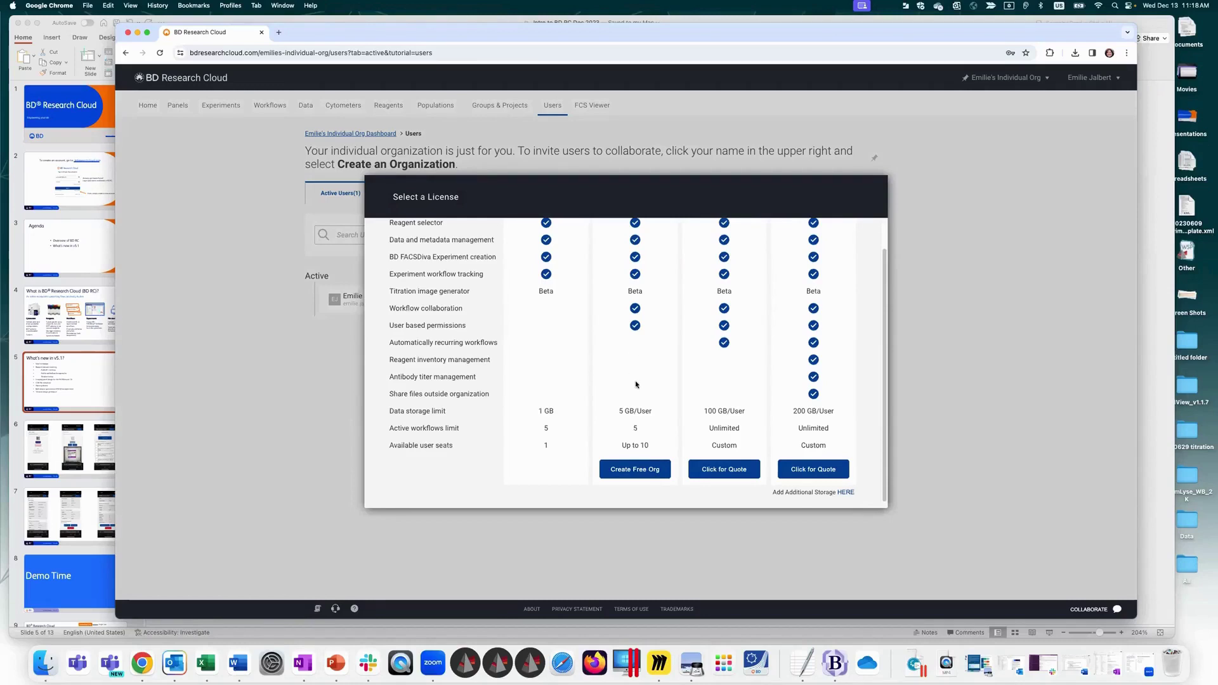
left_click_drag(621, 446, 650, 447)
left_click_drag(619, 411, 651, 411)
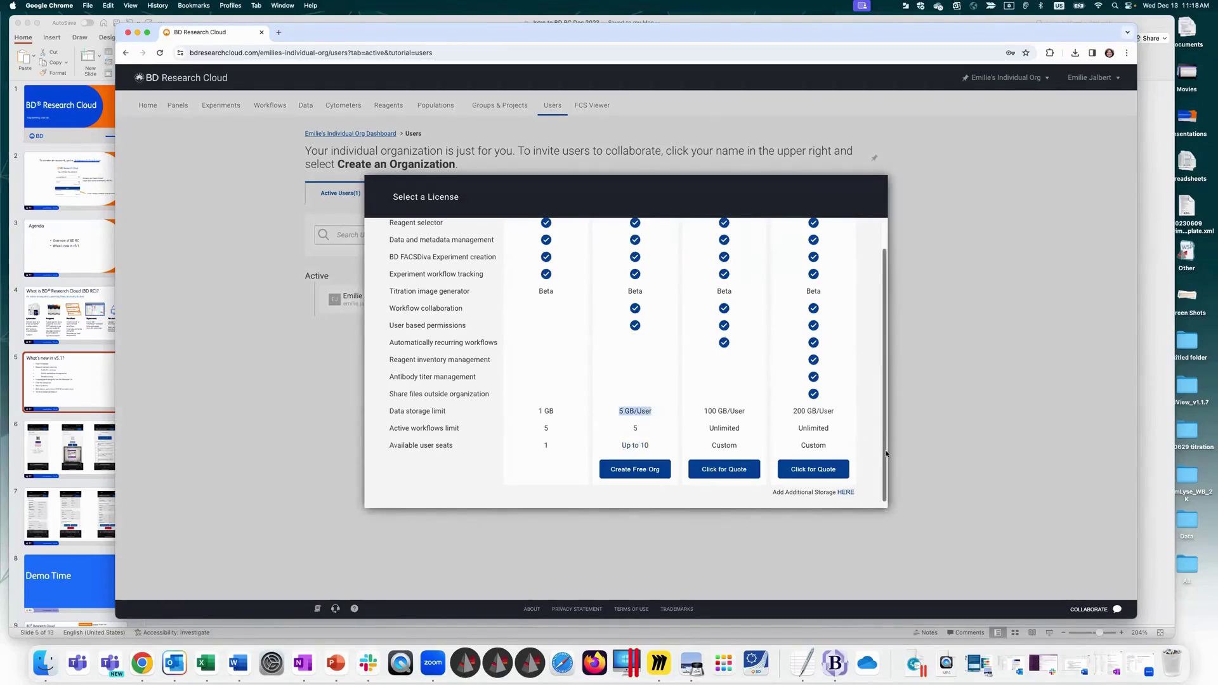
scroll(885, 451, "up", 2)
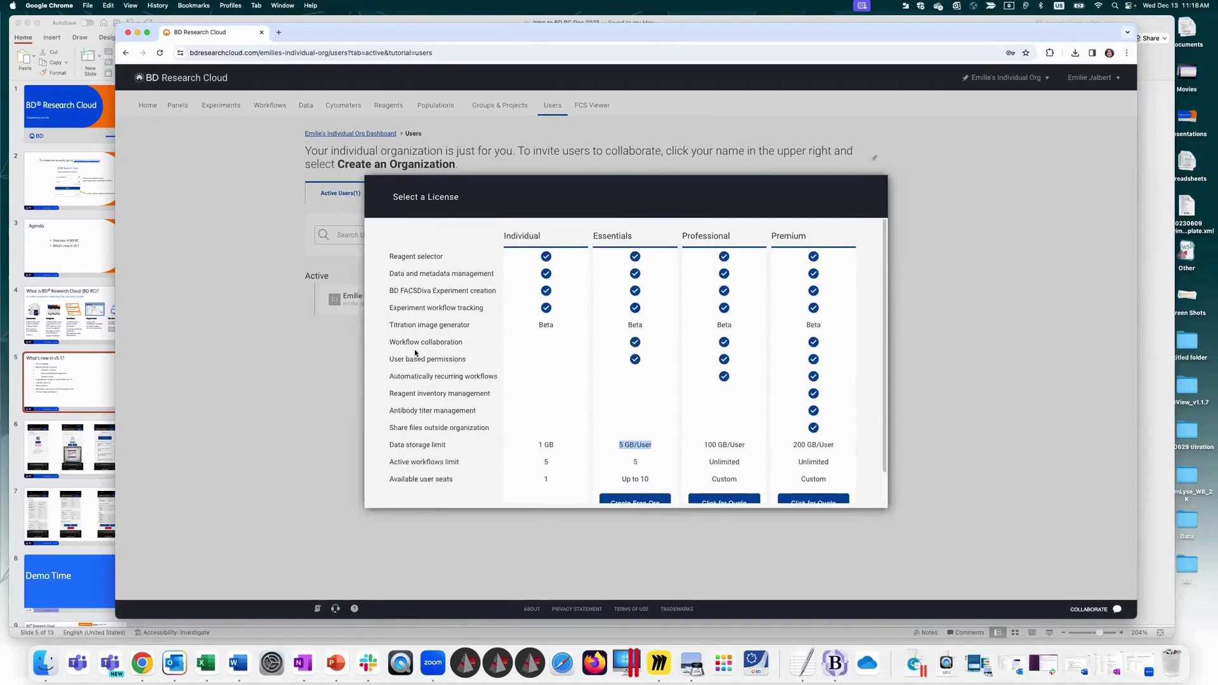
Step: Compare the licenses for workflow collaboration, user based permissions, antibody titer management and reagent inventory management
left_click_drag(412, 343, 481, 366)
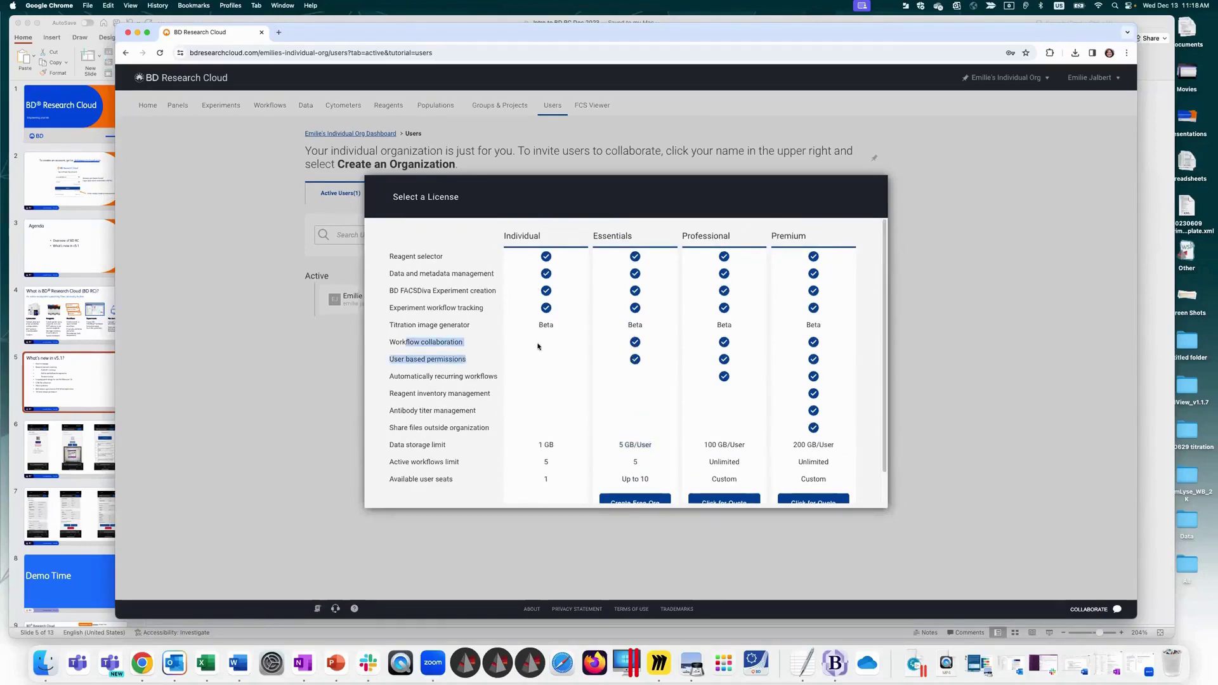
left_click(430, 322)
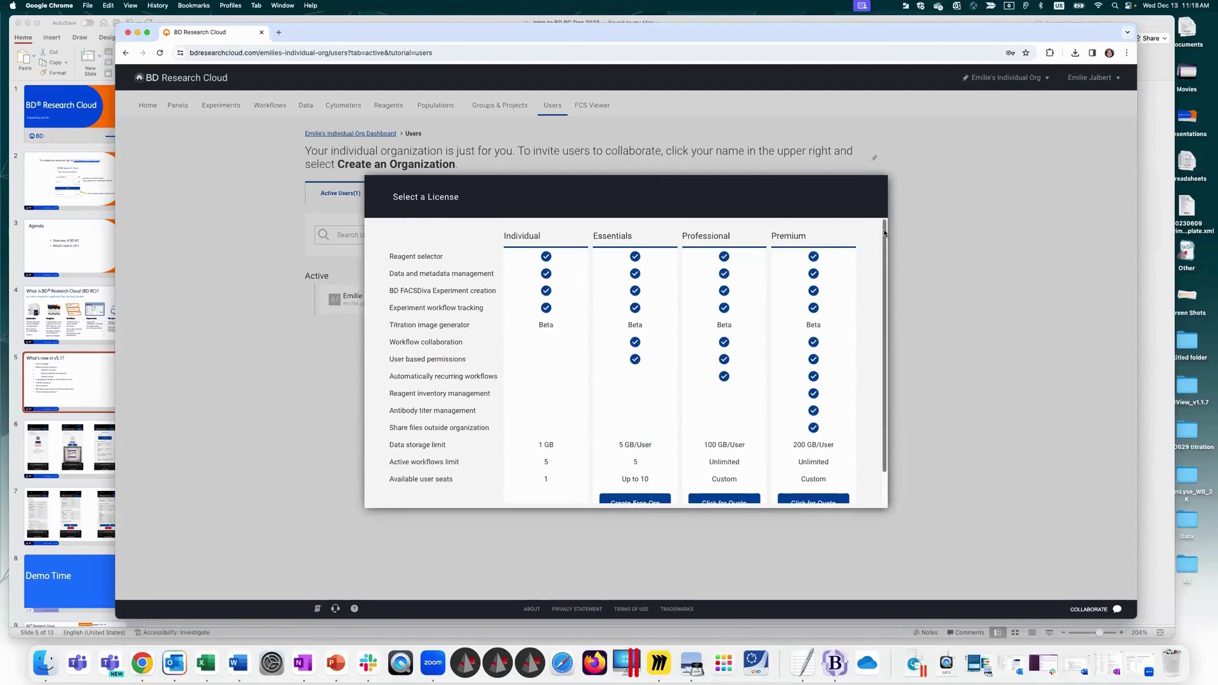
left_click_drag(883, 234, 888, 281)
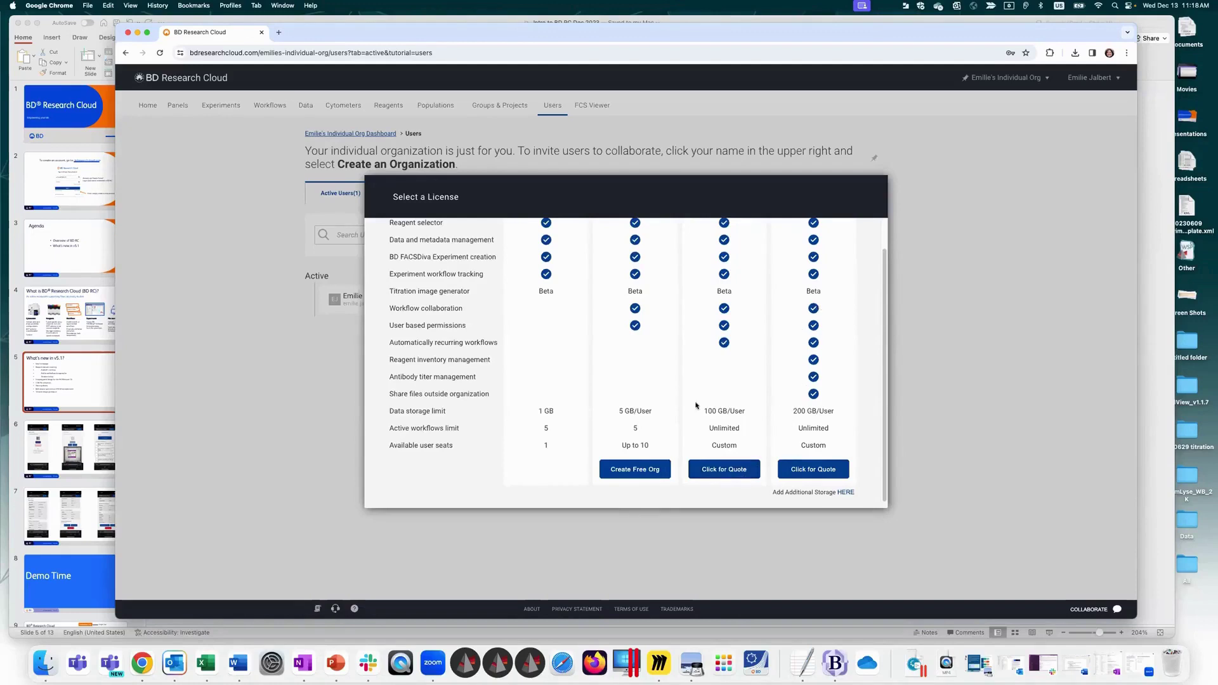
left_click_drag(394, 377, 477, 378)
left_click_drag(401, 360, 480, 360)
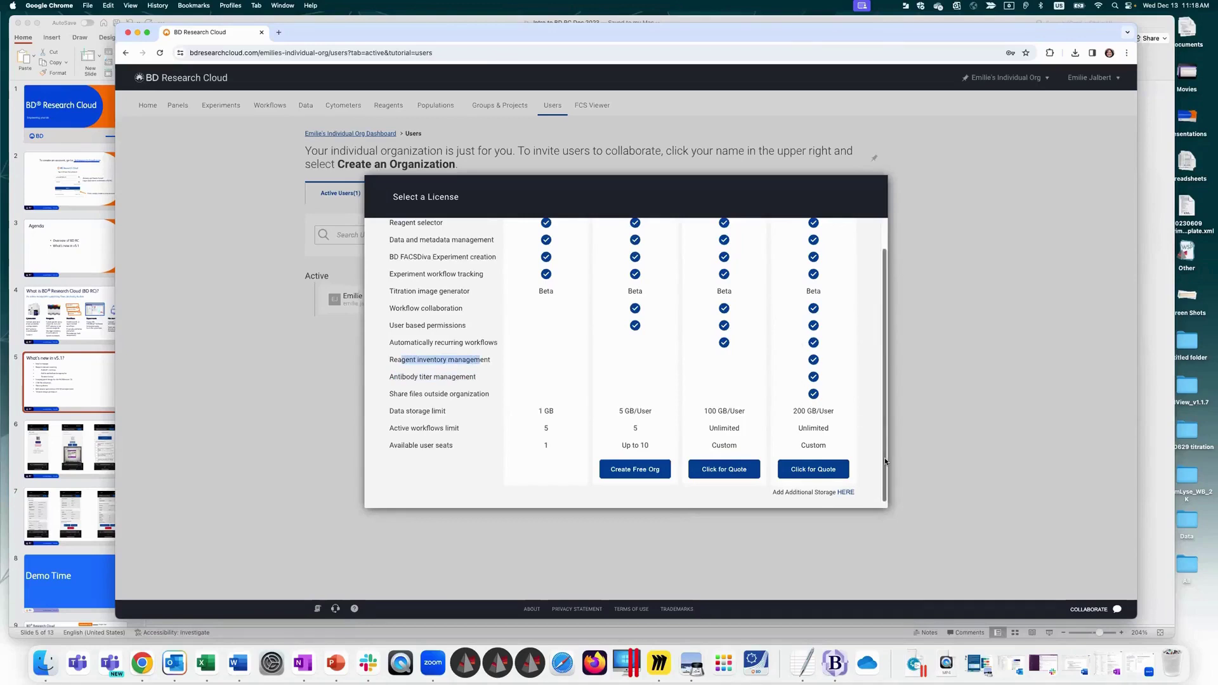
left_click_drag(884, 458, 885, 326)
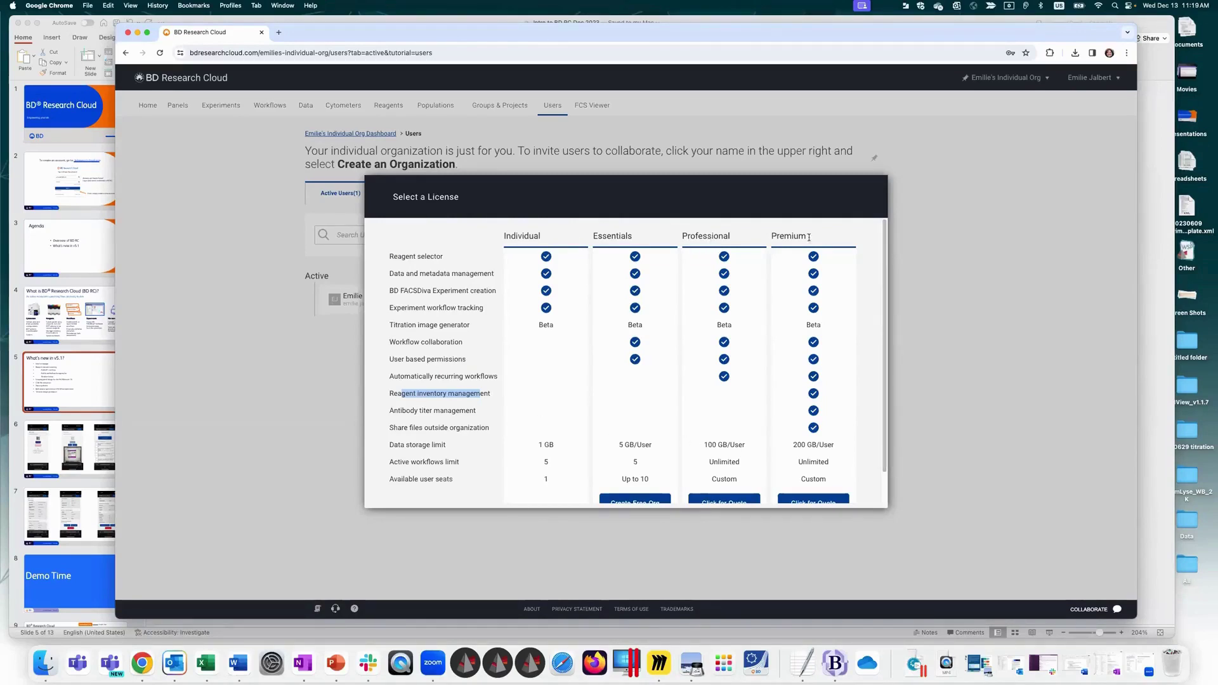
Step: Check the remaining license limits, close the license selection, and switch the organization back to My Lab
scroll(881, 330, "down", 2)
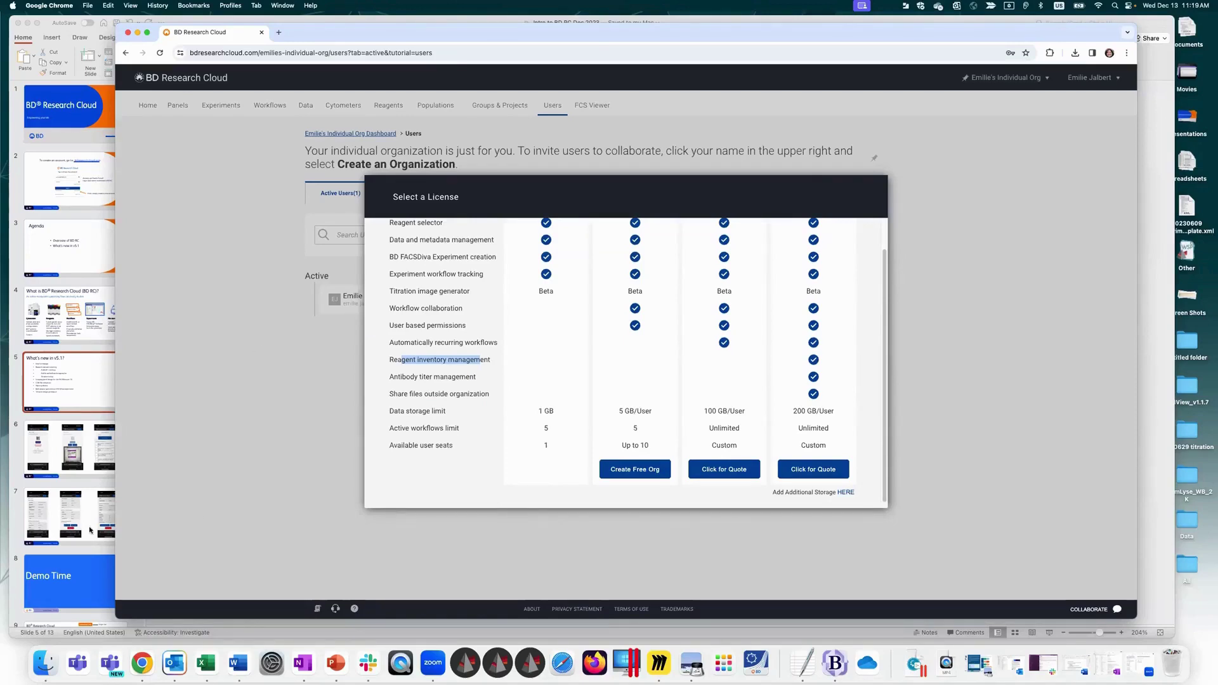
left_click(983, 306)
left_click(127, 53)
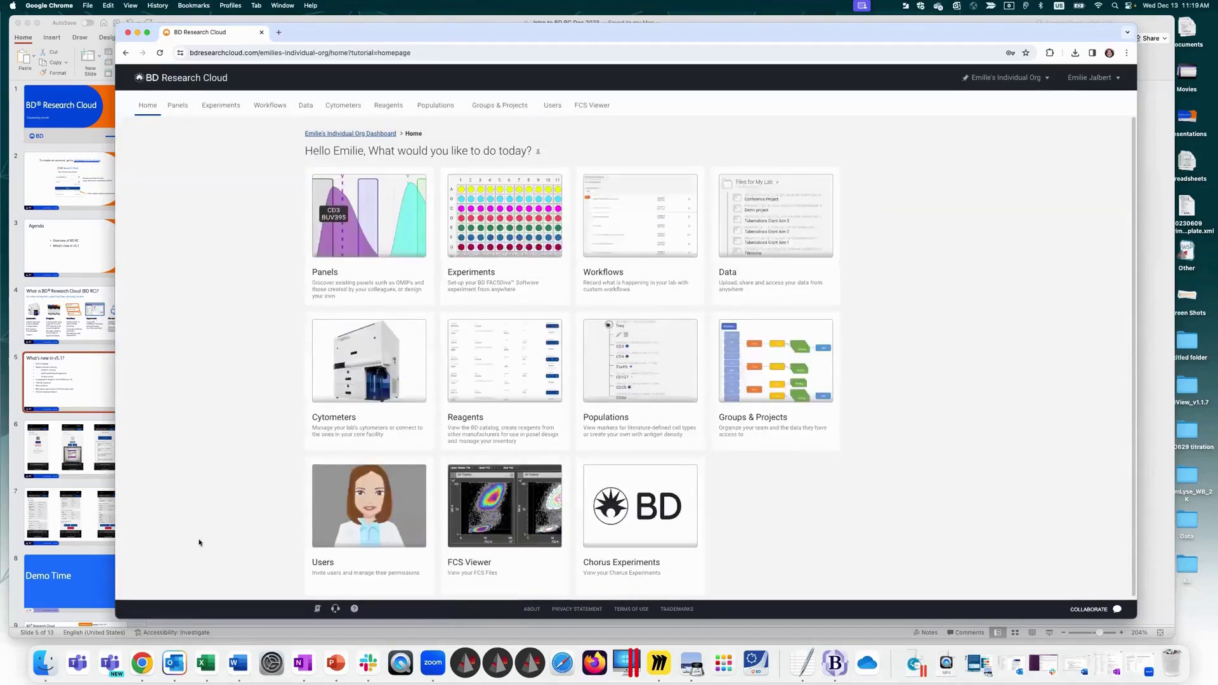
left_click(1008, 79)
left_click(1035, 80)
scroll(1099, 115, "down", 5)
left_click(1023, 195)
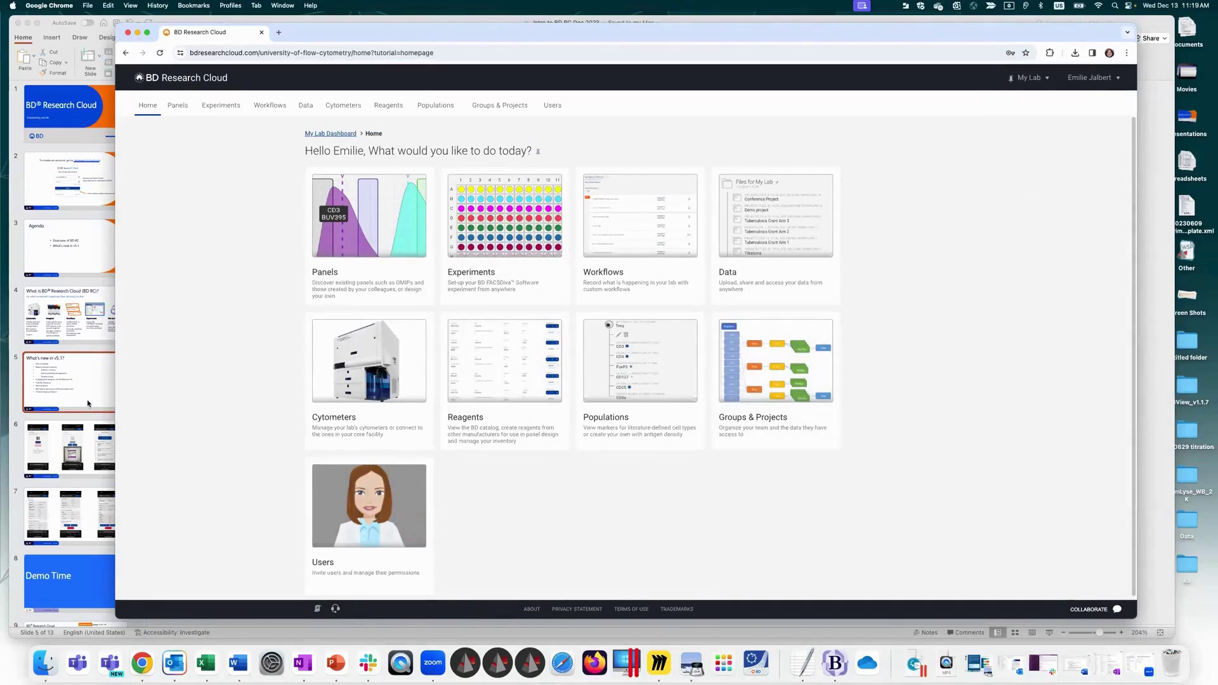
Step: Switch to PowerPoint and highlight New homepage and Reagent barcode scanning on the "What's new in v5.1?" slide
left_click(83, 394)
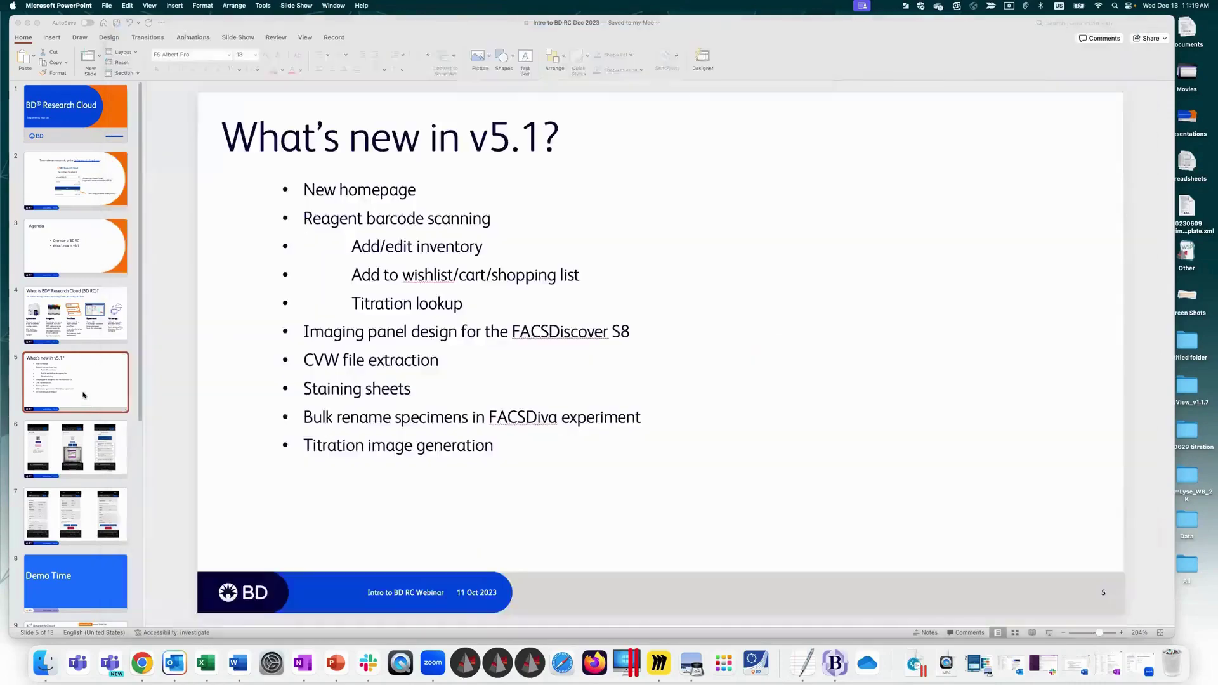
triple_click(334, 190)
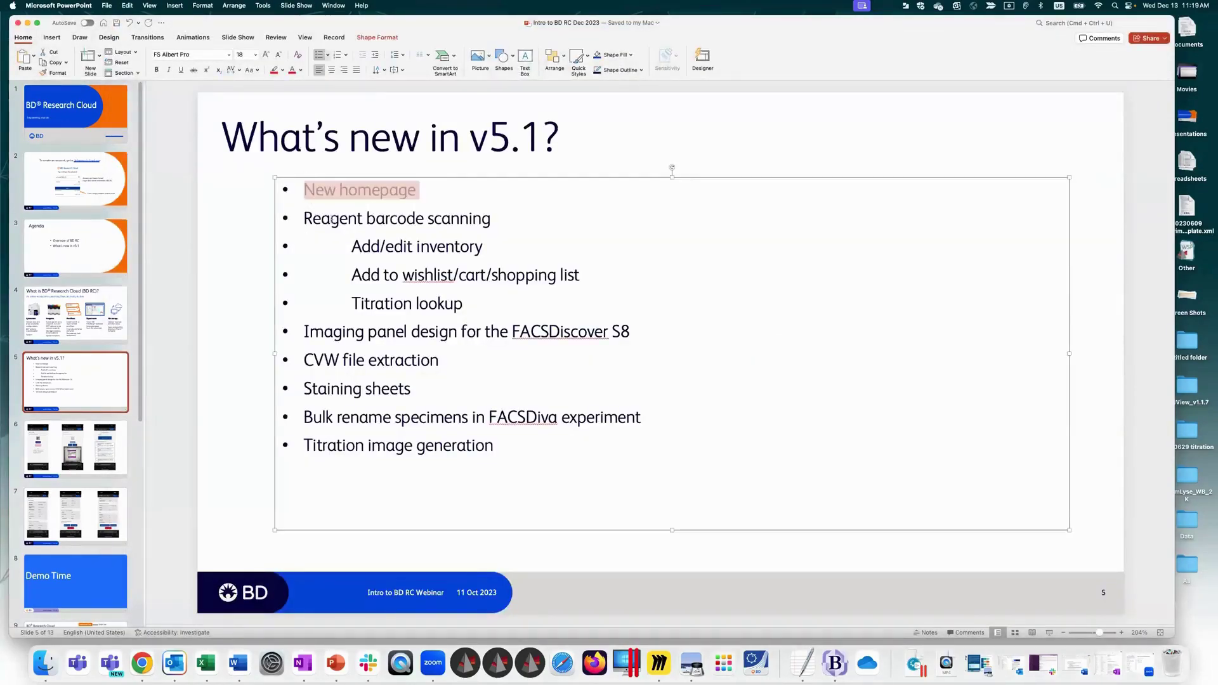
left_click_drag(303, 220, 467, 226)
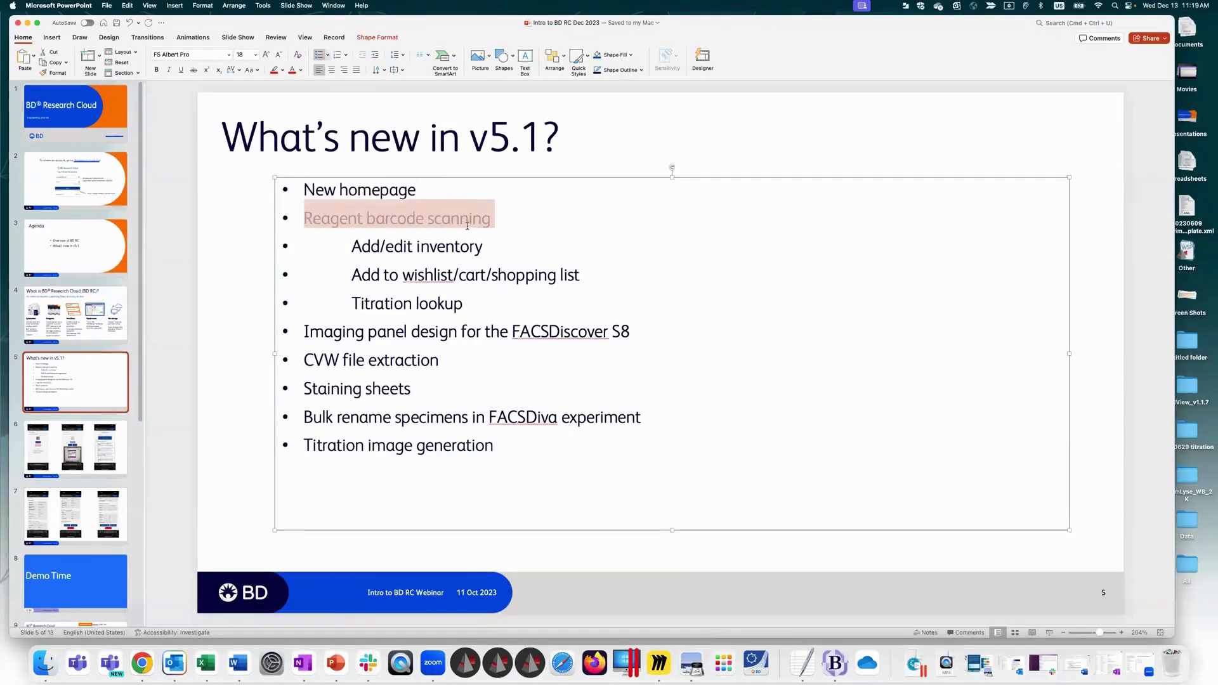
left_click(273, 244)
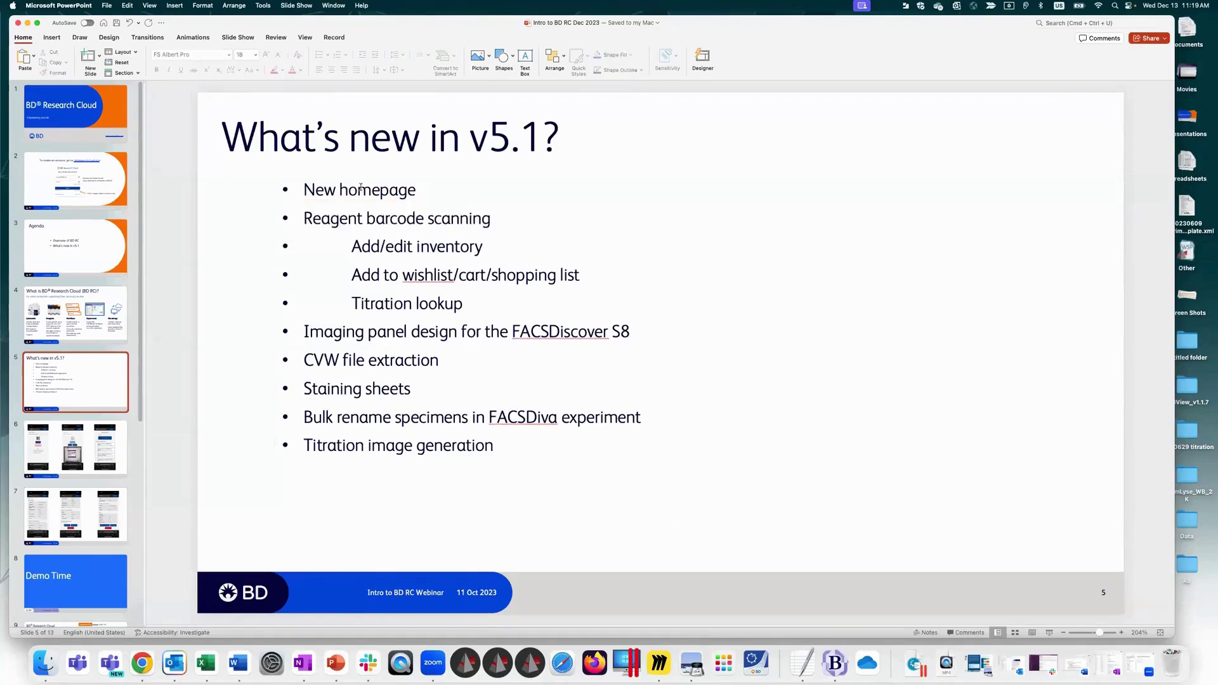
Step: Switch to BD Research Cloud, view the scanned reagents in the Reagents area, and dismiss the meeting reminder
left_click(142, 663)
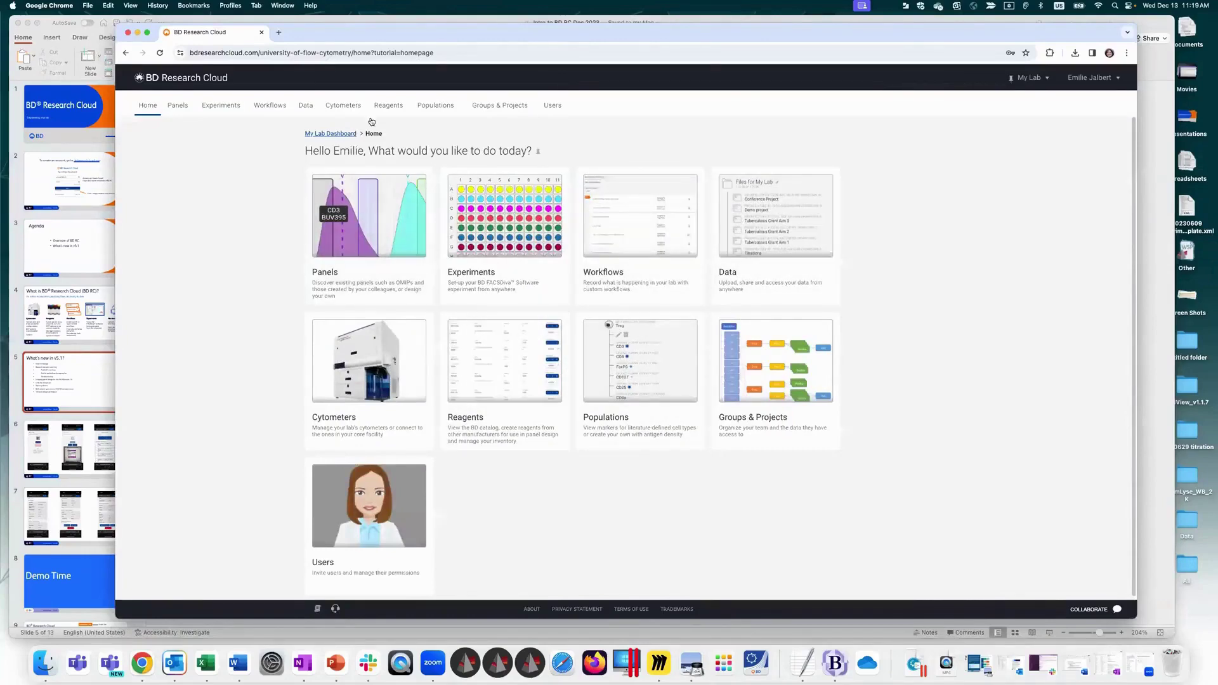
left_click(504, 379)
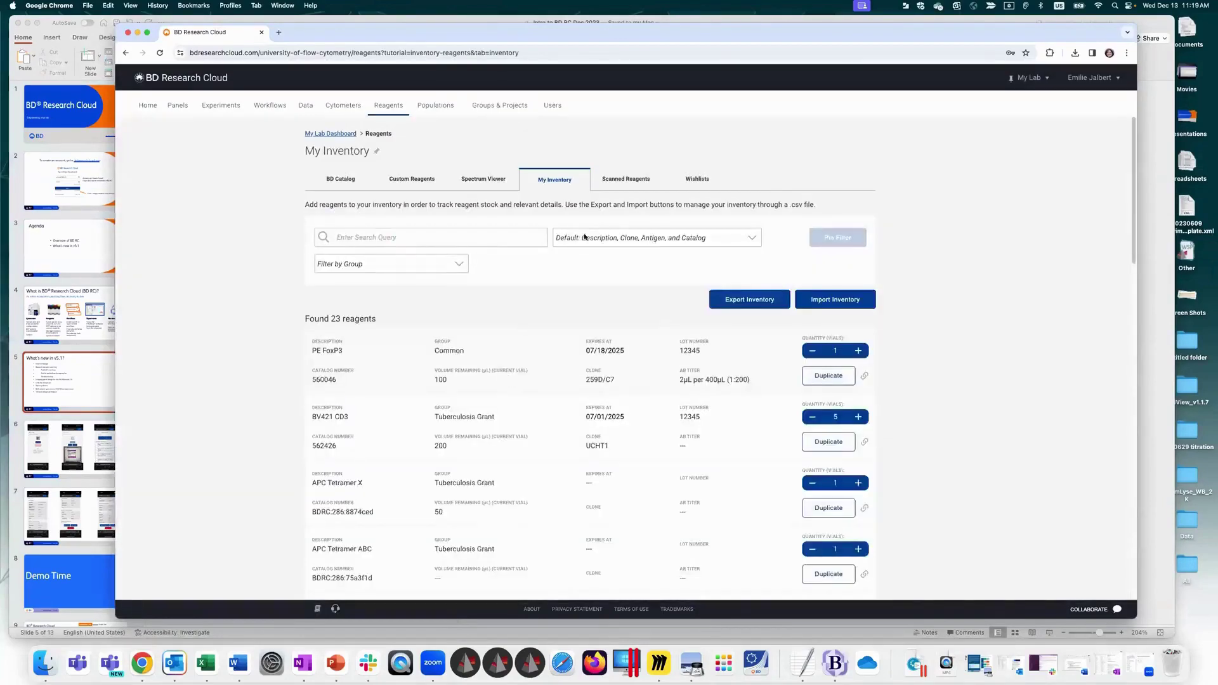
left_click(628, 181)
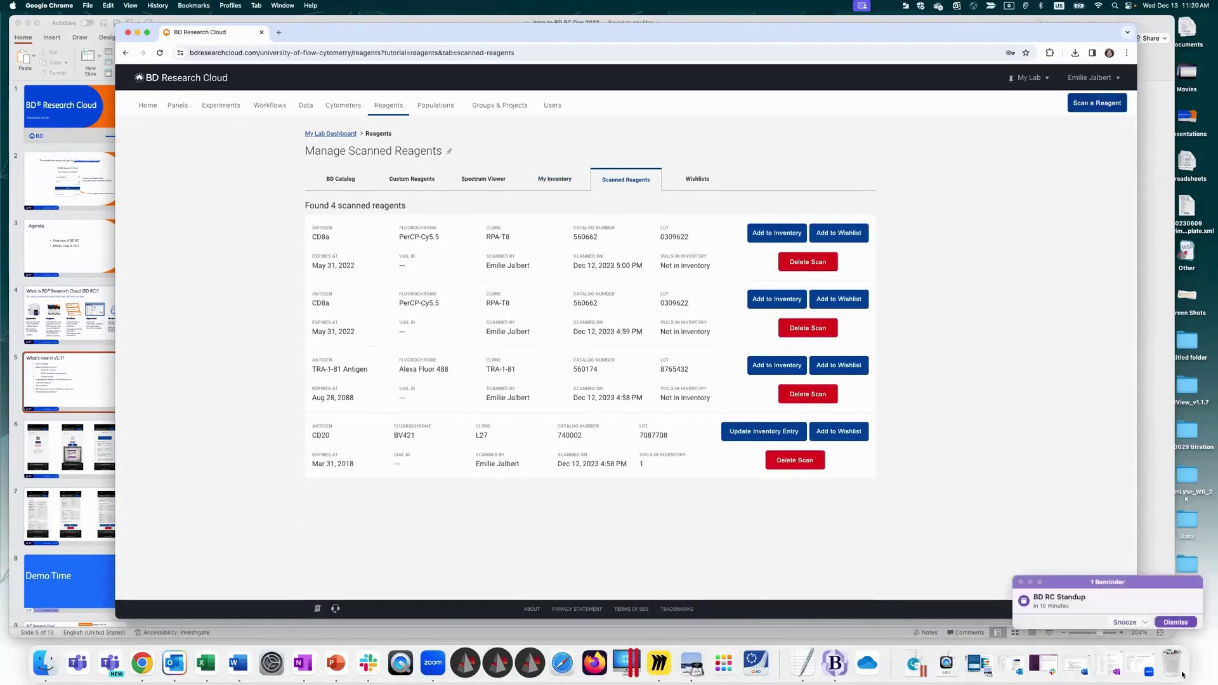
left_click(1176, 622)
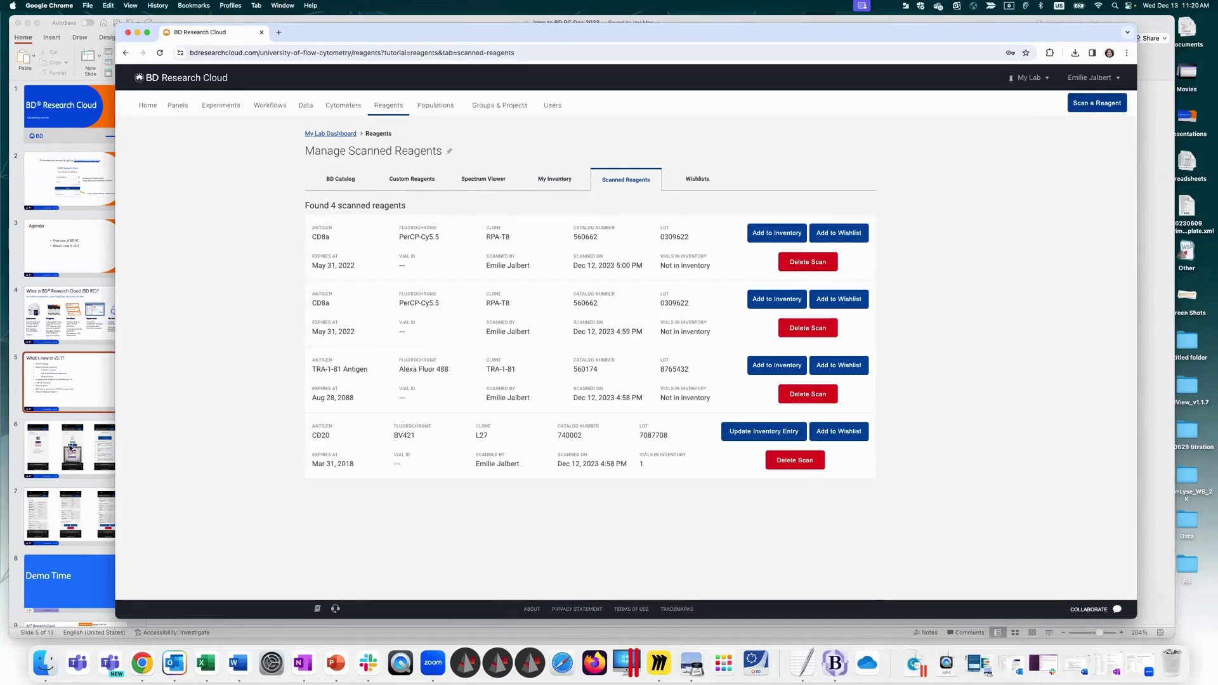
Step: Compare the mobile scanning screens on PowerPoint slide 6 with the scanned reagents in BD Research Cloud, ending on the slide
key("super+Tab")
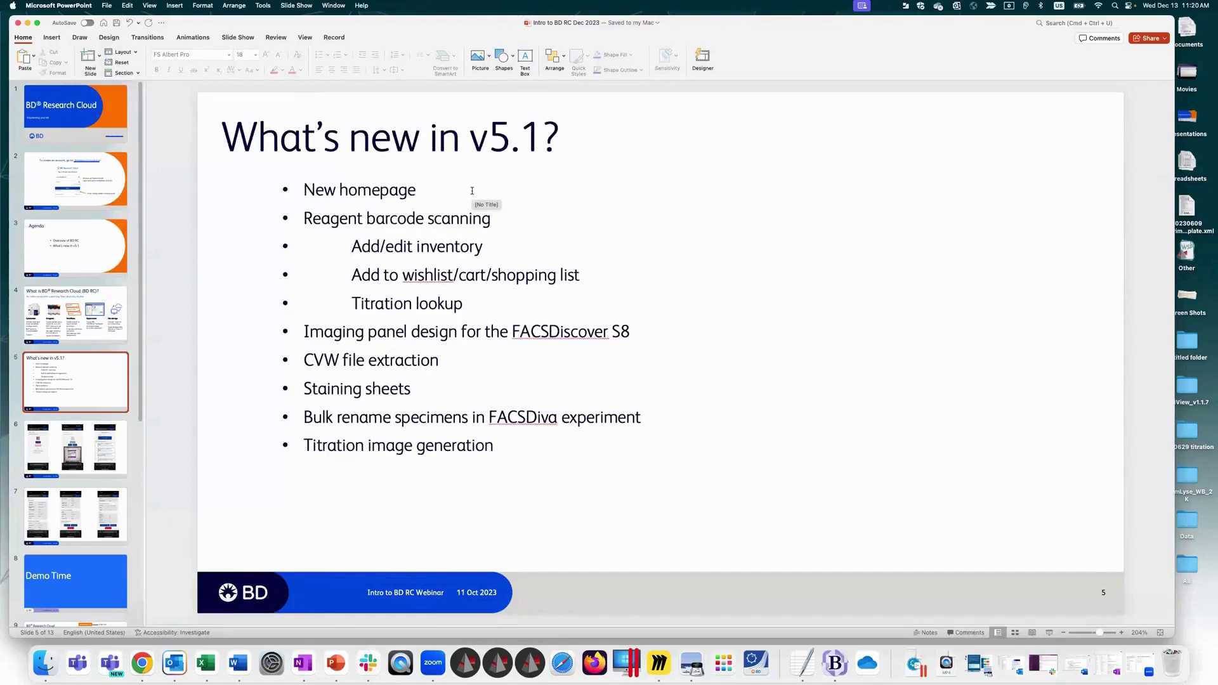
left_click(30, 451)
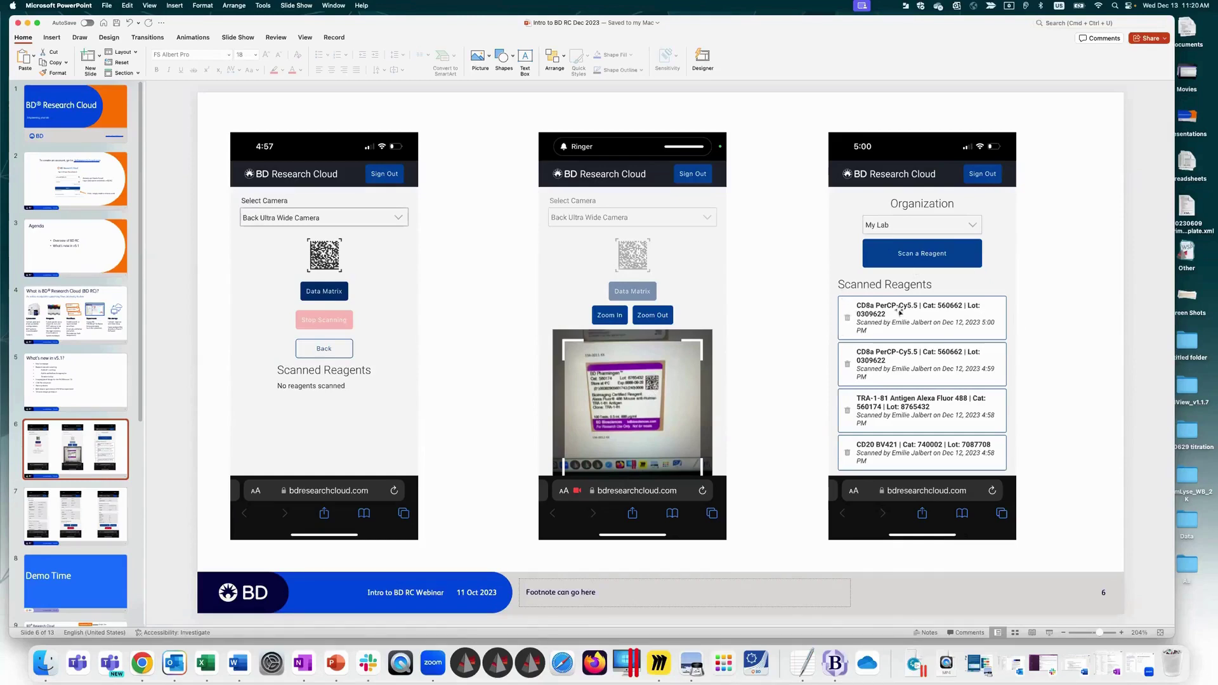
left_click(141, 663)
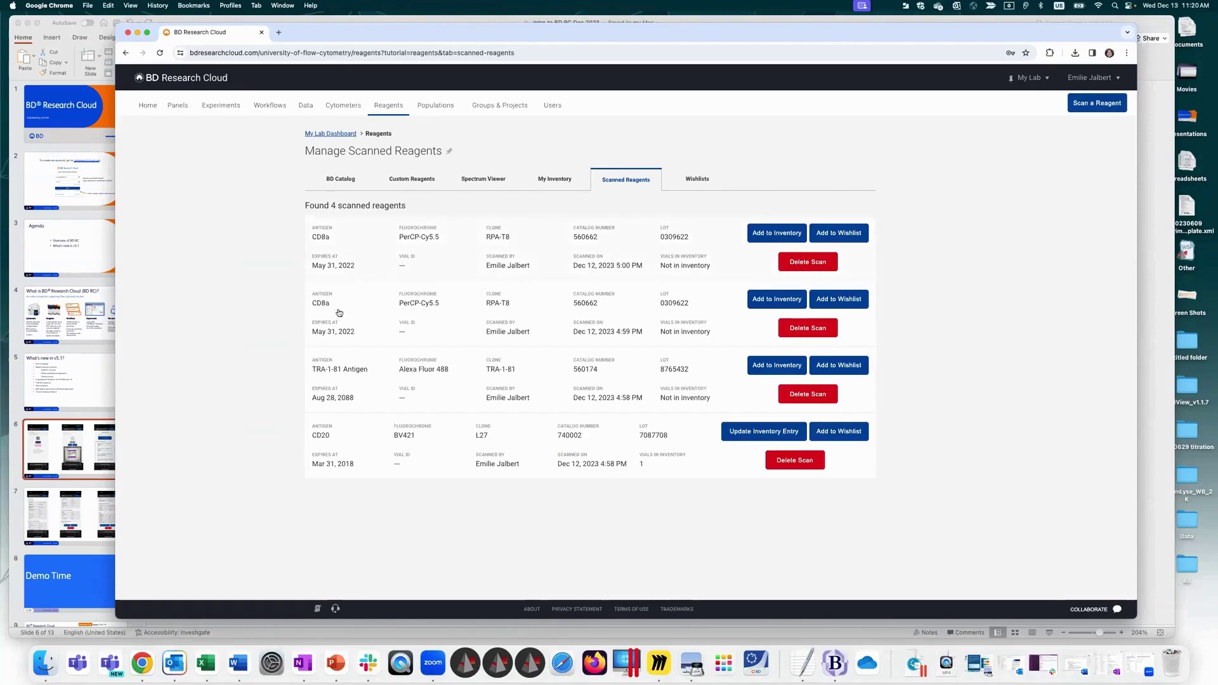
left_click(63, 466)
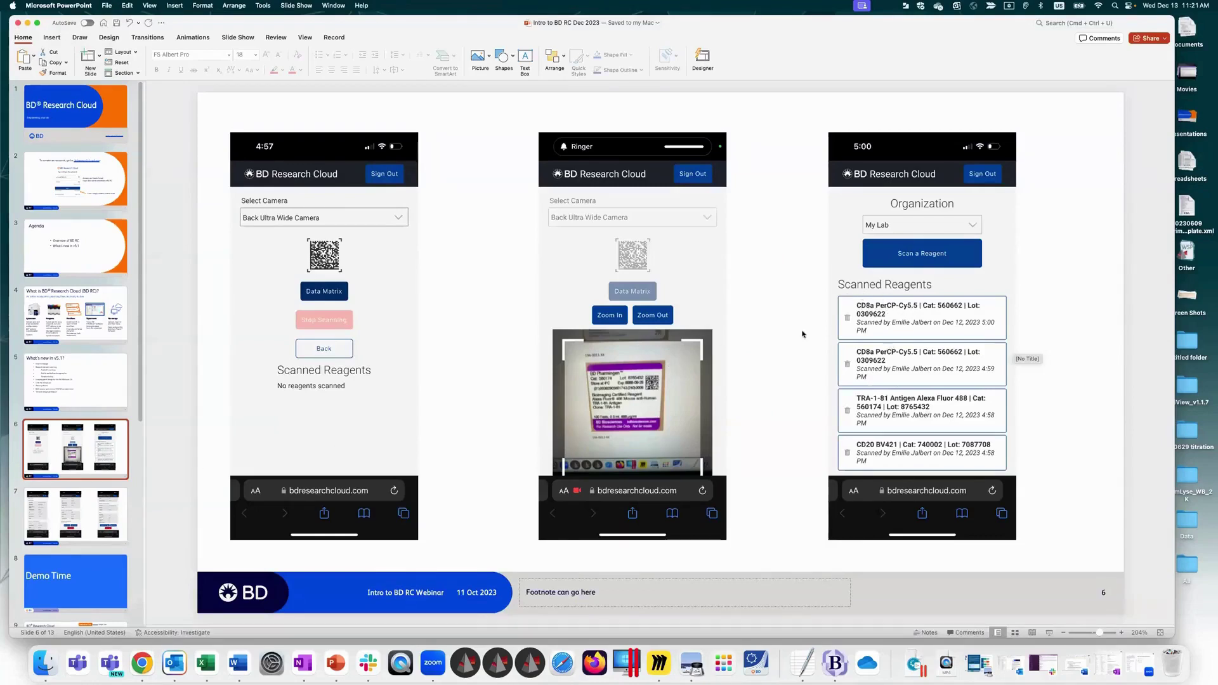
Step: View the mobile scan details on slide 7, then return to slide 5 and highlight Reagent barcode scanning
left_click(95, 523)
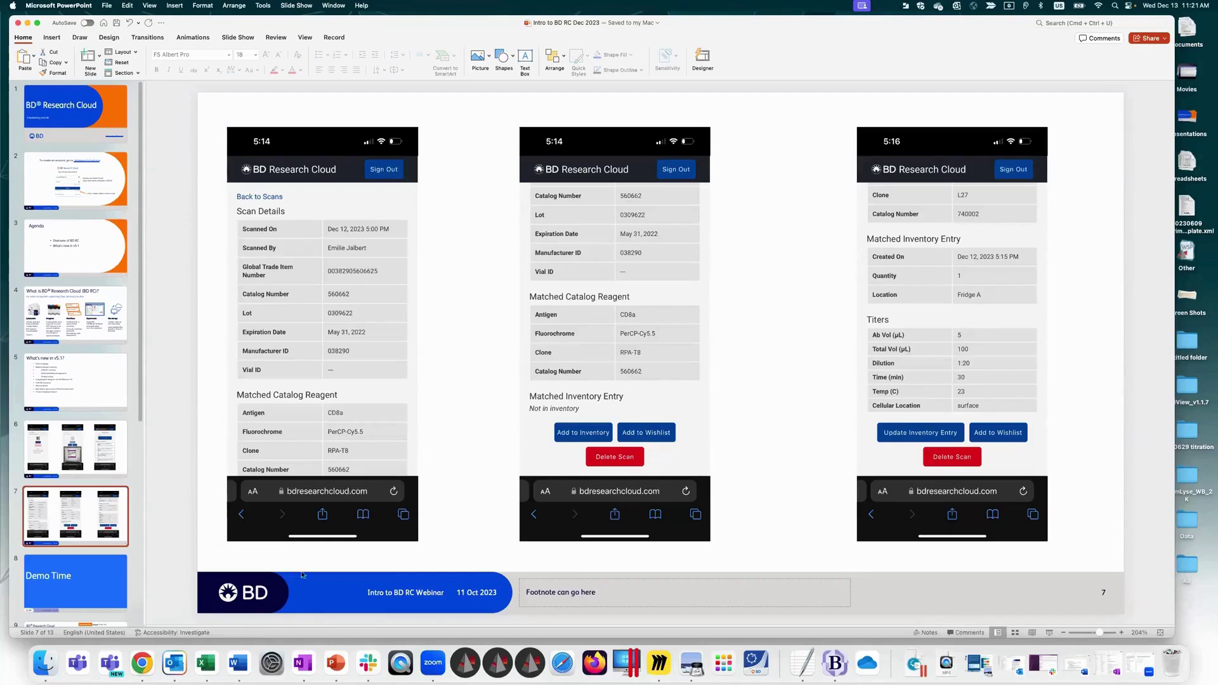
left_click(98, 376)
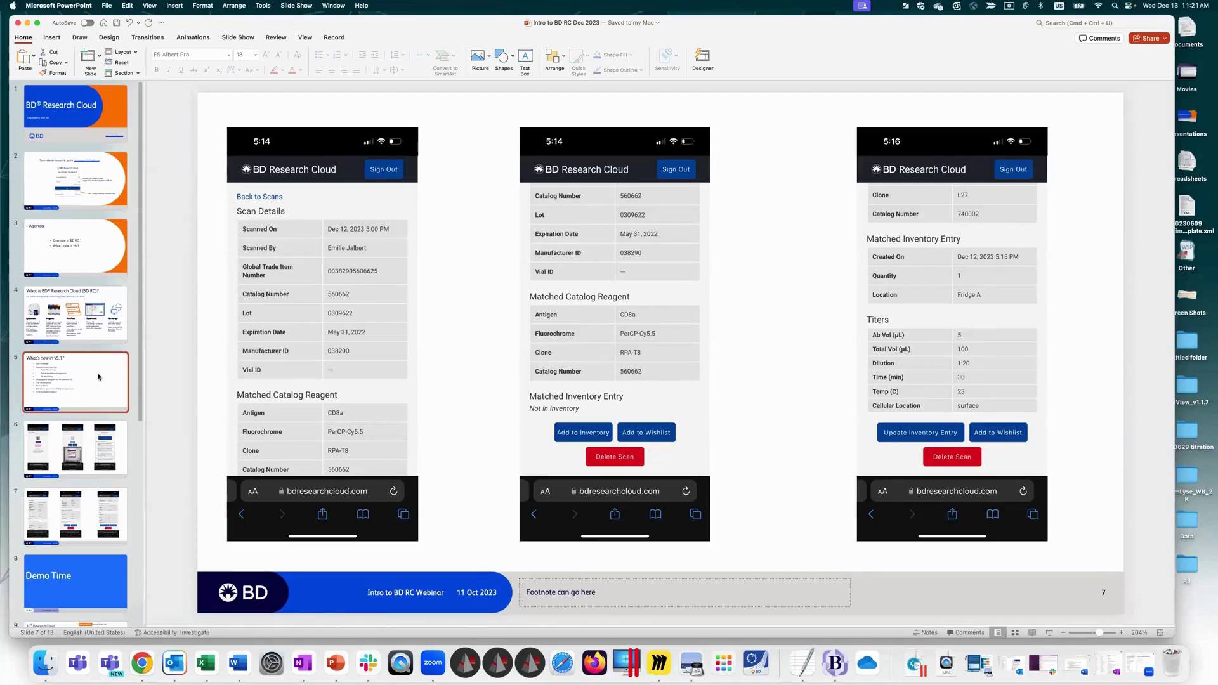
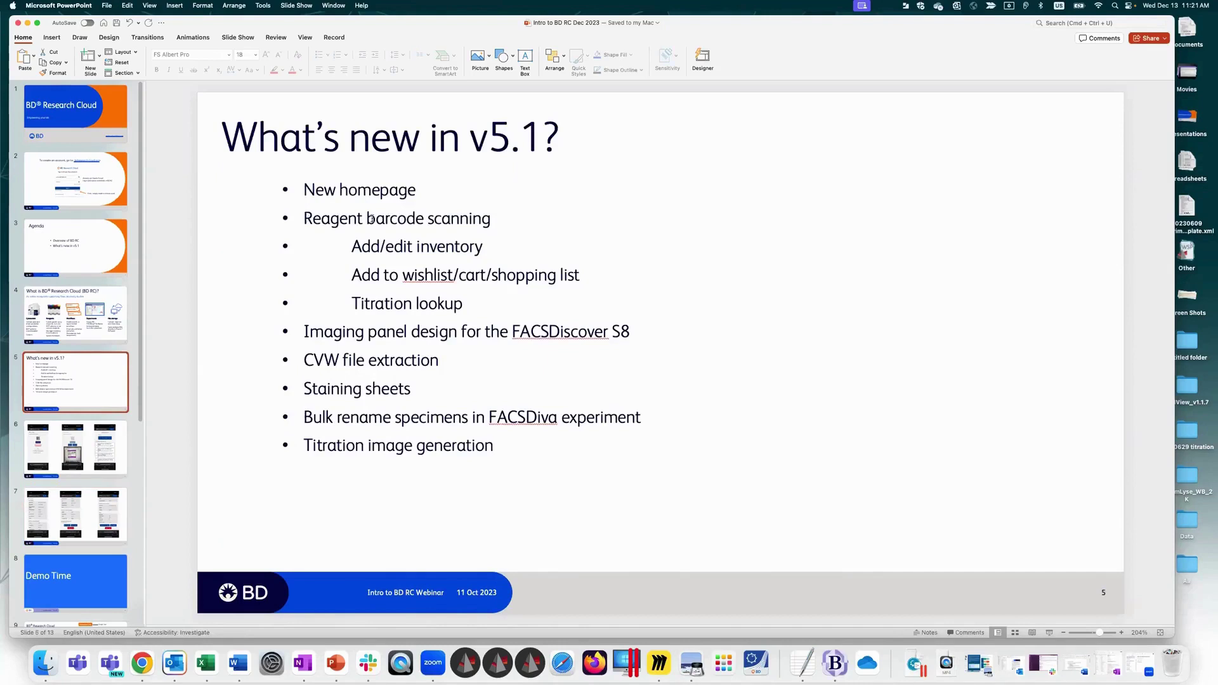
left_click_drag(304, 218, 492, 218)
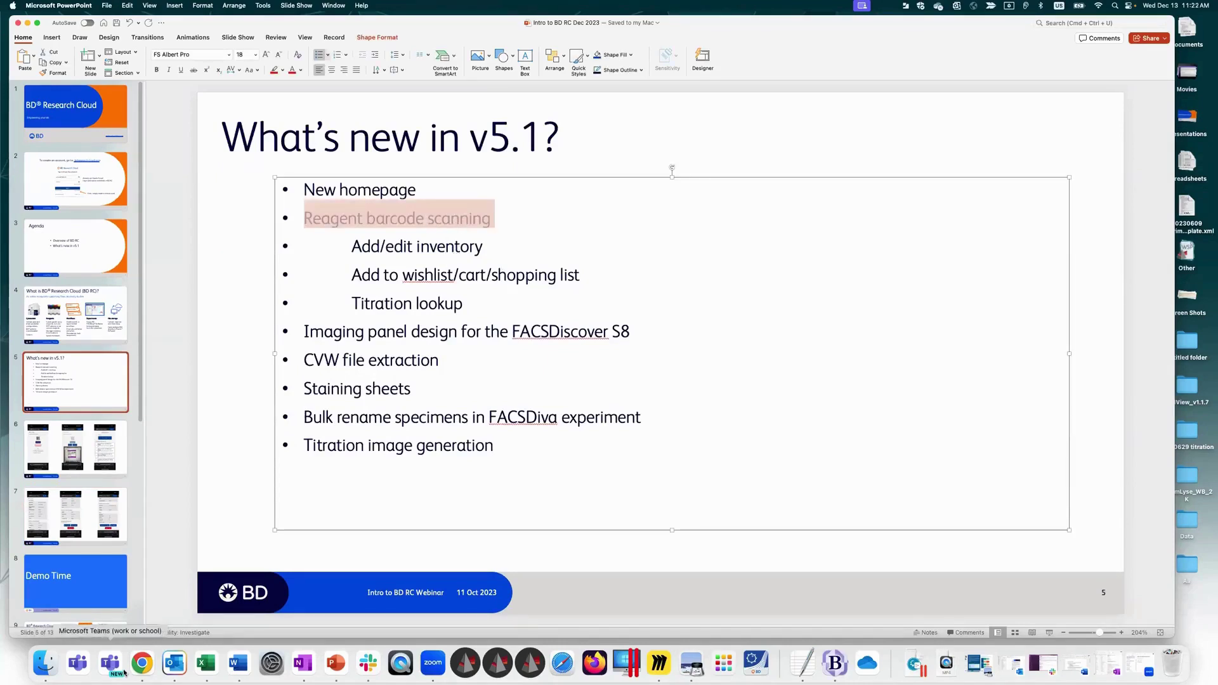
Step: Switch to BD Research Cloud, open the reagent wishlists, and expand the Default wishlist's reagents
left_click(142, 662)
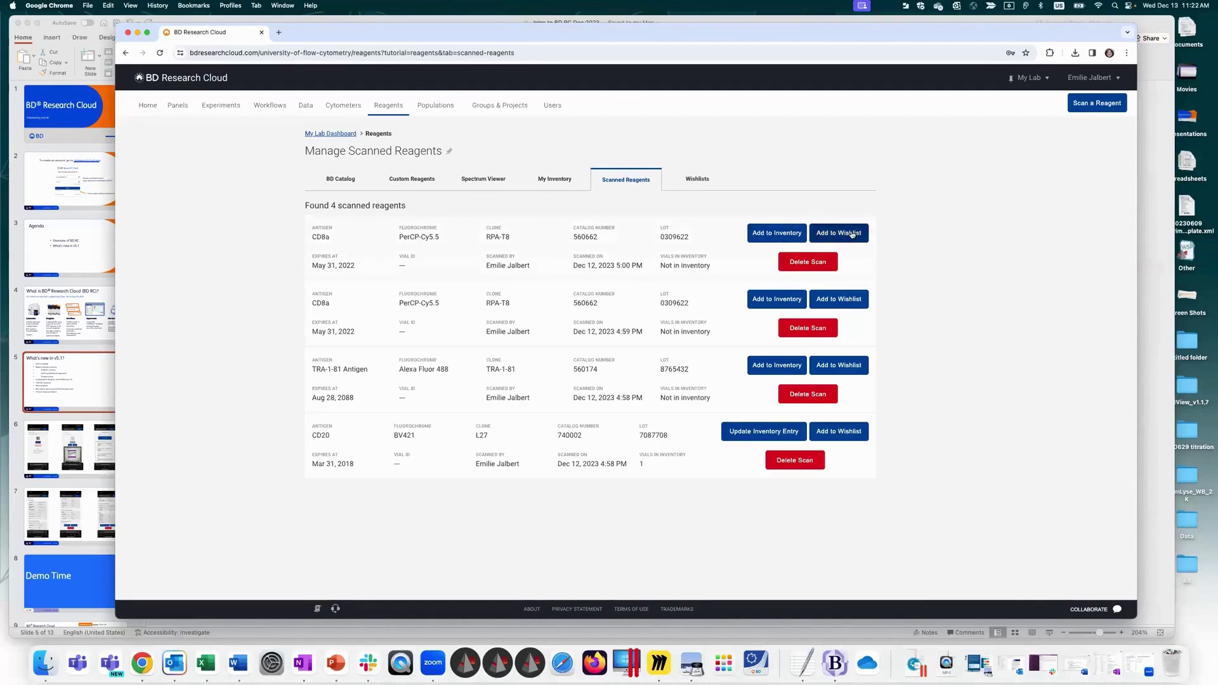
left_click(699, 179)
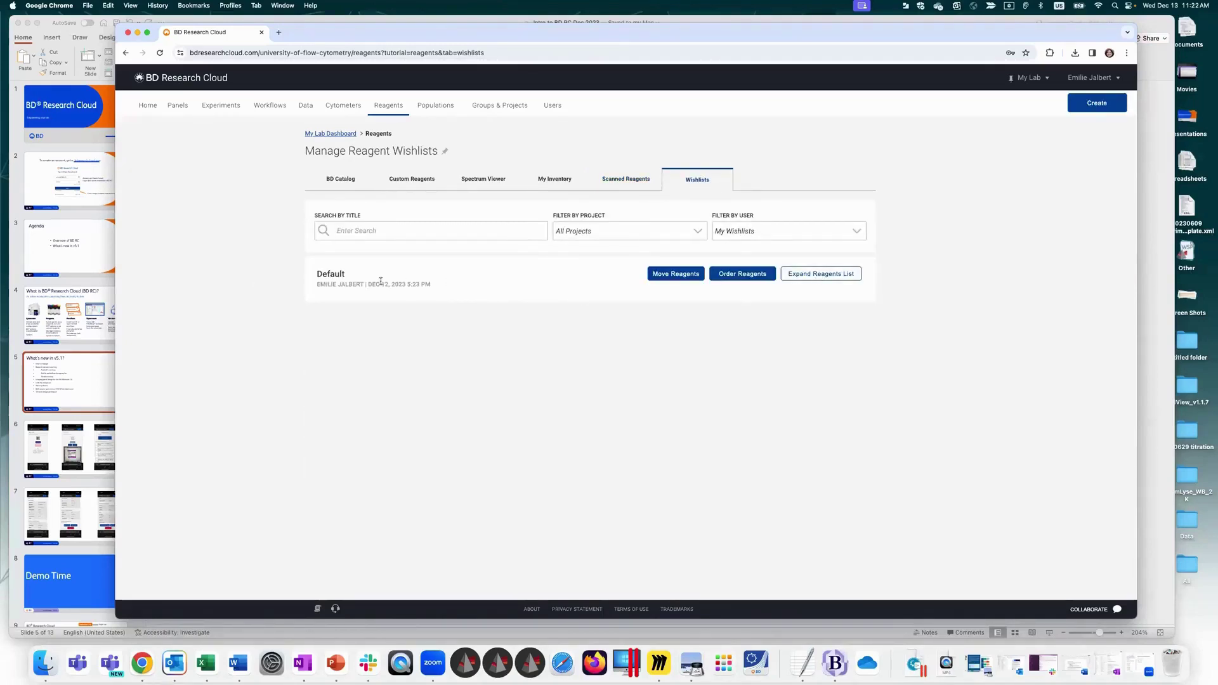
left_click(798, 276)
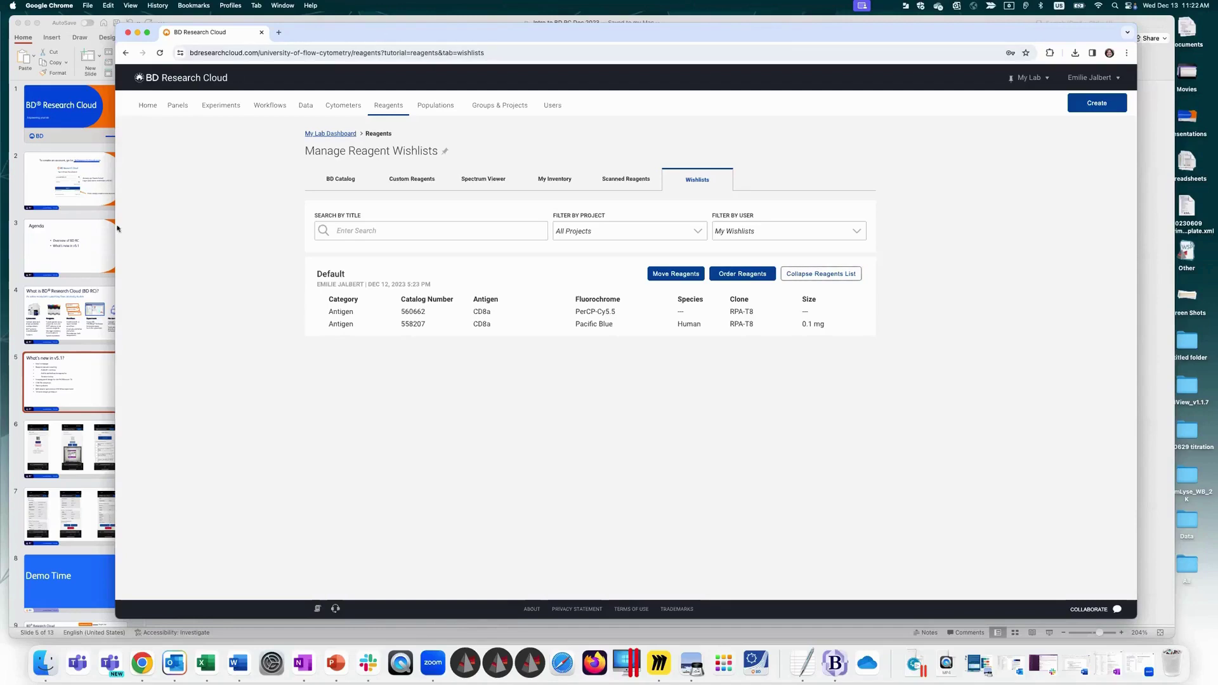
Step: Check the imaging panel design item on the PowerPoint slide and open the Panels page in BD Research Cloud
left_click(96, 387)
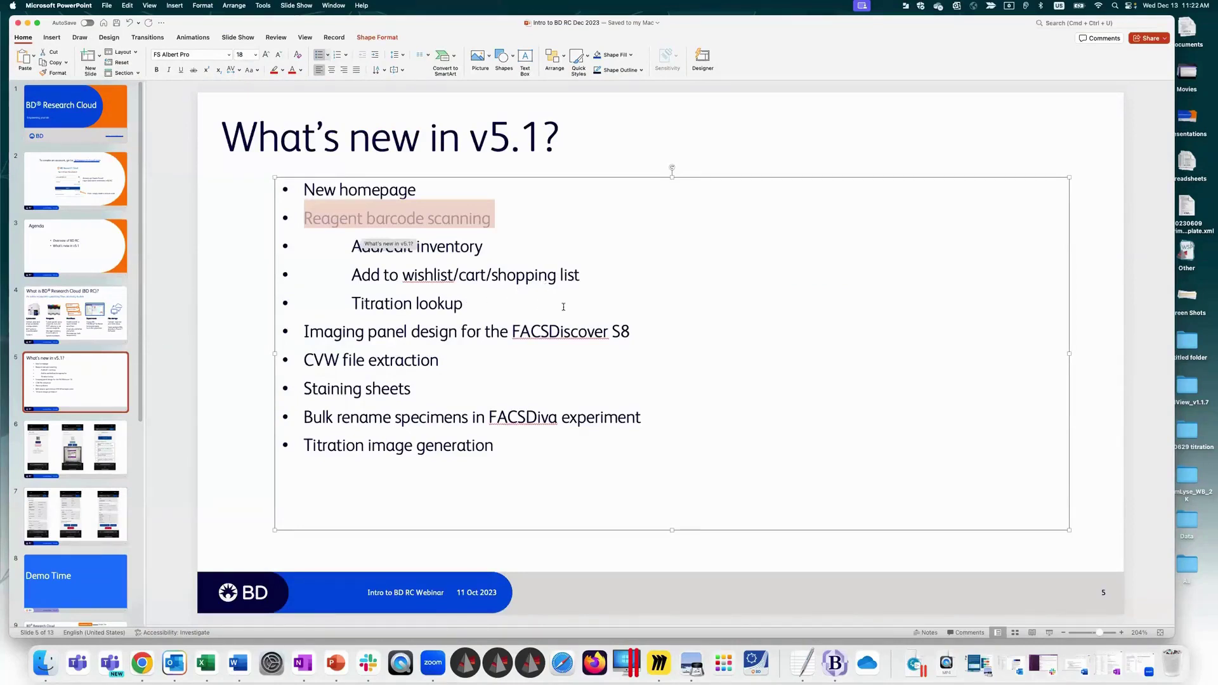
left_click(314, 334)
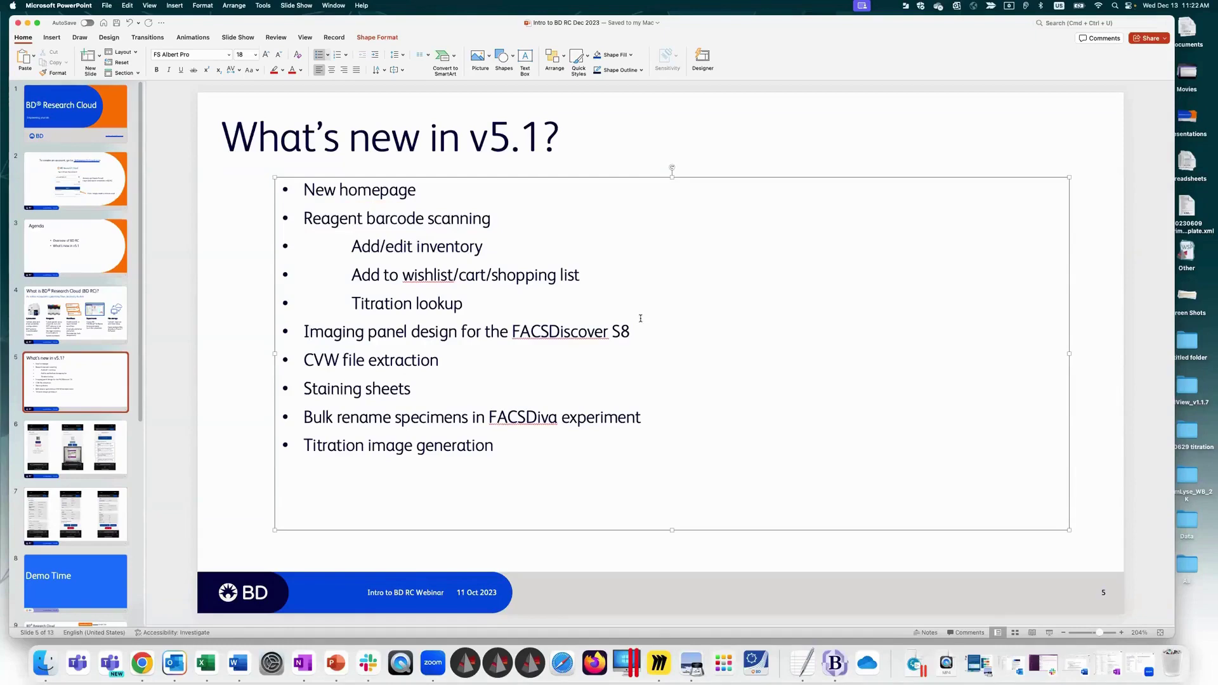
left_click(147, 672)
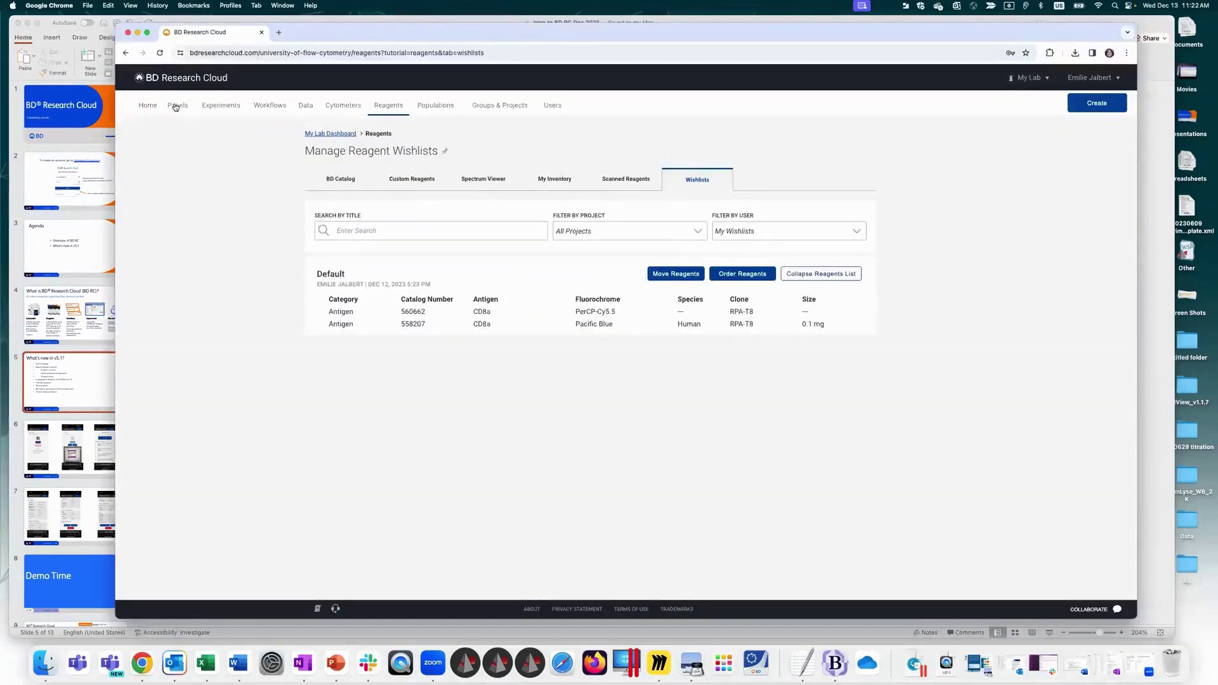
left_click(176, 106)
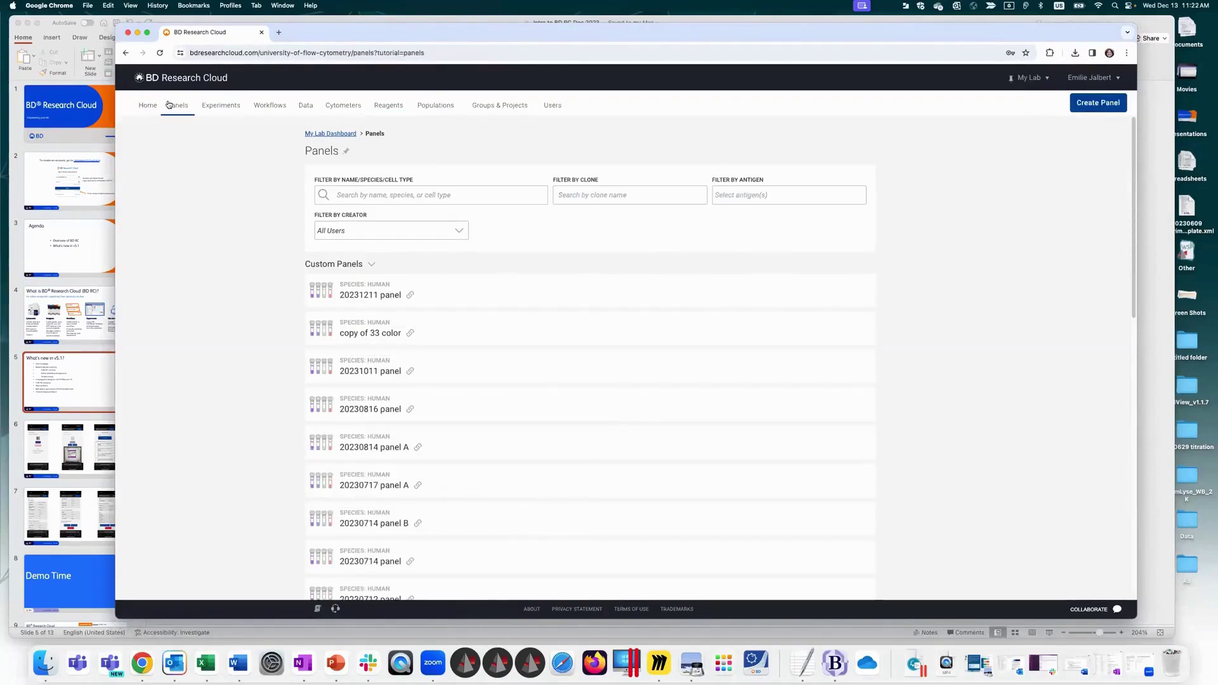
Step: Begin creating a panel named "20231213 panel" and assign it to Conference Project
left_click(1097, 104)
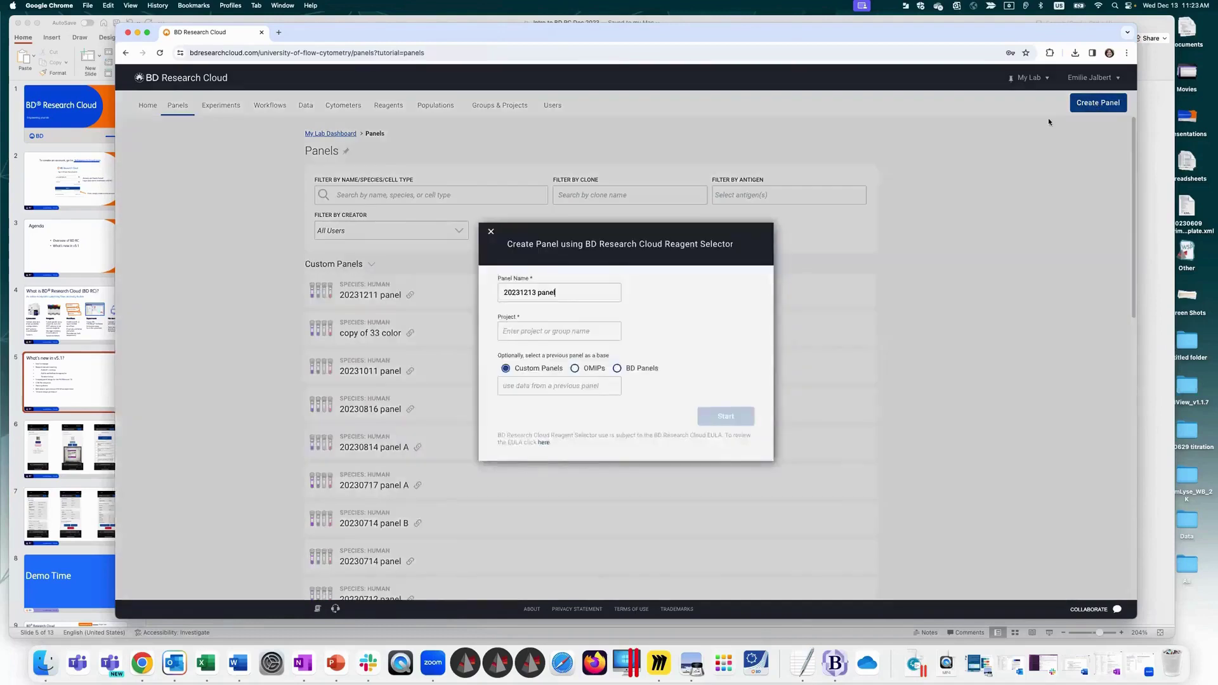
left_click(560, 329)
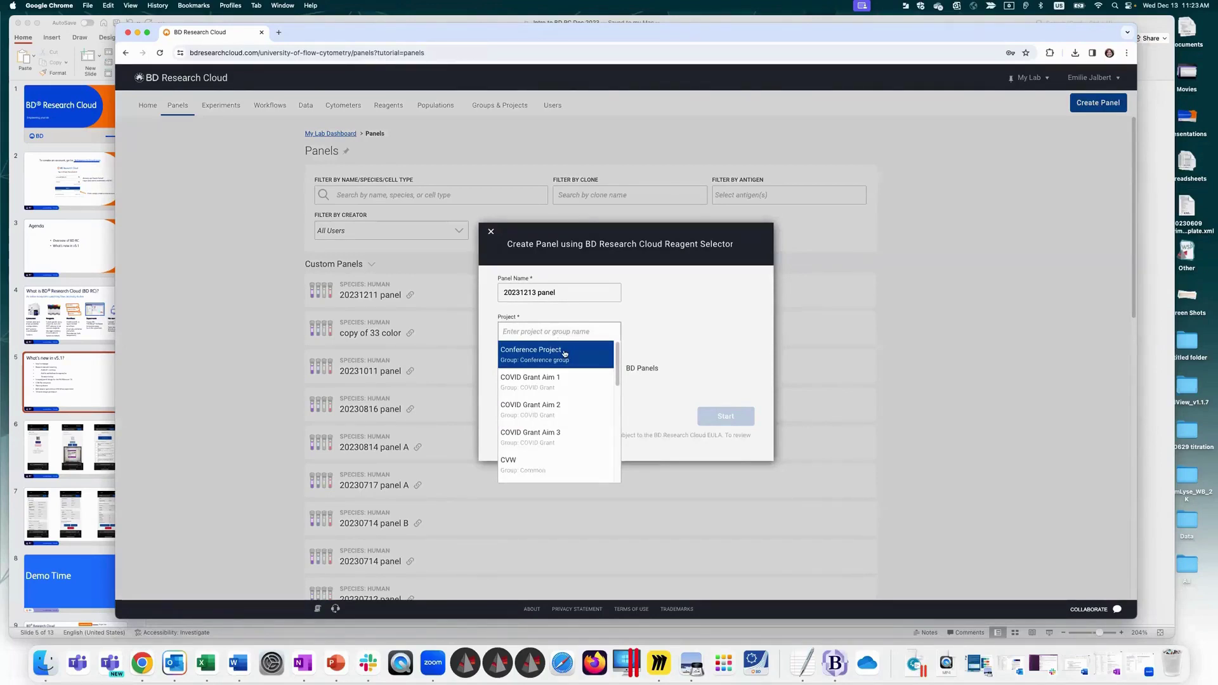
left_click(565, 353)
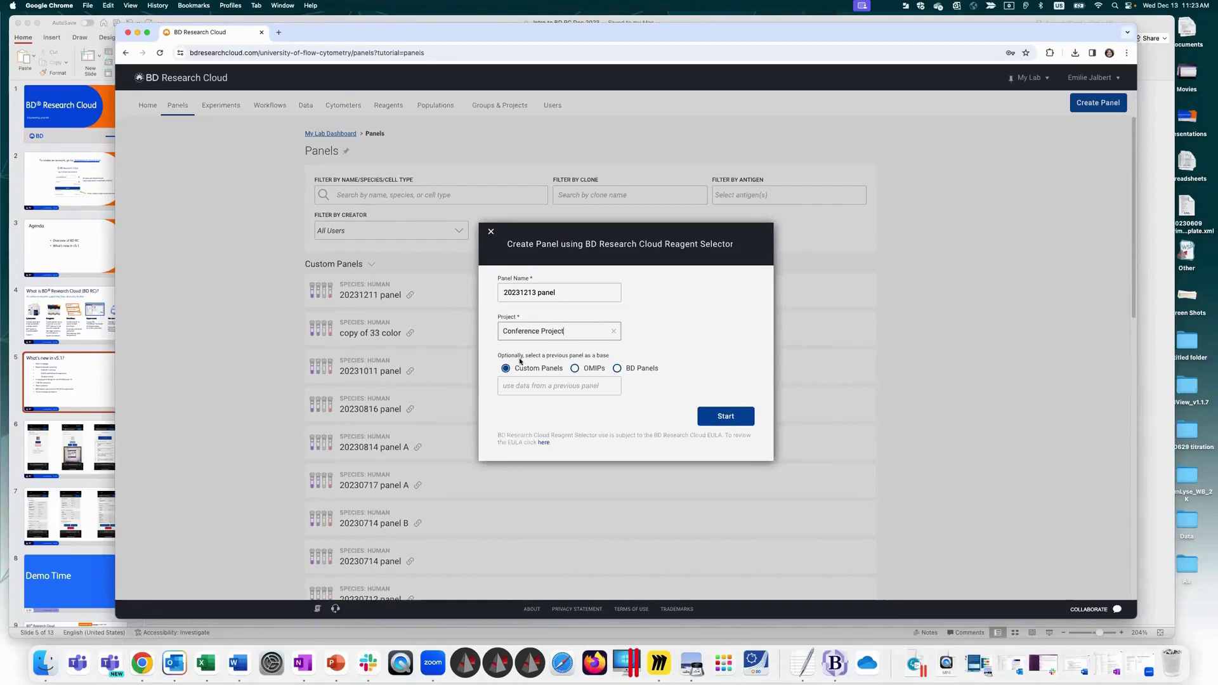
Step: Examine the base panels offered under Custom Panels, OMIPs and BD Panels, leaving the base panel empty
left_click(535, 386)
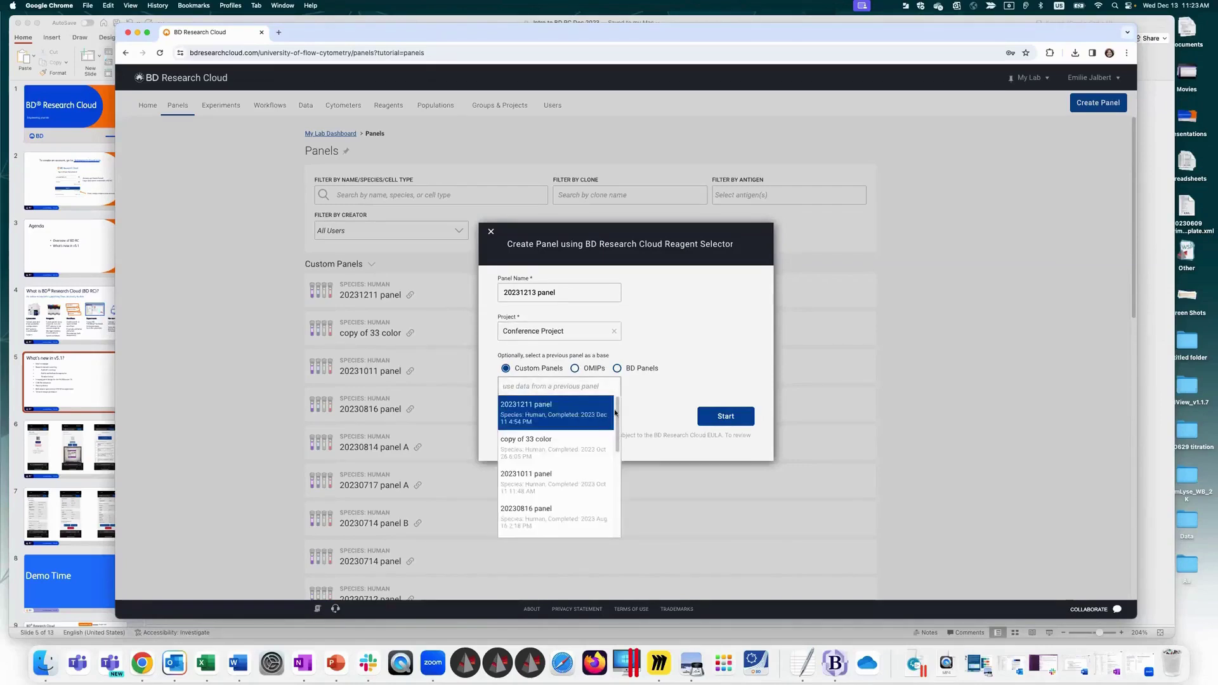
left_click_drag(614, 413, 615, 524)
left_click(692, 357)
left_click(574, 368)
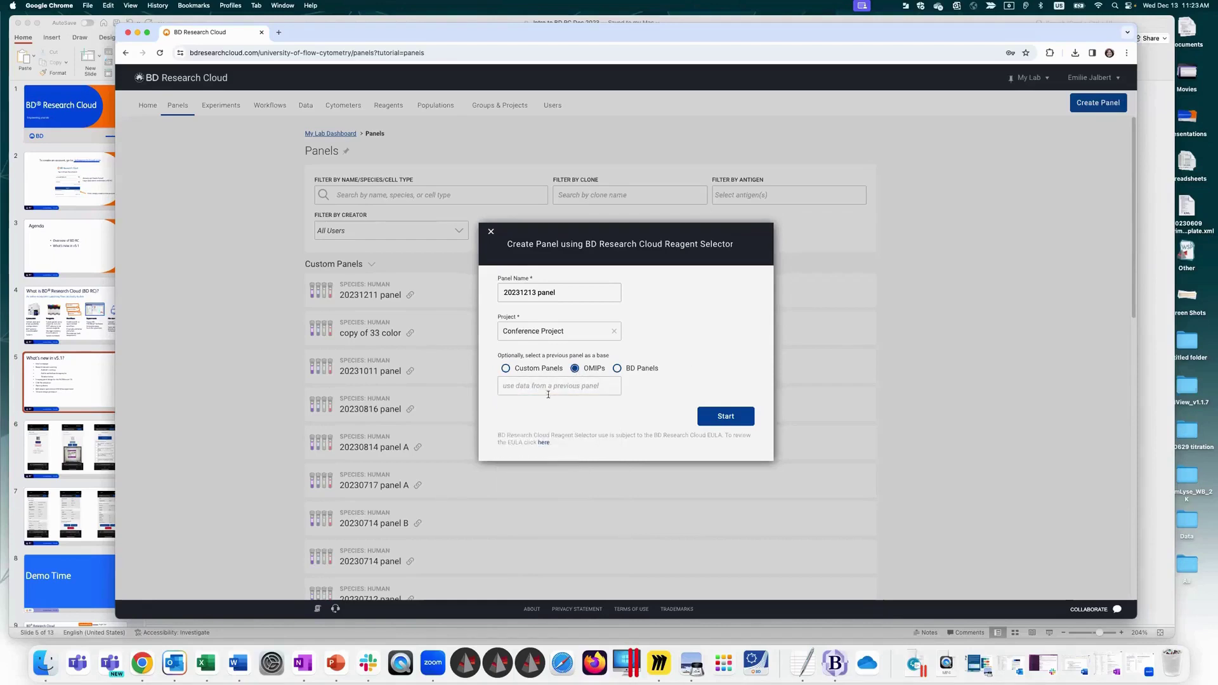
left_click(535, 384)
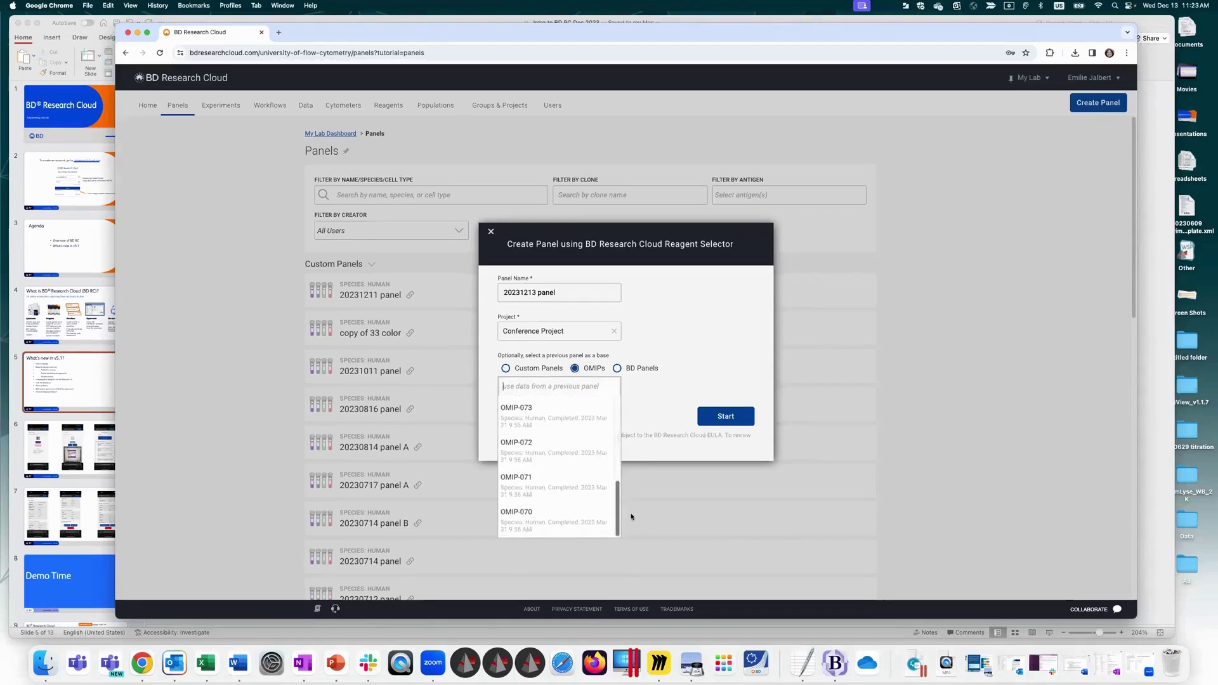
left_click(635, 374)
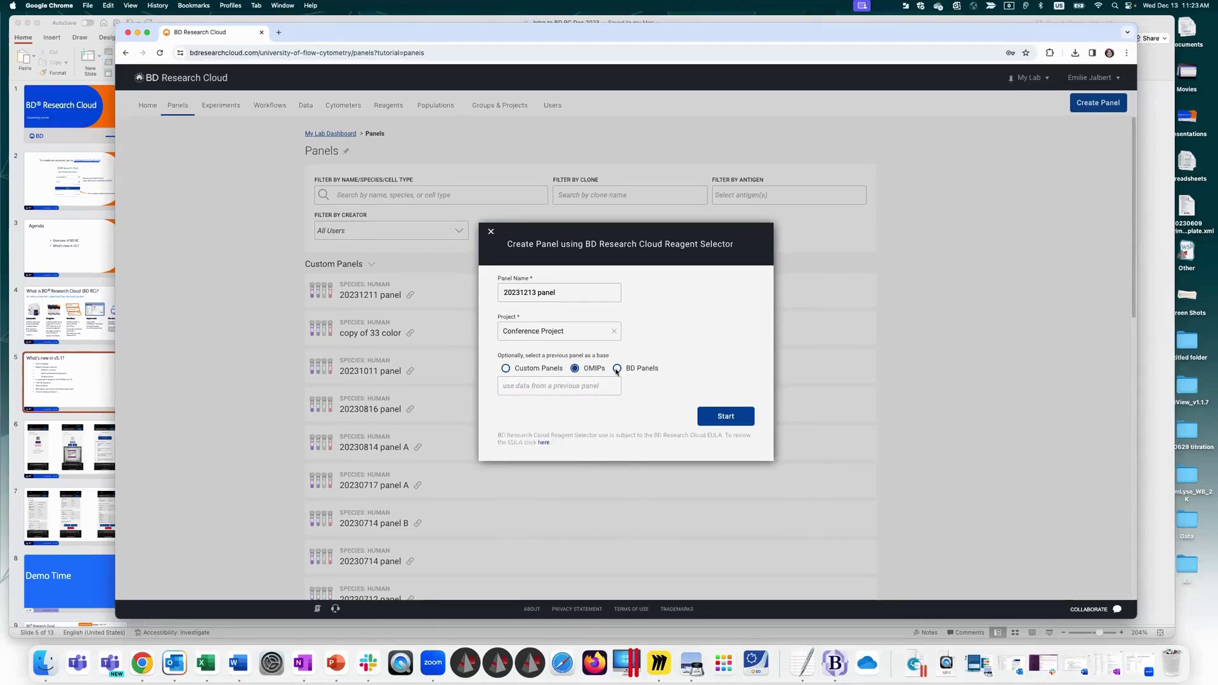
left_click(563, 384)
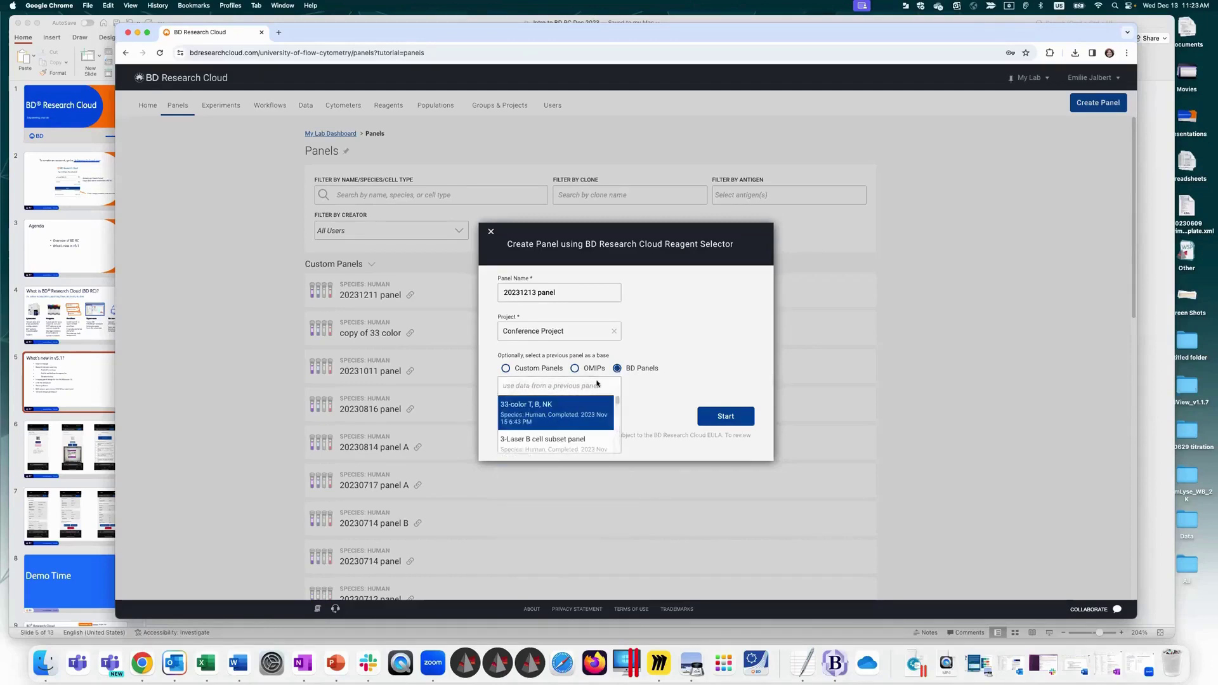
left_click(509, 272)
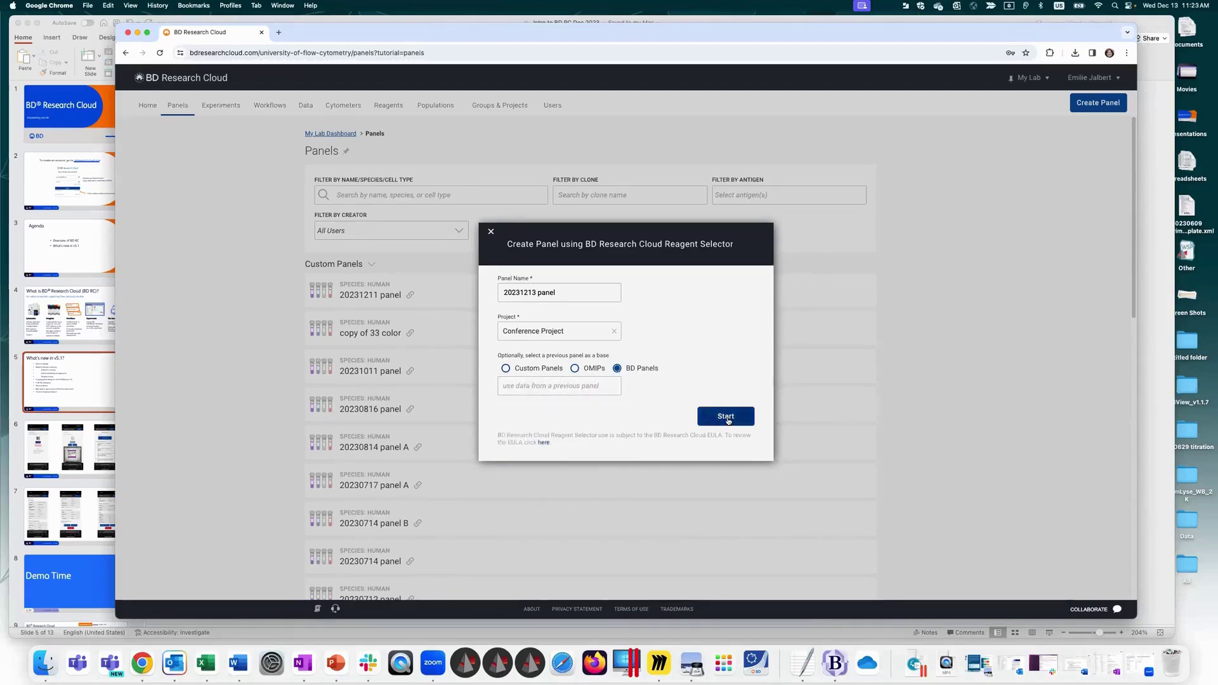
Step: Start the new panel and complete its cytometer step after examining the laser and filter details down to 488 IMG-Blue
left_click(727, 418)
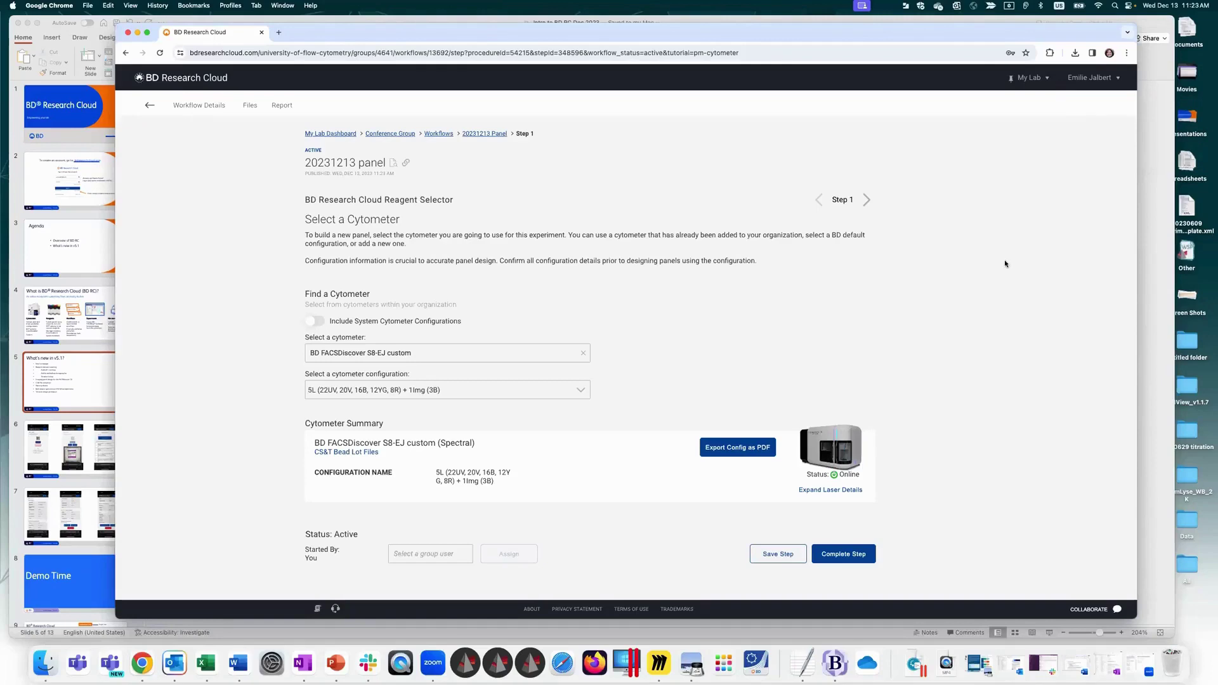
left_click(818, 490)
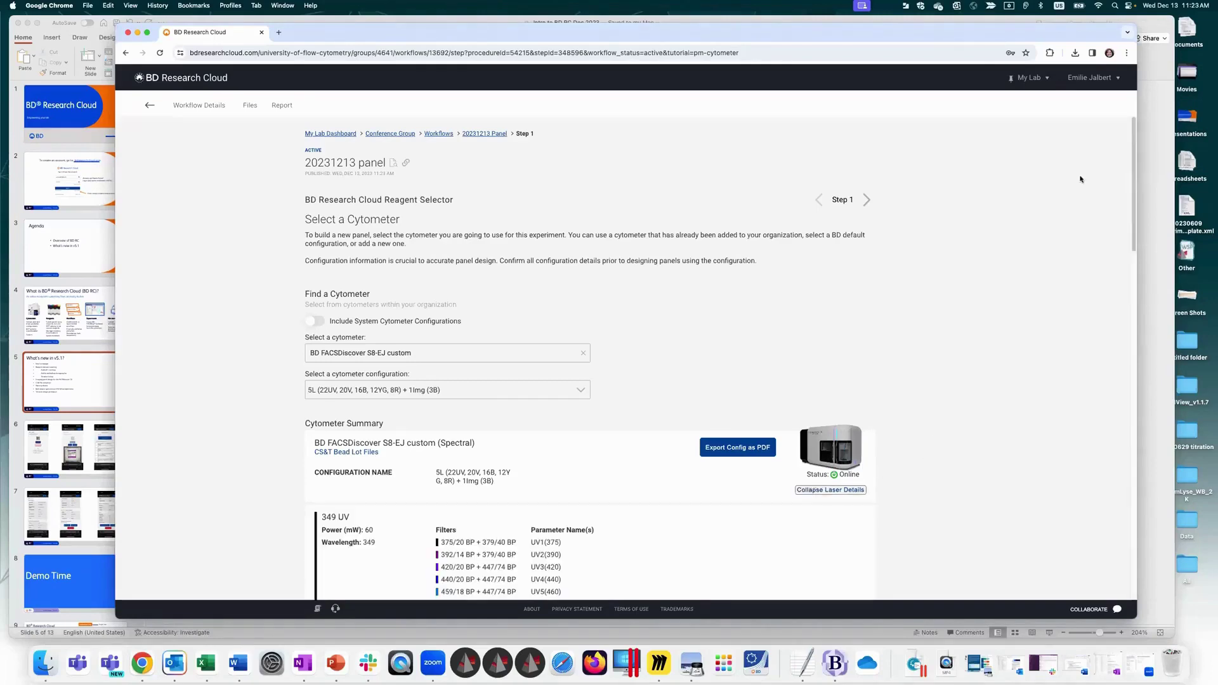
left_click_drag(1132, 146, 1129, 254)
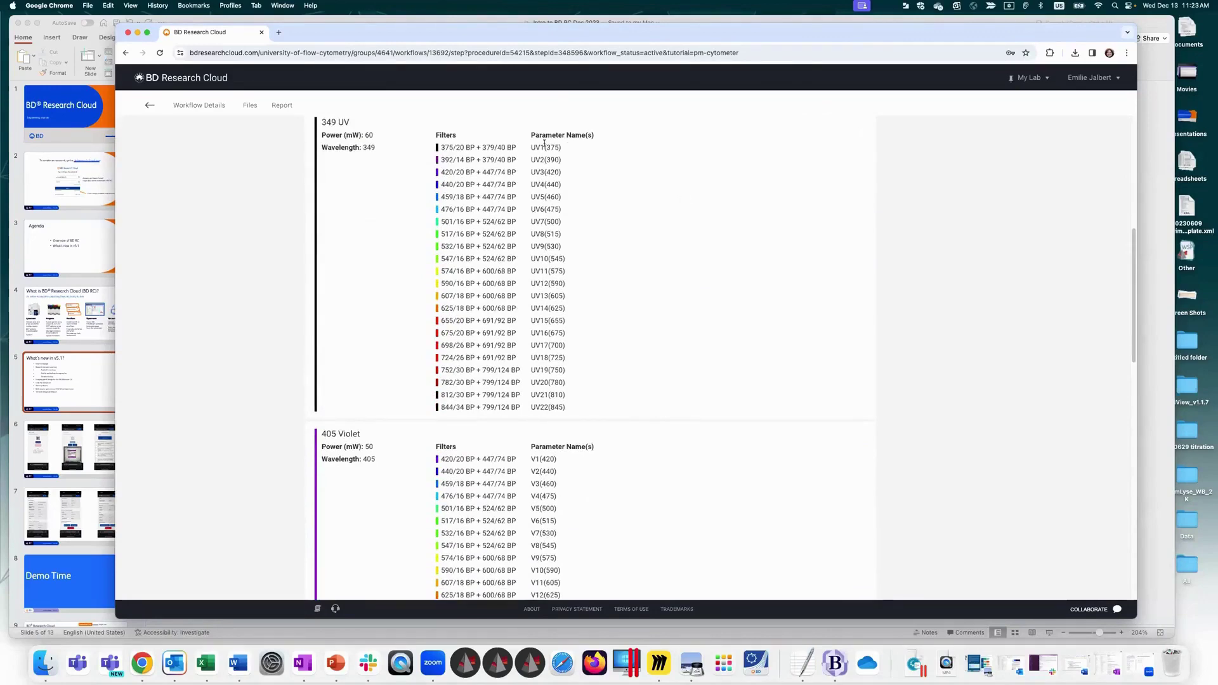
left_click_drag(1134, 236, 1114, 506)
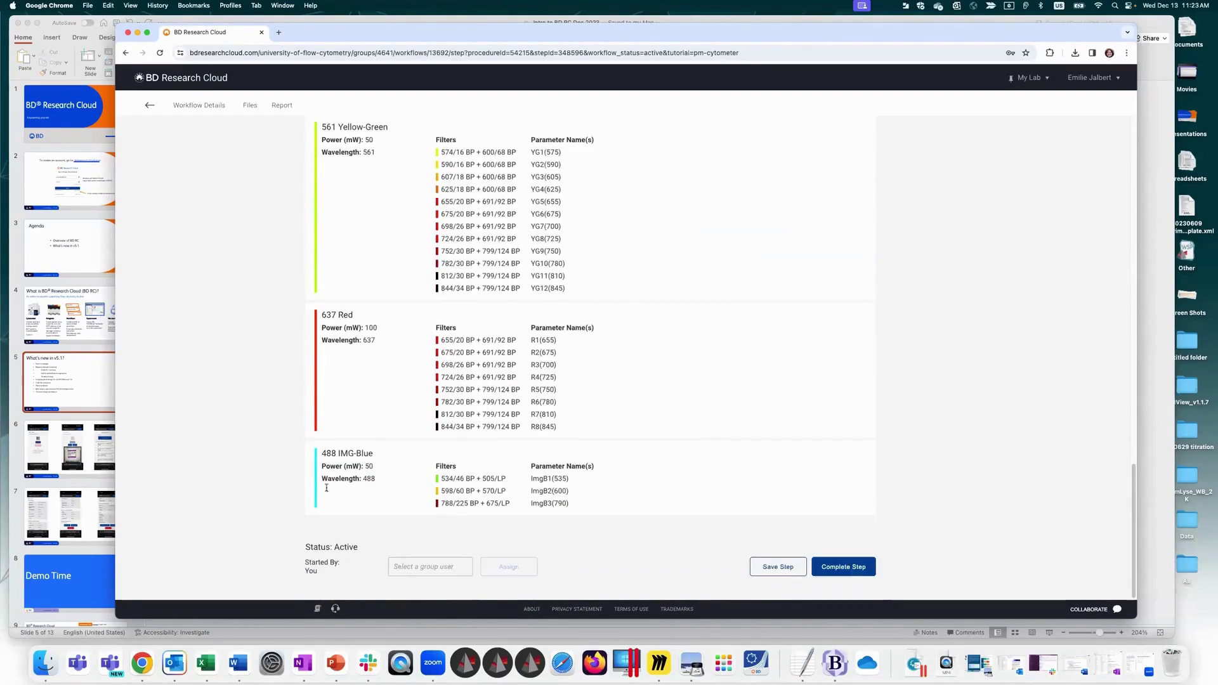
left_click_drag(321, 452, 574, 511)
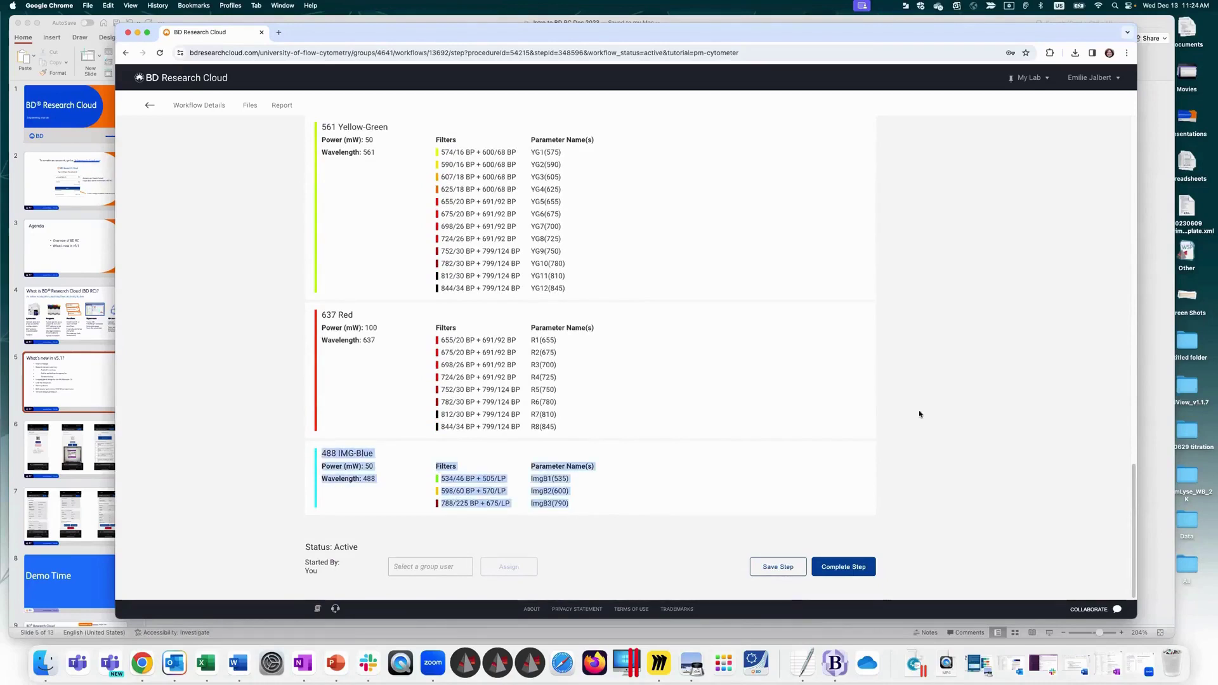
left_click(1069, 361)
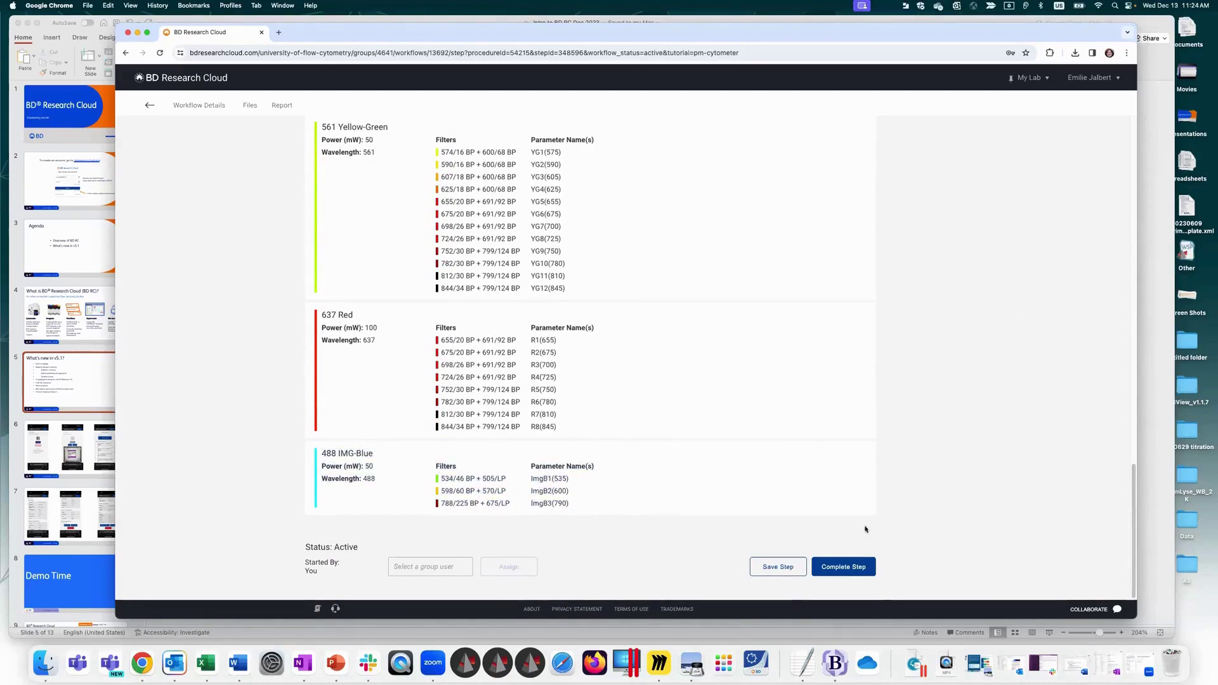
left_click(842, 567)
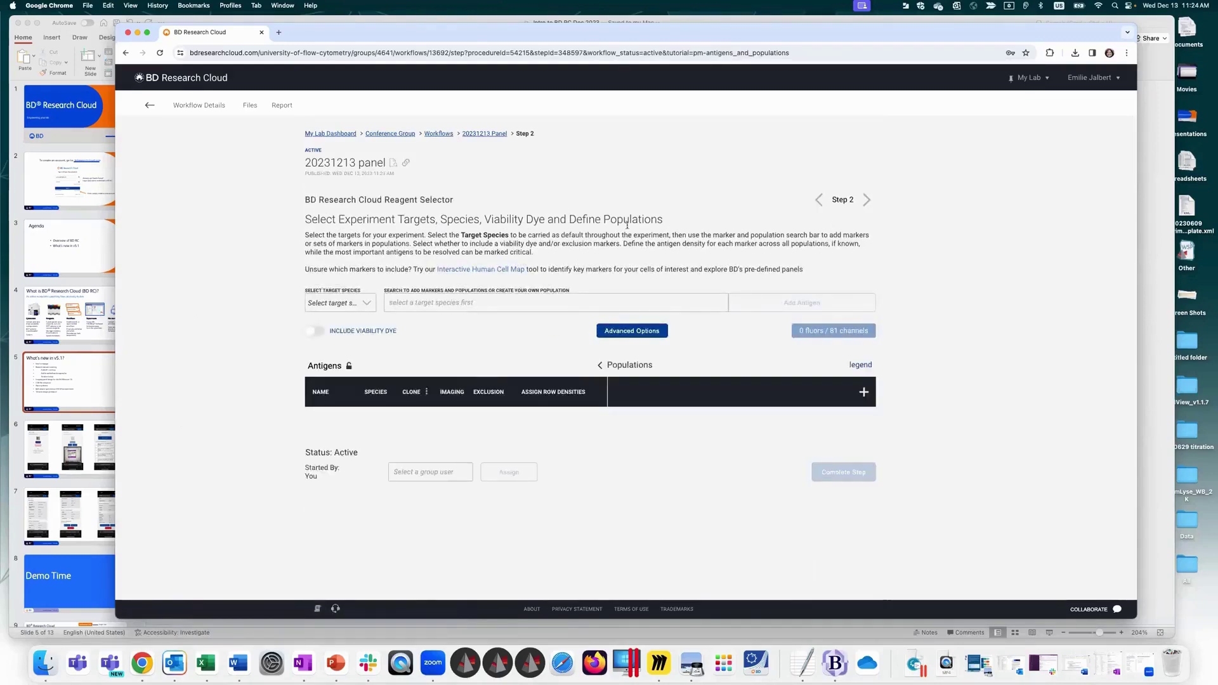
Step: Set the target species to Human and add the custom Treg population to the panel
left_click(345, 305)
left_click(325, 336)
left_click(416, 304)
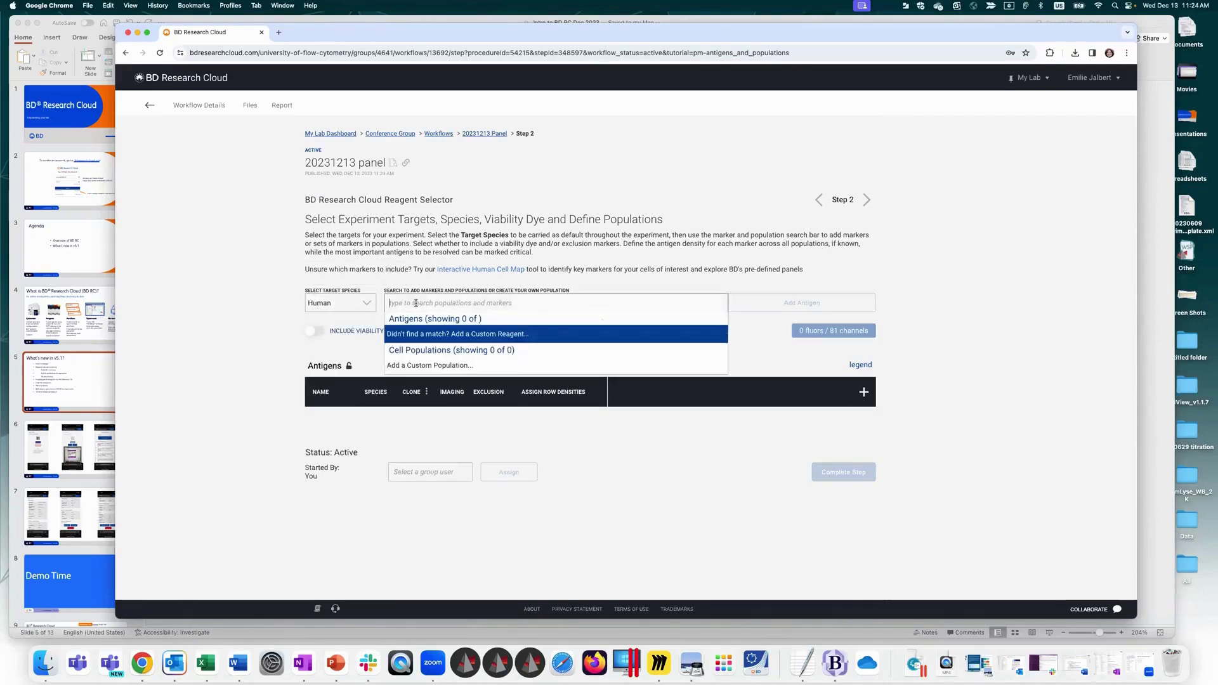
type("CD3")
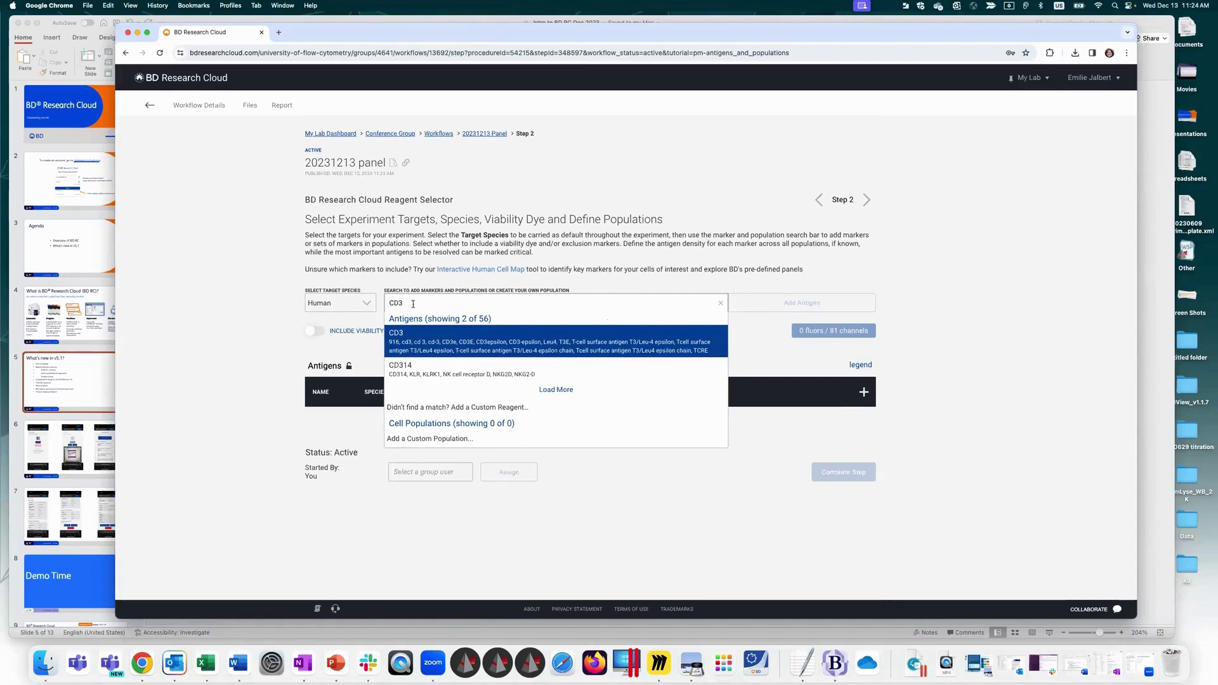
double_click(385, 302)
type("treg")
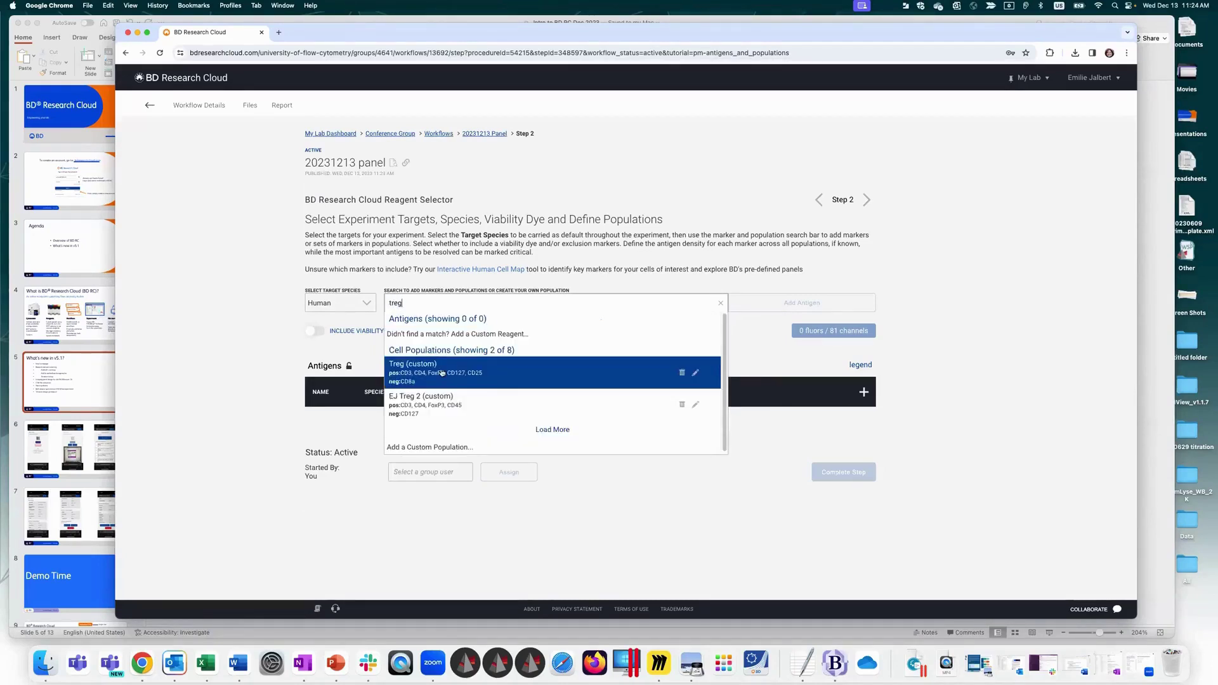
left_click(443, 373)
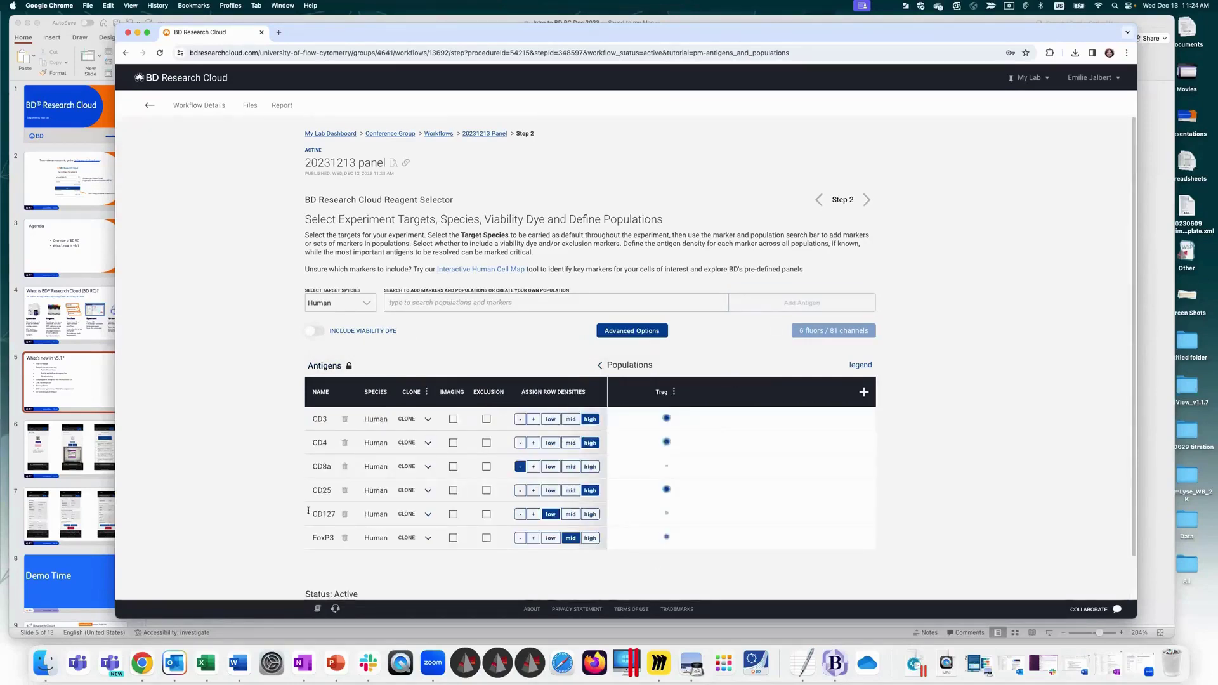
Step: Add the CD19 and CD20 antigens to the panel and include a viability dye
left_click(492, 298)
type("CD19")
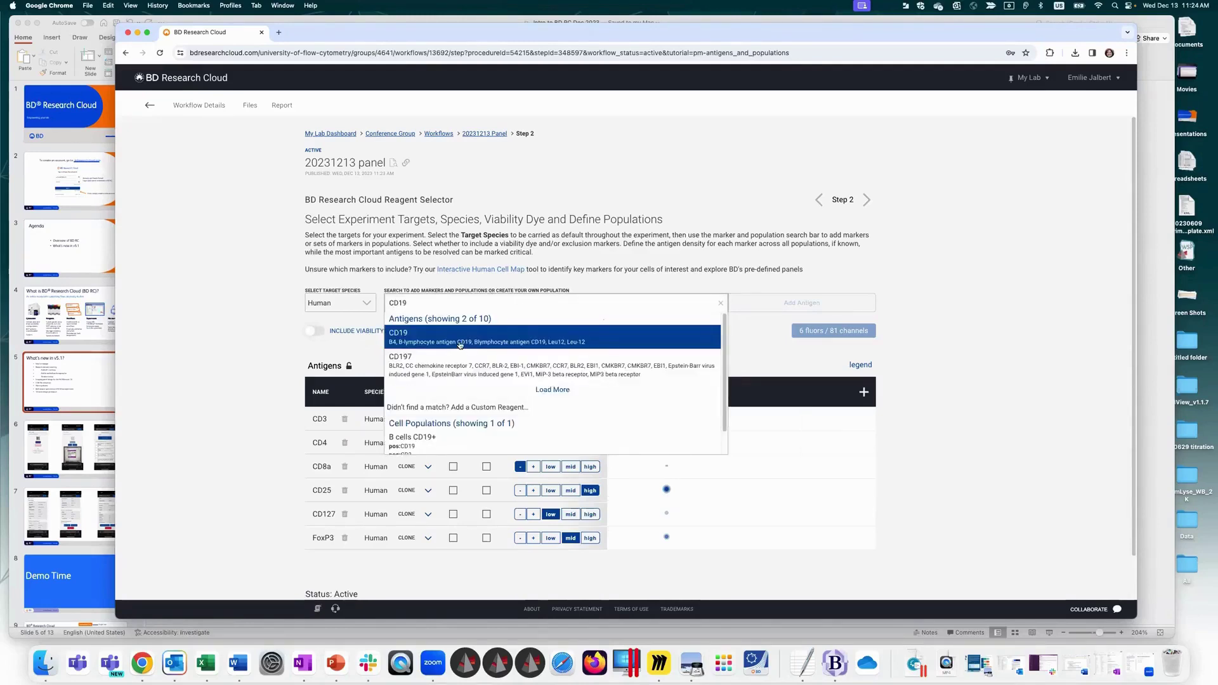
left_click(511, 333)
type("CD20")
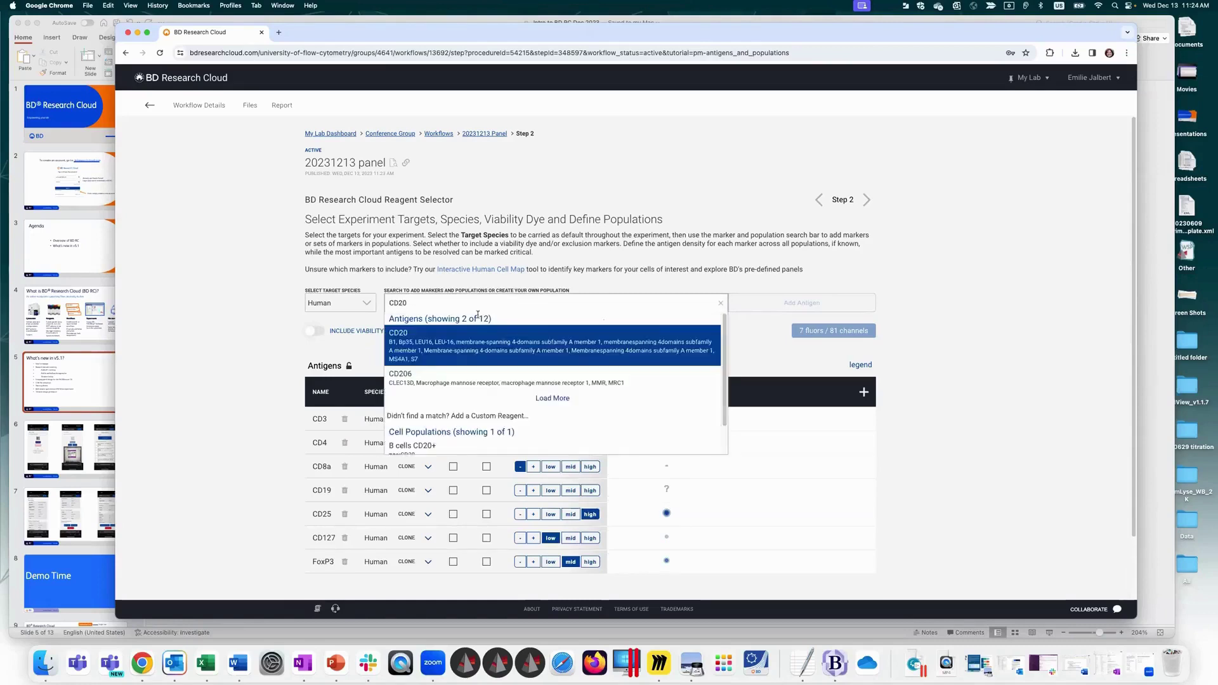
left_click(467, 344)
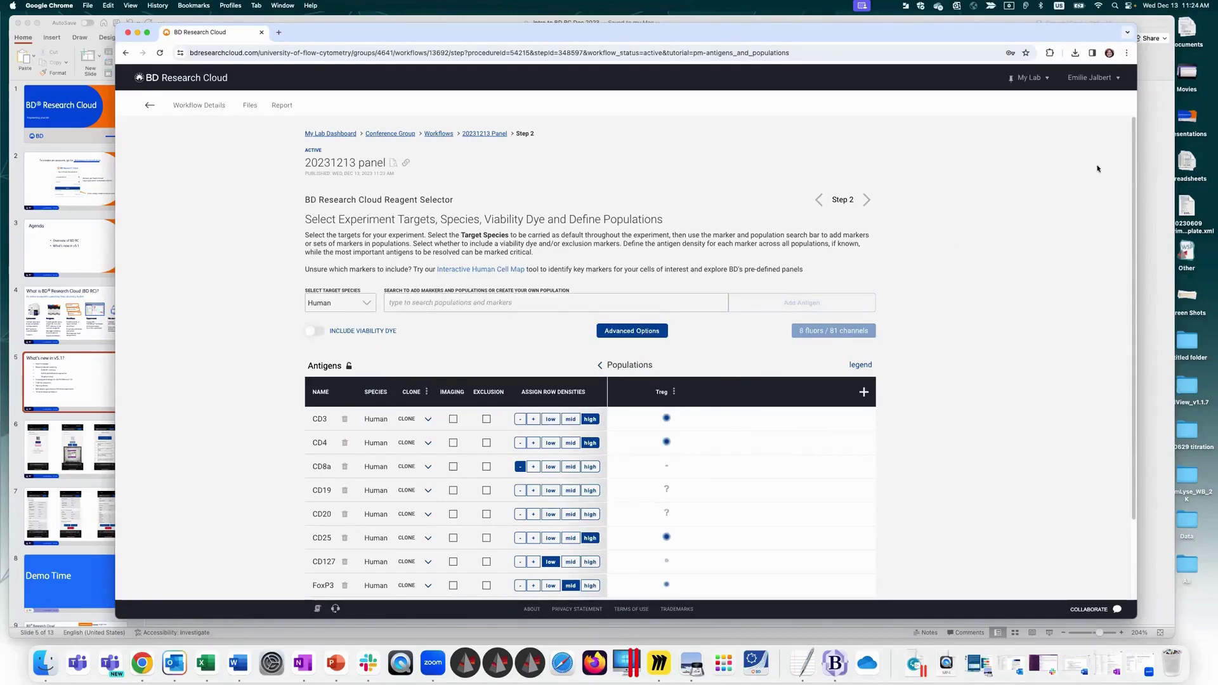
scroll(482, 189, "down", 2)
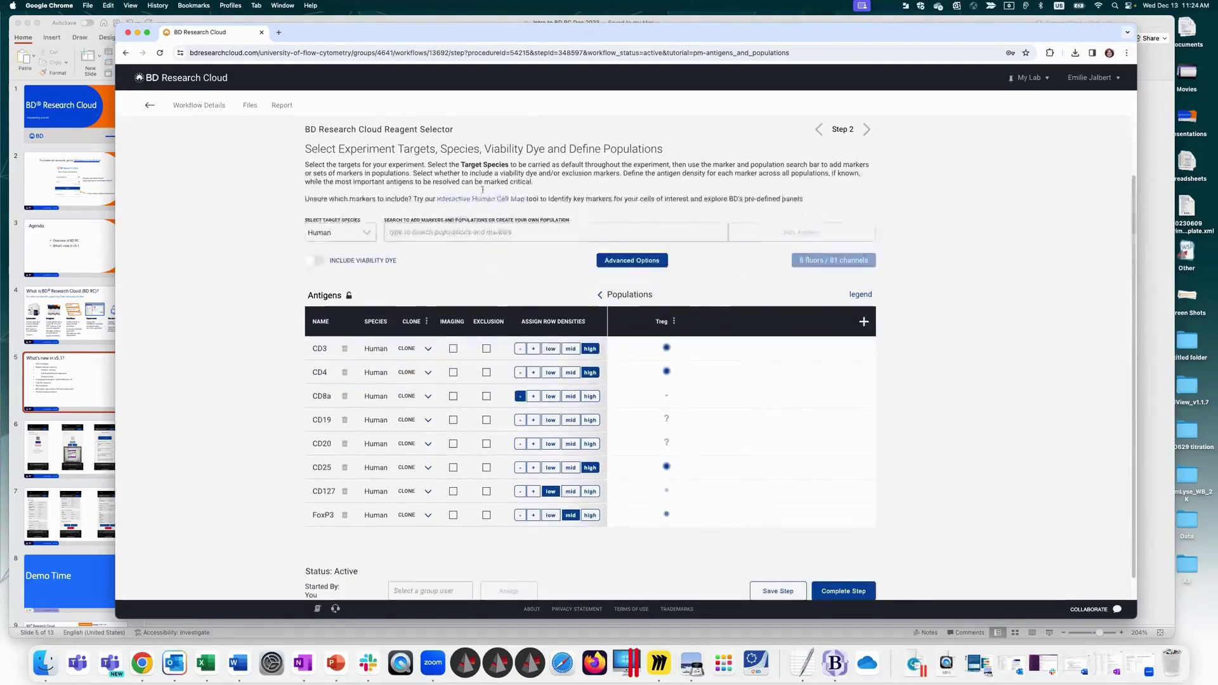
left_click(320, 261)
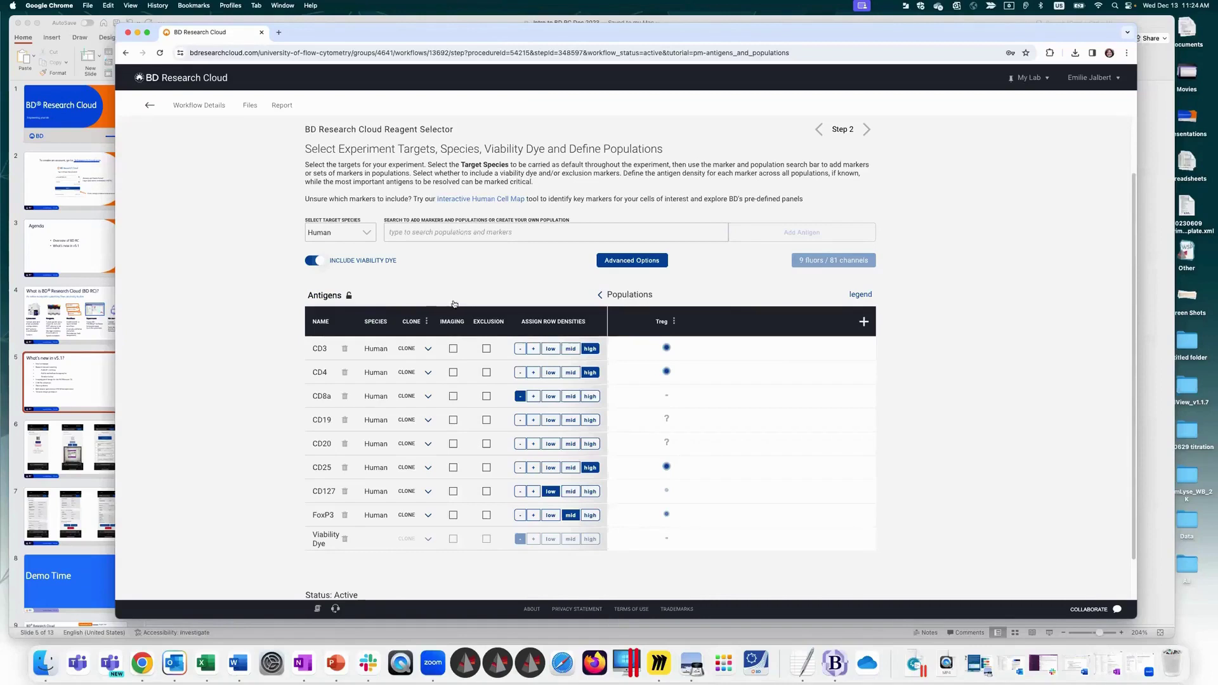
Step: Mark CD4, CD8a and FoxP3 as imaging markers and CD19 and CD20 as exclusion markers
left_click(453, 373)
left_click(453, 397)
left_click(453, 515)
left_click(486, 420)
left_click(487, 444)
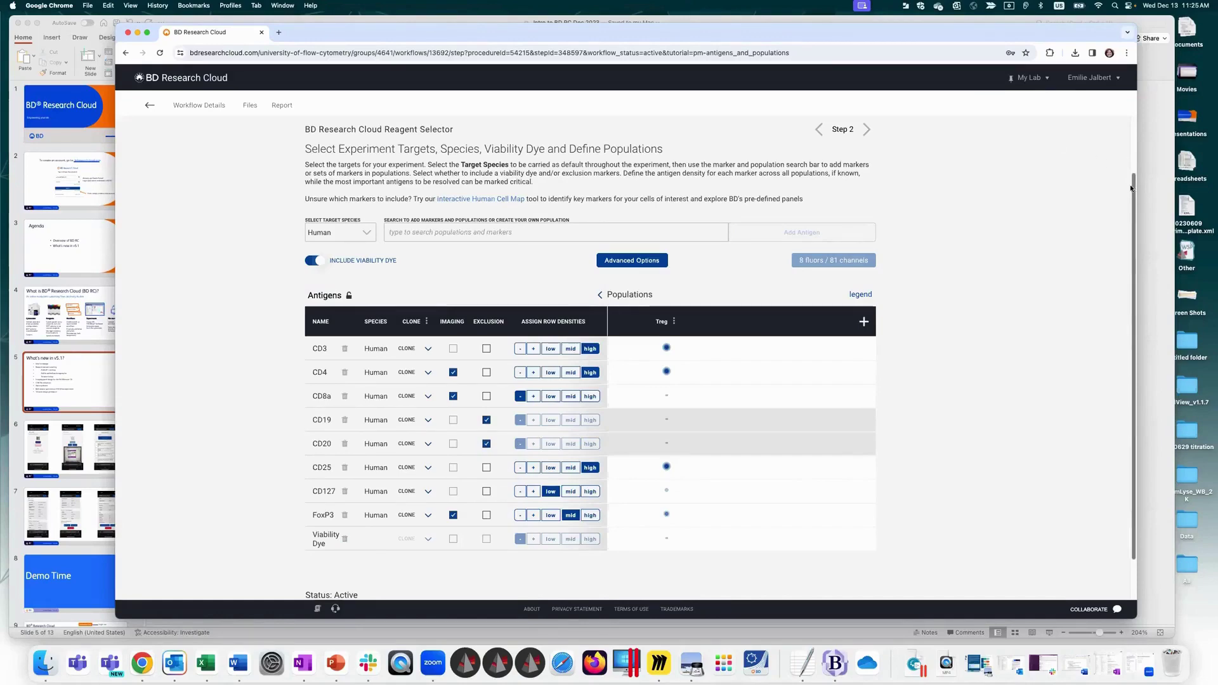
Step: Examine the advanced reagent filter options and the clones offered for FoxP3, leaving both unchanged
scroll(1131, 189, "down", 2)
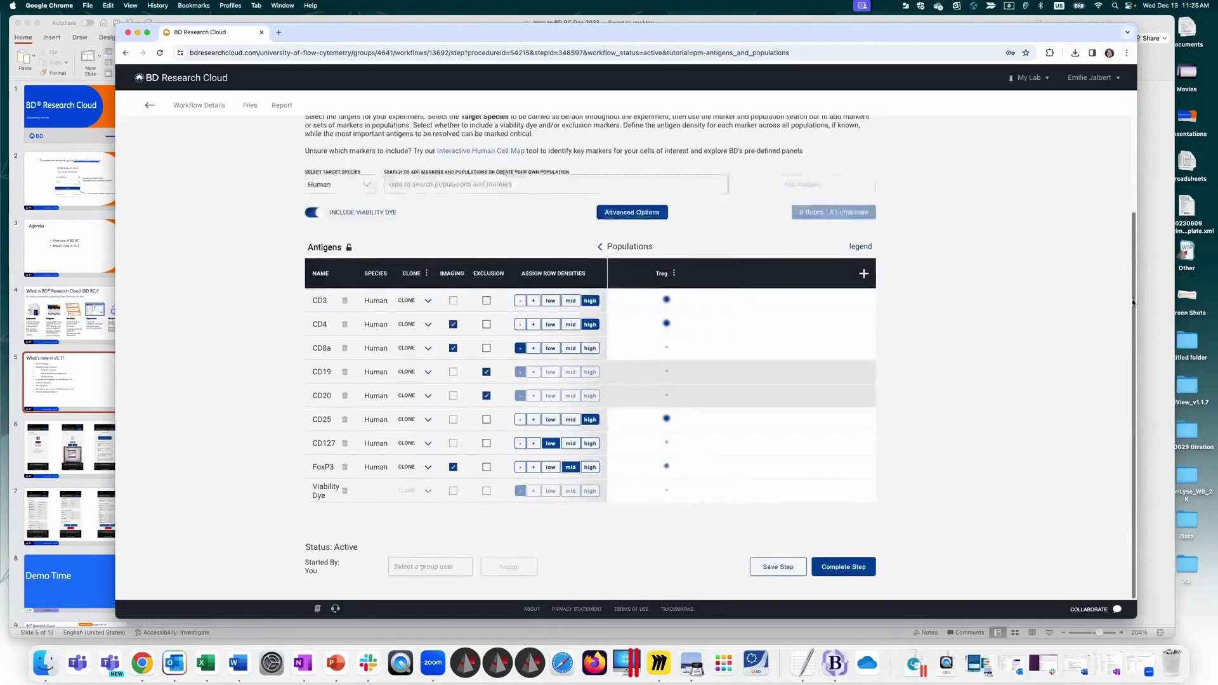
left_click(614, 215)
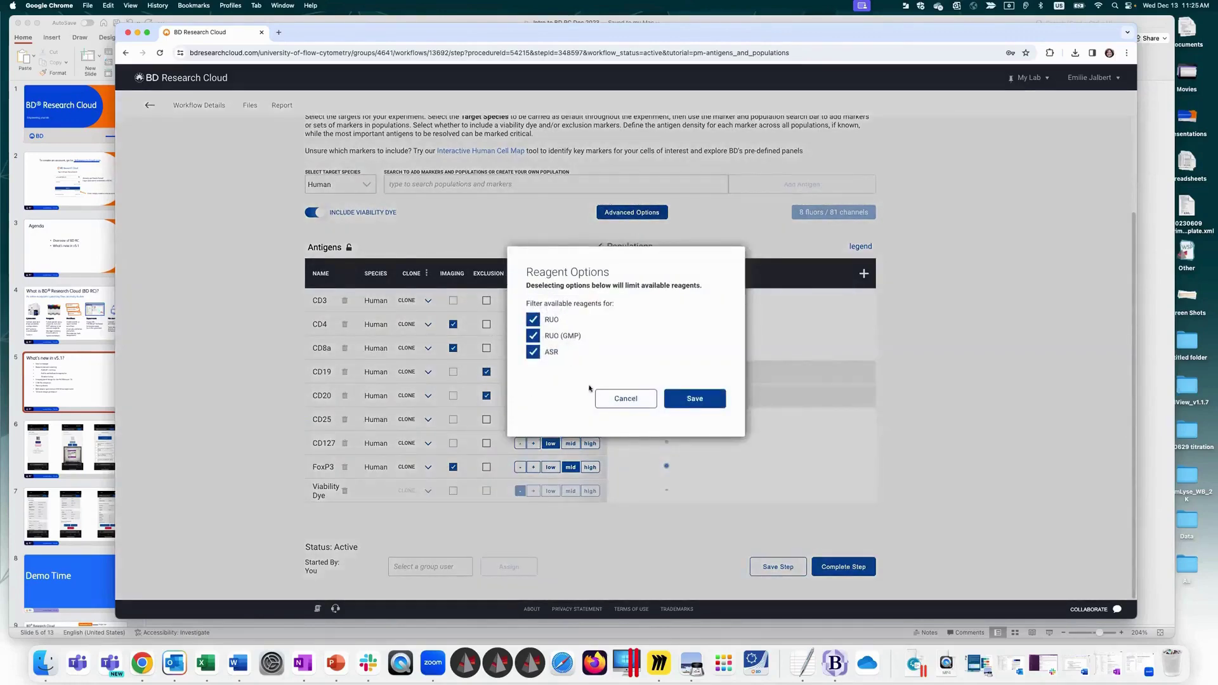
left_click(619, 398)
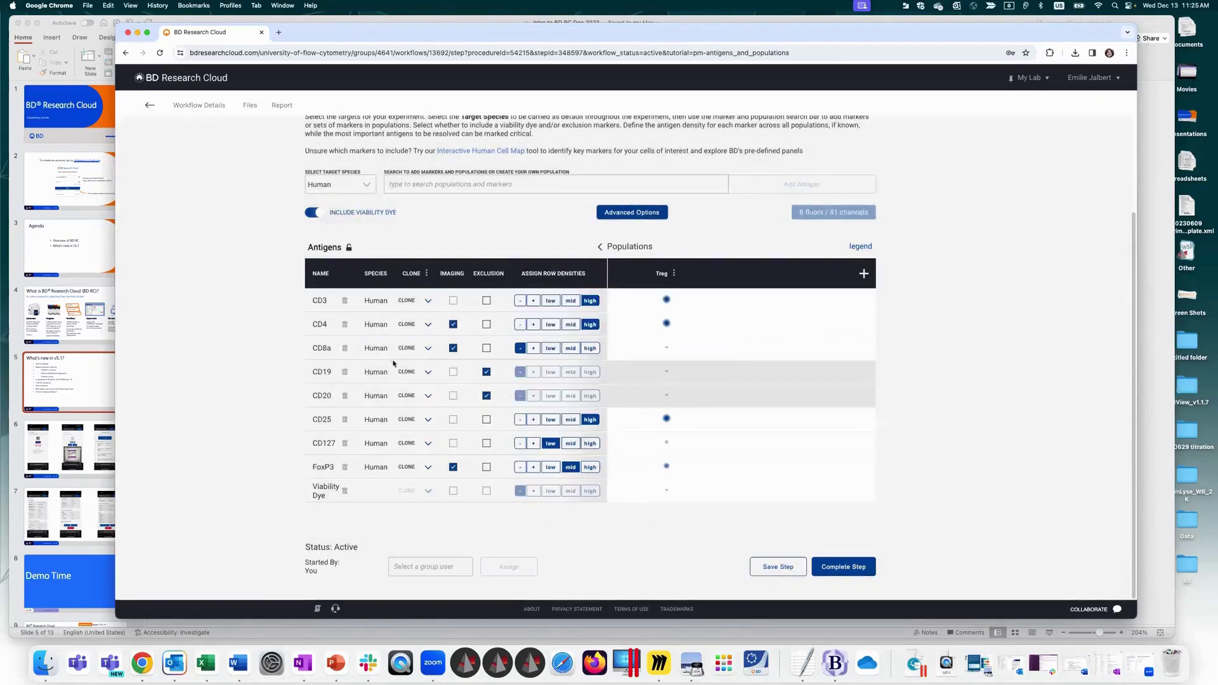
left_click(416, 469)
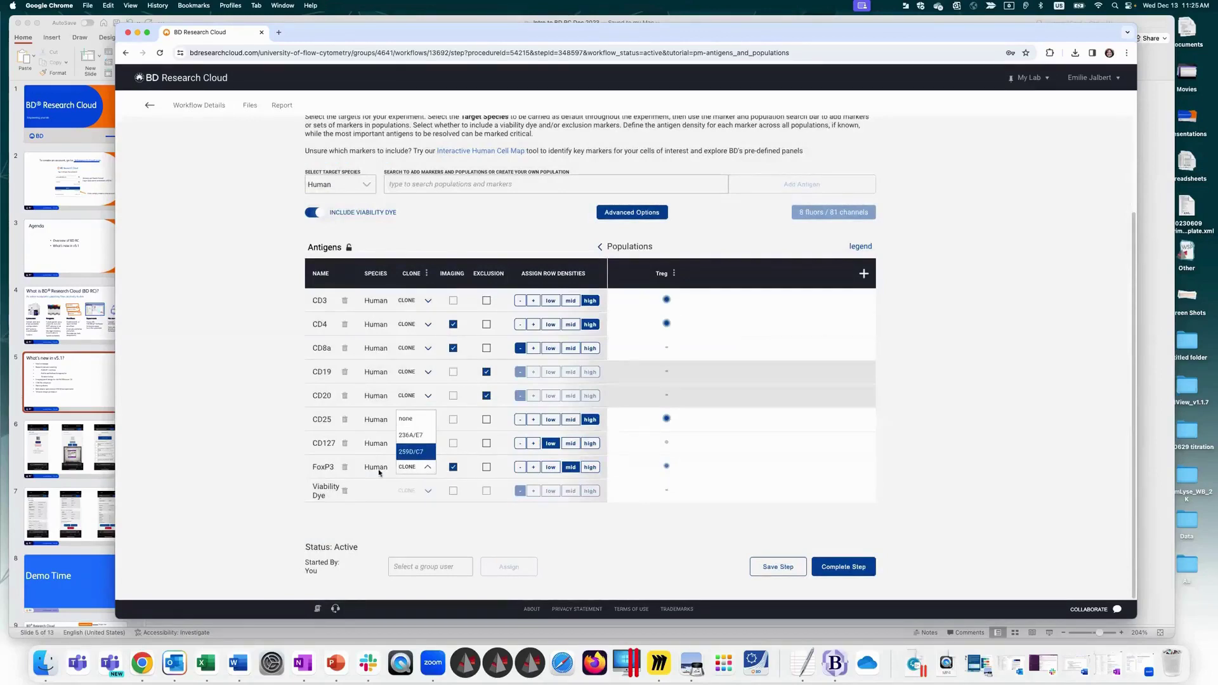
left_click(464, 186)
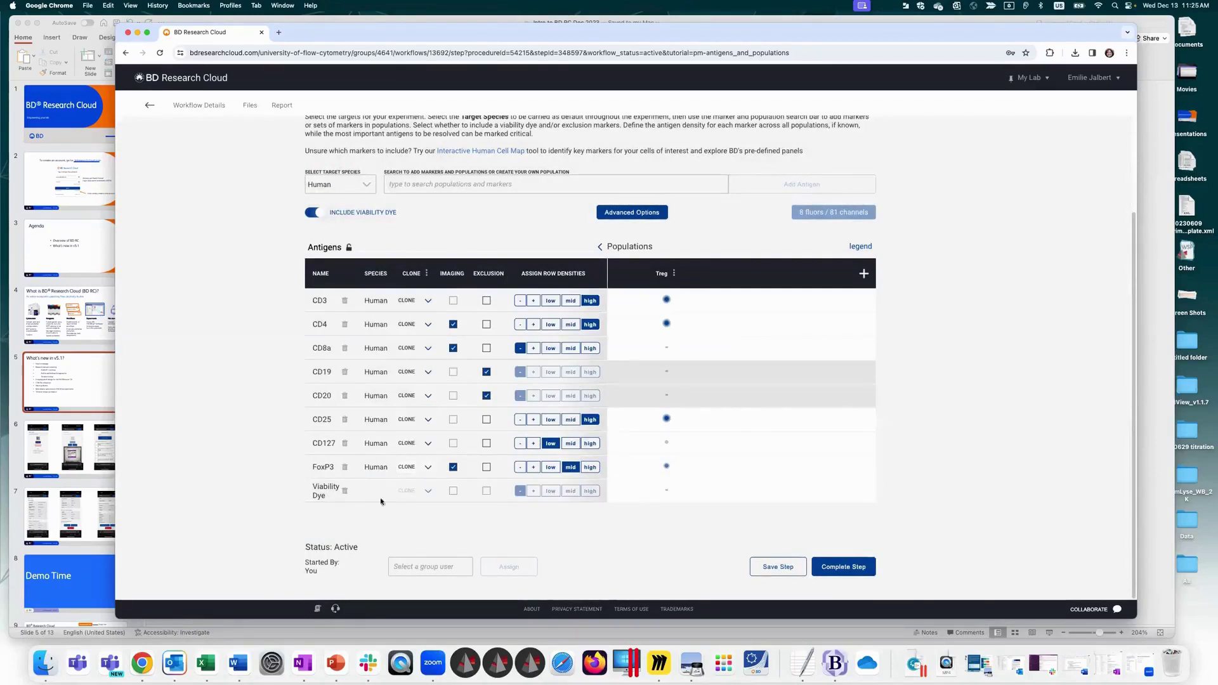
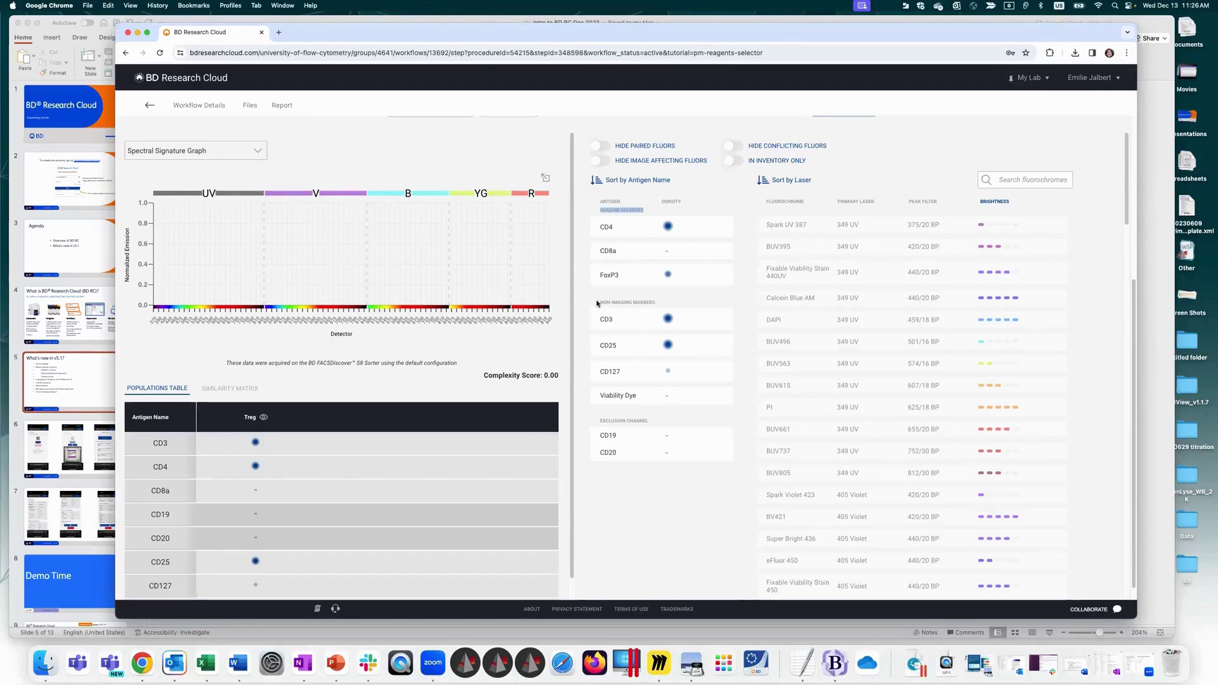
Step: Select the CD4 imaging marker and preview the spectral signatures of its blue-laser fluorochromes from AmCyan through PE
left_click(599, 300)
left_click(622, 229)
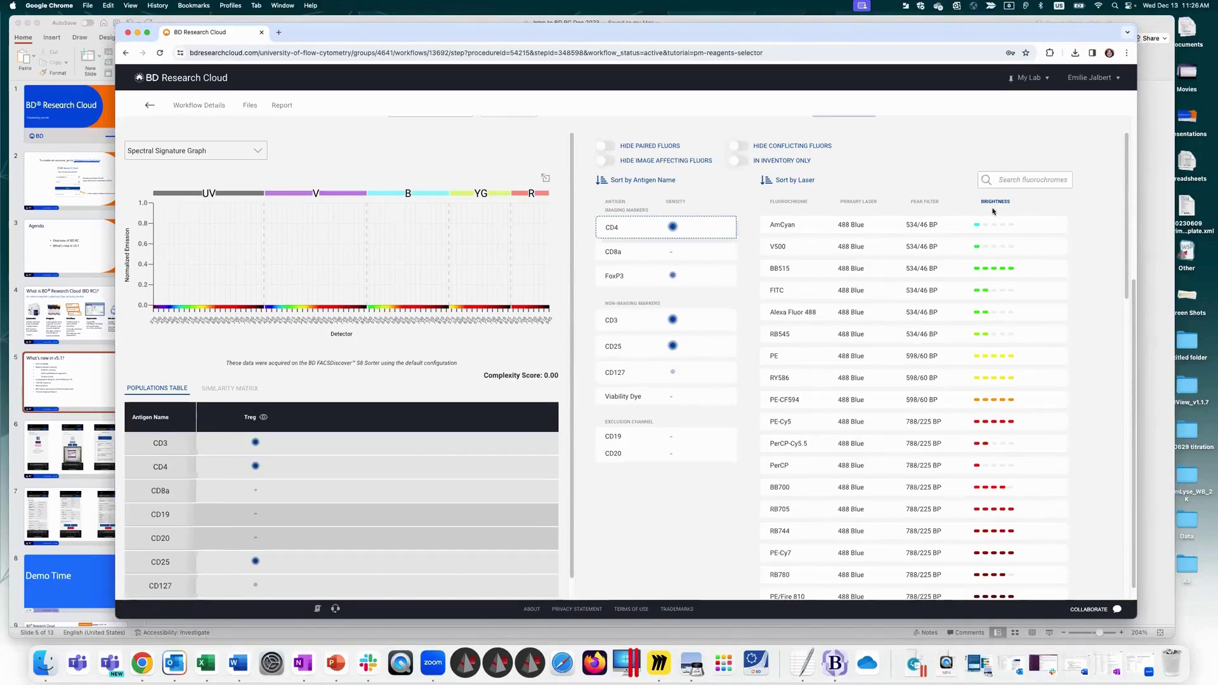
left_click(790, 229)
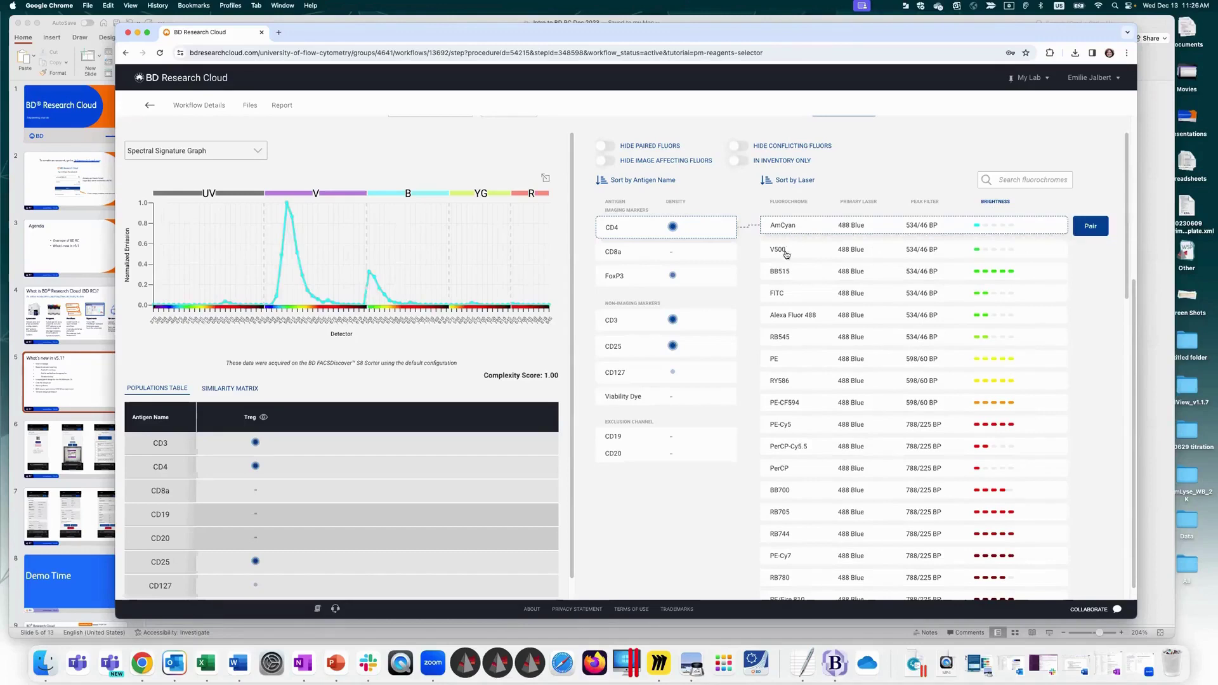
left_click(787, 254)
left_click(790, 273)
left_click(793, 296)
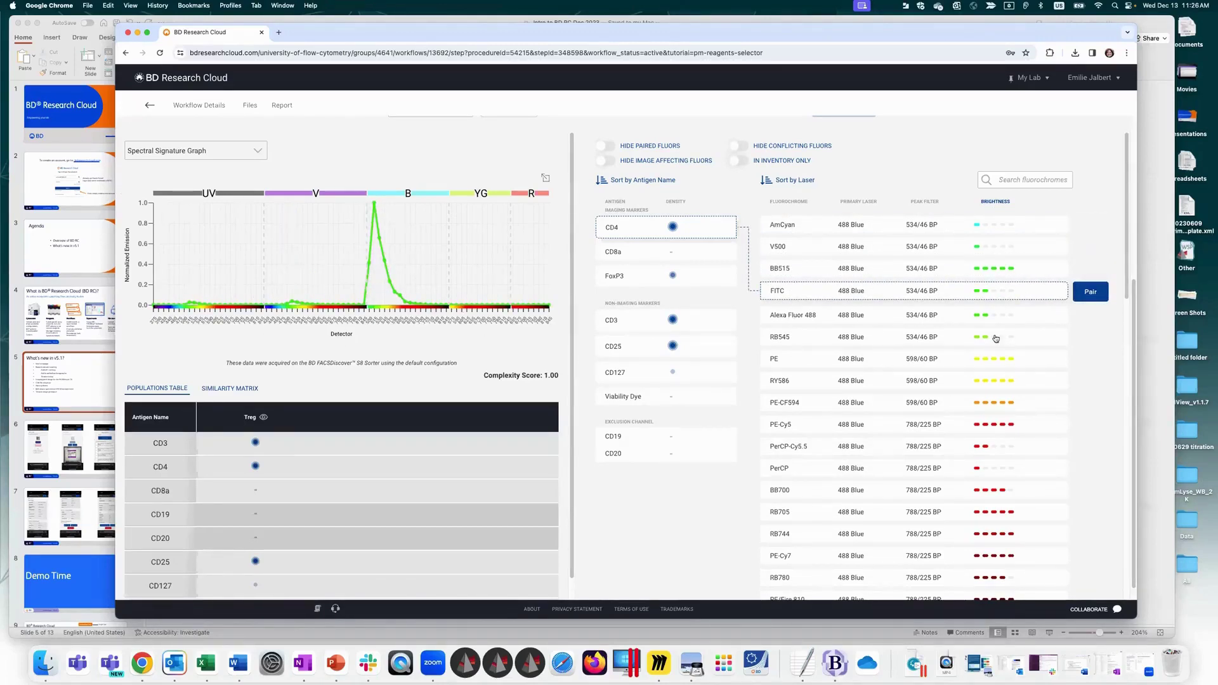
left_click(861, 317)
left_click(857, 343)
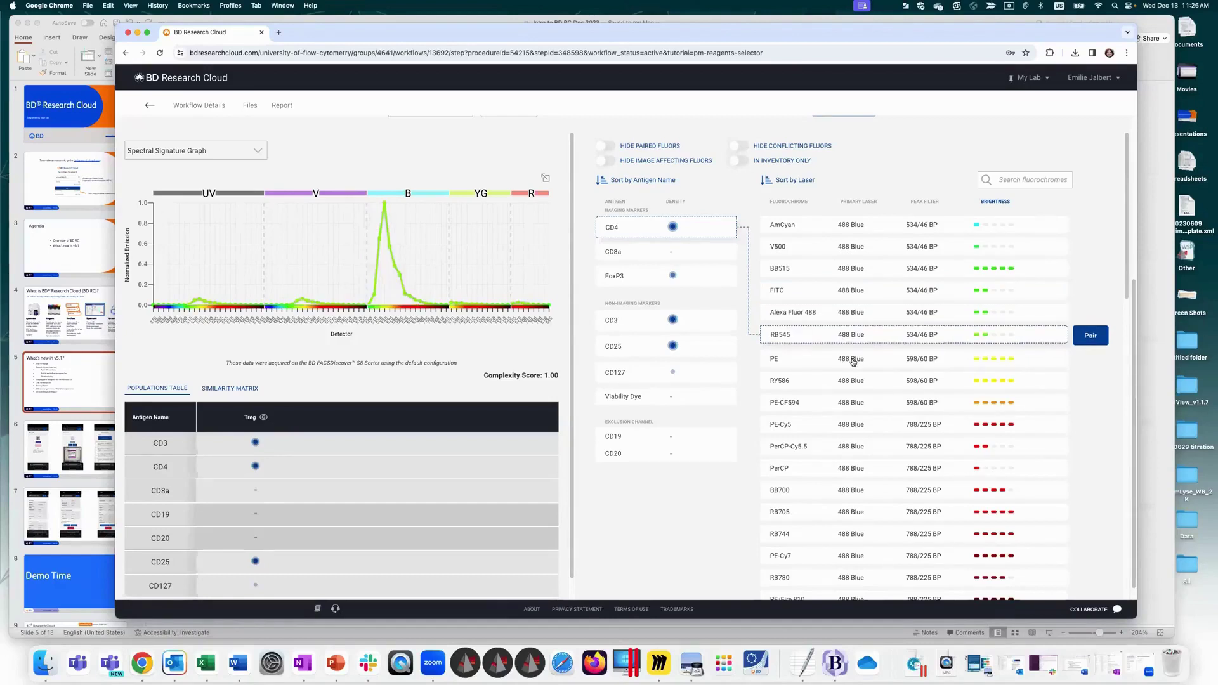
left_click(851, 359)
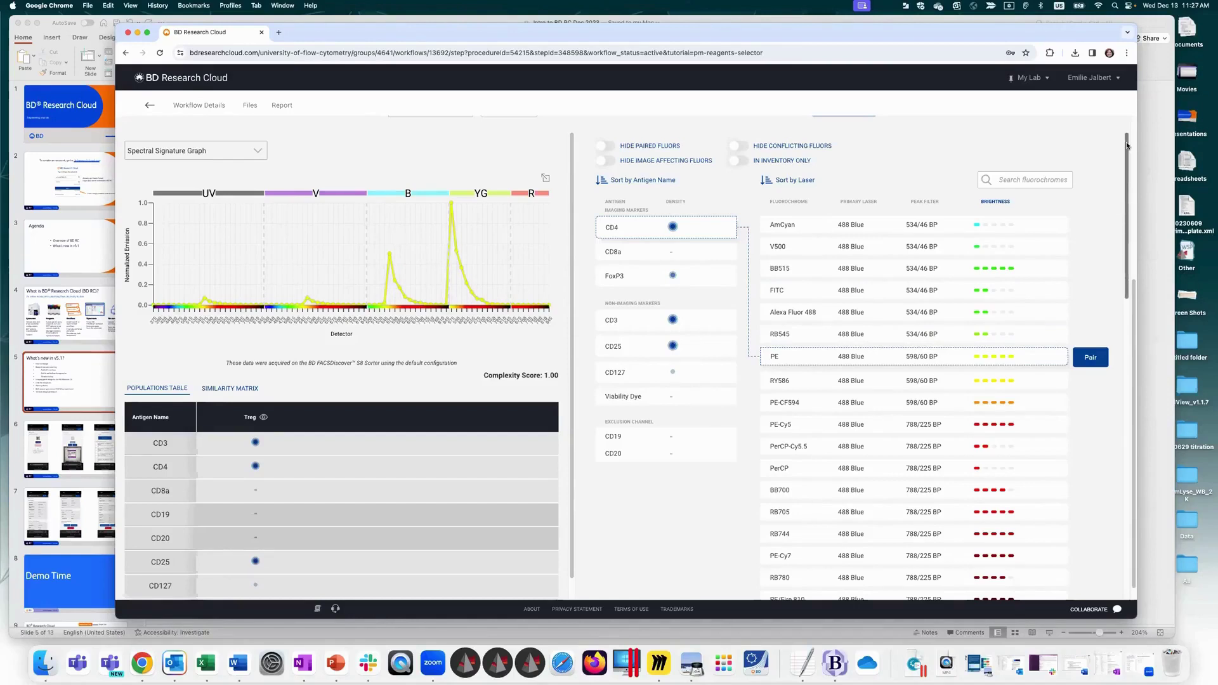
scroll(1128, 146, "down", 3)
scroll(1078, 153, "up", 3)
Step: Switch the graph to Combined Em/Spill Graphs and preview CD4 with 534/46 BP fluorochromes between AmCyan and RB545
left_click(201, 150)
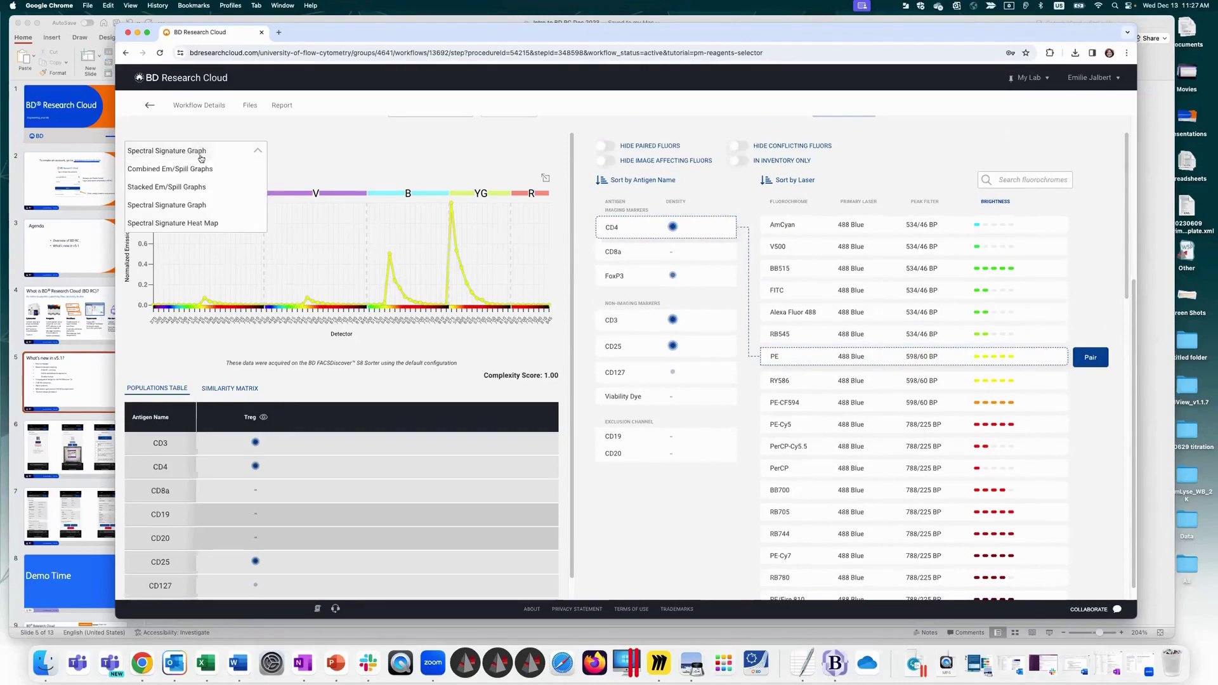
left_click(200, 168)
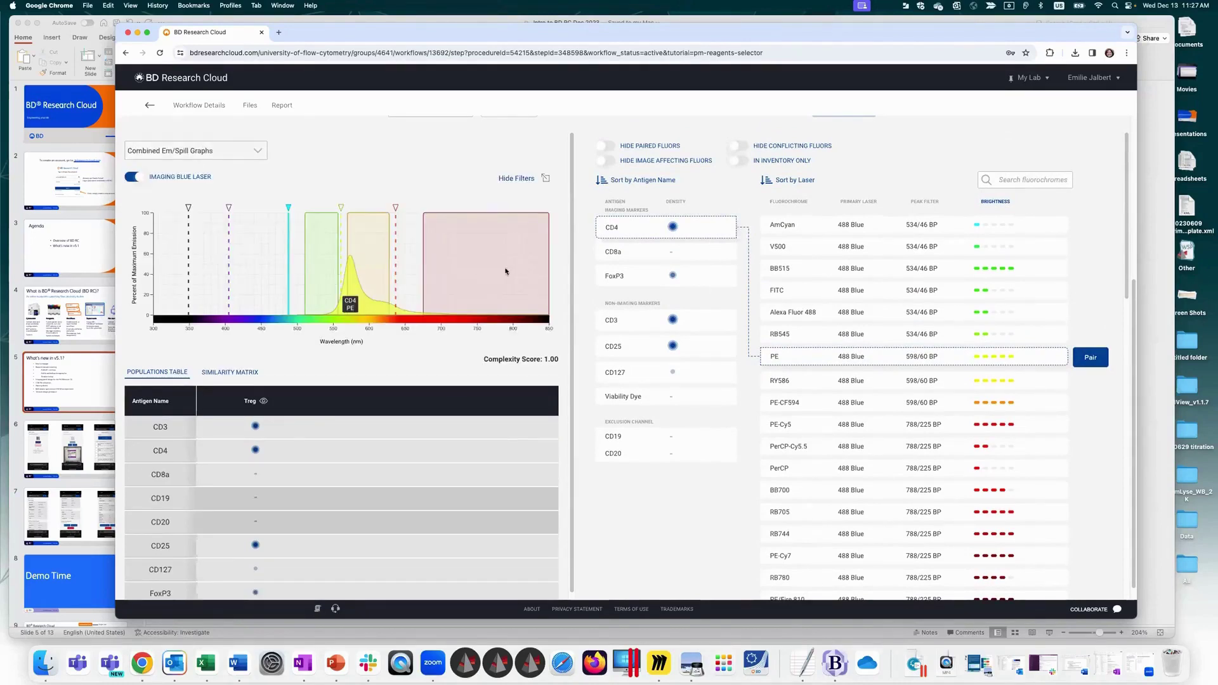
left_click(830, 230)
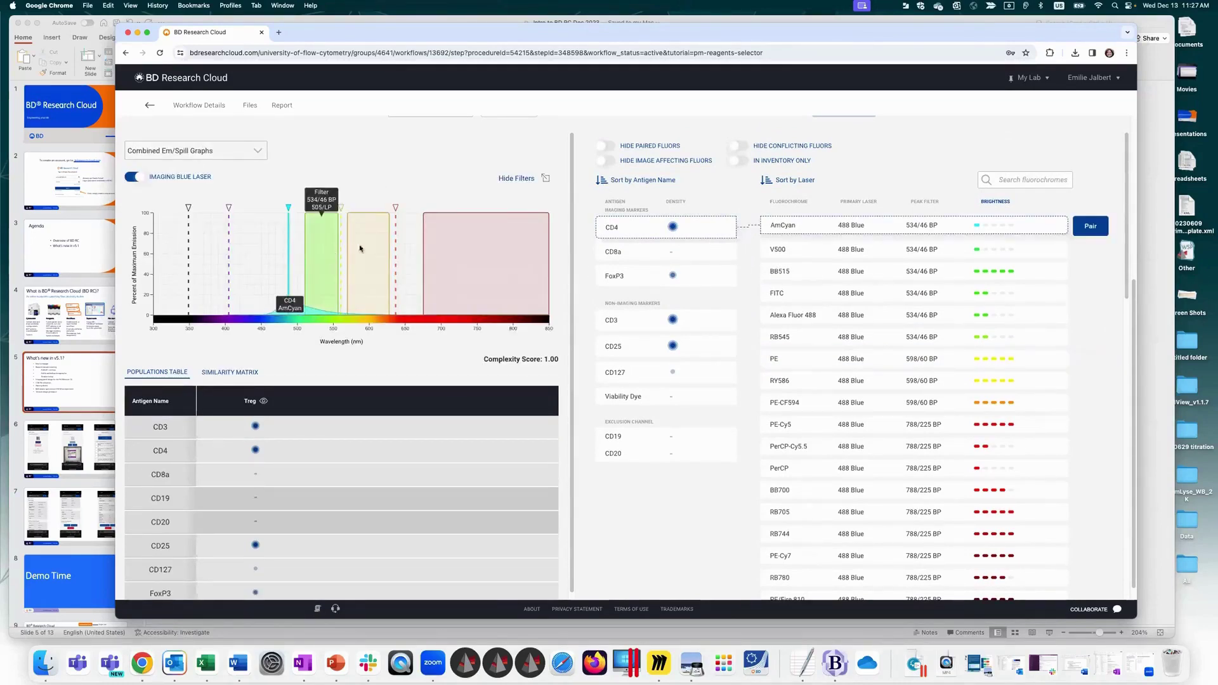
left_click(814, 269)
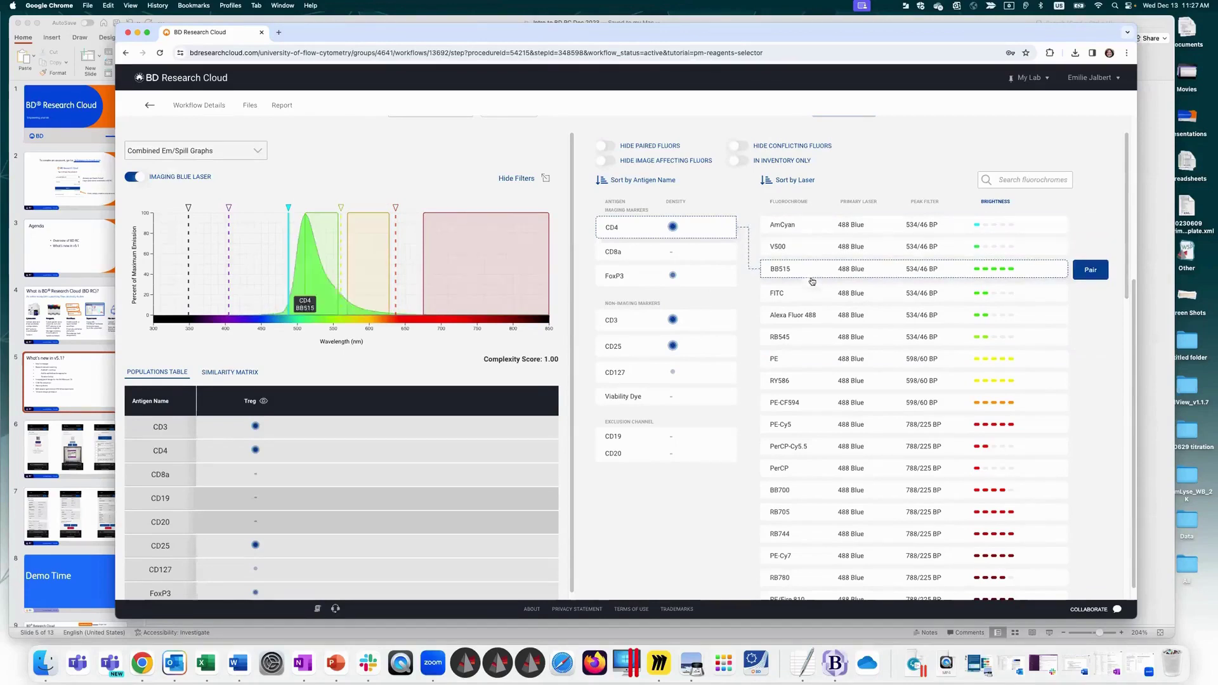
left_click(807, 296)
left_click(805, 319)
left_click(803, 339)
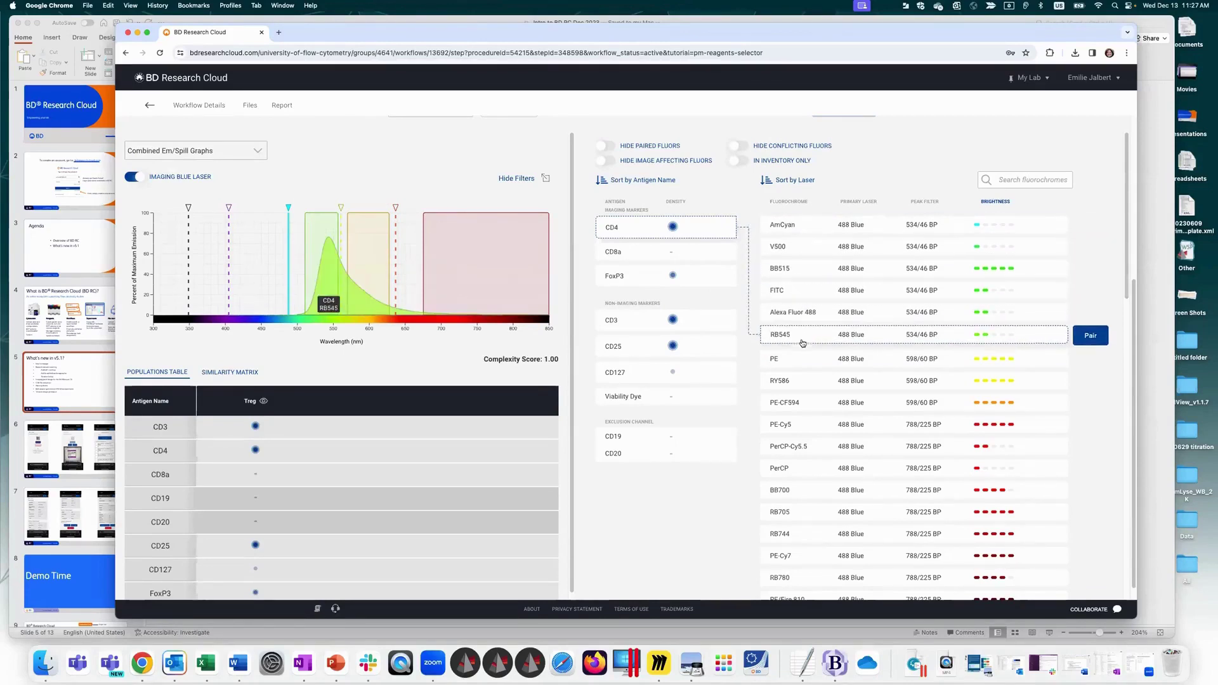
Step: Preview the emission of CD4 with the blue-laser fluorochromes from PE through BB700
left_click(796, 366)
left_click(793, 382)
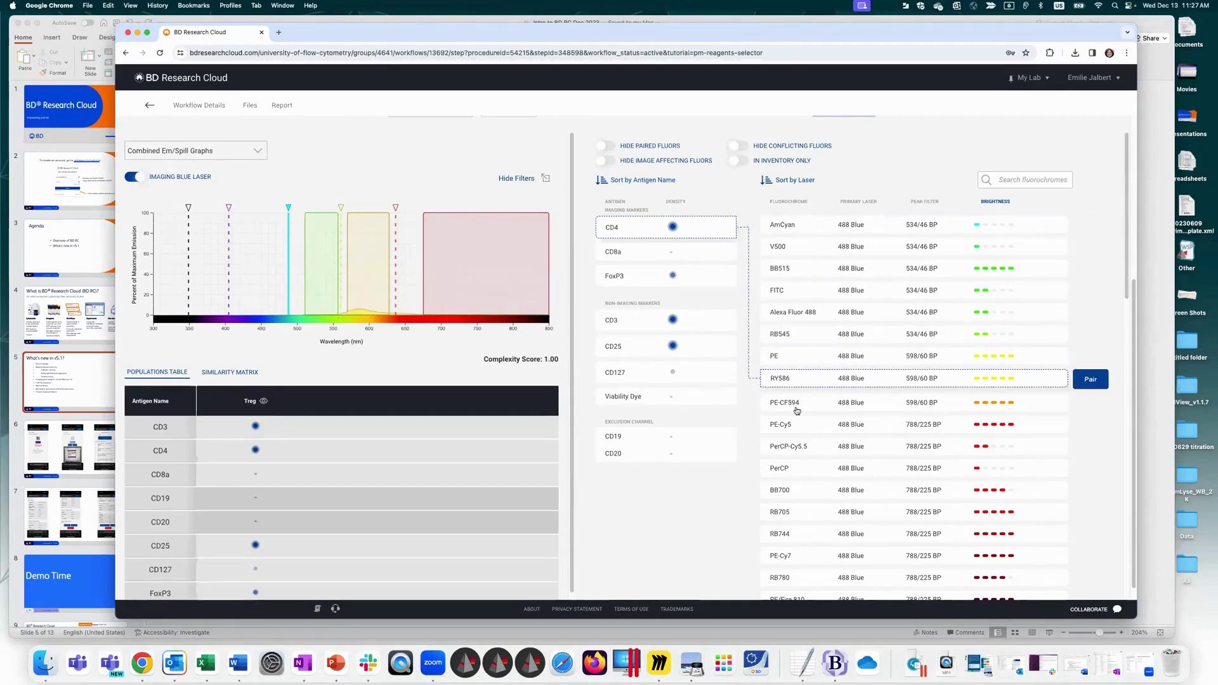
left_click(796, 404)
left_click(809, 429)
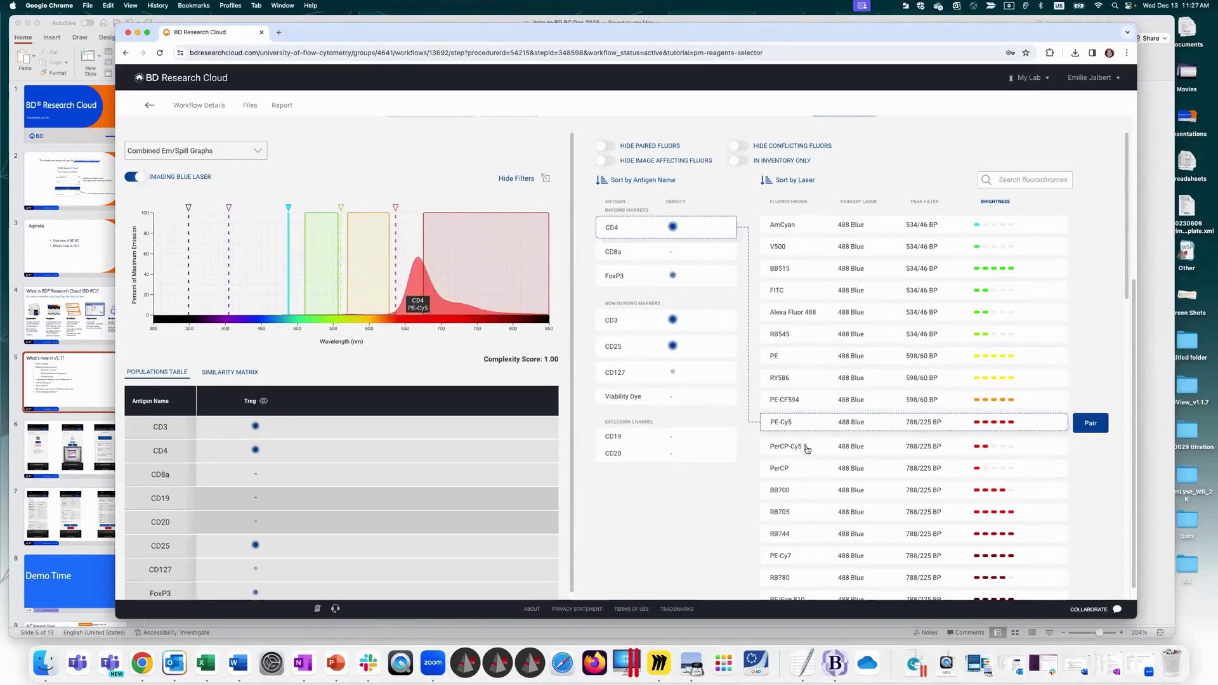
left_click(806, 448)
left_click(818, 468)
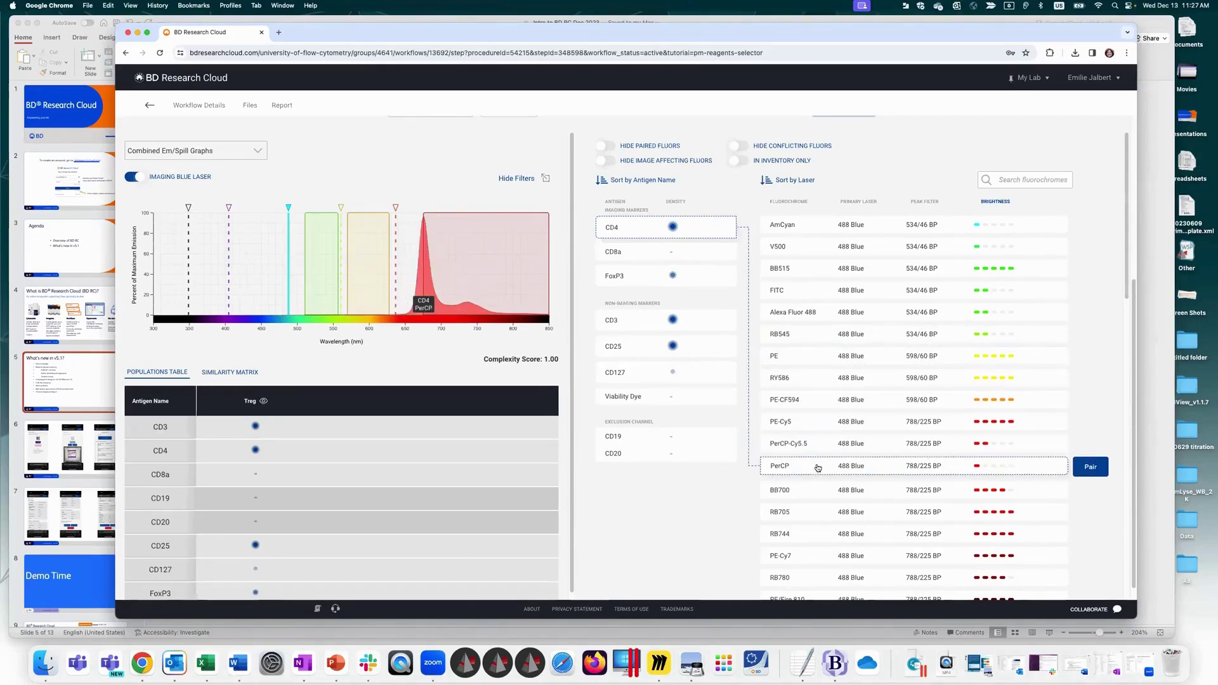
left_click(821, 489)
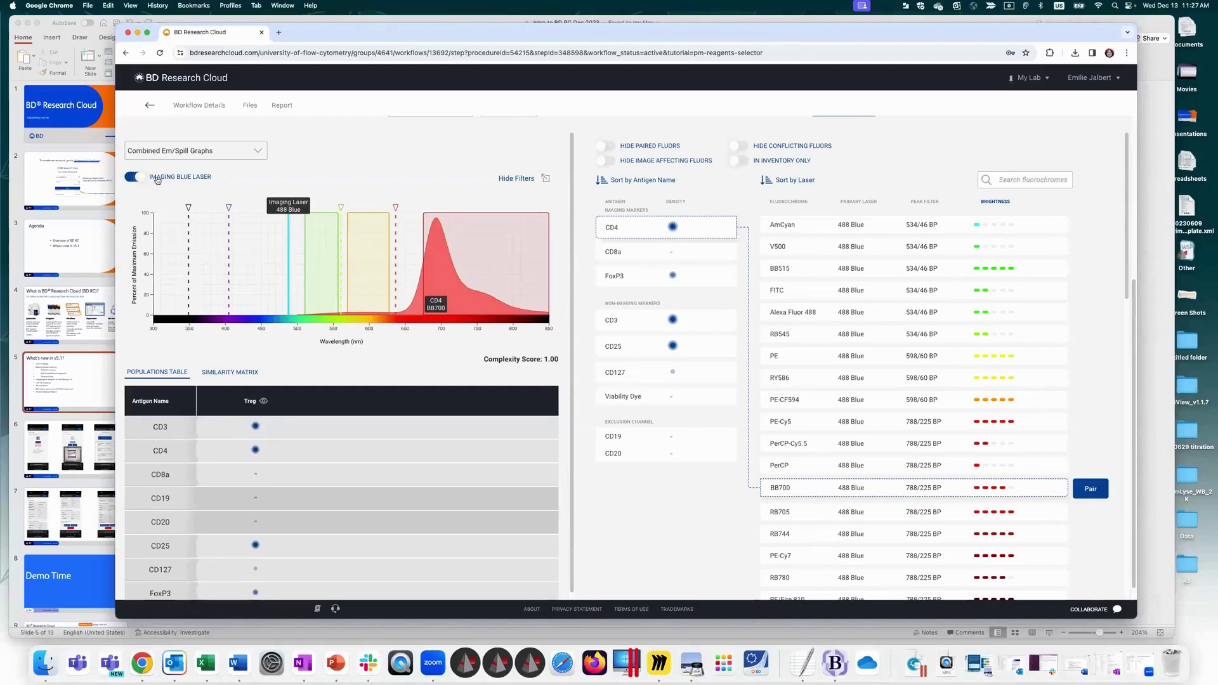
Step: Turn off the imaging blue laser display and examine all lasers' plots for BB700 in the Stacked Em/Spill Graphs
left_click(131, 177)
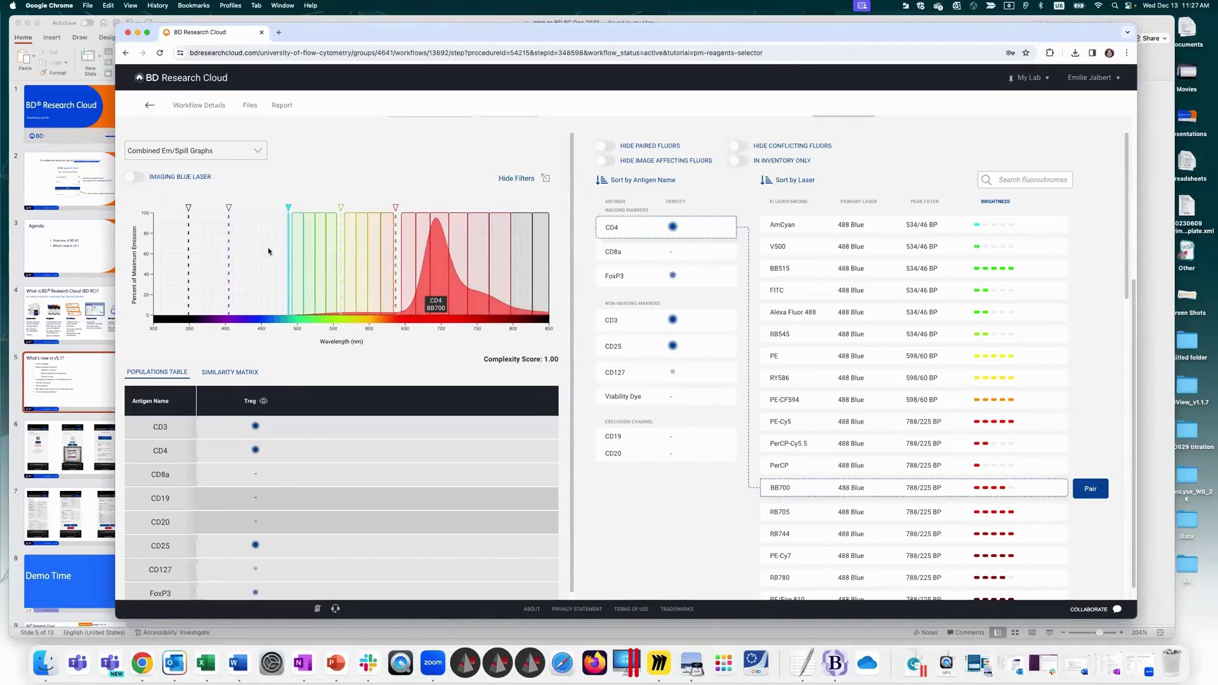
left_click(200, 151)
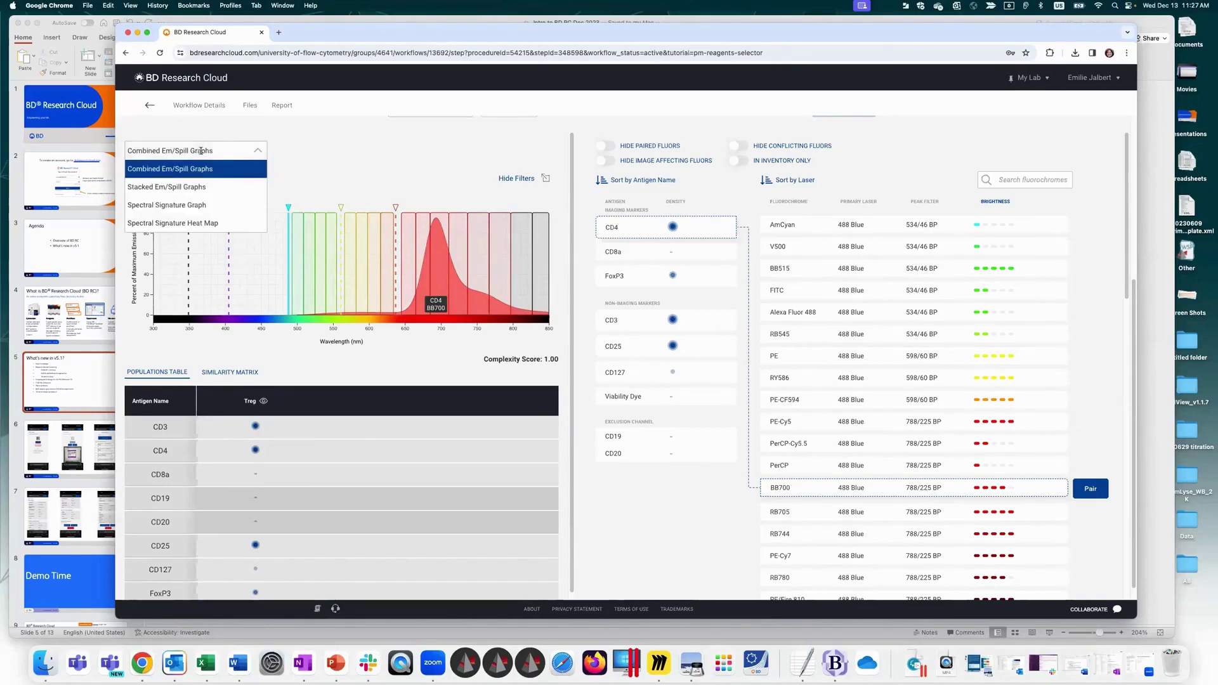
left_click(208, 189)
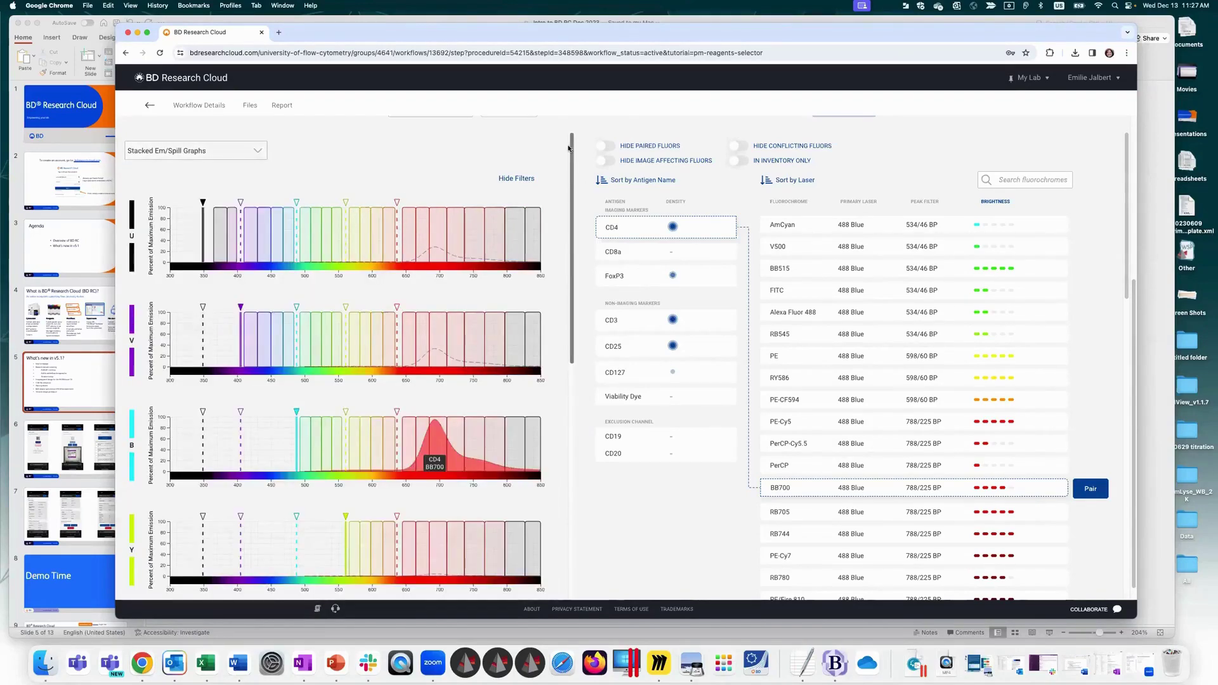
scroll(573, 299, "down", 2)
scroll(573, 299, "down", 10)
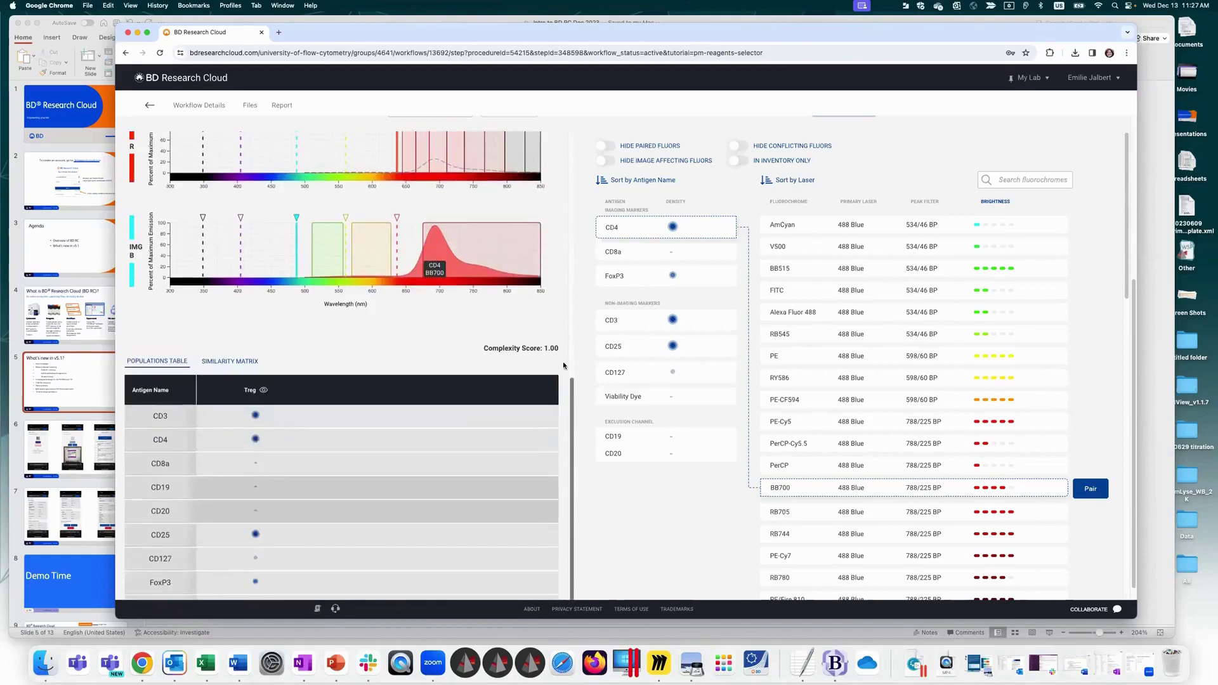
scroll(577, 222, "up", 10)
scroll(579, 172, "up", 3)
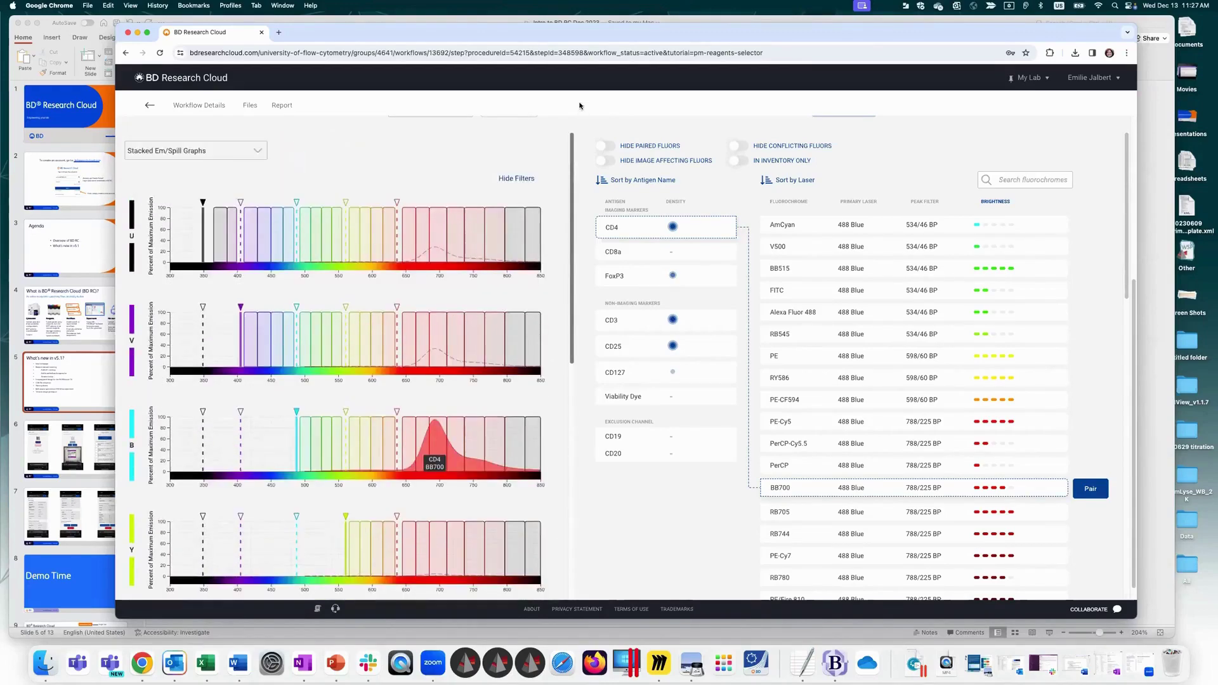
Step: View BB700 as a Spectral Signature Graph and as a Spectral Signature Heat Map
left_click(189, 150)
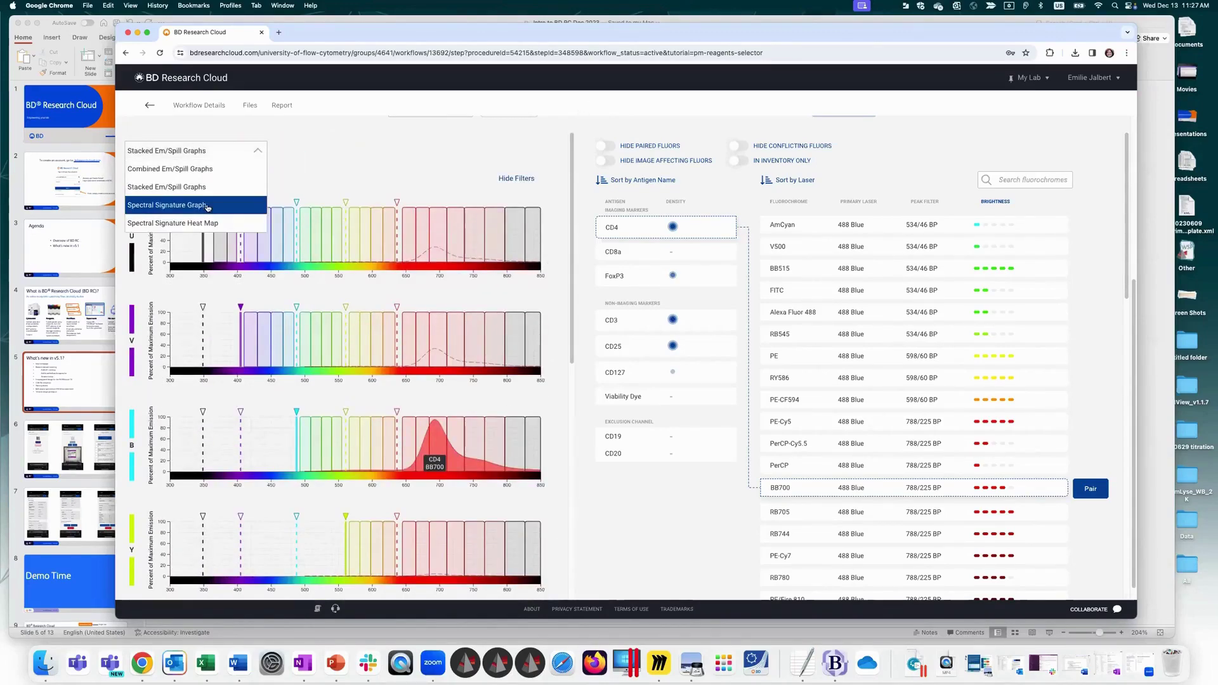
key("Return")
left_click(197, 150)
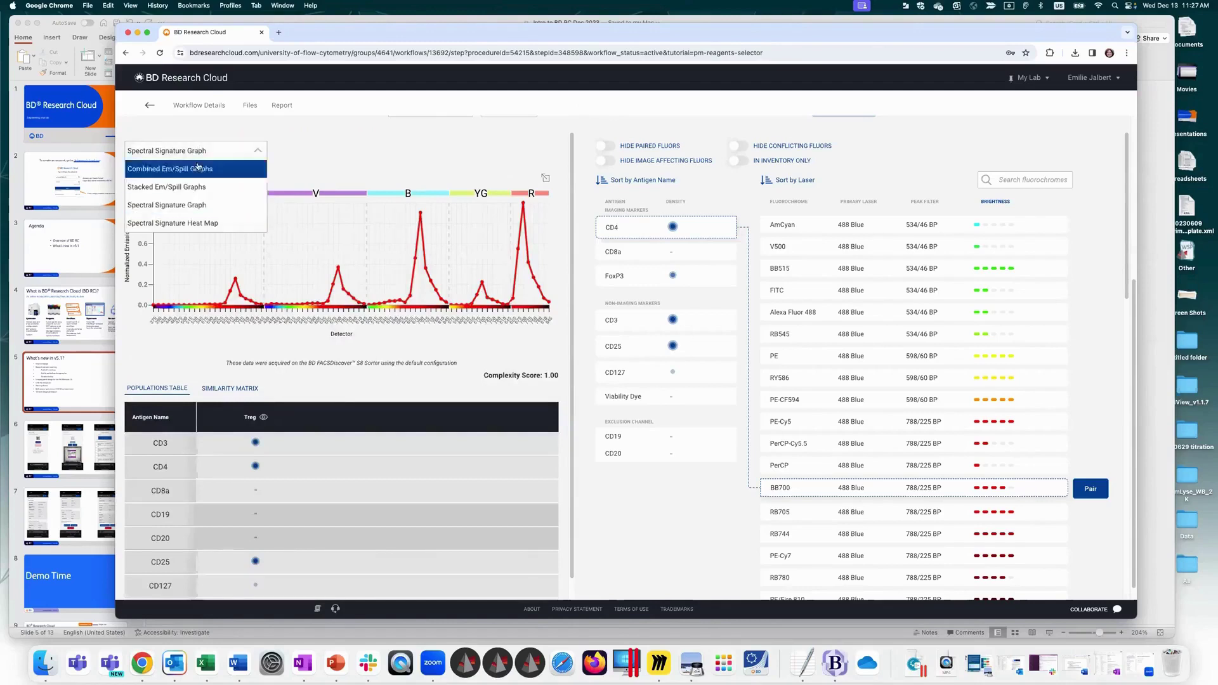
left_click(205, 222)
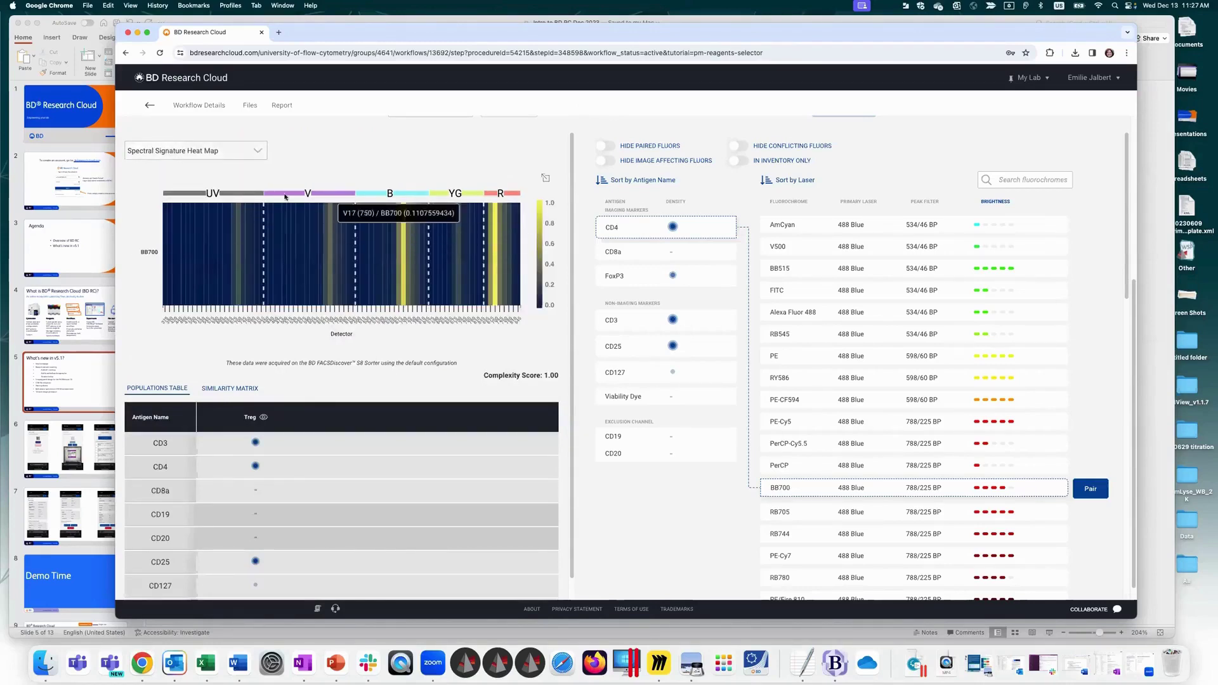
Step: Set the graph to Combined Em/Spill Graphs and turn on the imaging blue laser display
left_click(240, 156)
key("Up")
key("Up")
key("Up")
key("Return")
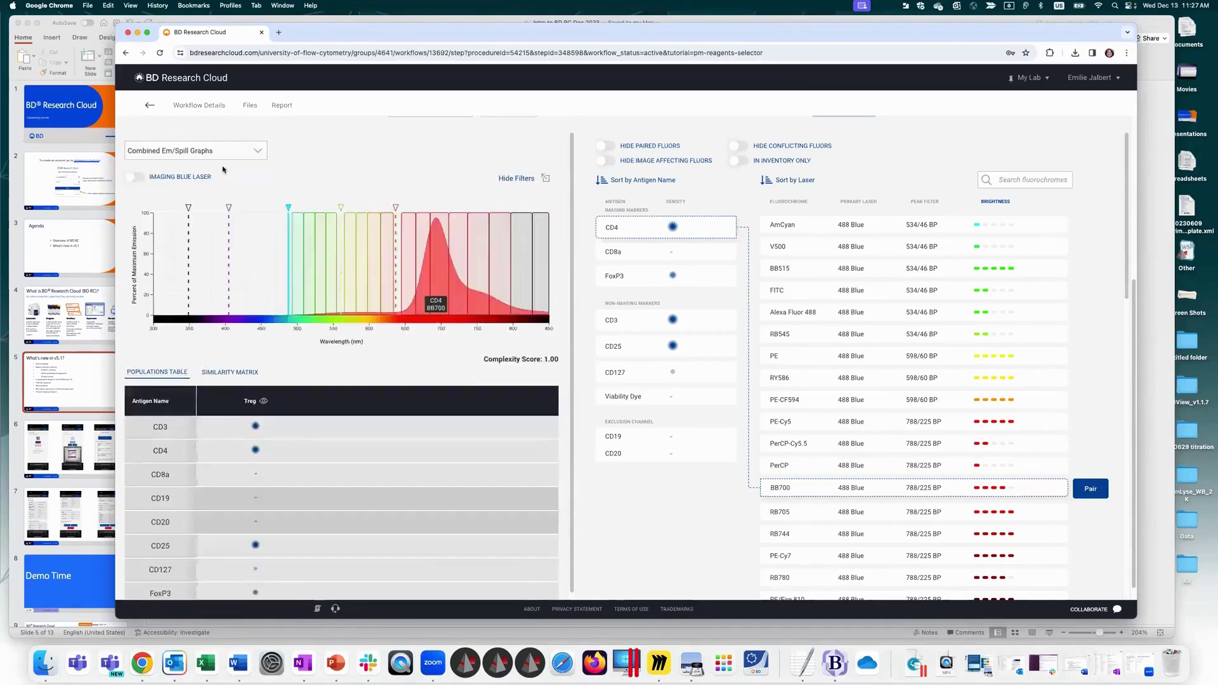
left_click(135, 176)
Step: Preview BB515 for CD4, choose FITC instead and pair it with the marker
left_click(801, 271)
left_click(801, 296)
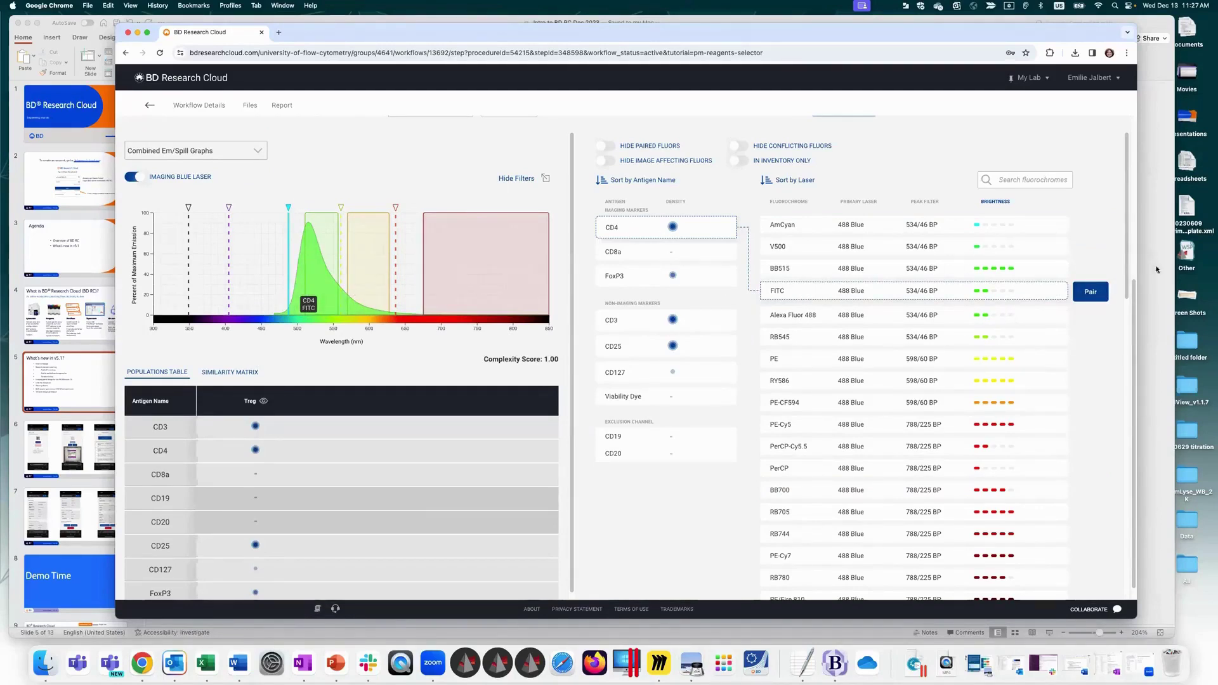
left_click(1092, 293)
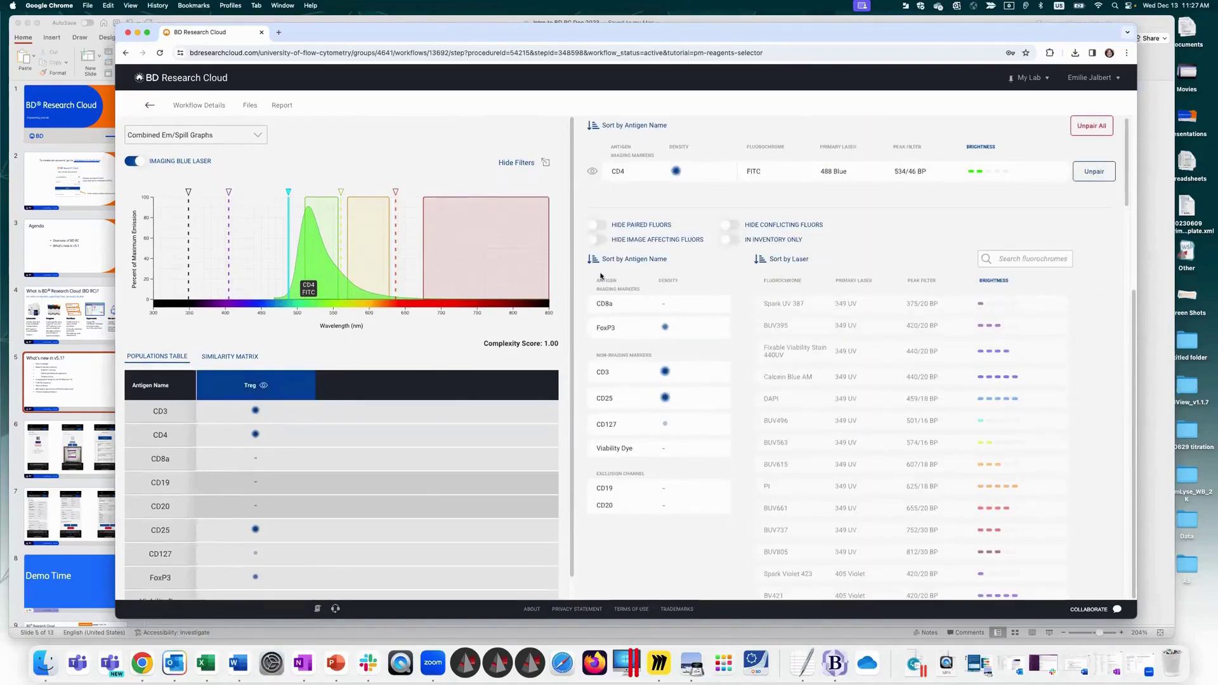
Step: Select the CD8a imaging marker and preview its overlap with CD4 FITC using PE, PE-CF594, PE-Cy5 and PerCP-Cy5.5
left_click(678, 308)
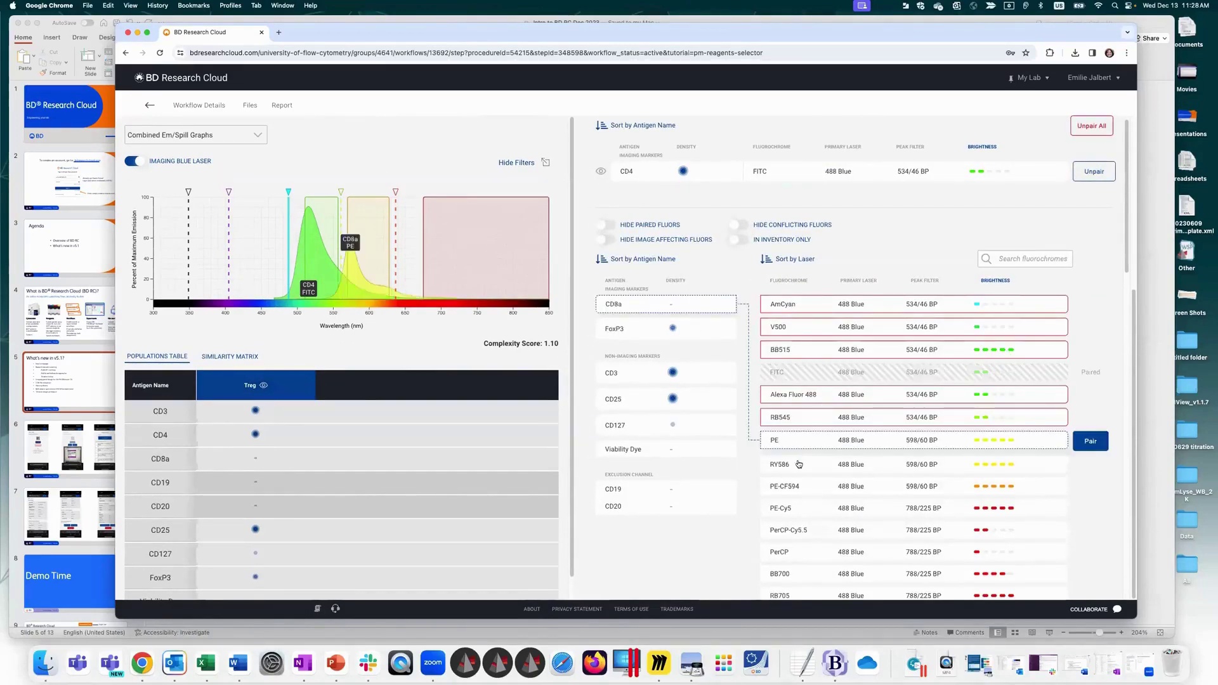
left_click(796, 483)
left_click(793, 519)
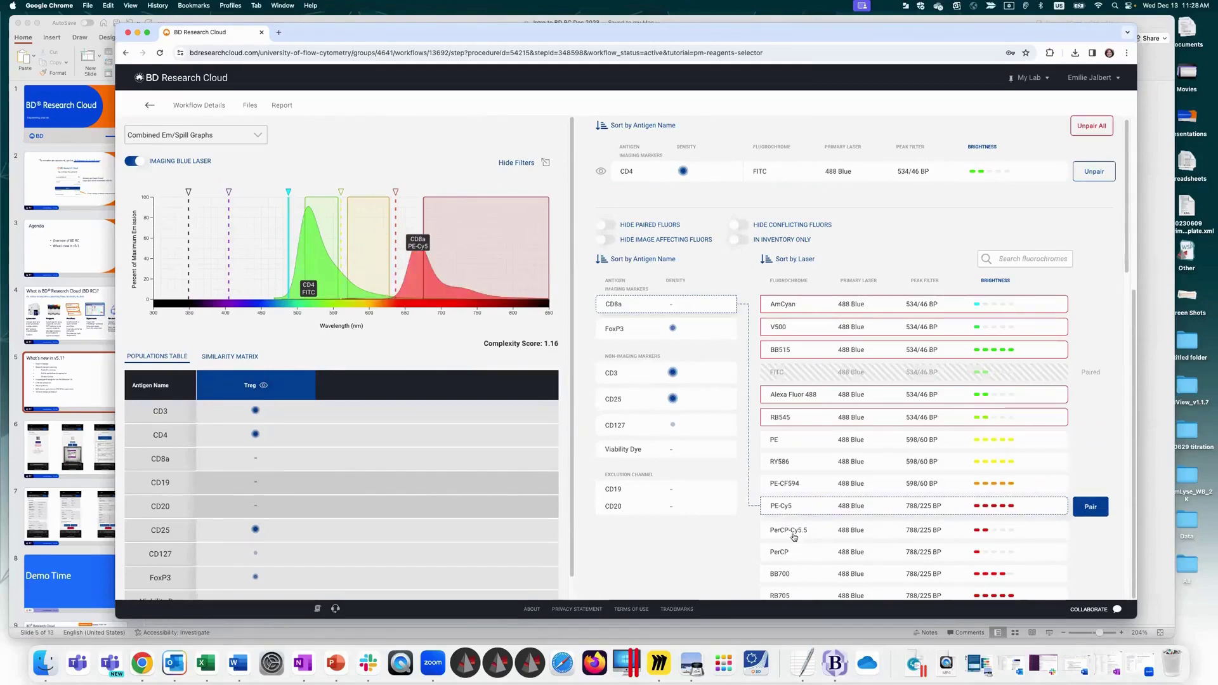
left_click(794, 532)
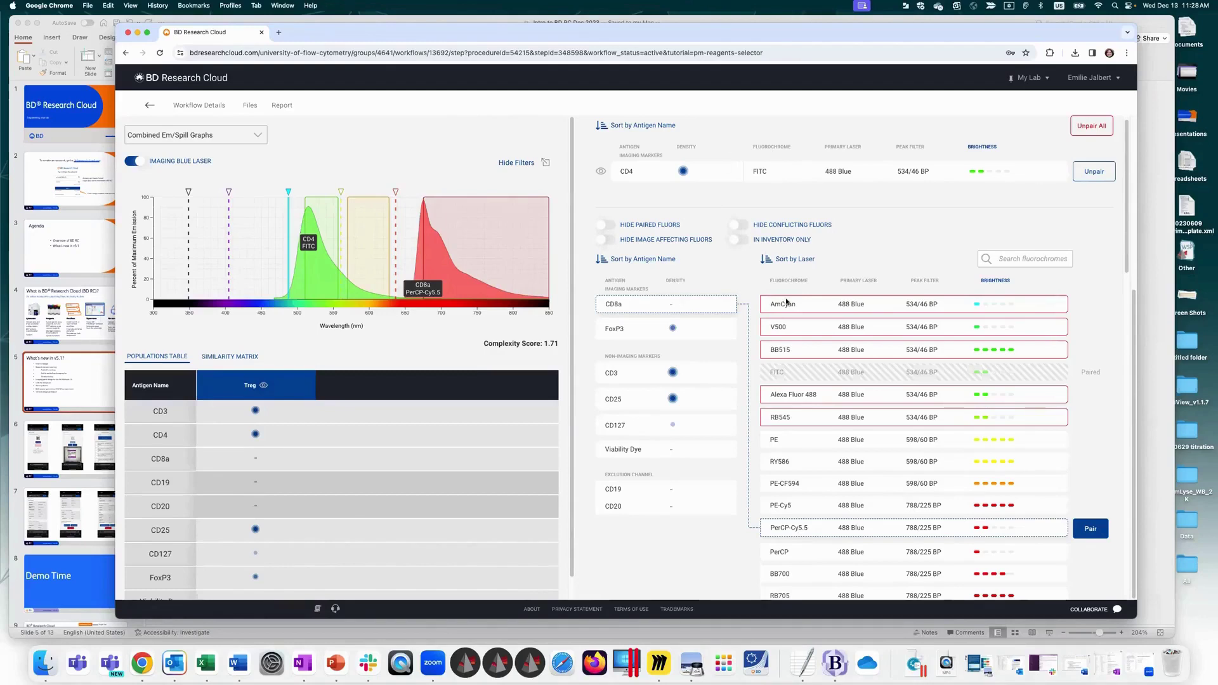
Step: Check the peak filter conflict for AmCyan and preview CD8a with AmCyan, V500, BB515, PE and RY586
mouse_move(826, 307)
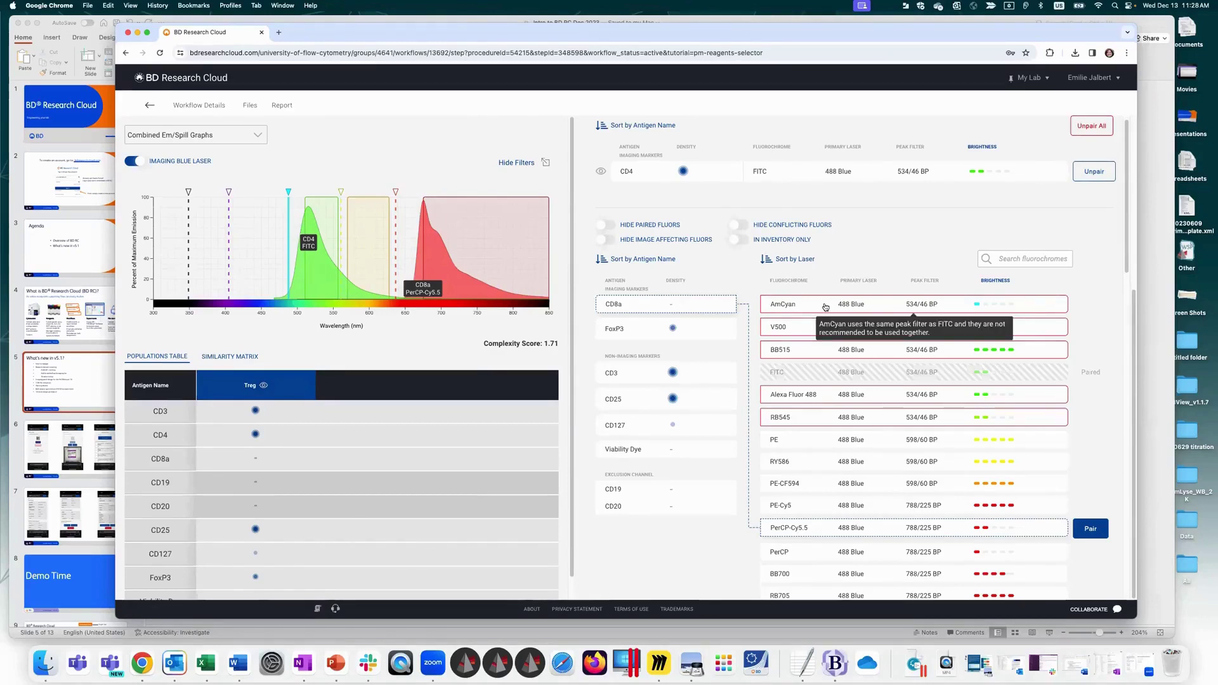
left_click(825, 307)
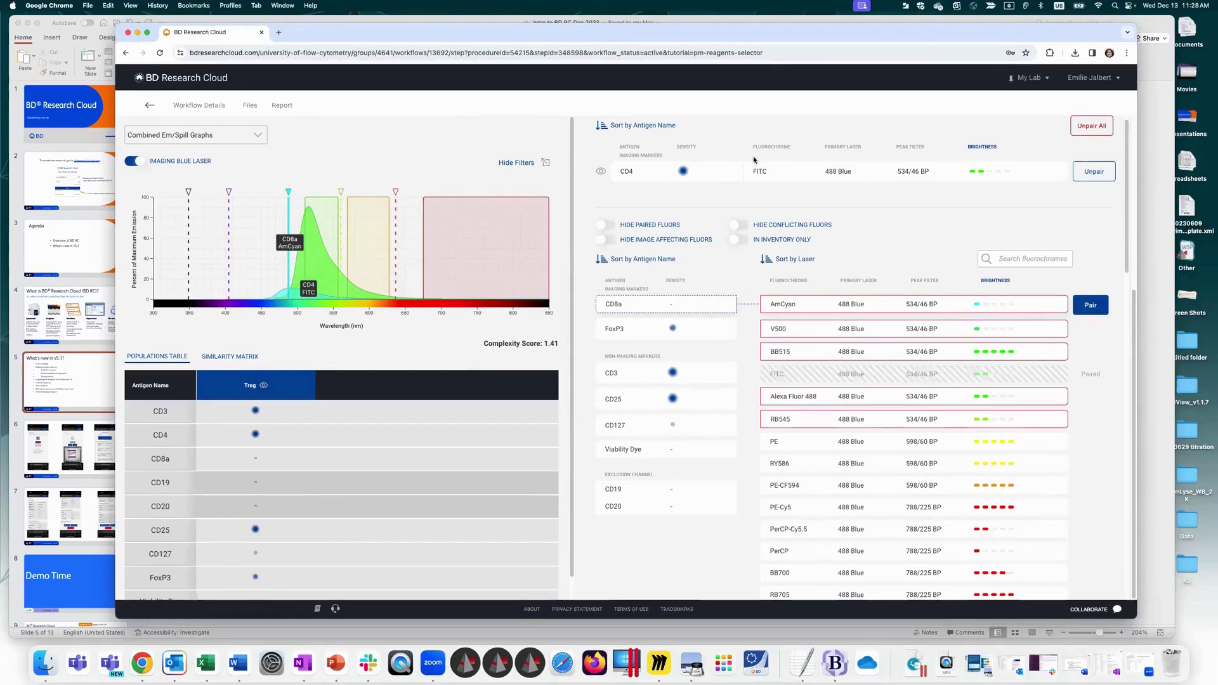
left_click(804, 335)
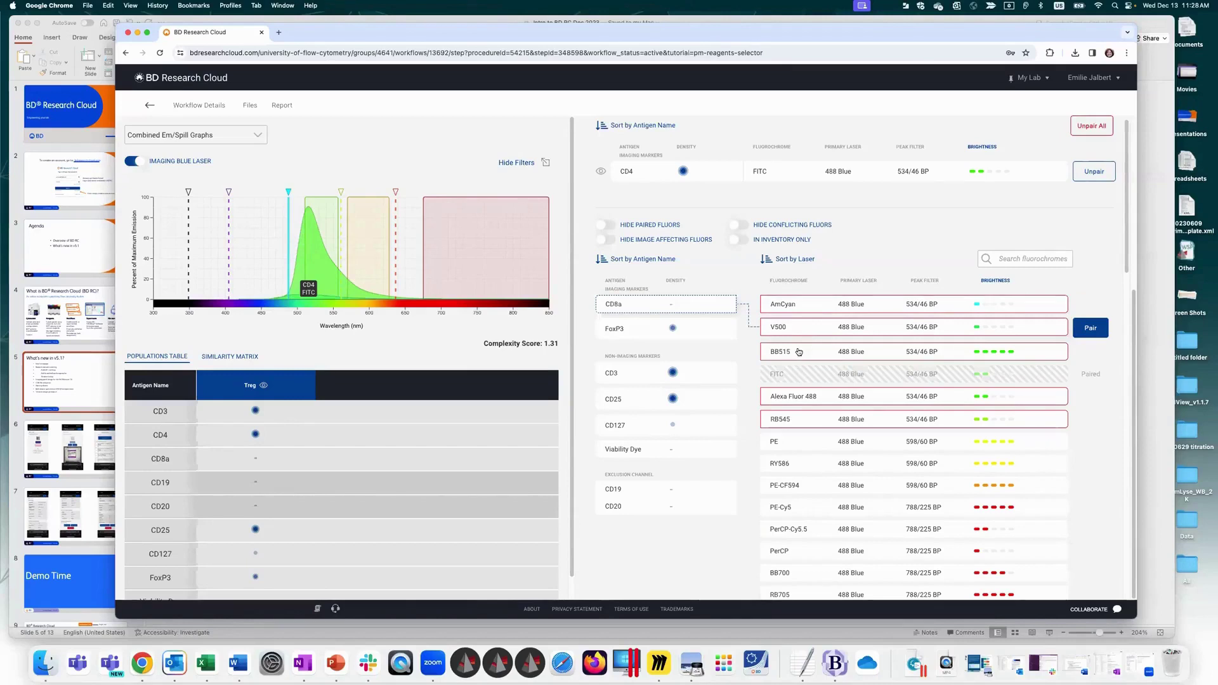
left_click(798, 351)
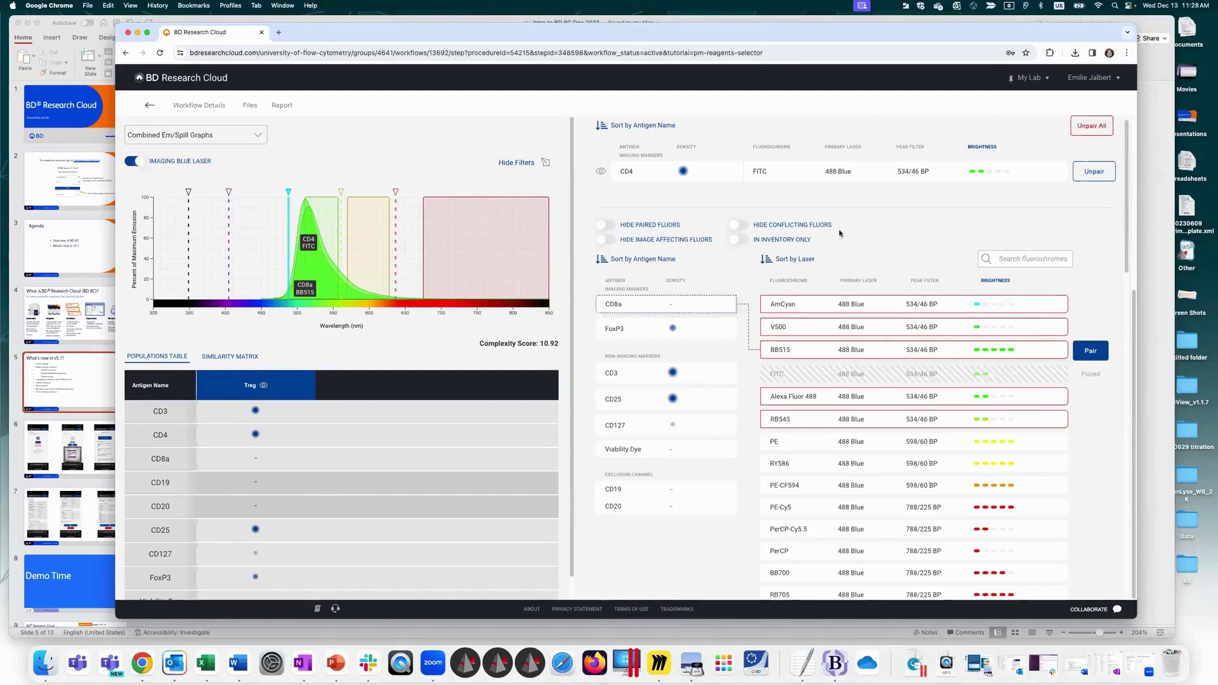
left_click(880, 444)
left_click(881, 468)
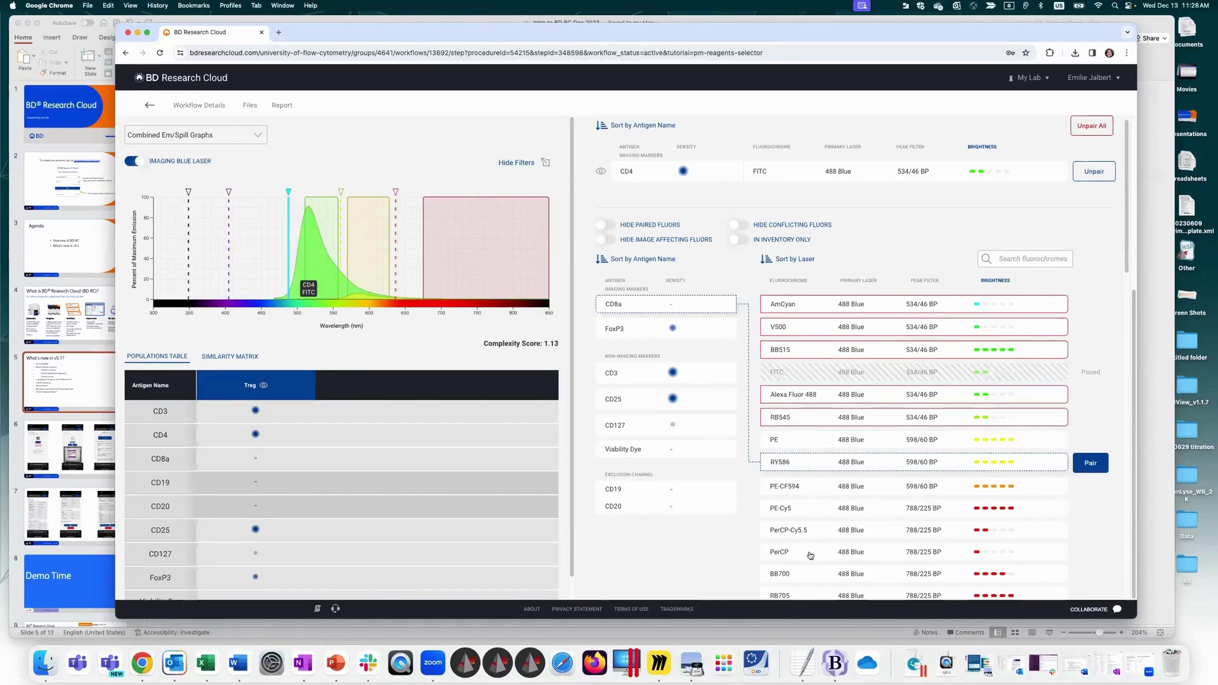
Step: Examine the fluorochrome sort options and reverse the laser sort order, leaving it in its original direction
left_click(792, 260)
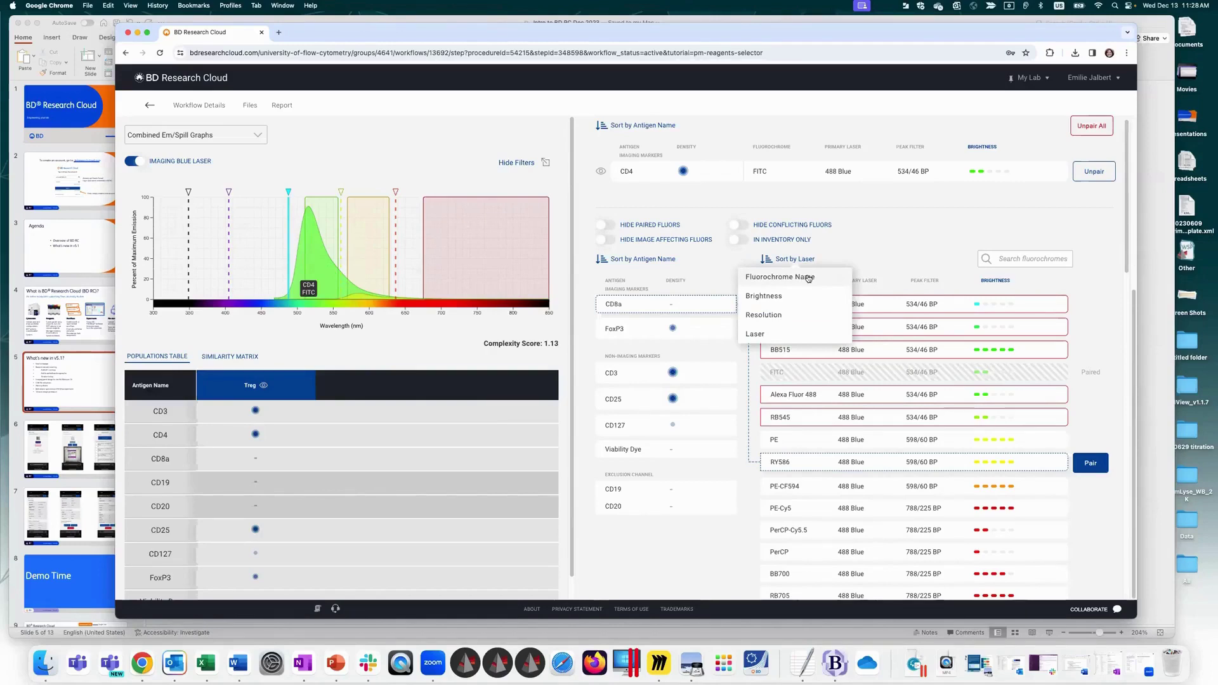
left_click(1017, 259)
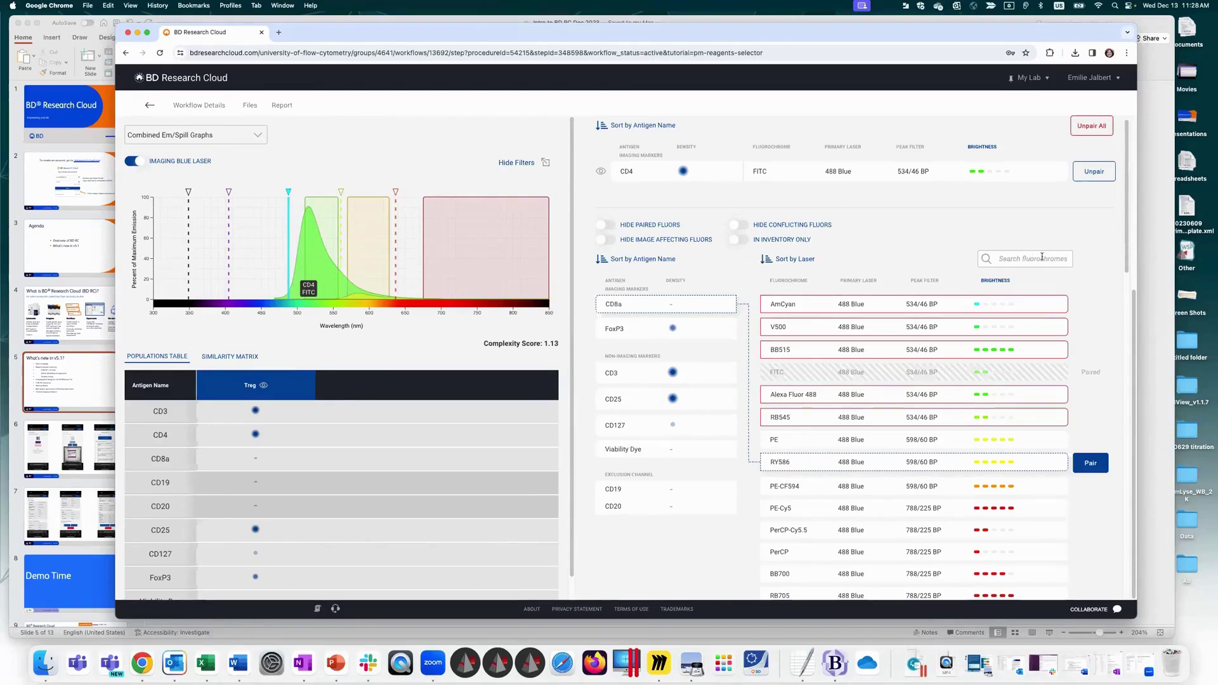
left_click(795, 260)
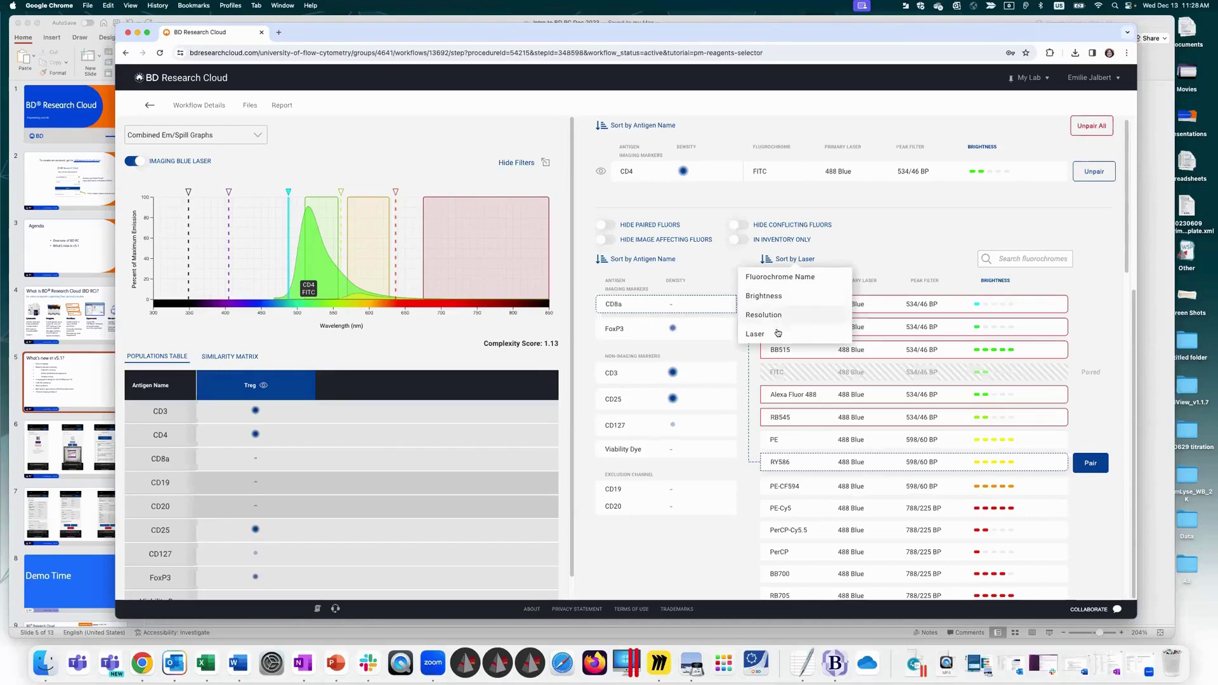
left_click(767, 261)
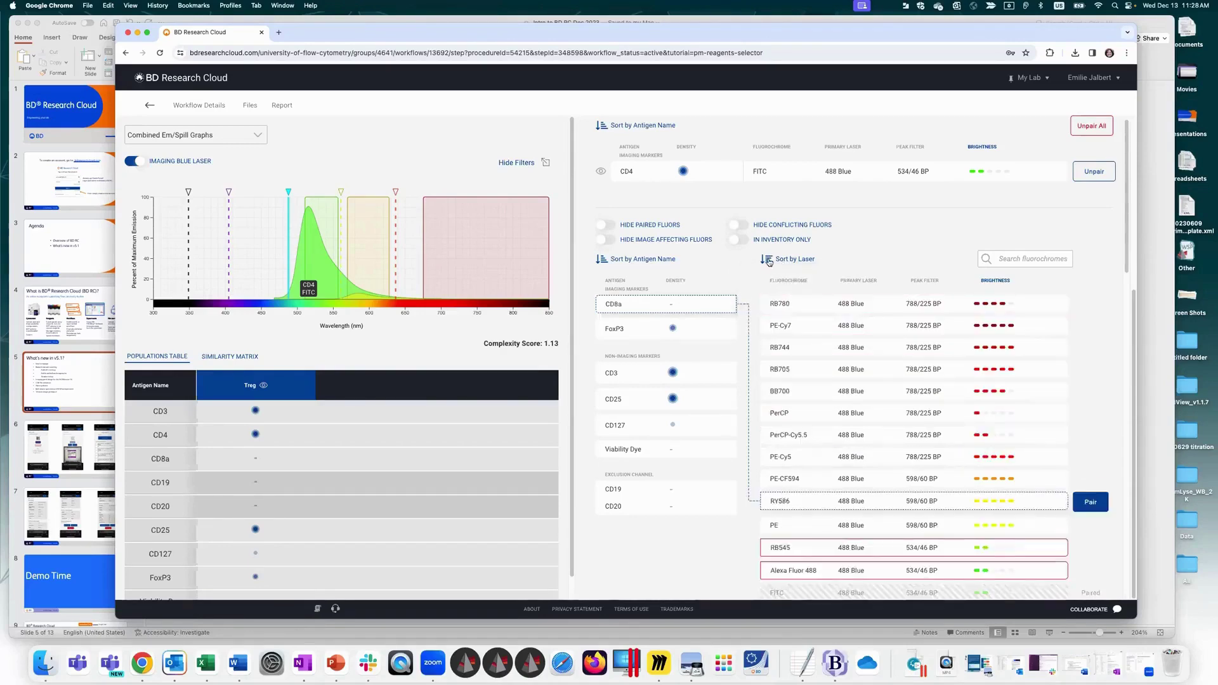
left_click(767, 261)
left_click(766, 261)
left_click(767, 260)
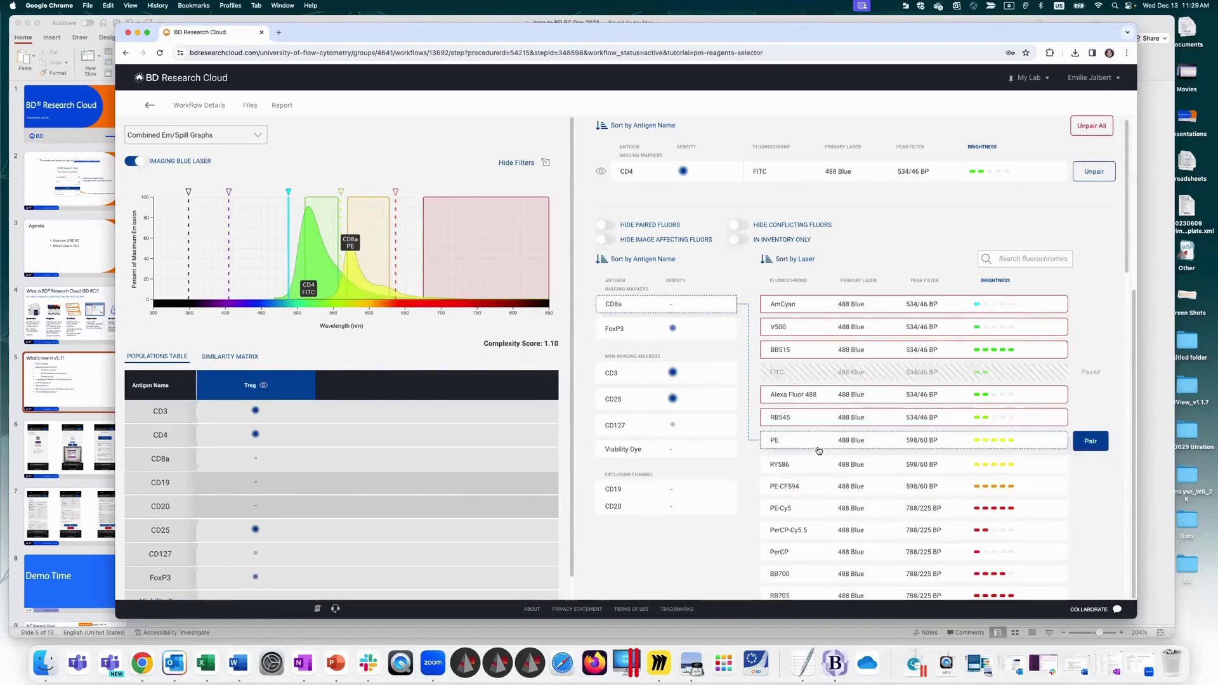
Step: Pair CD8a with PE, preview PerCP-Cy5.5 and BB700 for the FoxP3 imaging marker, and pair FoxP3 with RB705
left_click(1092, 445)
left_click(682, 340)
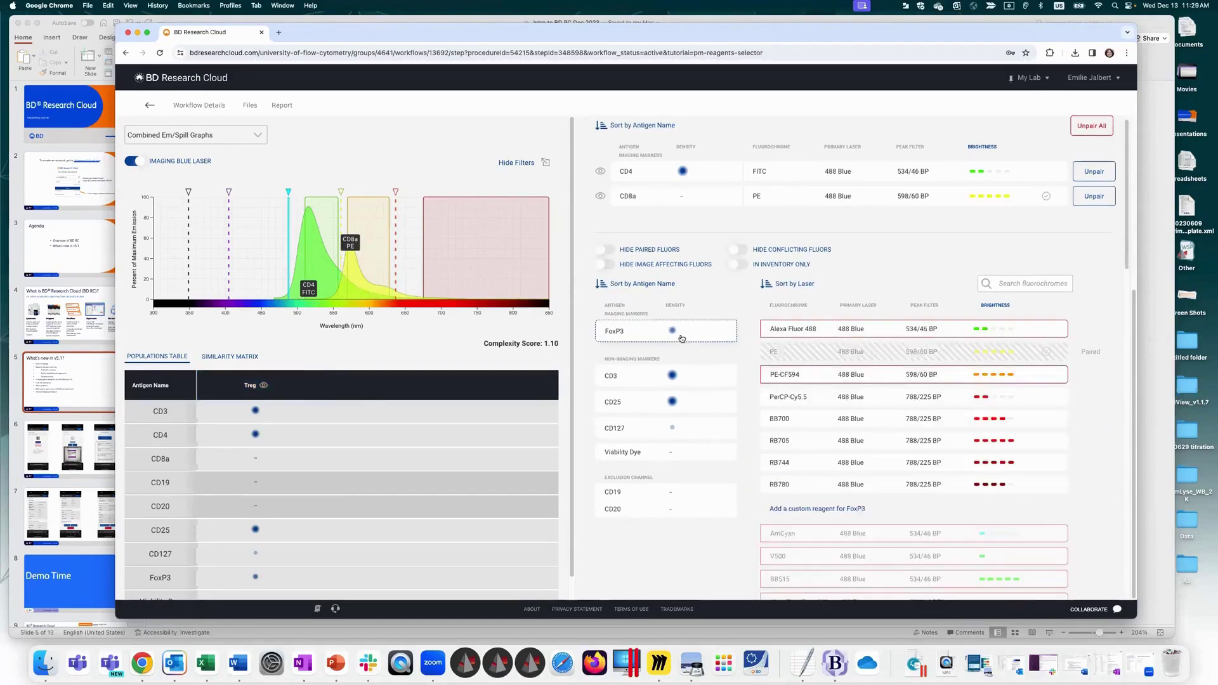
left_click(807, 397)
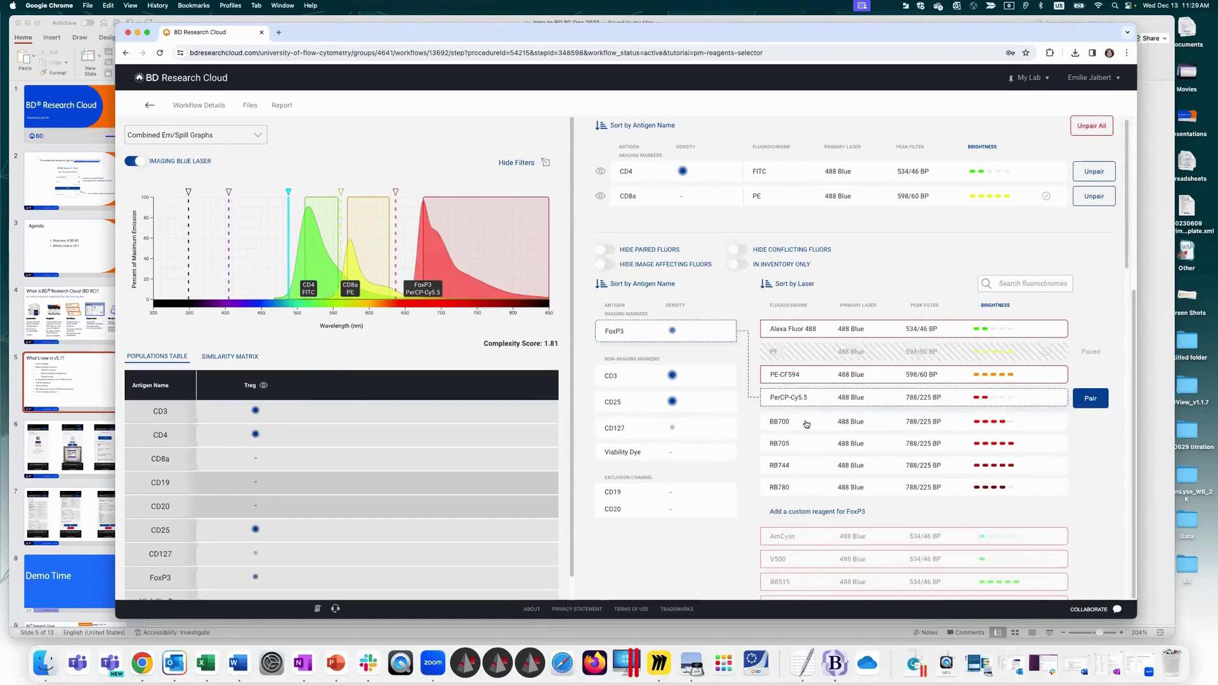
left_click(807, 423)
left_click(806, 448)
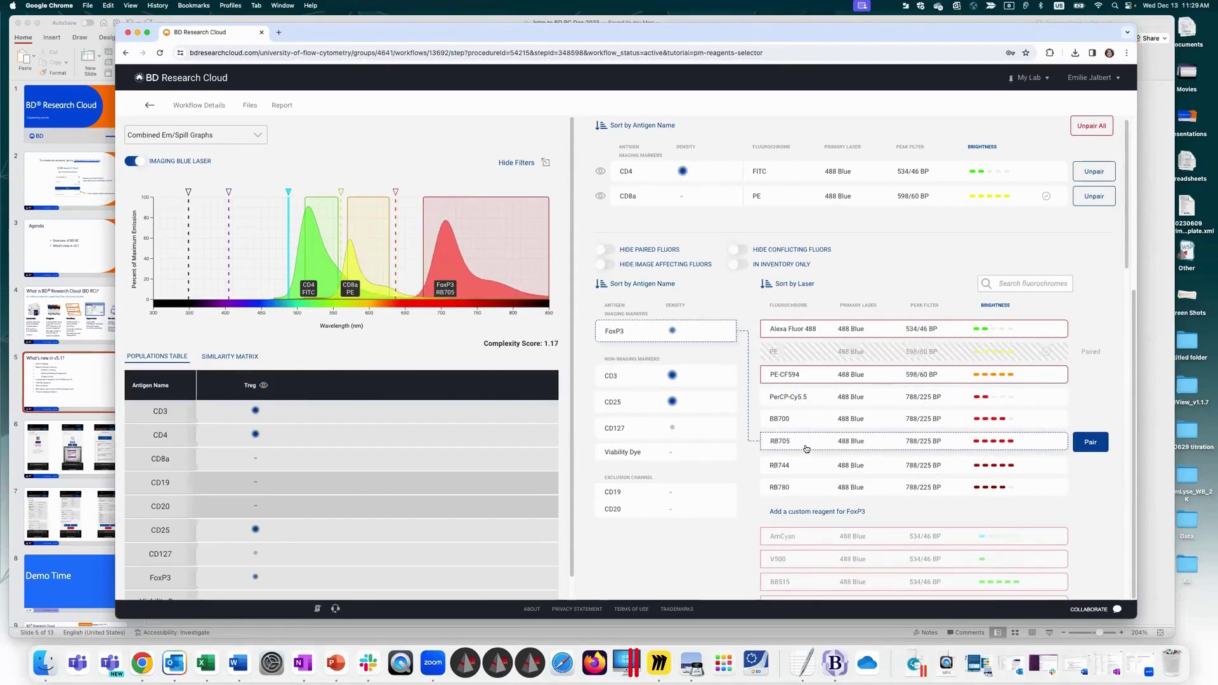
left_click(1105, 442)
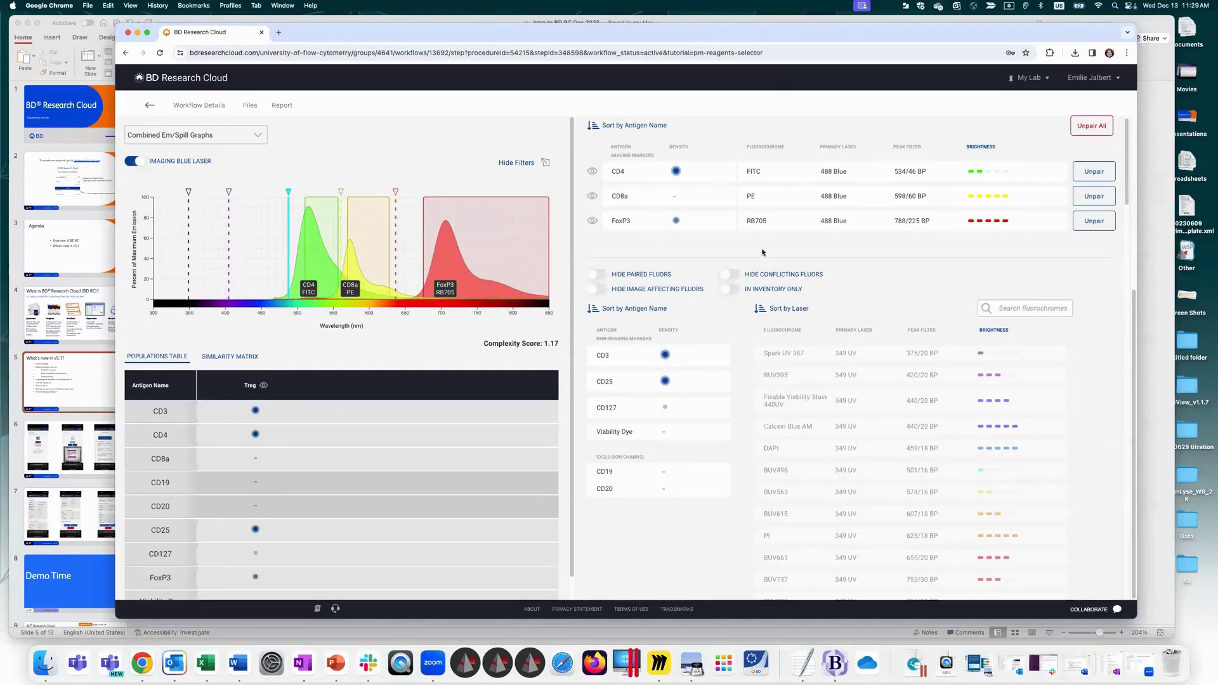
Step: Select the non-imaging marker CD3, check the conflict warning for BB515, and preview CD3 with BB515 and NovaFluor Blue 530
left_click(619, 356)
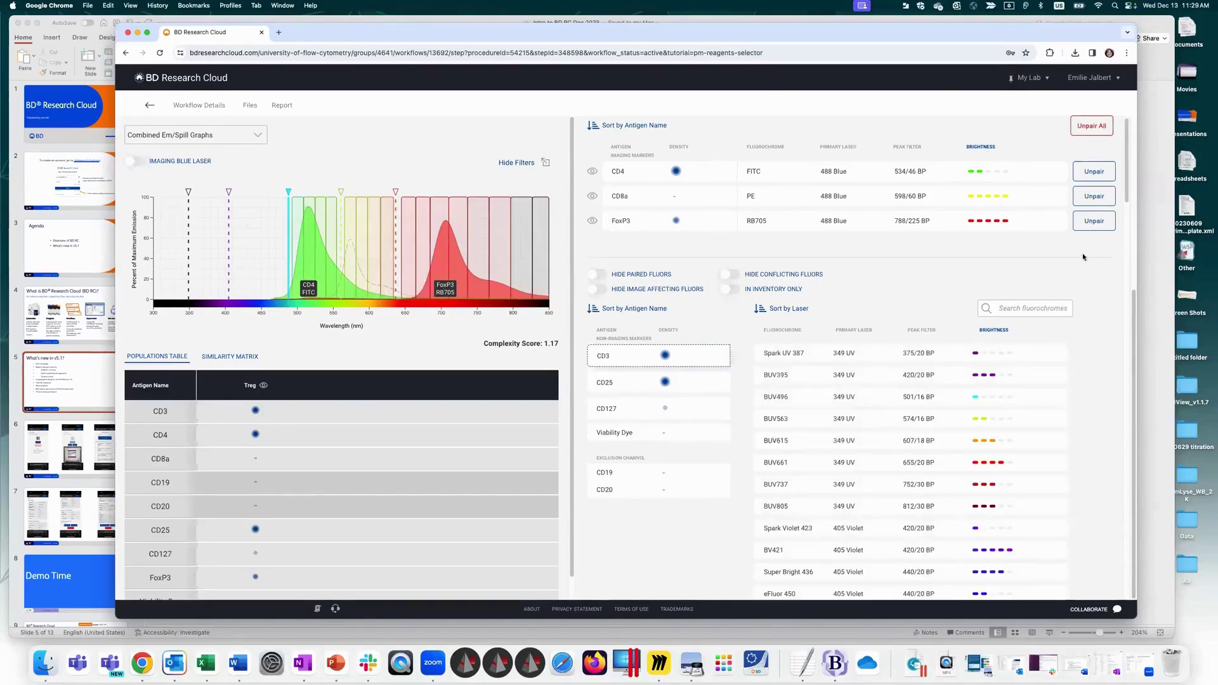
left_click_drag(1126, 191, 1122, 289)
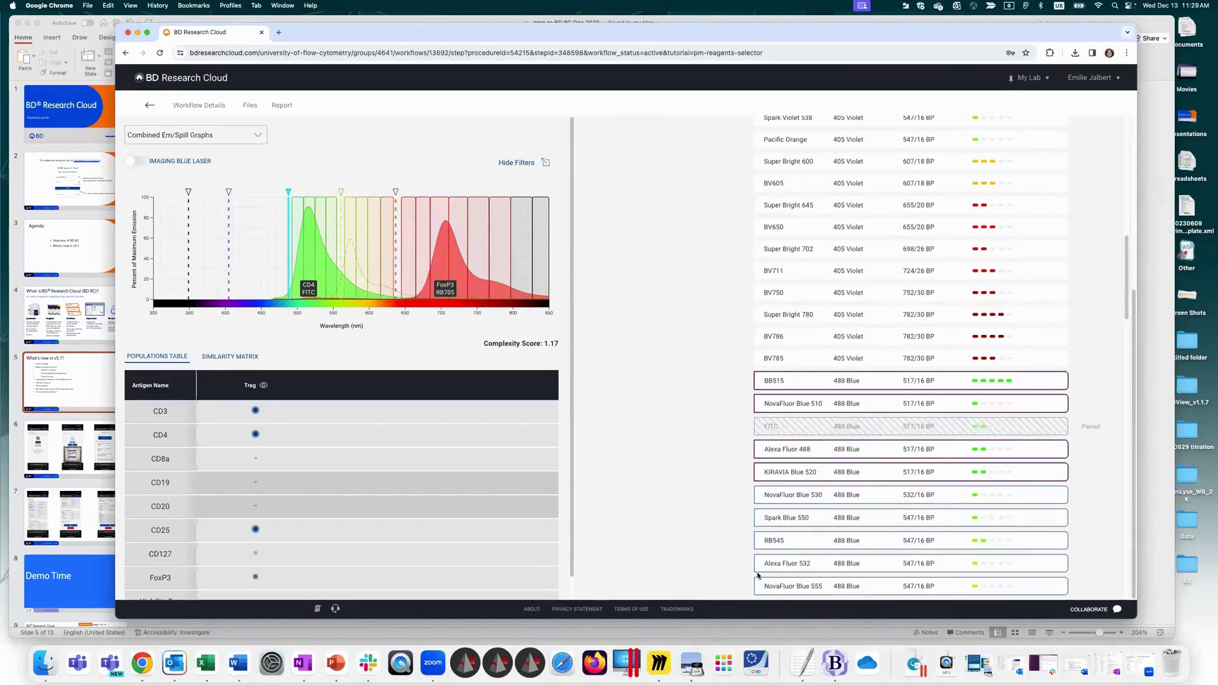
mouse_move(797, 380)
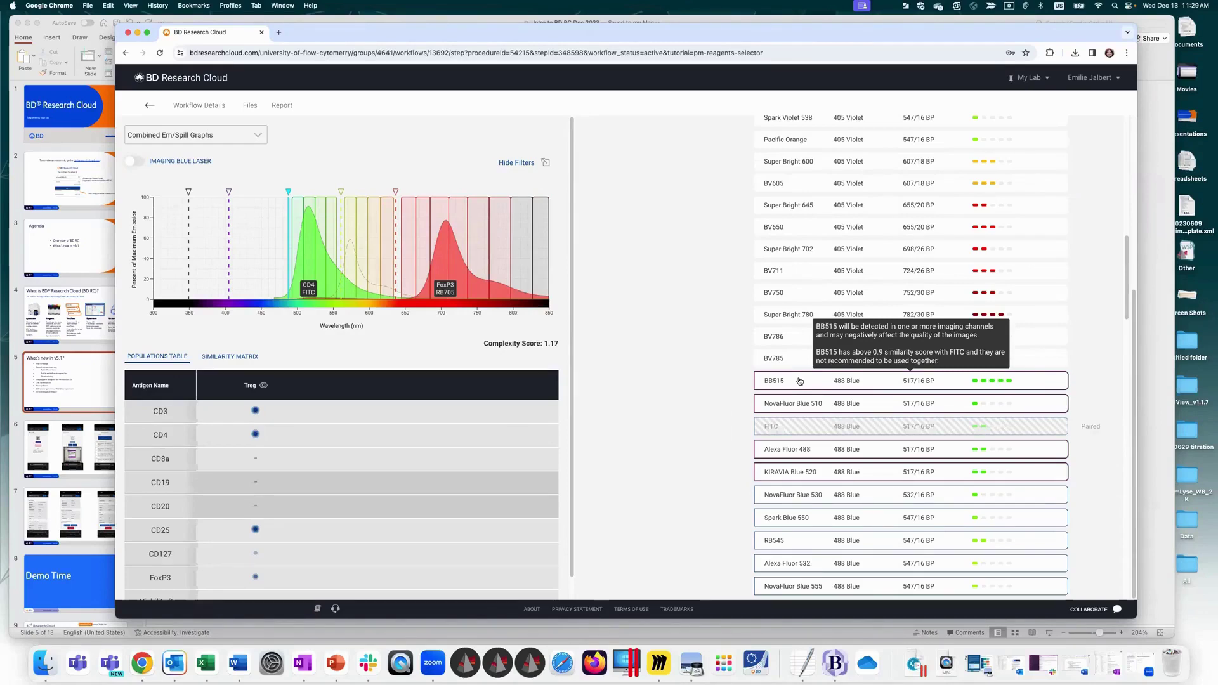
left_click(799, 380)
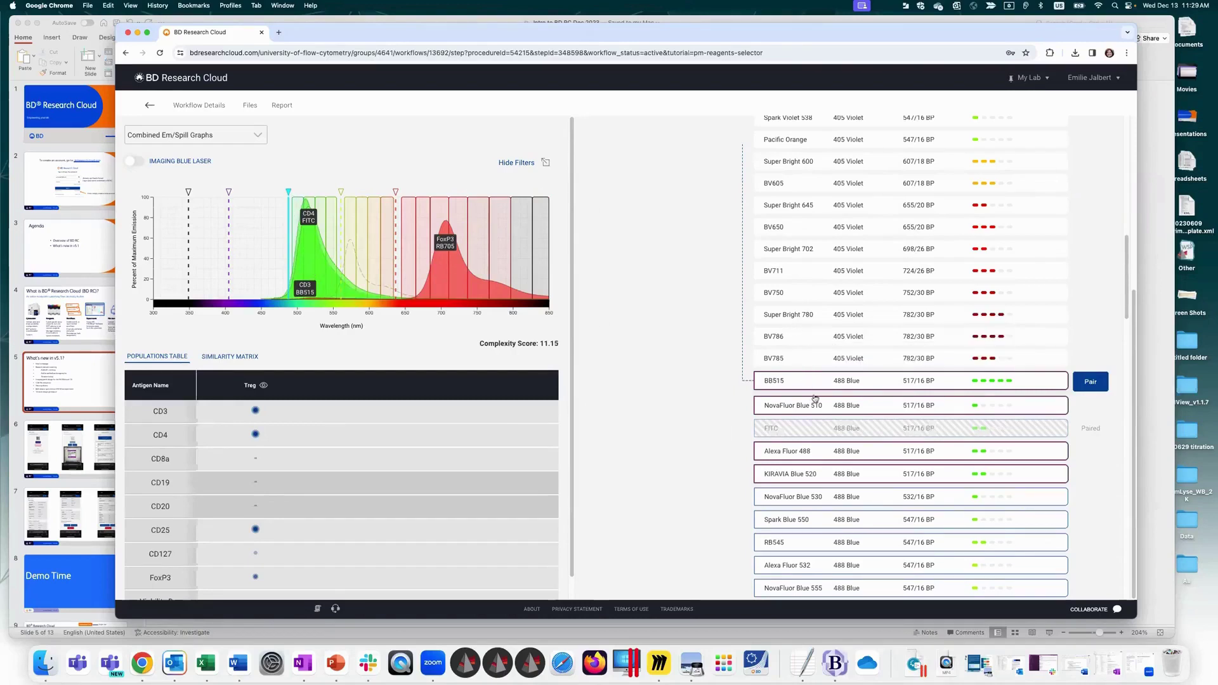
left_click(820, 501)
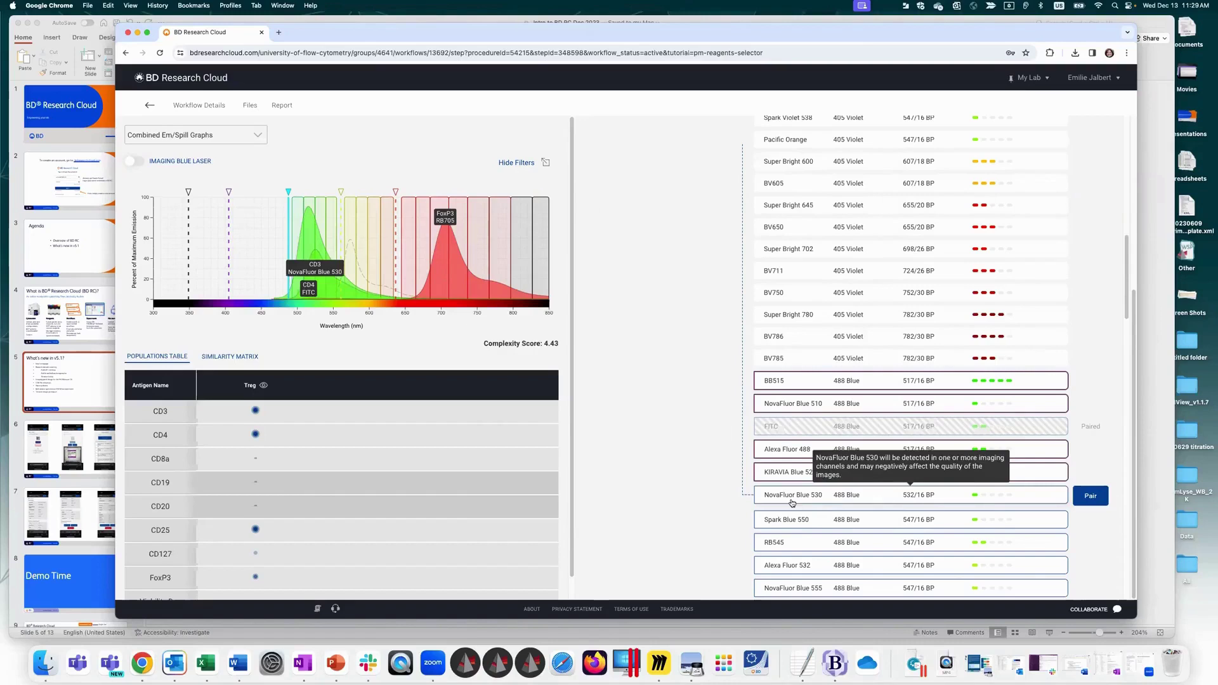
Step: Preview RB545, BUV395 and BUV563 for CD3, turning on the imaging blue laser display
left_click(798, 546)
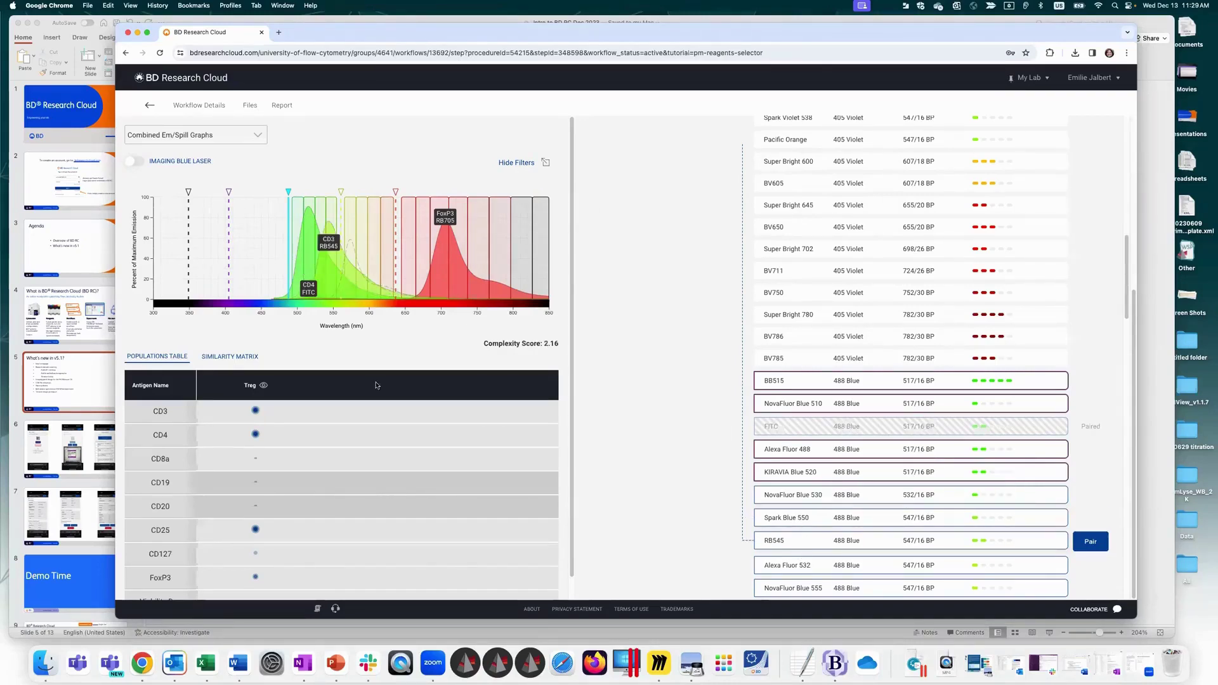
left_click(166, 162)
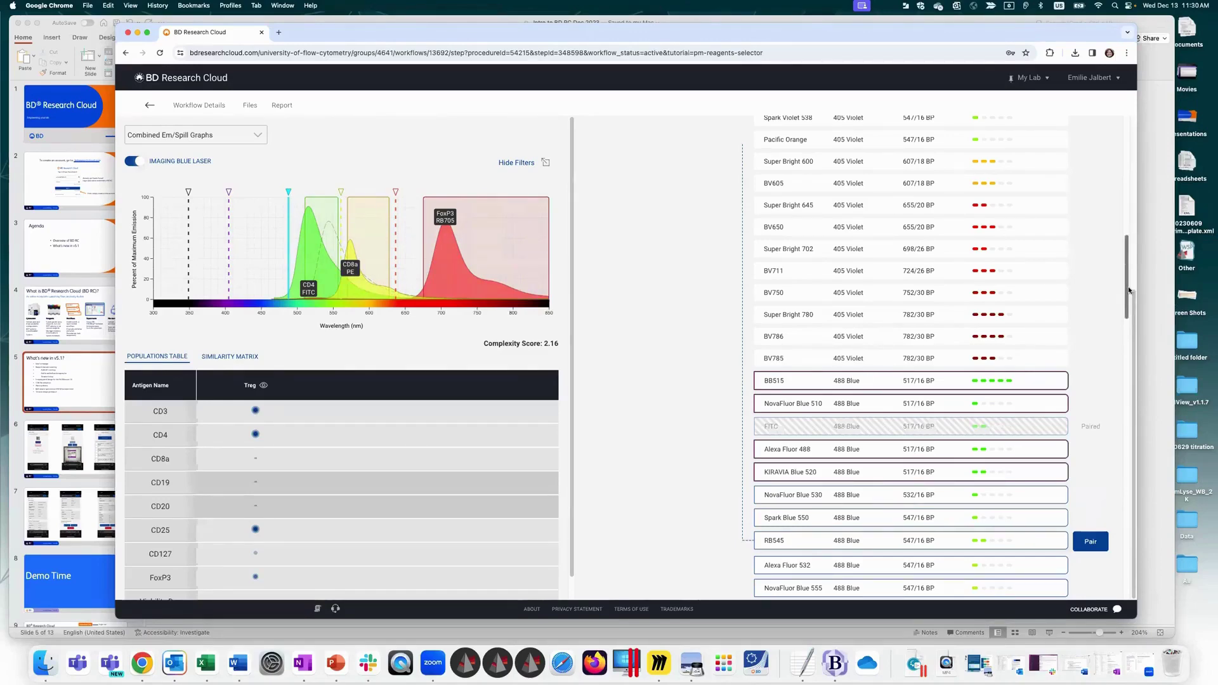
scroll(920, 428, "up", 10)
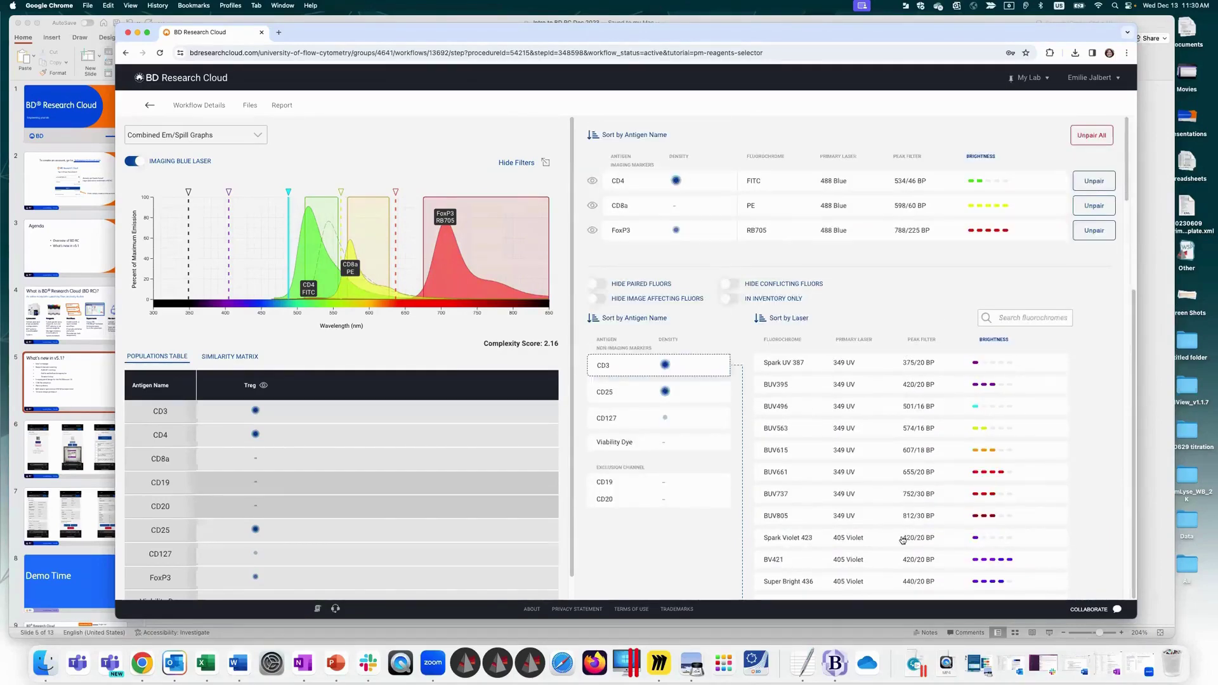
left_click(824, 401)
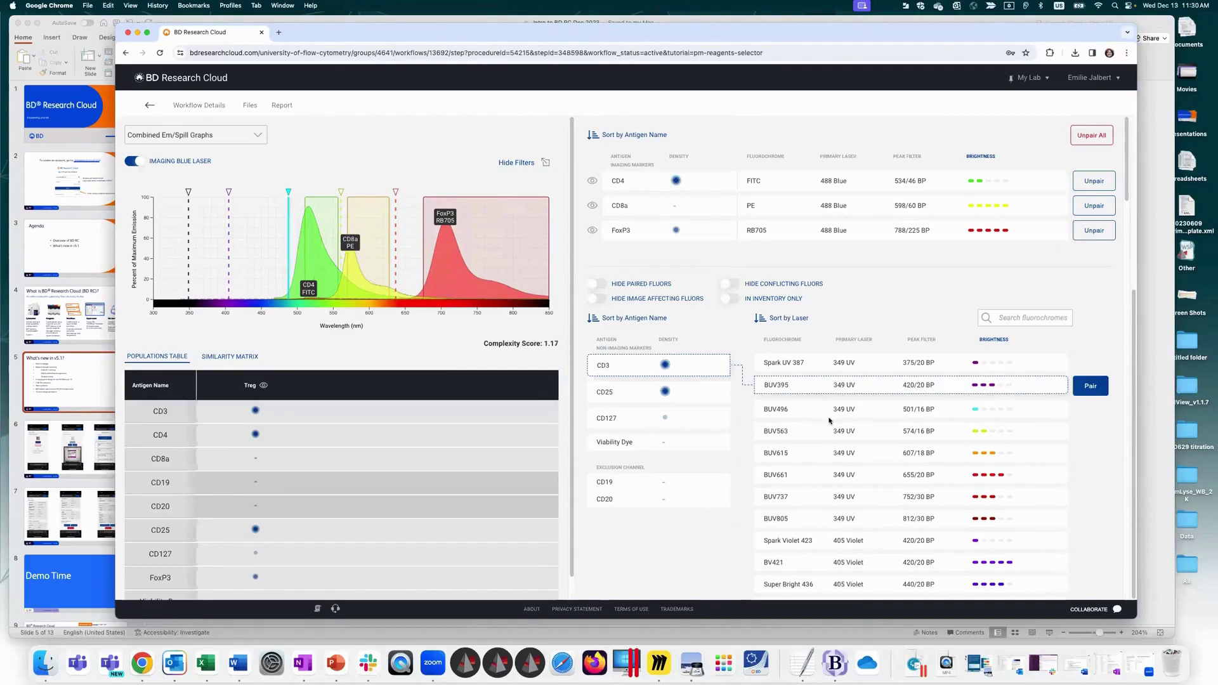
left_click(836, 437)
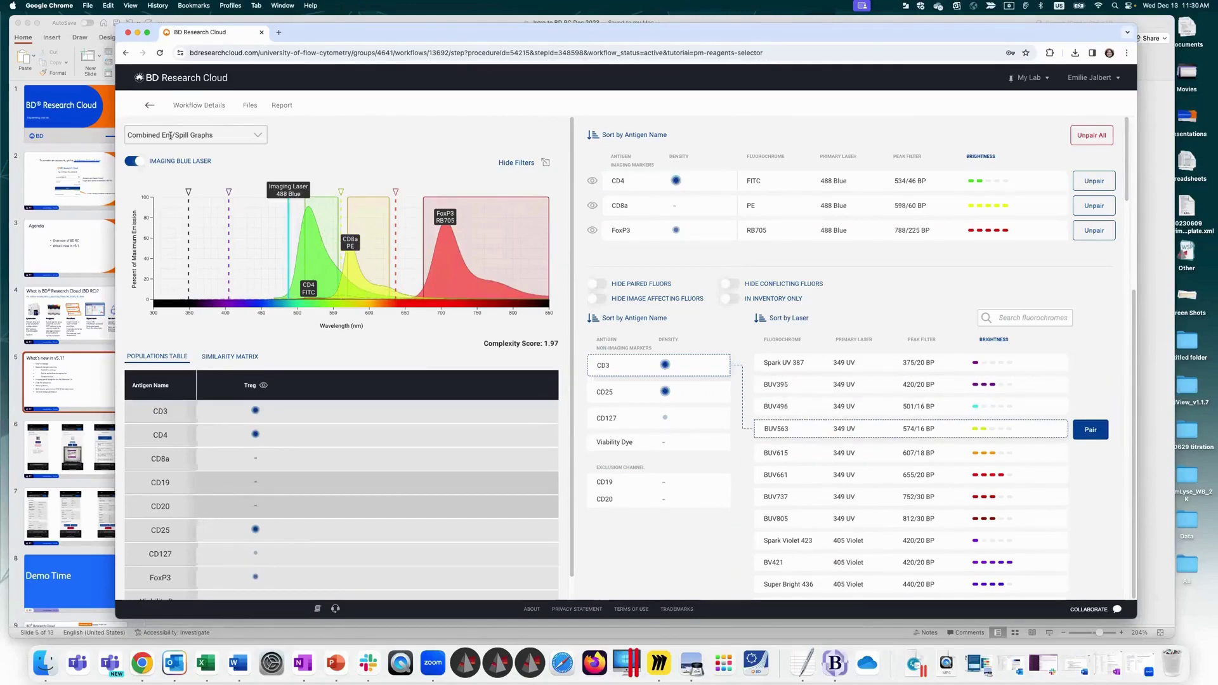
Step: Show the Spectral Signature Graph and preview BUV496, BUV615, BUV661 and BUV737 for CD3
left_click(190, 134)
left_click(190, 190)
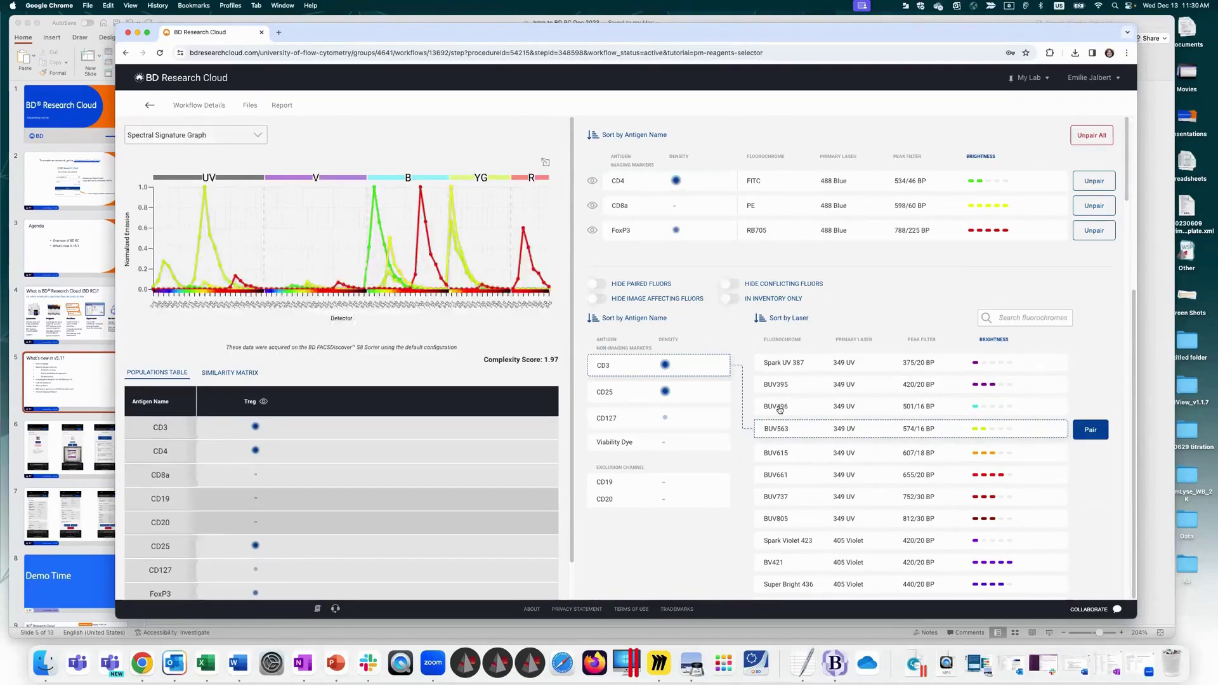
left_click(787, 406)
left_click(792, 450)
left_click(796, 473)
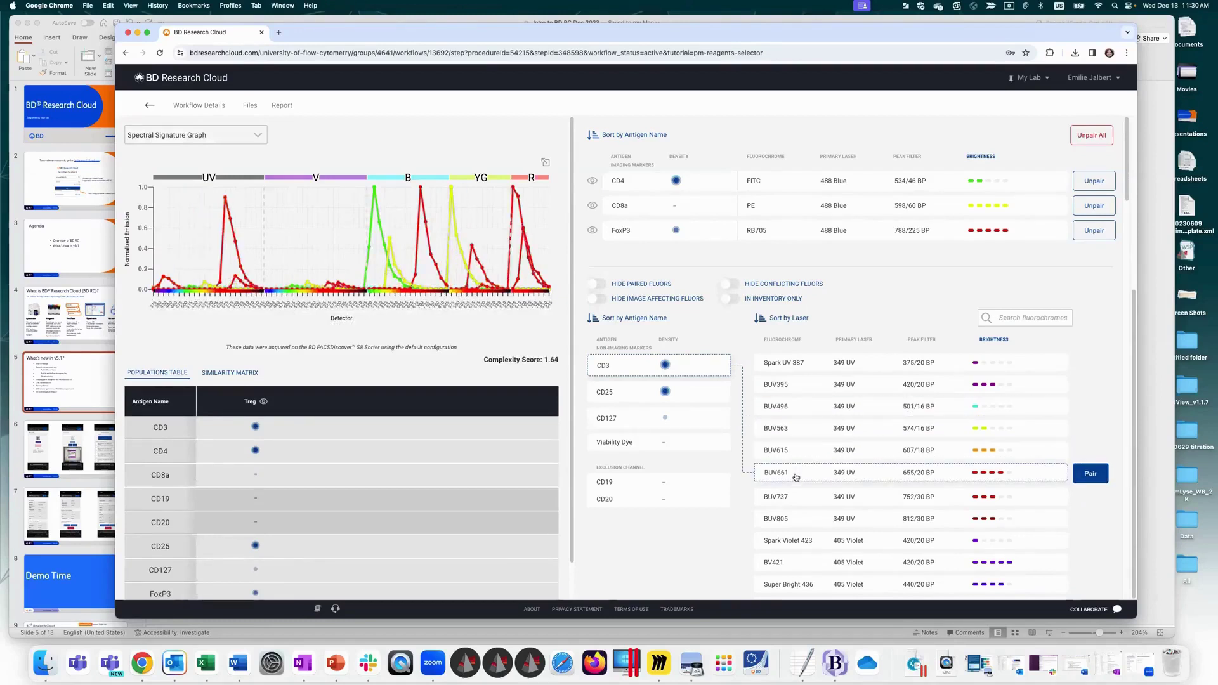
left_click(796, 494)
Step: Preview Spark UV 387 for CD3, but pair the marker with BUV395
left_click(798, 368)
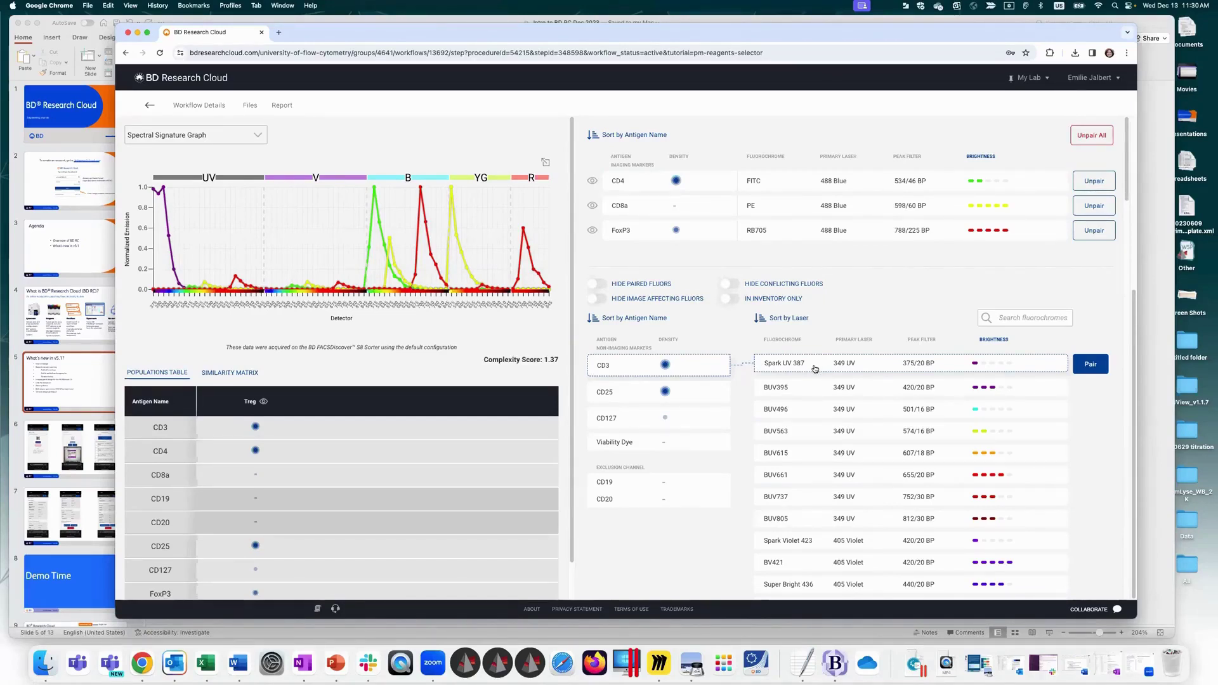
left_click(808, 388)
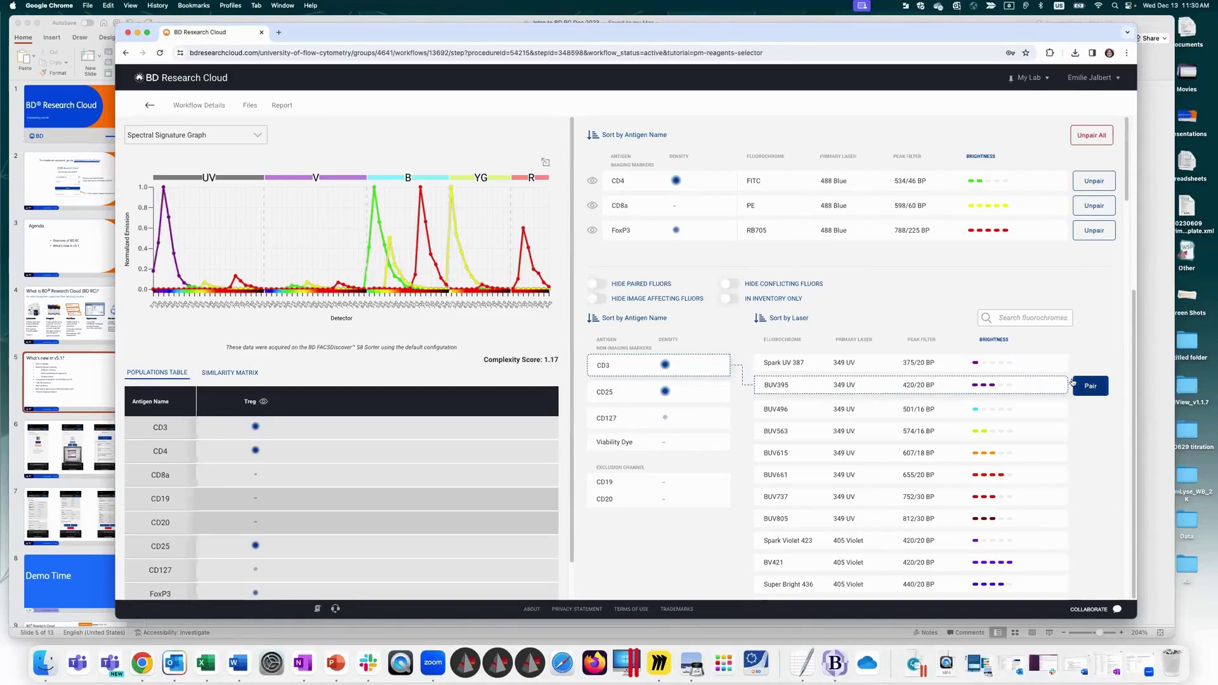
left_click(1097, 388)
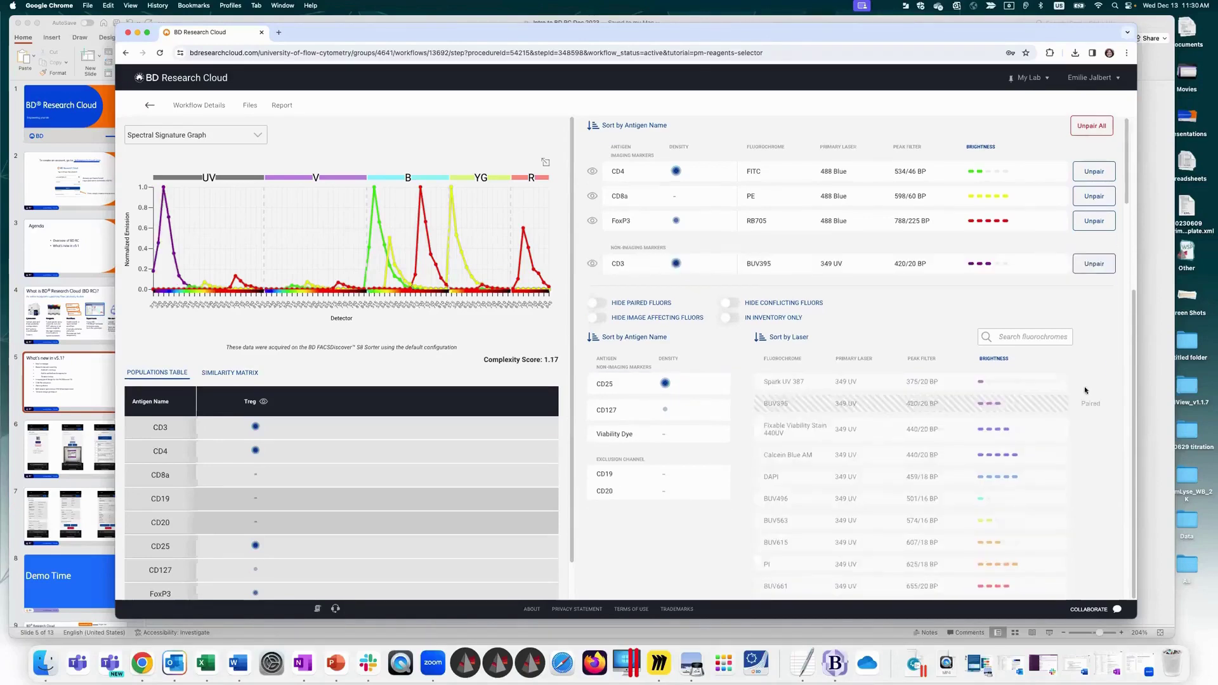
Step: Compare UV and violet fluorochromes for CD25 in the spectral graph and pair the marker with BV480
left_click(690, 384)
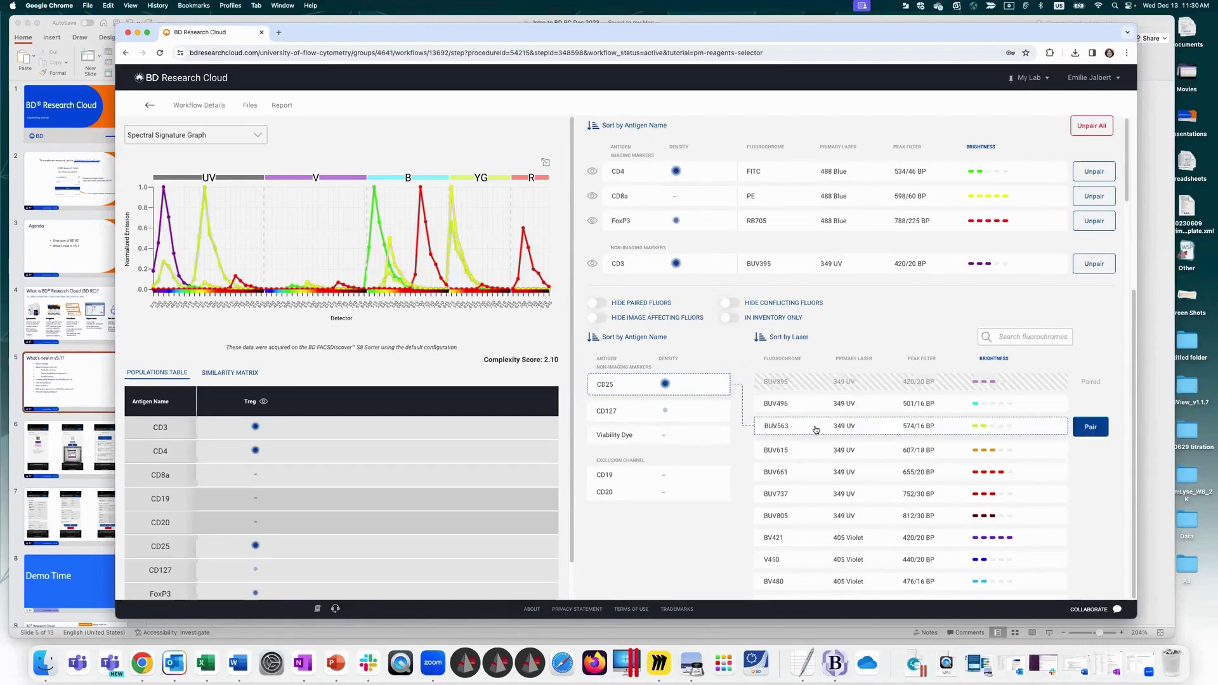
left_click(816, 450)
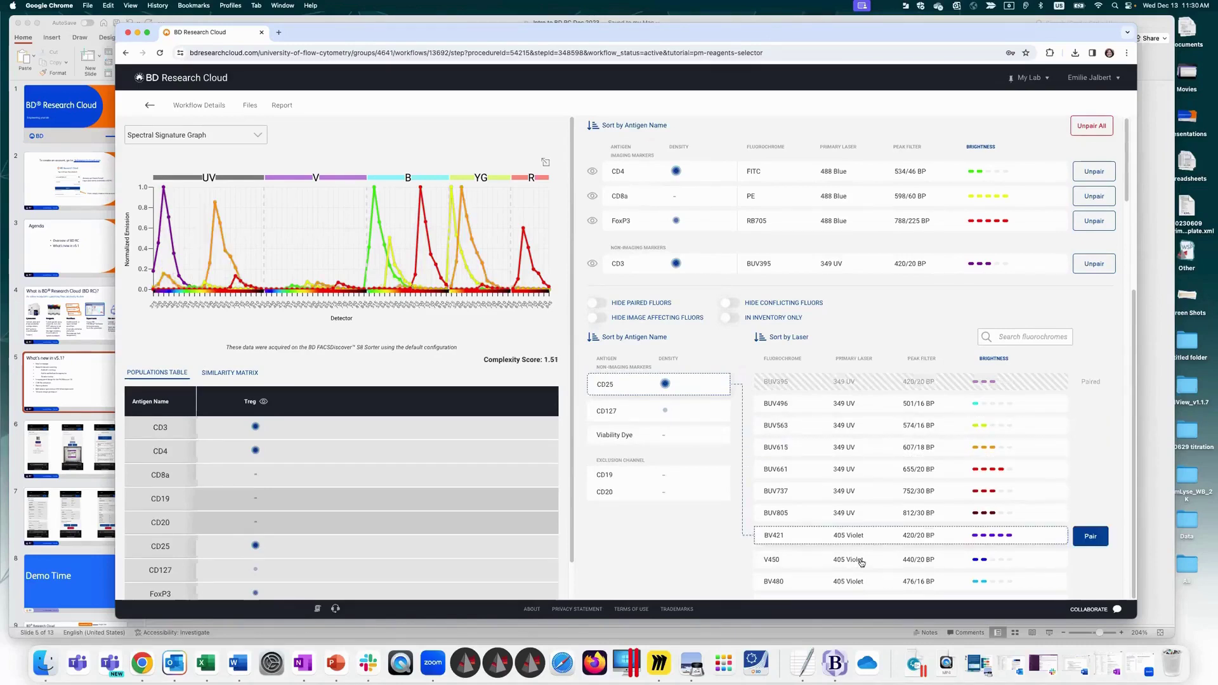
left_click(856, 540)
left_click(862, 561)
left_click(861, 578)
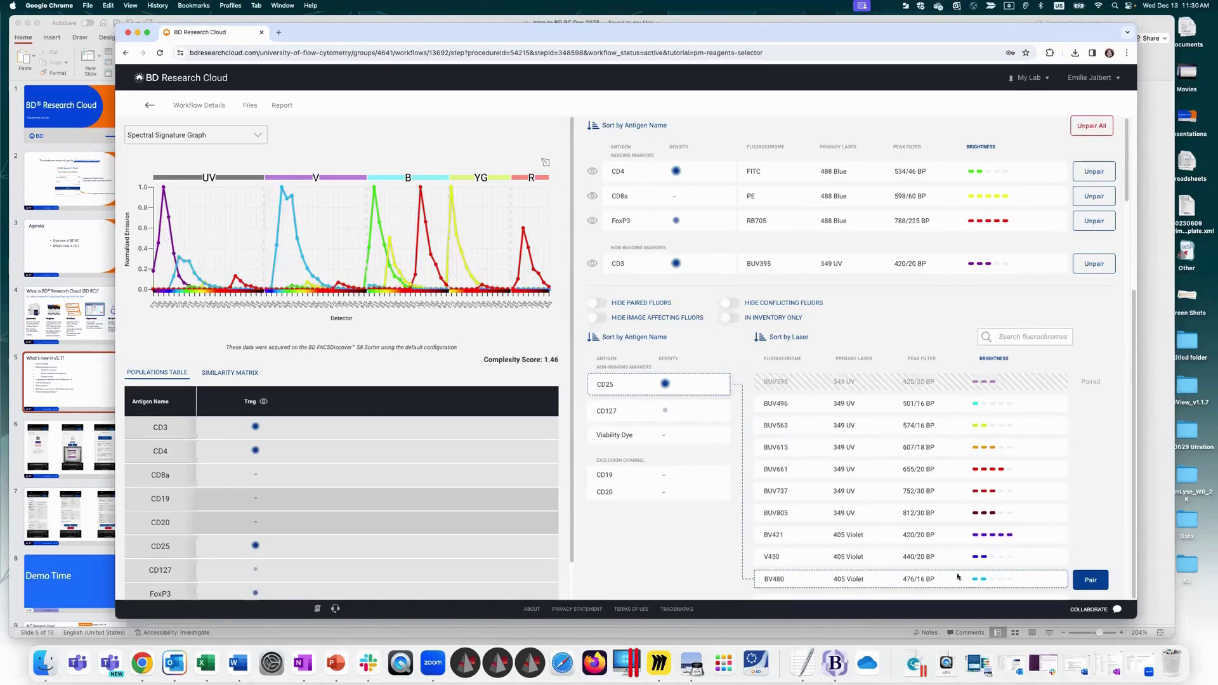
left_click(1090, 581)
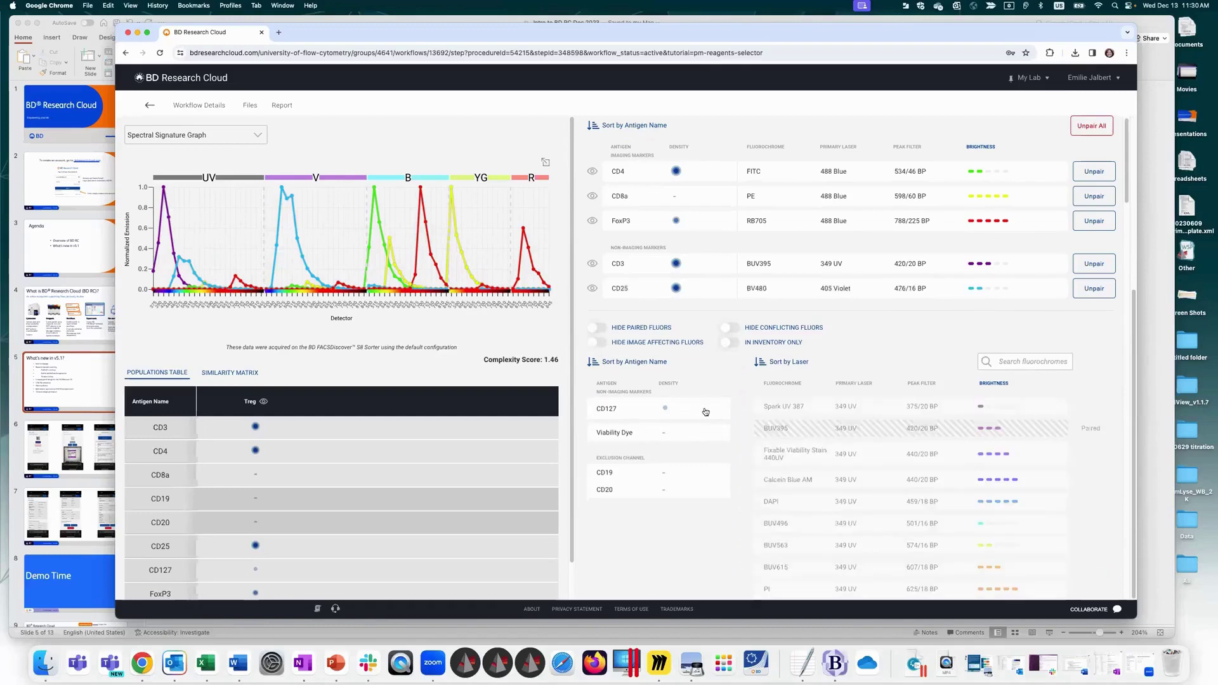
Step: Pair the CD127 marker with the 405 Violet fluorochrome BV711
left_click(705, 412)
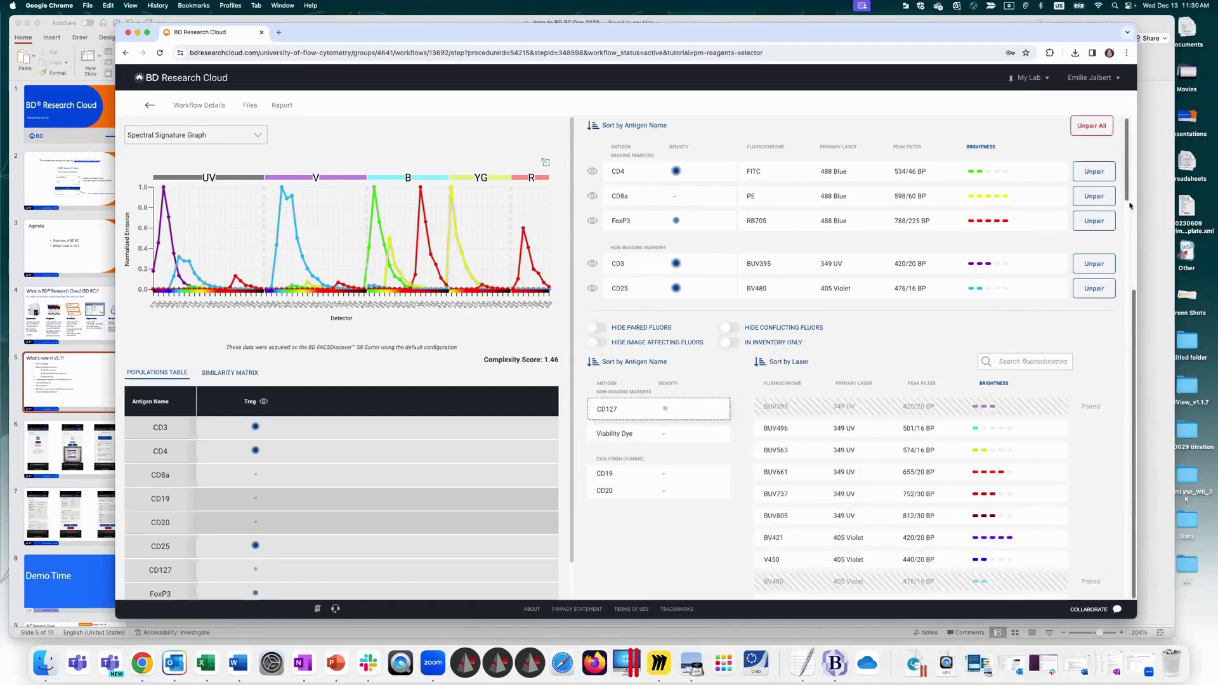
scroll(904, 378, "down", 5)
left_click(848, 400)
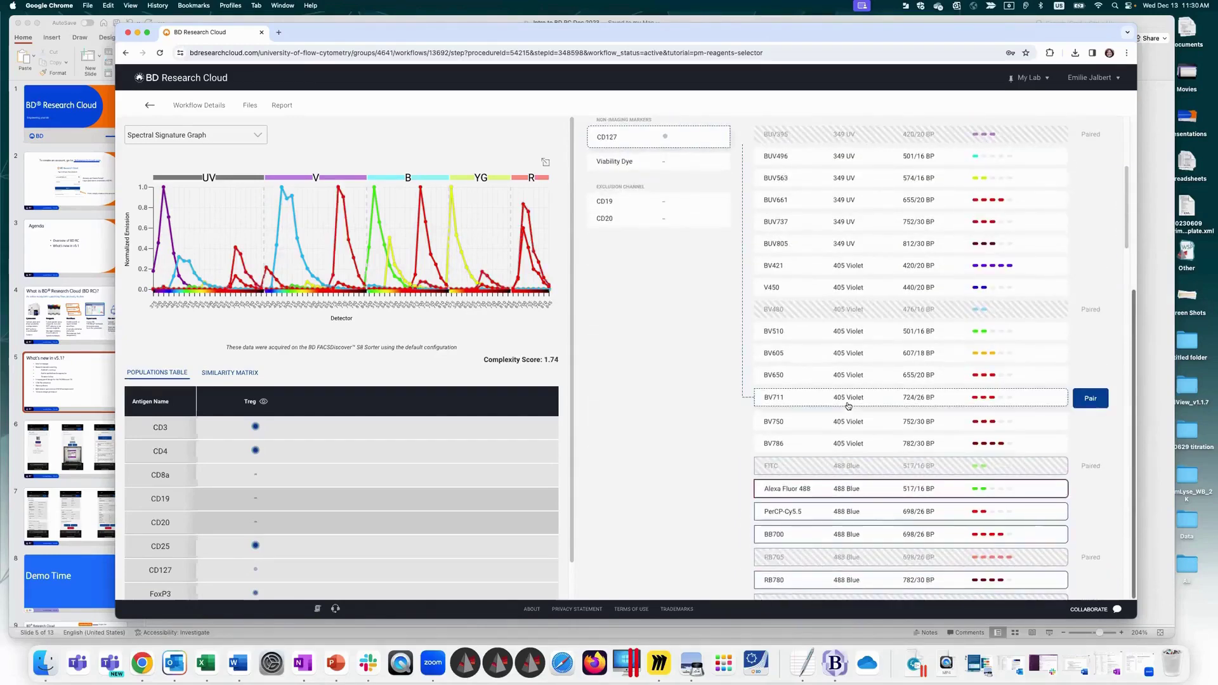
left_click(1086, 399)
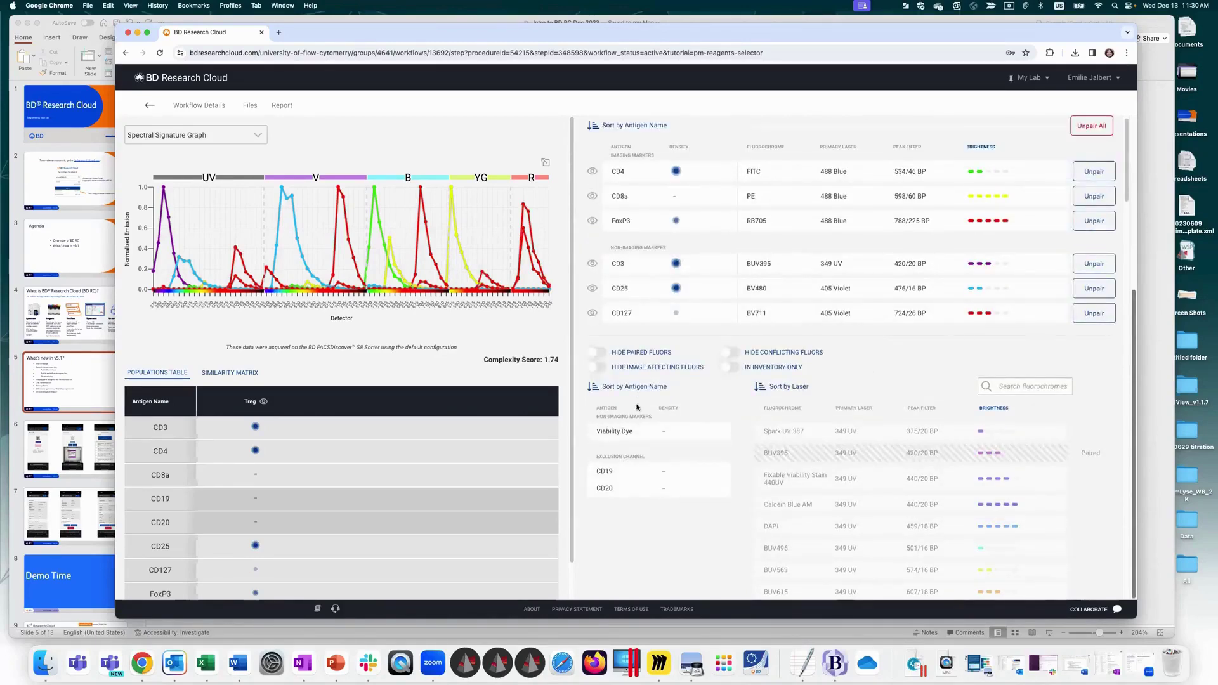
Step: Preview DAPI and Fixable Viability Stain 450 for the viability dye, and pair it with Fixable Viability Stain 575V
left_click(647, 430)
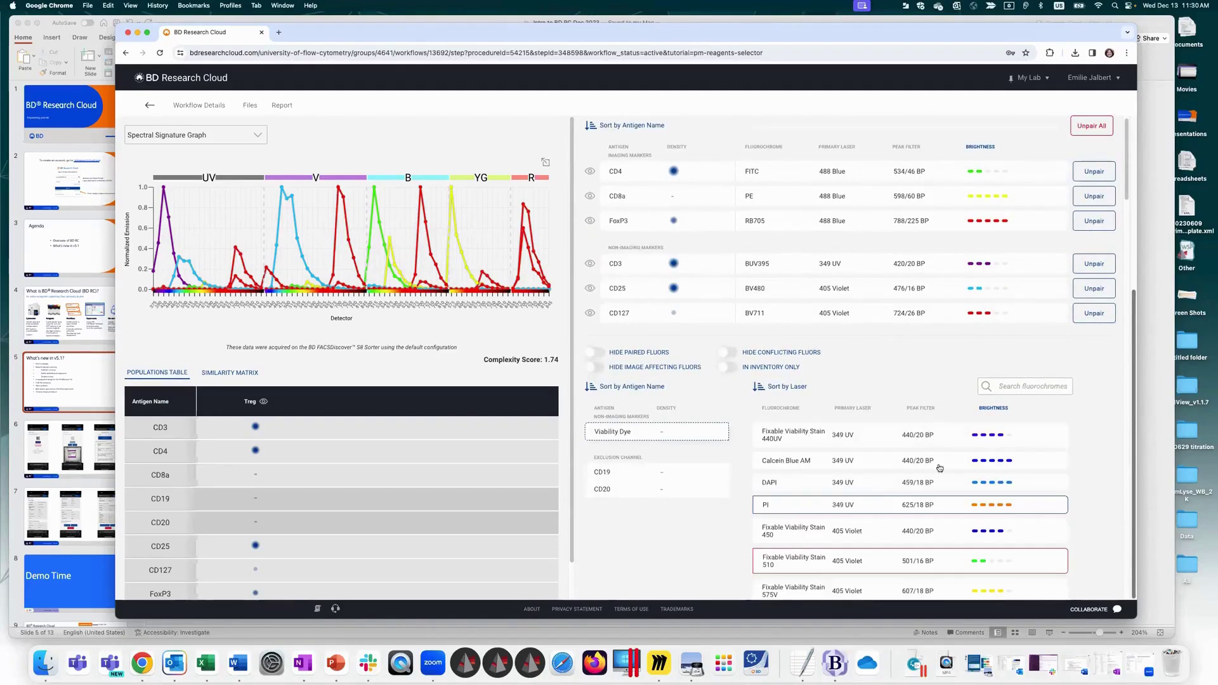
left_click(844, 482)
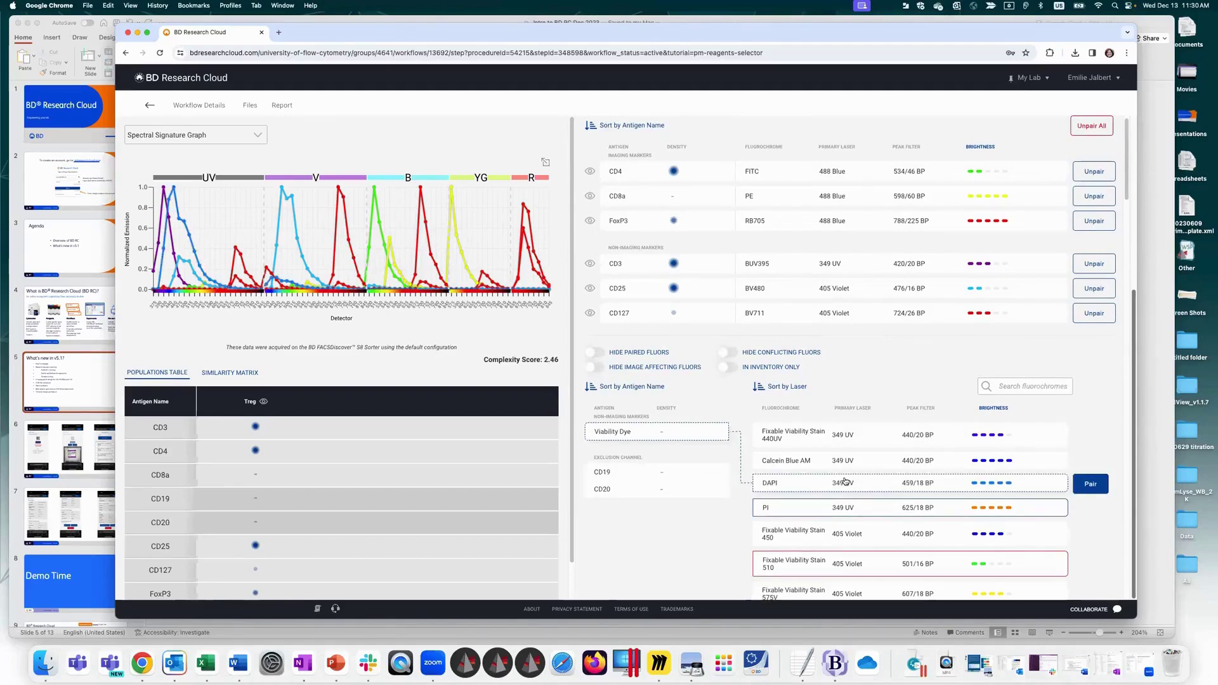
left_click(843, 533)
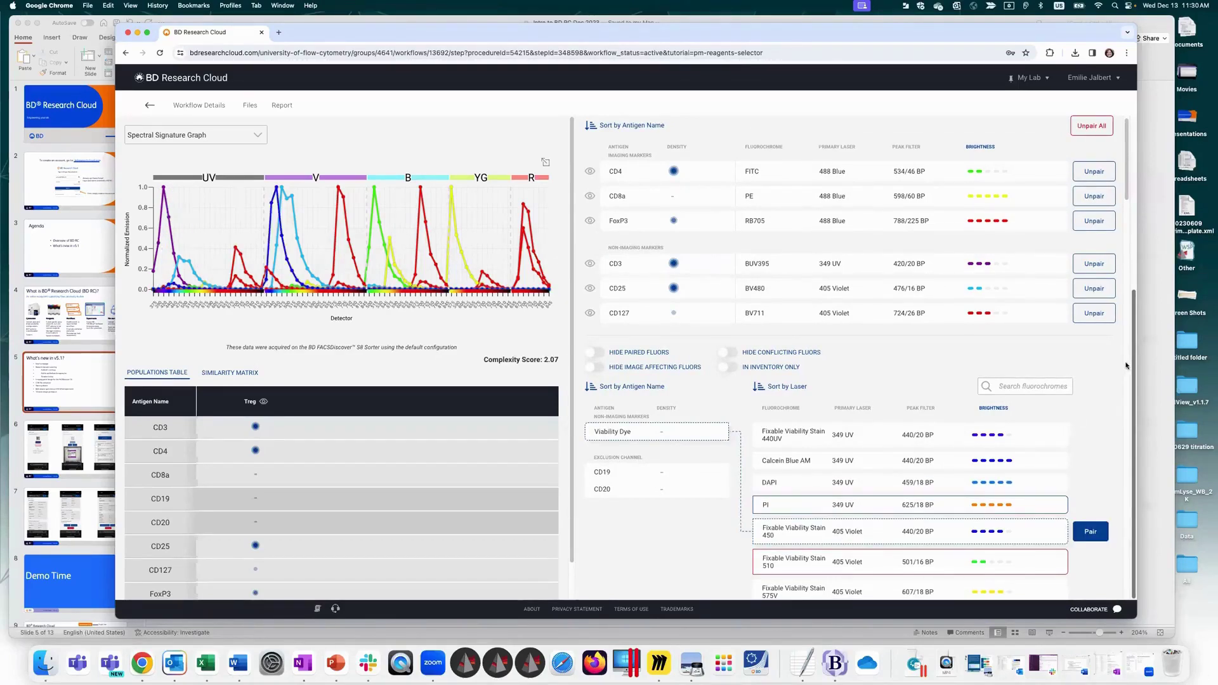
left_click(950, 589)
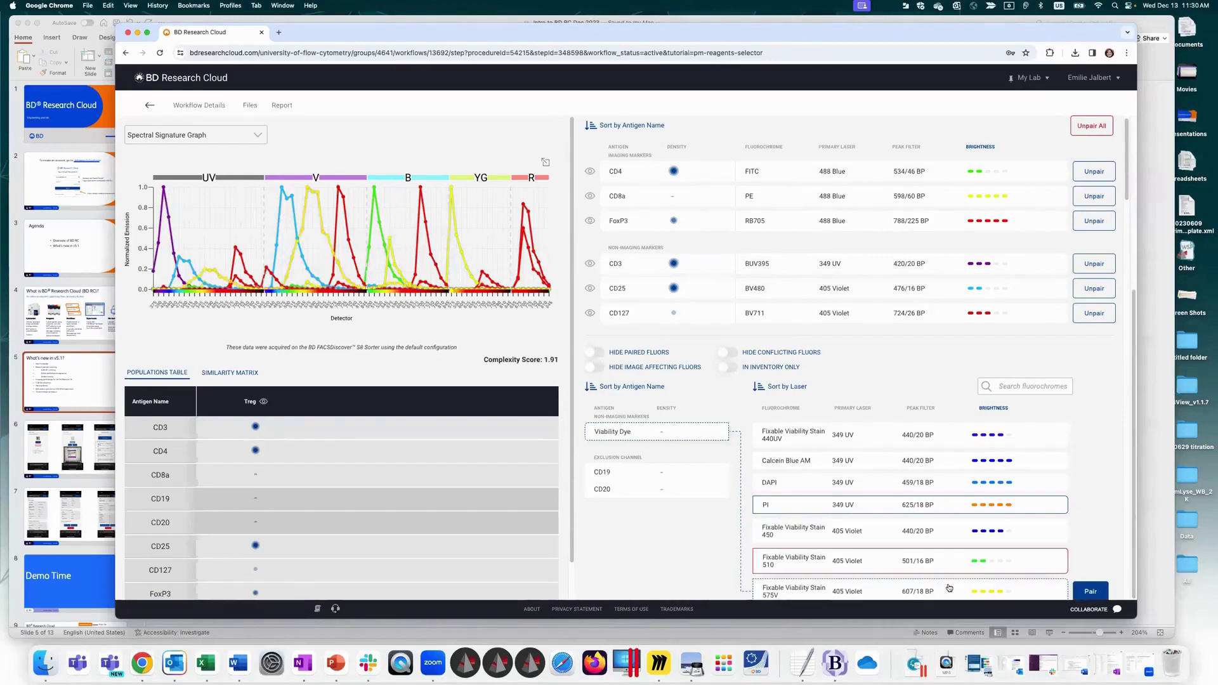
left_click(1091, 591)
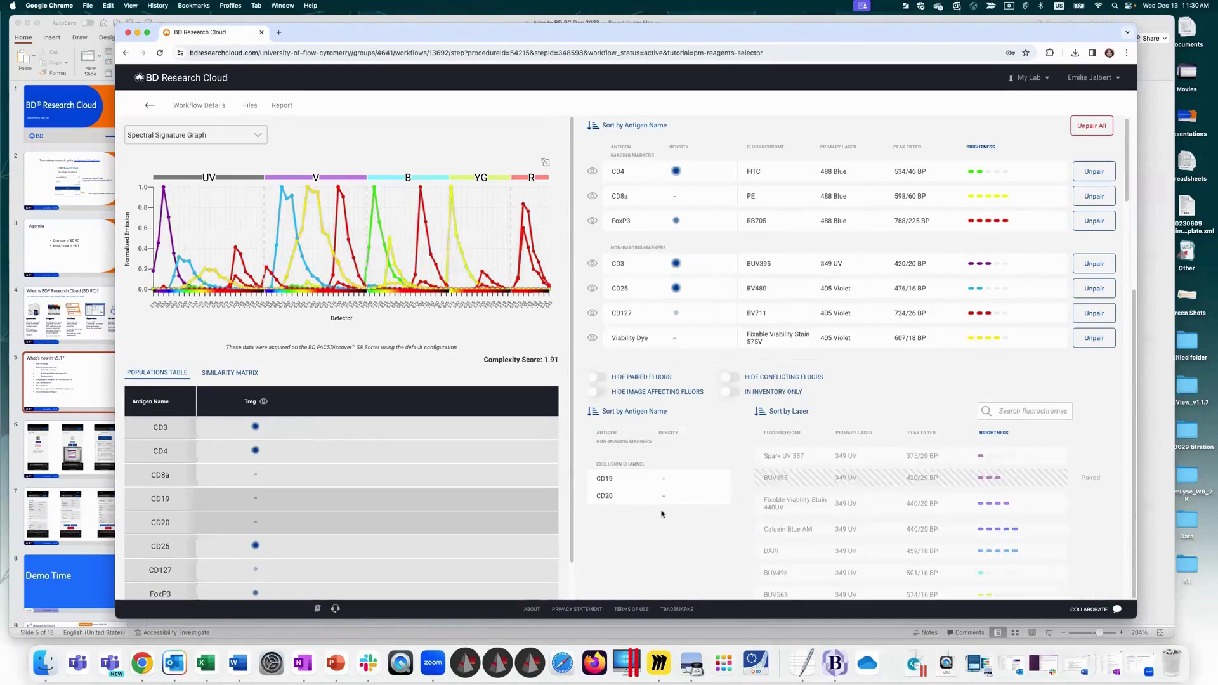
Step: Preview BUV563 for the CD19/CD20 exclusion channel and pair the channel with BUV615
left_click(623, 495)
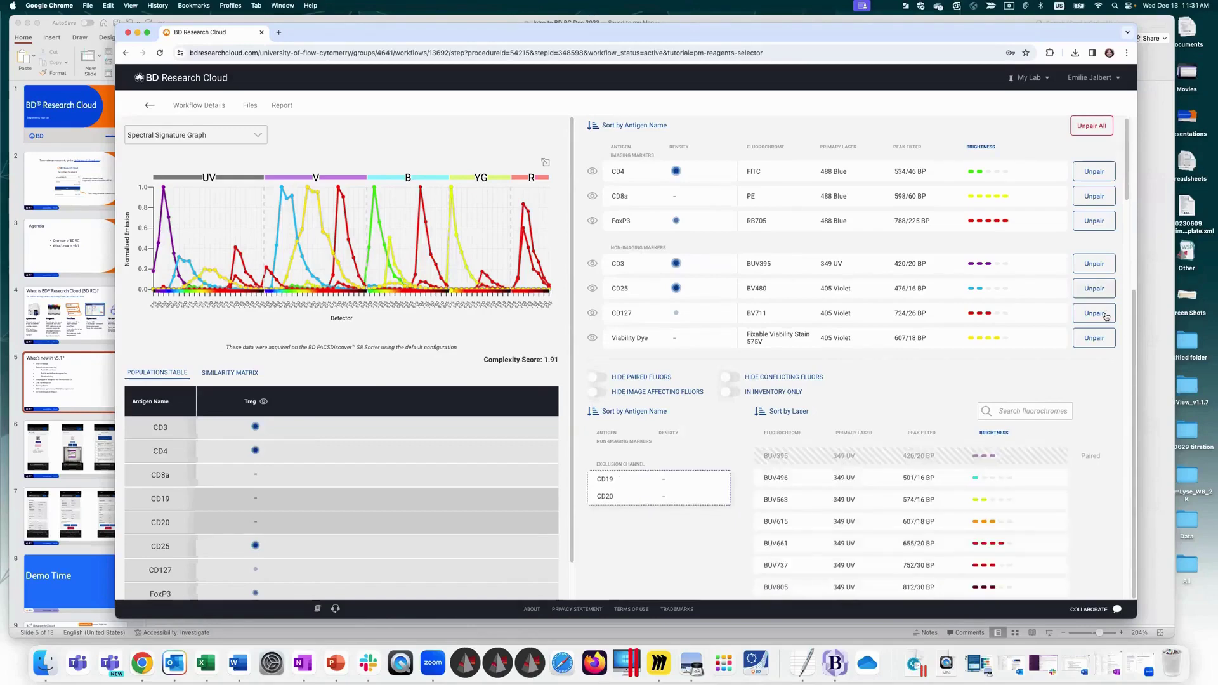
left_click_drag(1128, 170, 1129, 224)
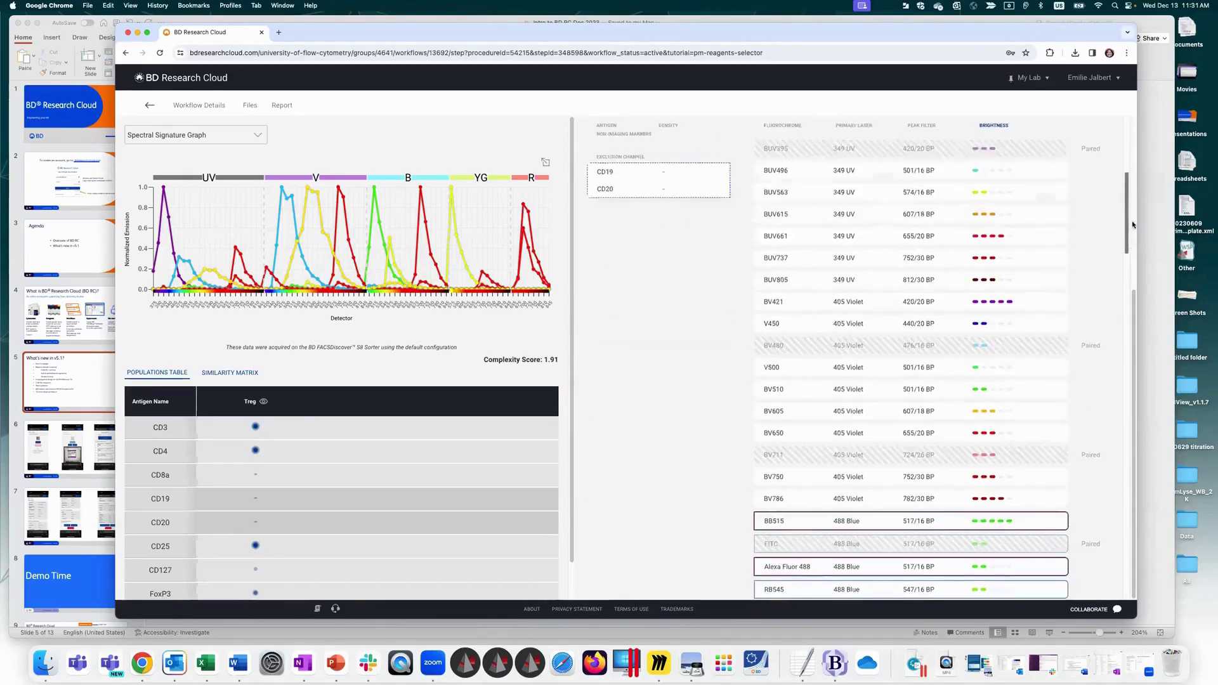
left_click(853, 190)
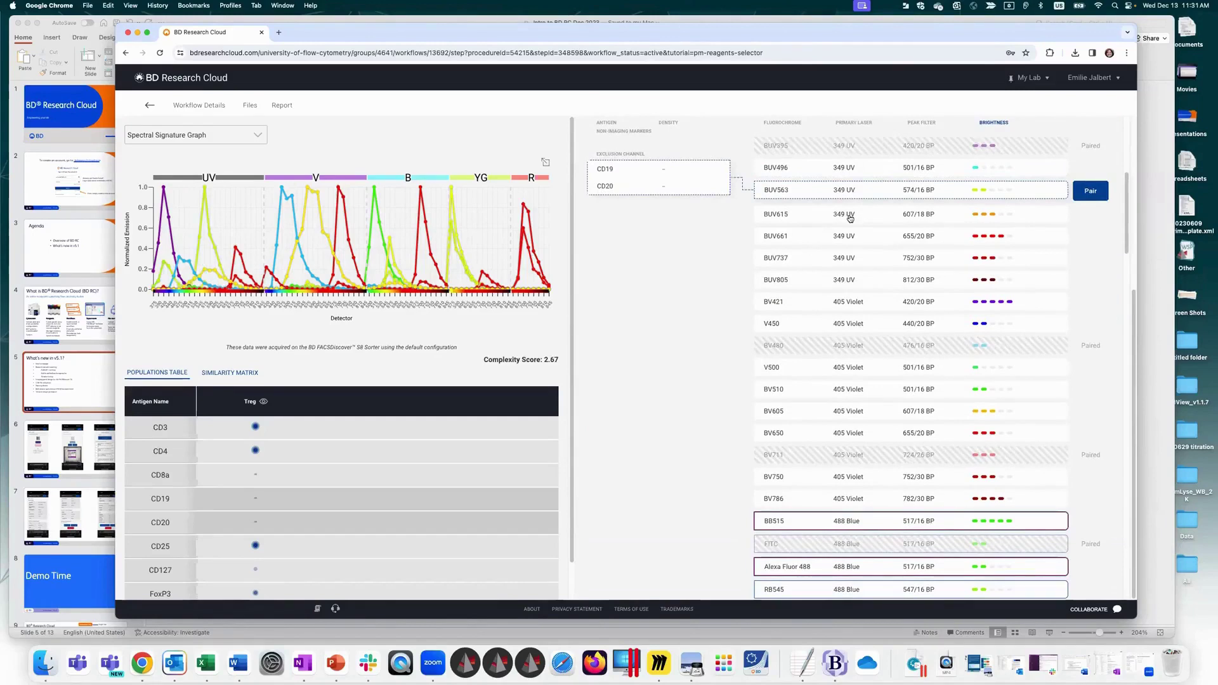
left_click(850, 218)
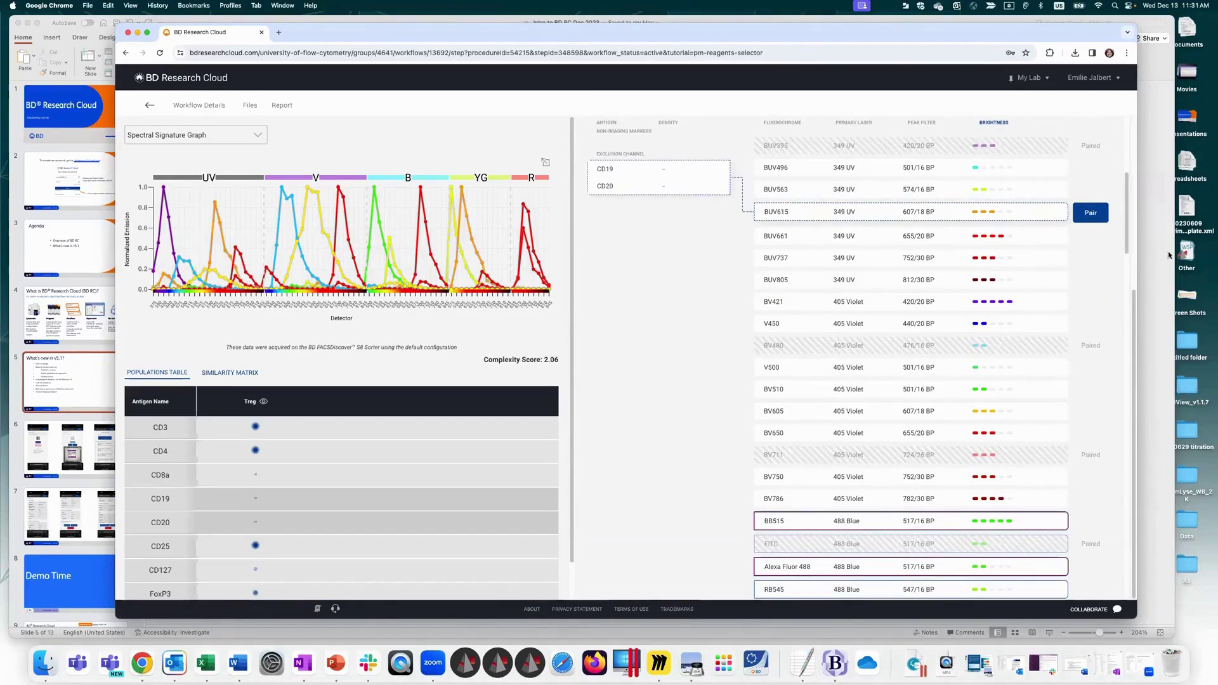
left_click(1091, 213)
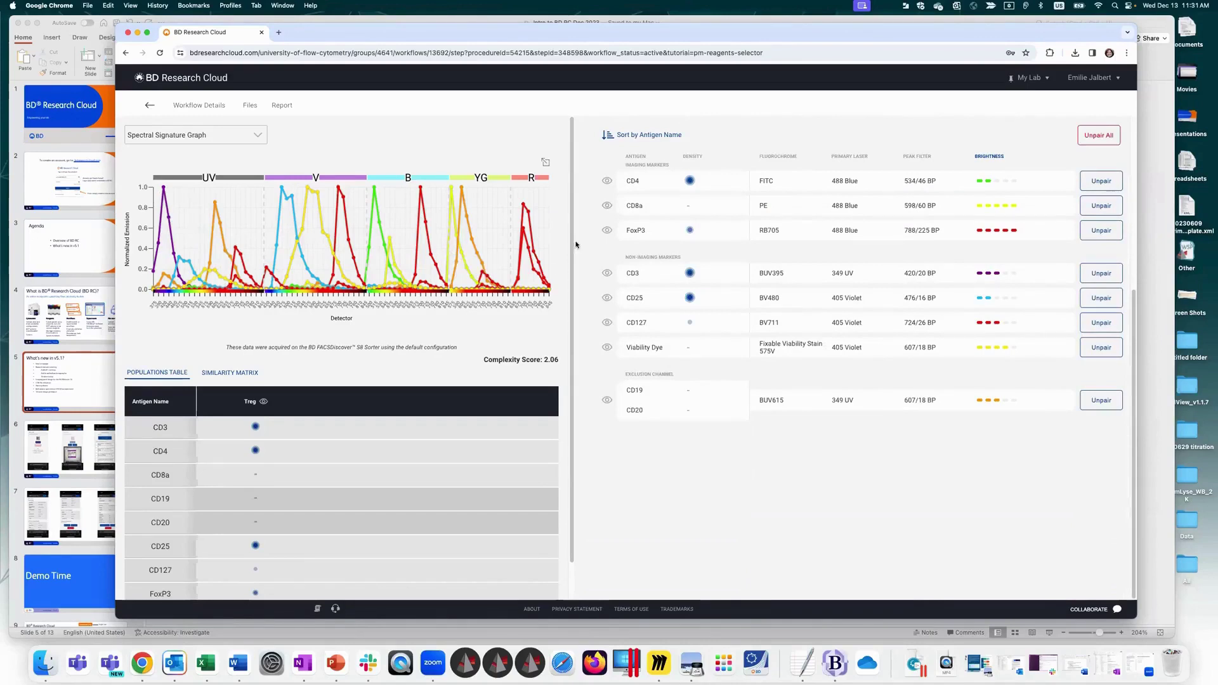
Step: Show the Combined Em/Spill Graphs and examine the panel's emission and spillover under the violet, blue and 349 UV lasers
left_click(195, 137)
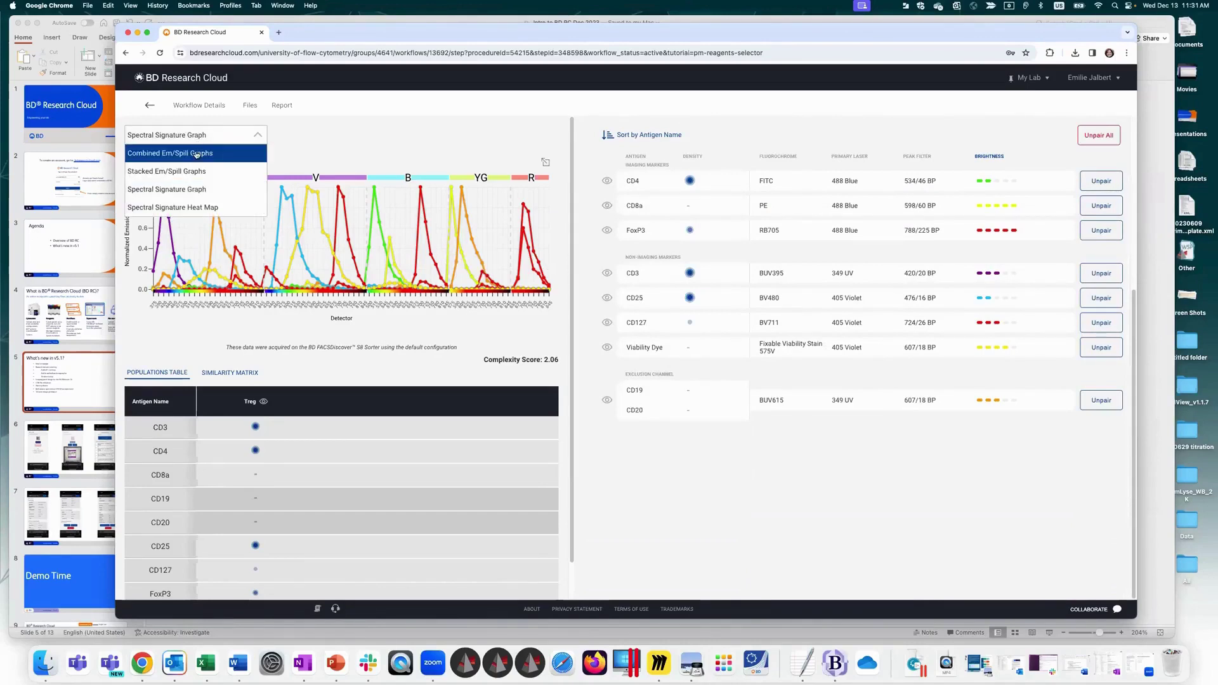
left_click(197, 154)
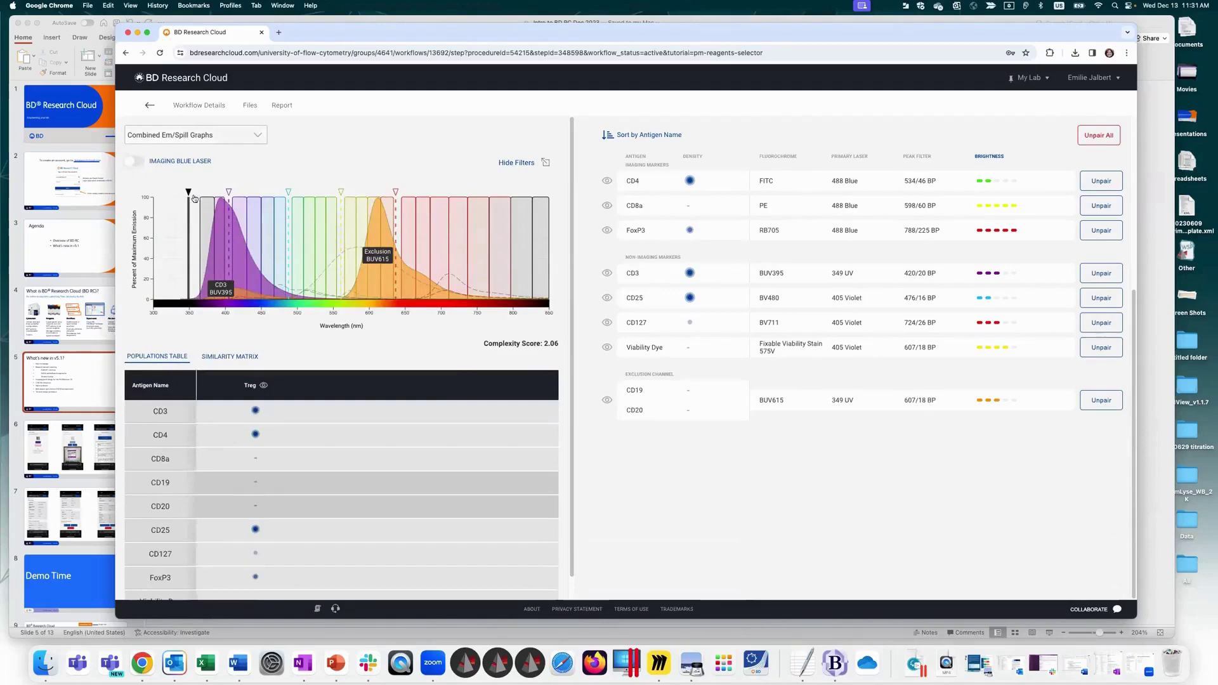
mouse_move(182, 190)
left_click(229, 235)
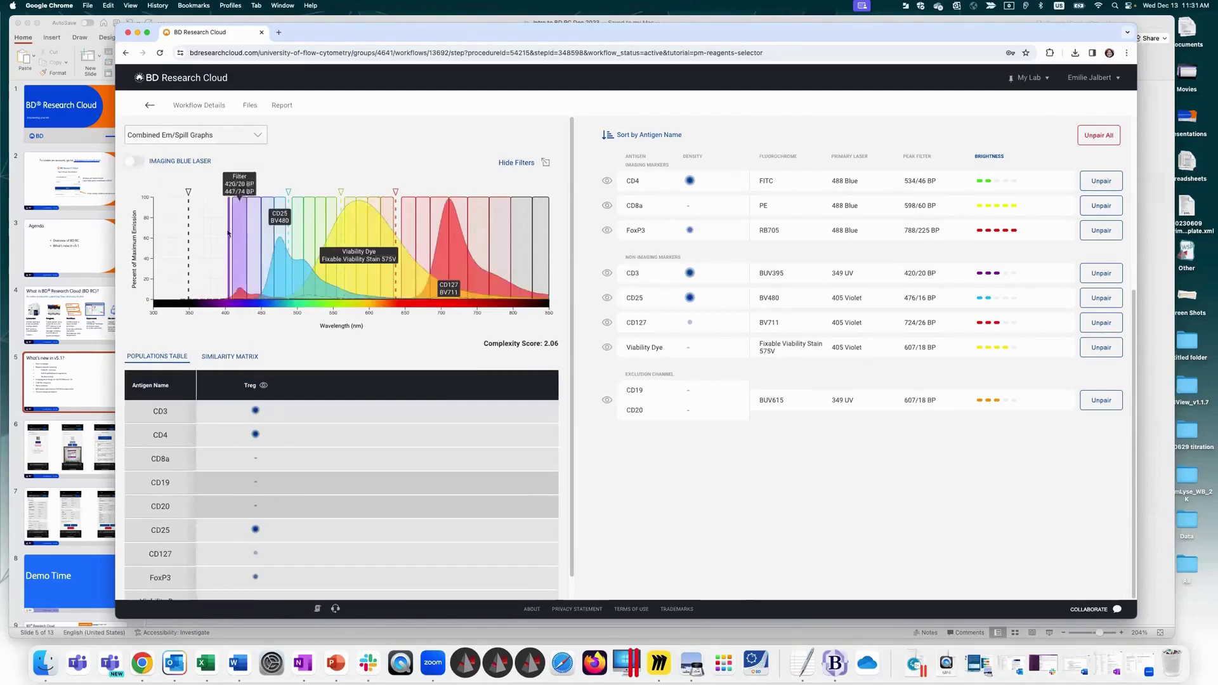
left_click(289, 235)
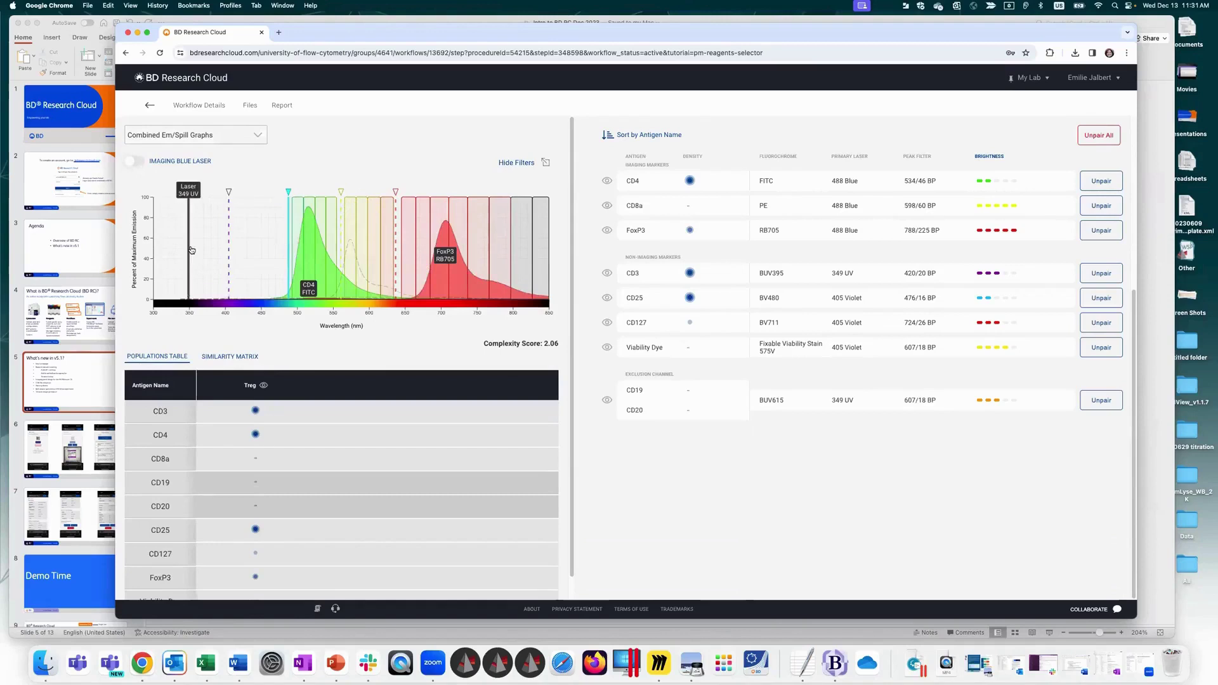
left_click(190, 255)
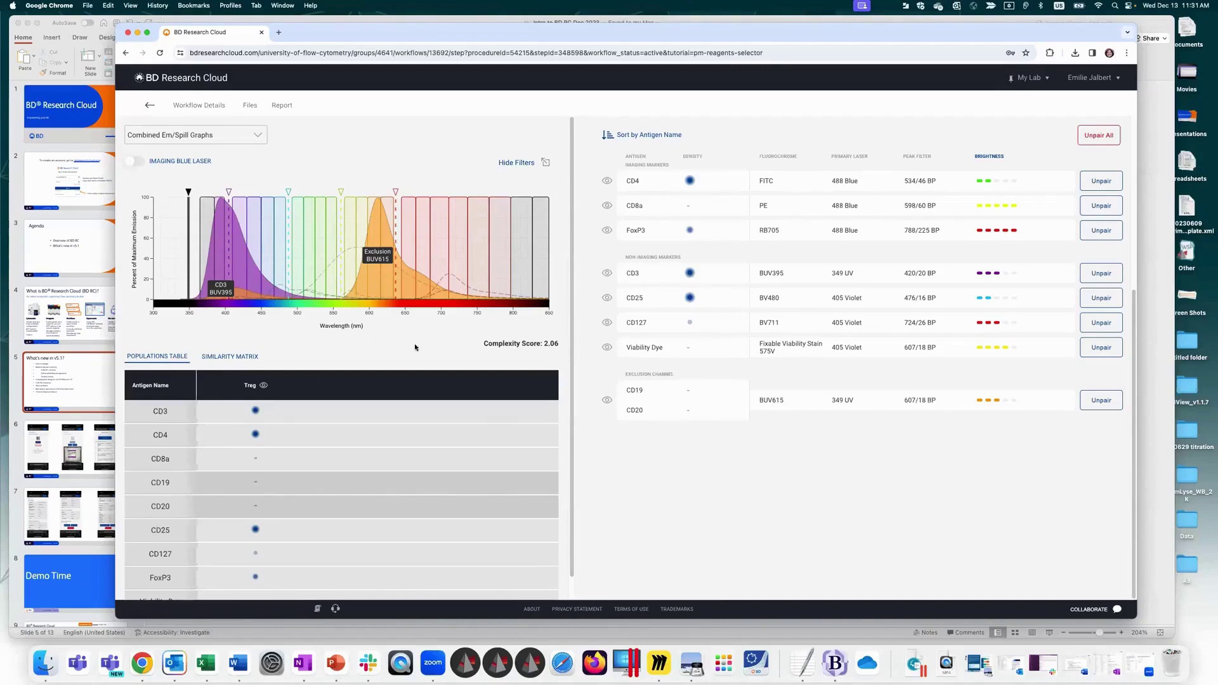
mouse_move(354, 251)
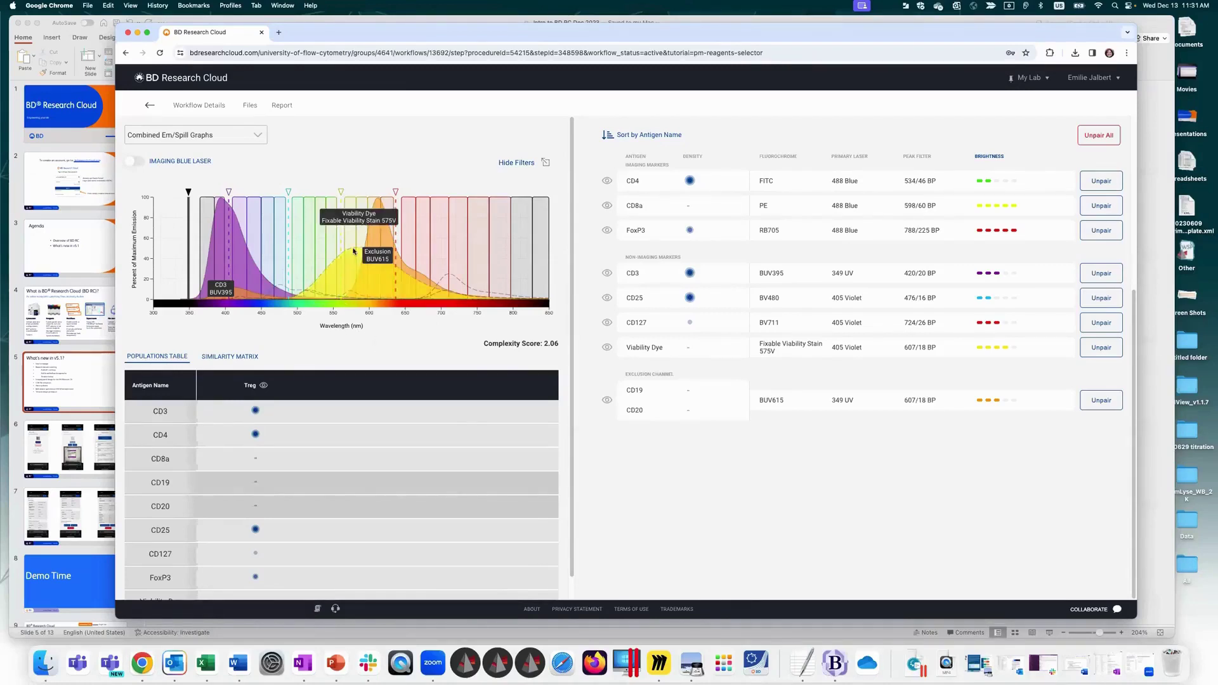
mouse_move(454, 299)
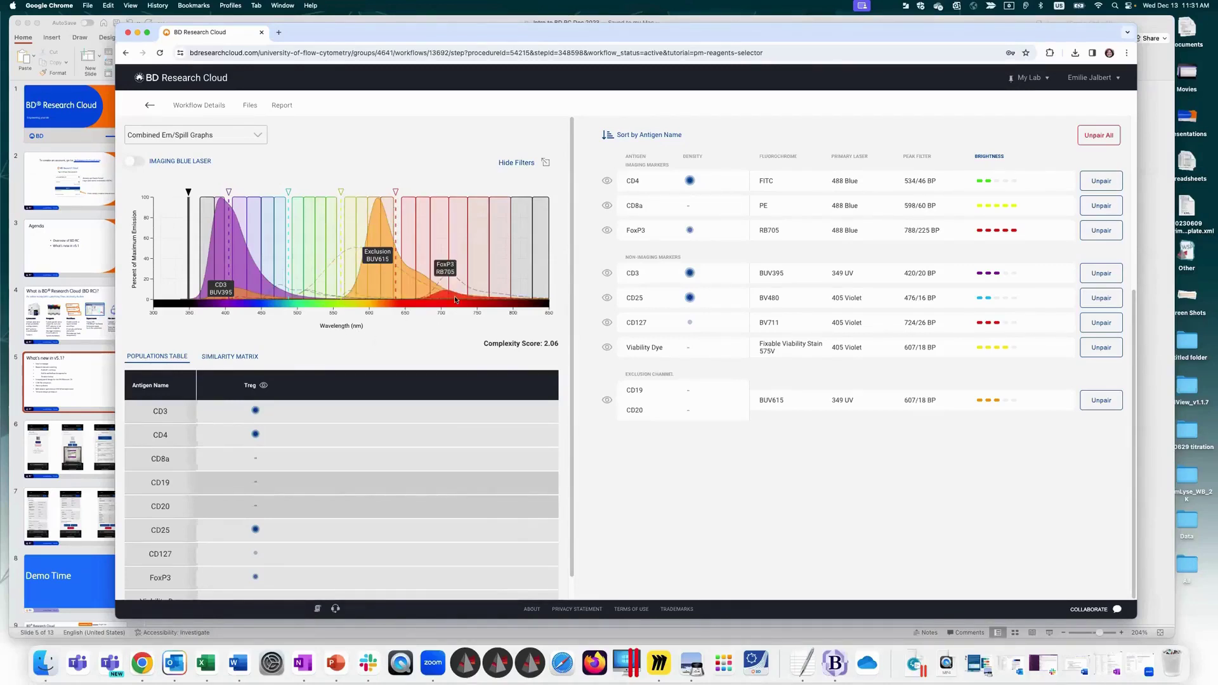
mouse_move(276, 298)
mouse_move(338, 277)
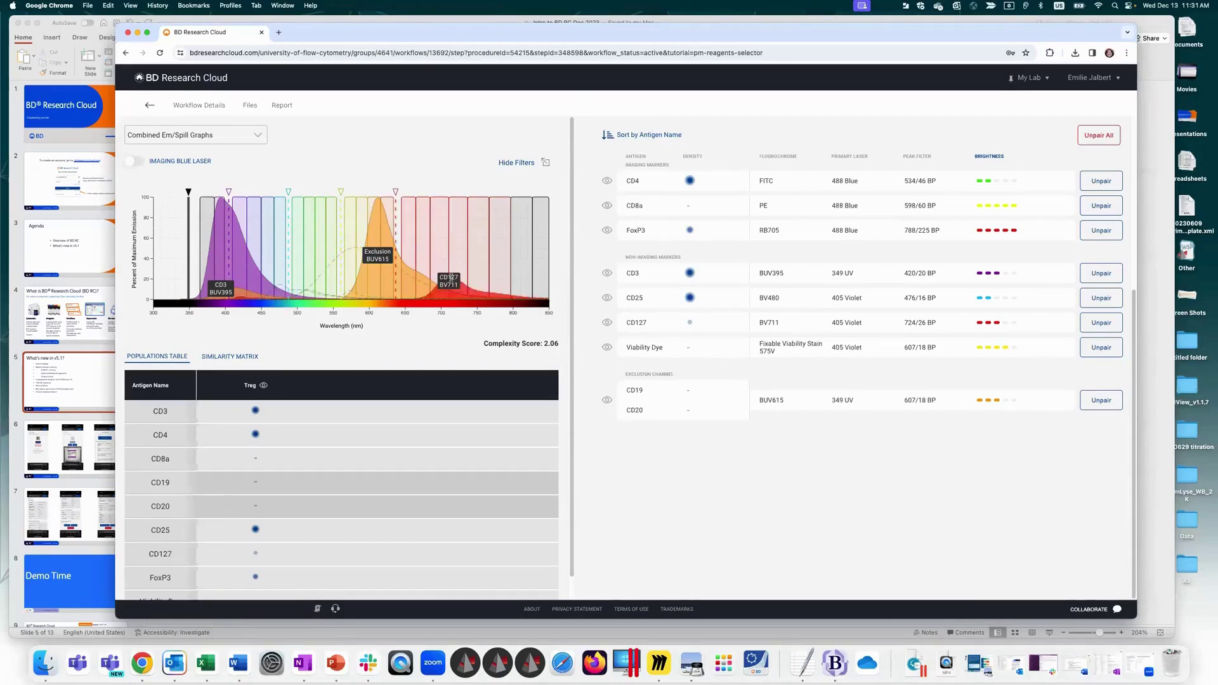
Step: Examine the panel's emission and spillover under the 405 Violet, 488 Blue, 561 Yellow-Green and red lasers in turn
left_click(227, 227)
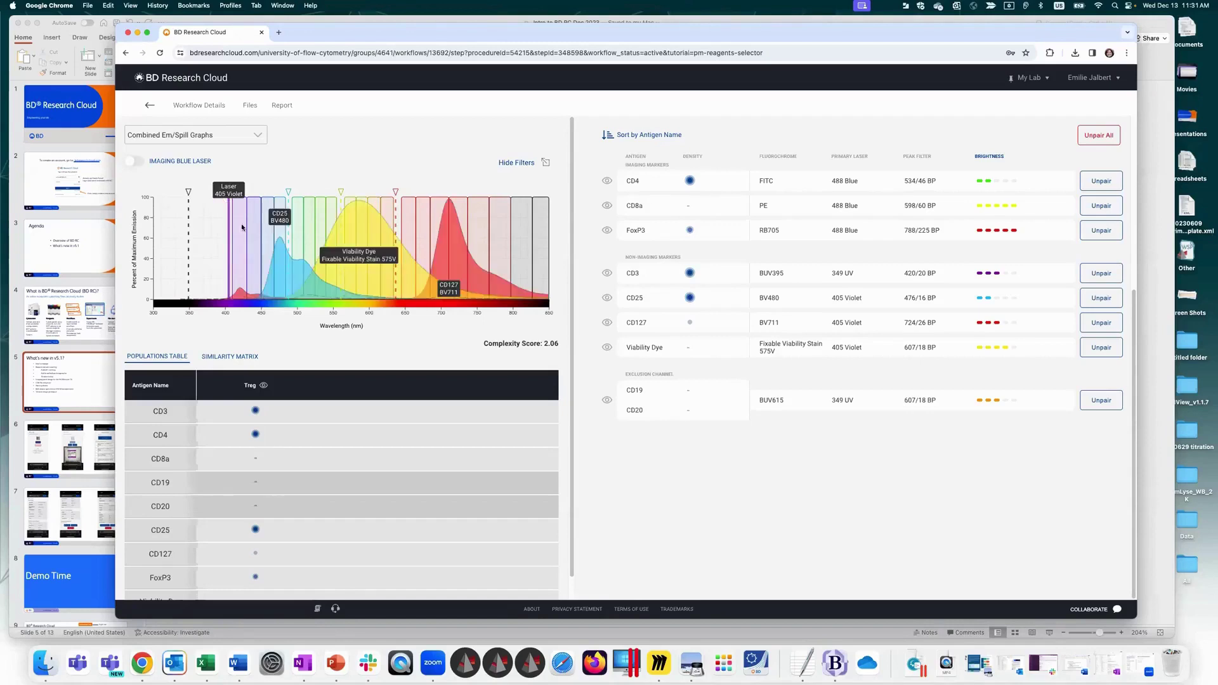
left_click(288, 239)
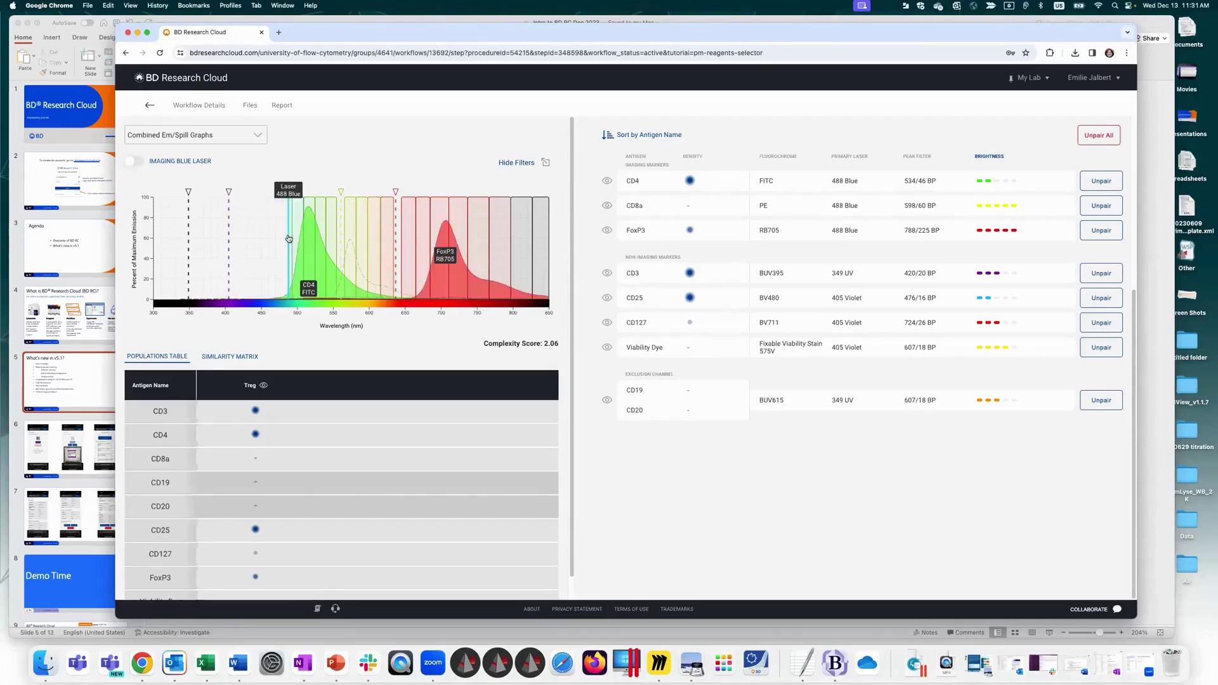
mouse_move(352, 275)
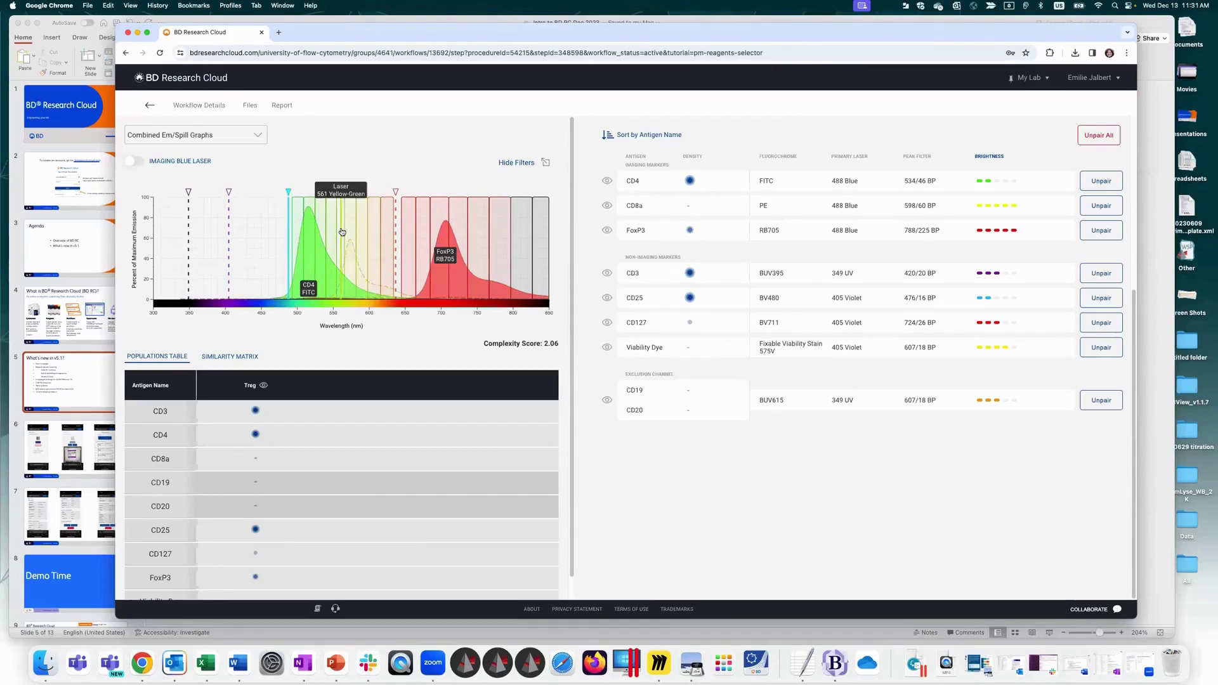
left_click(359, 295)
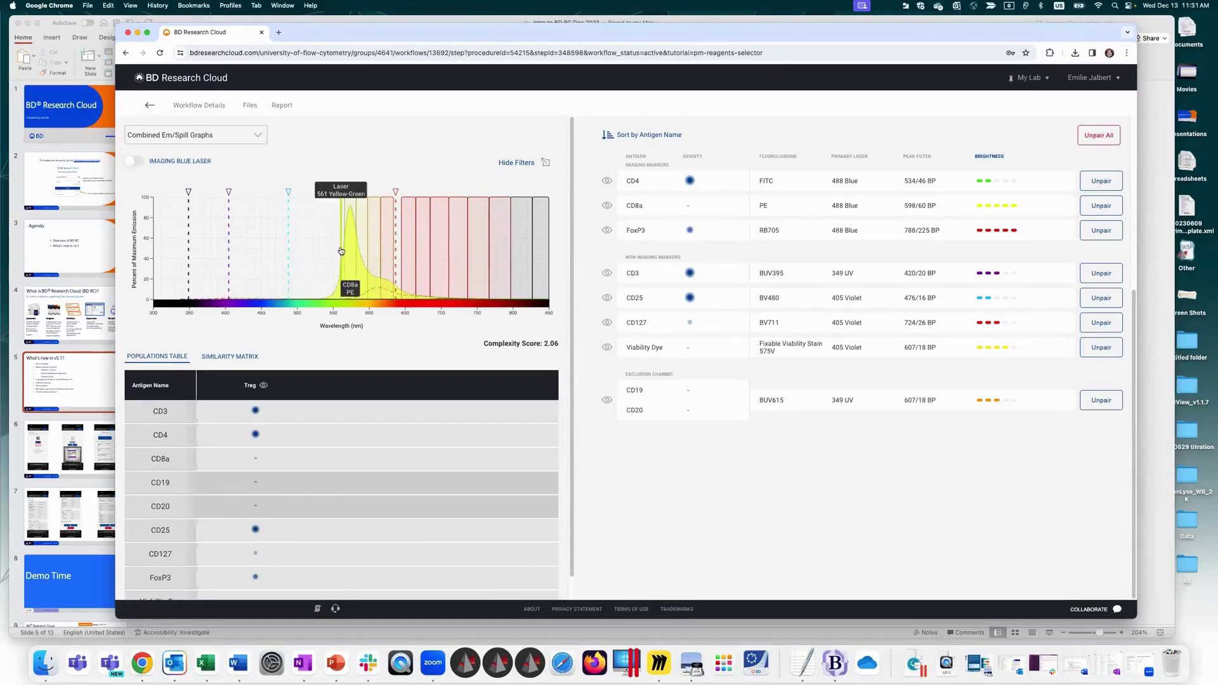
left_click(398, 249)
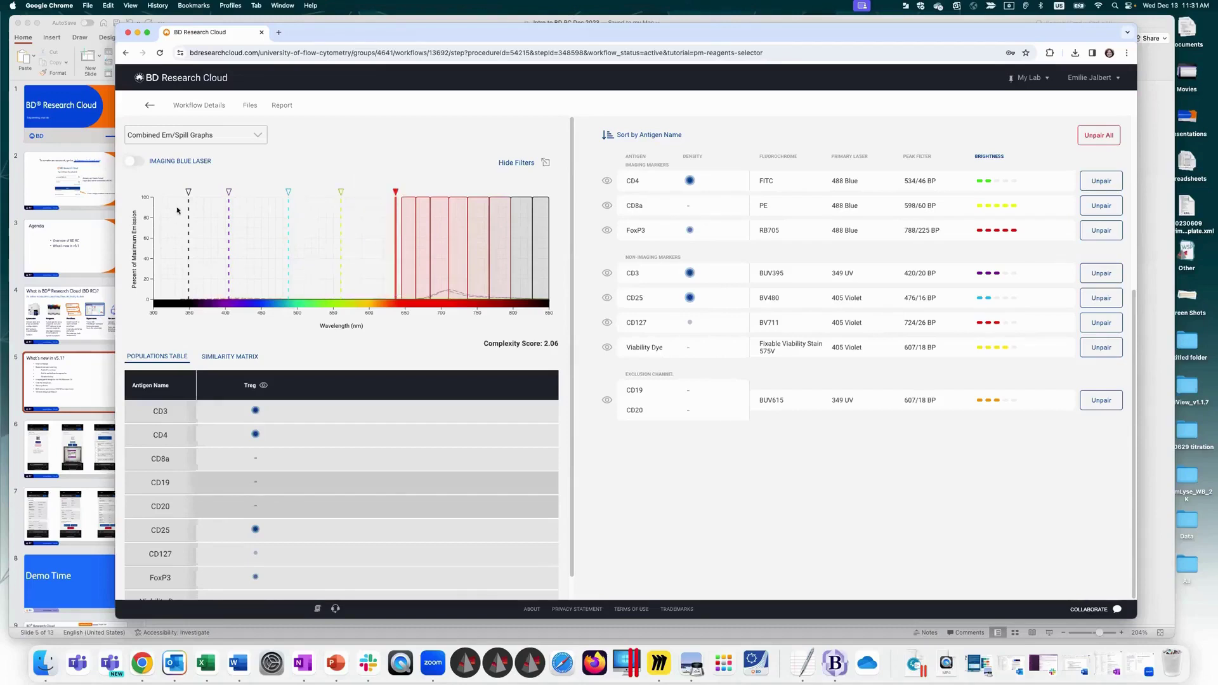
Step: Switch the spectral view to Stacked Em/Spill Graphs and look over the graphs for every laser
left_click(159, 140)
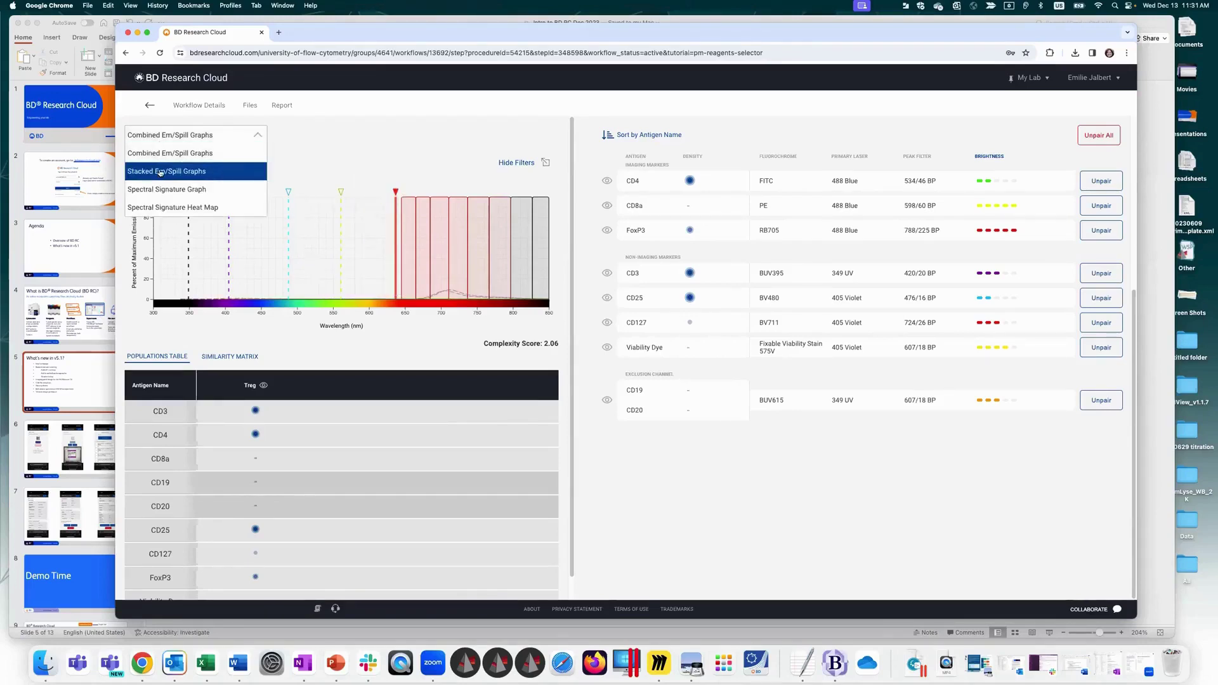
key("Return")
scroll(548, 394, "down", 5)
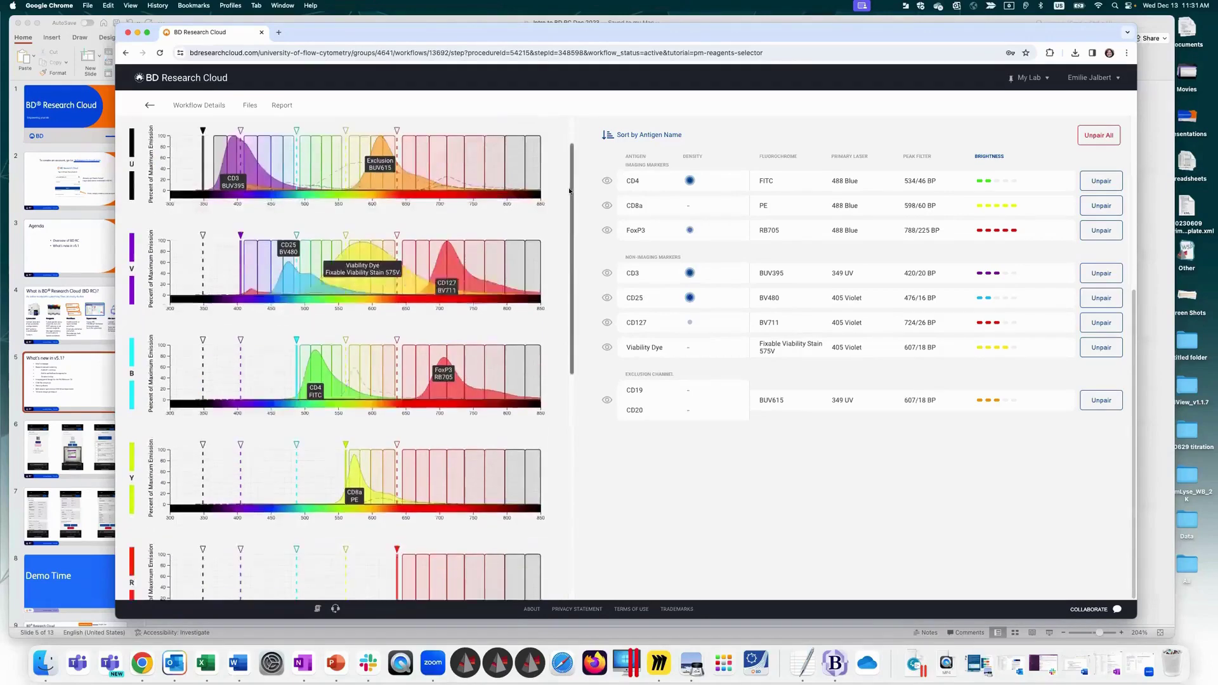
scroll(517, 130, "up", 10)
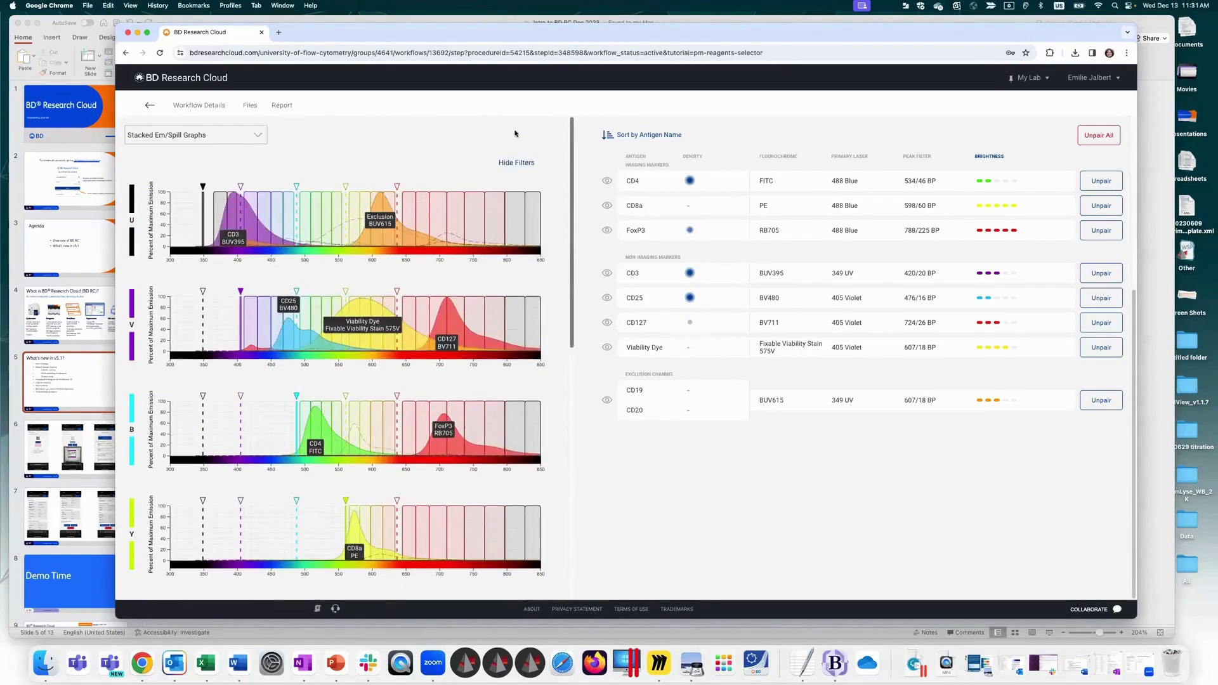
Step: Hide the spectra of CD4, CD8a, FoxP3, CD3, CD25 and CD127, and show CD25, CD3 and FoxP3 again
left_click(607, 181)
left_click(607, 208)
left_click(607, 231)
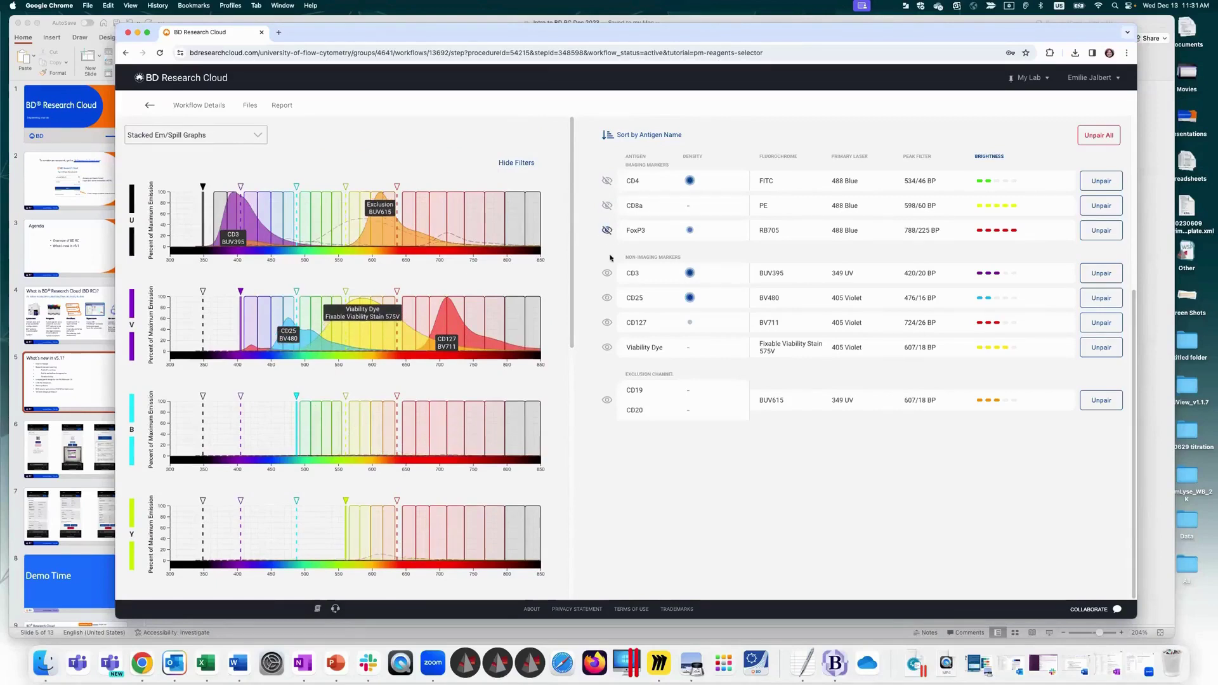
left_click(607, 273)
left_click(607, 298)
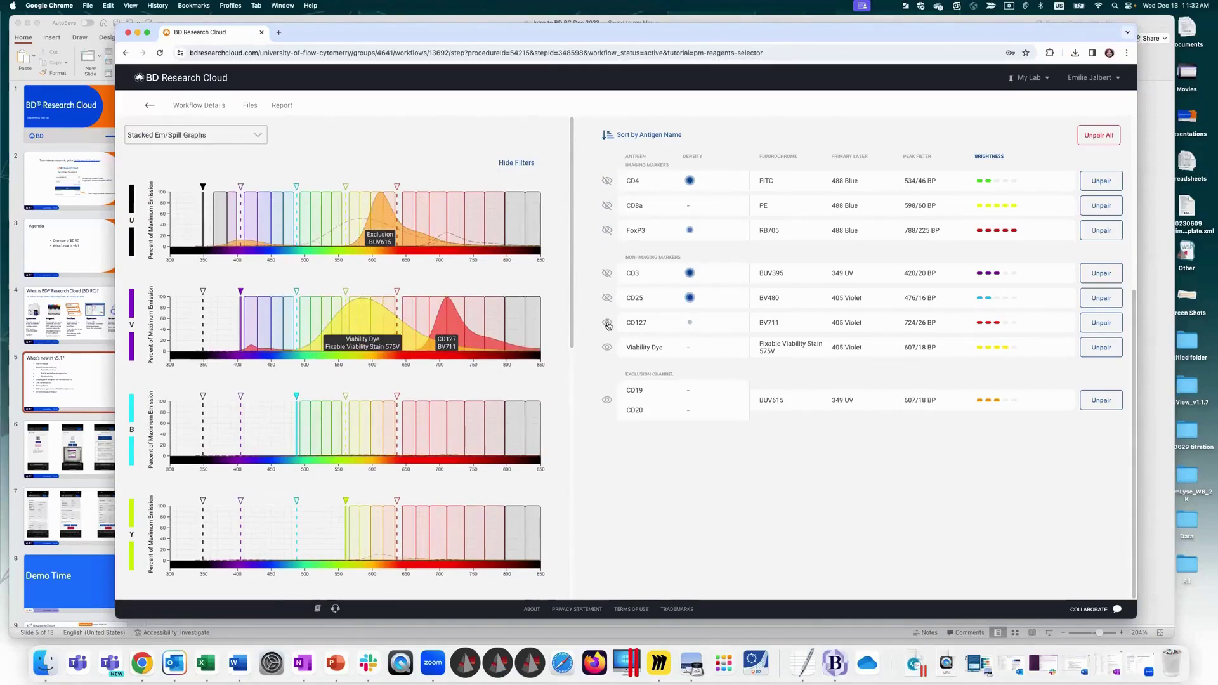
left_click(607, 323)
left_click(607, 298)
left_click(607, 273)
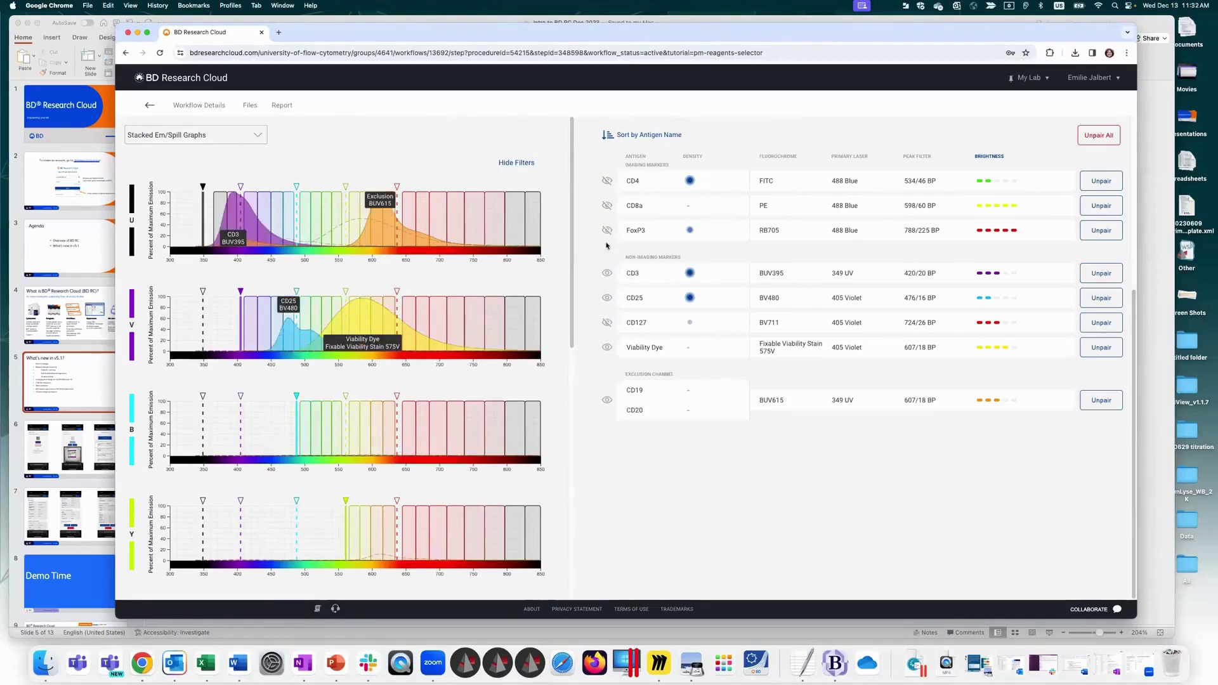
left_click(607, 230)
Step: Limit the displayed spectra to the Treg population from the populations table and examine its markers in the stacked graphs
scroll(570, 141, "down", 1)
scroll(571, 141, "down", 10)
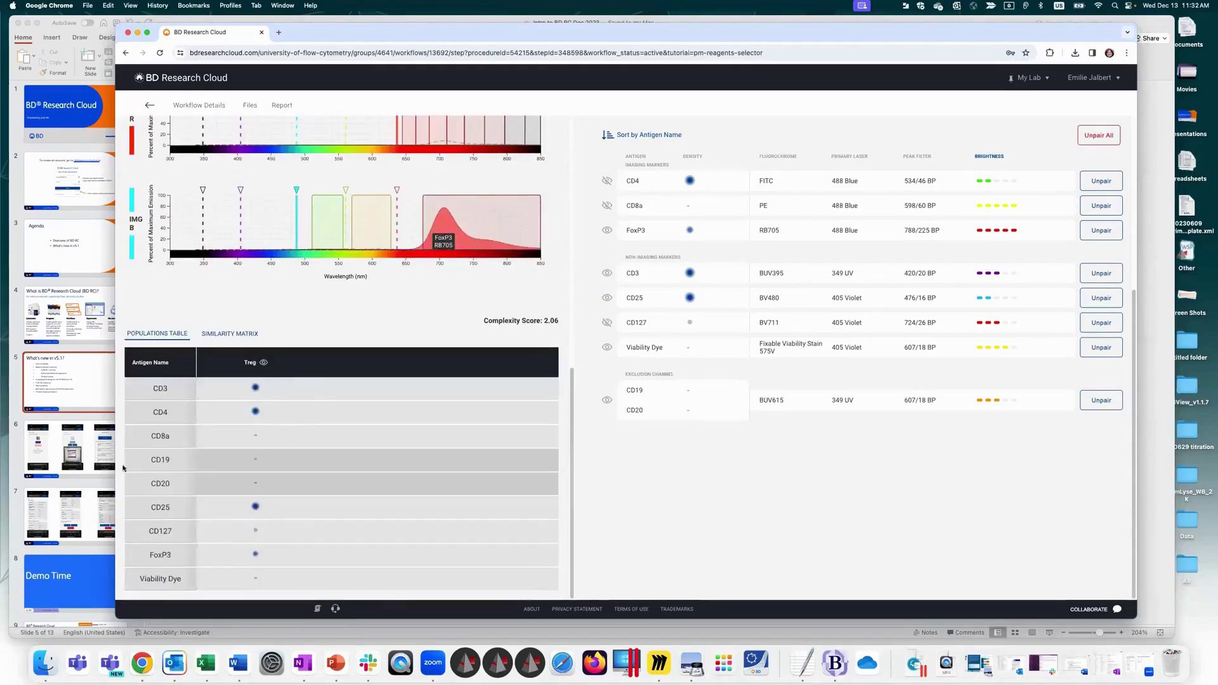
left_click(263, 364)
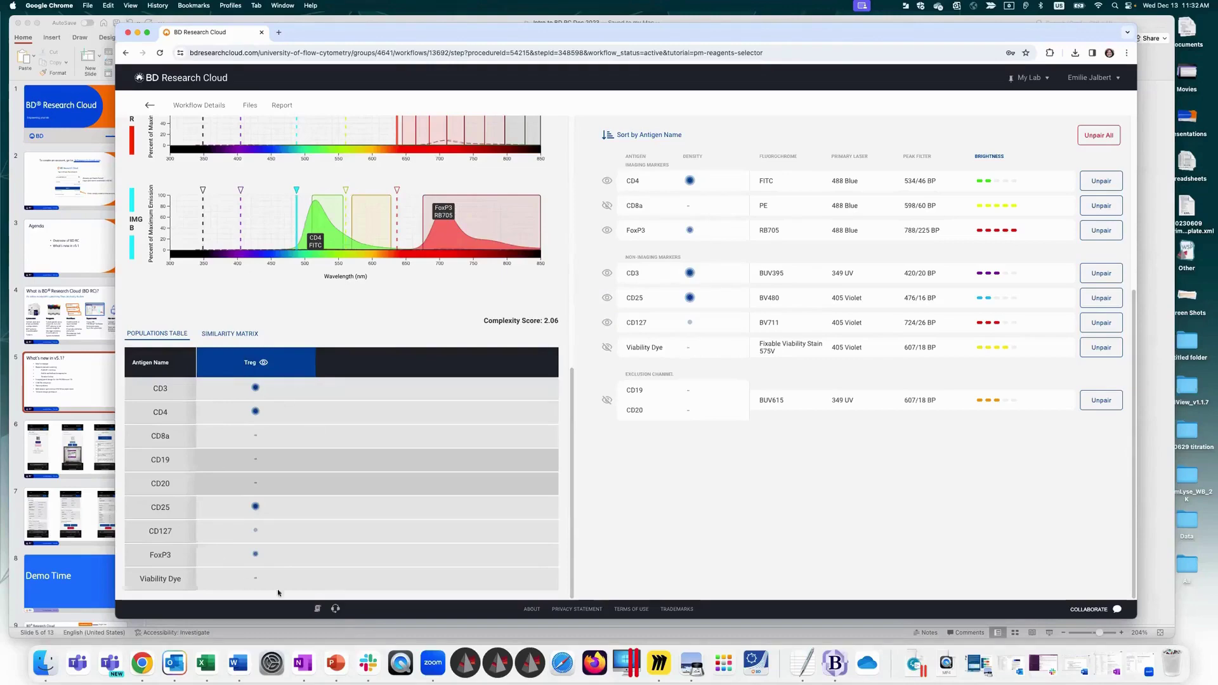
left_click_drag(572, 502, 552, 238)
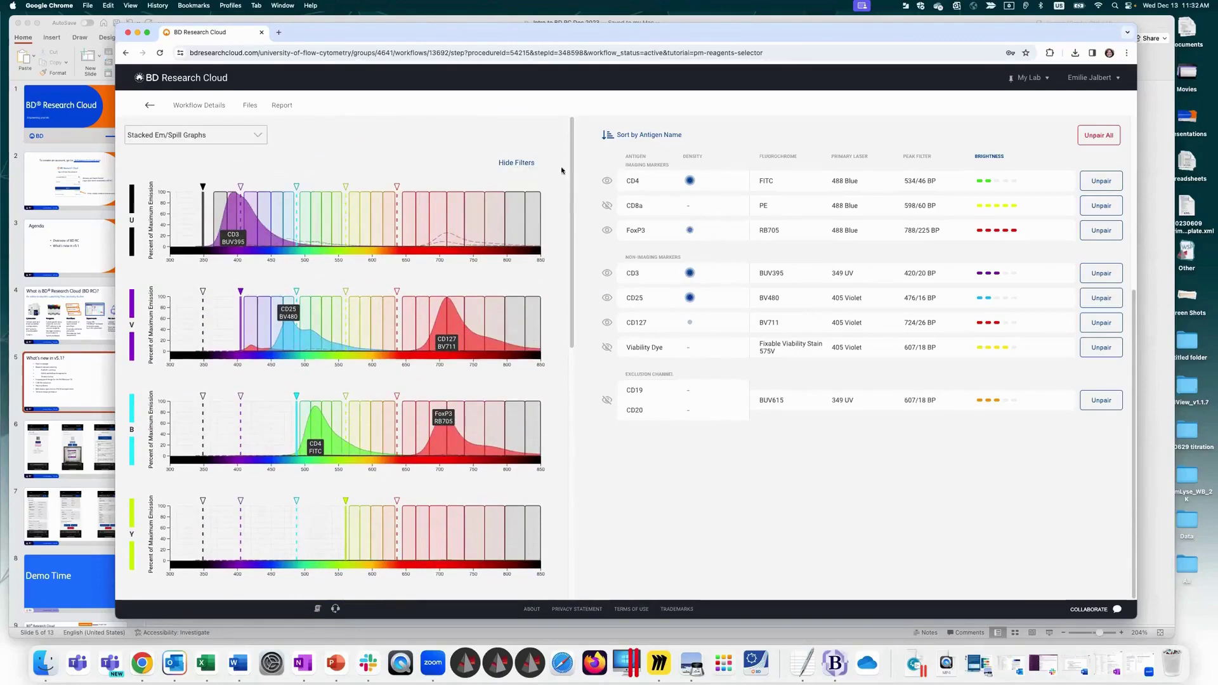
scroll(245, 339, "down", 15)
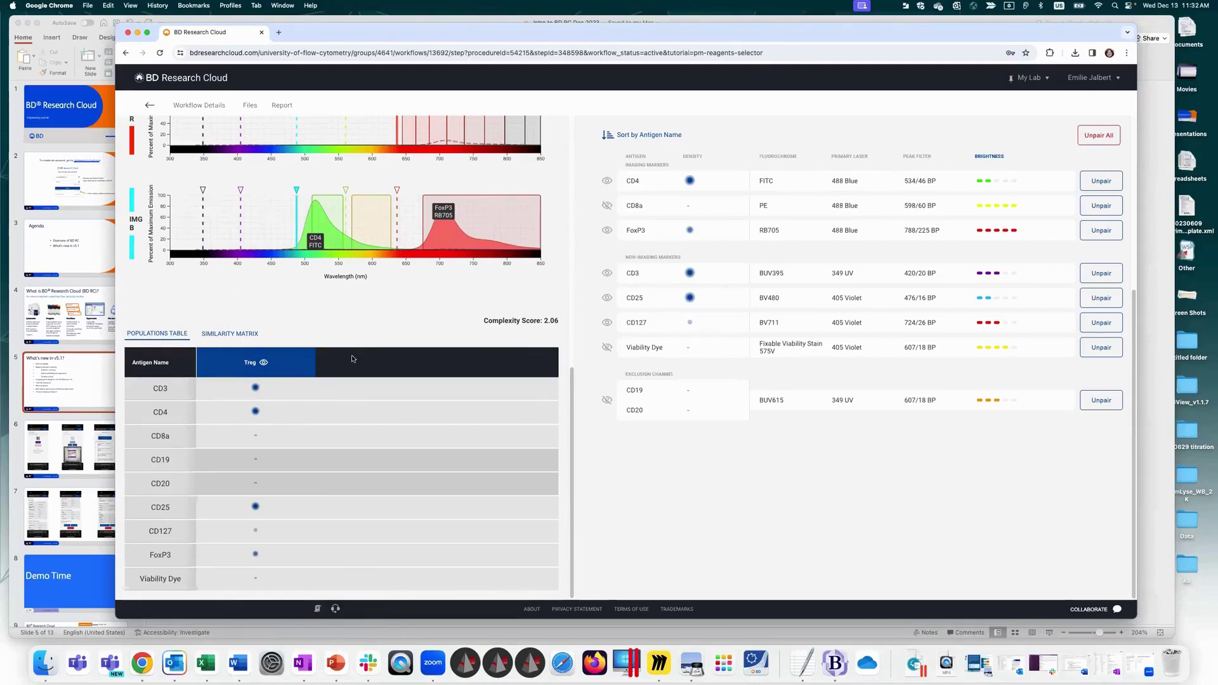
left_click_drag(575, 477, 579, 276)
scroll(211, 191, "up", 2)
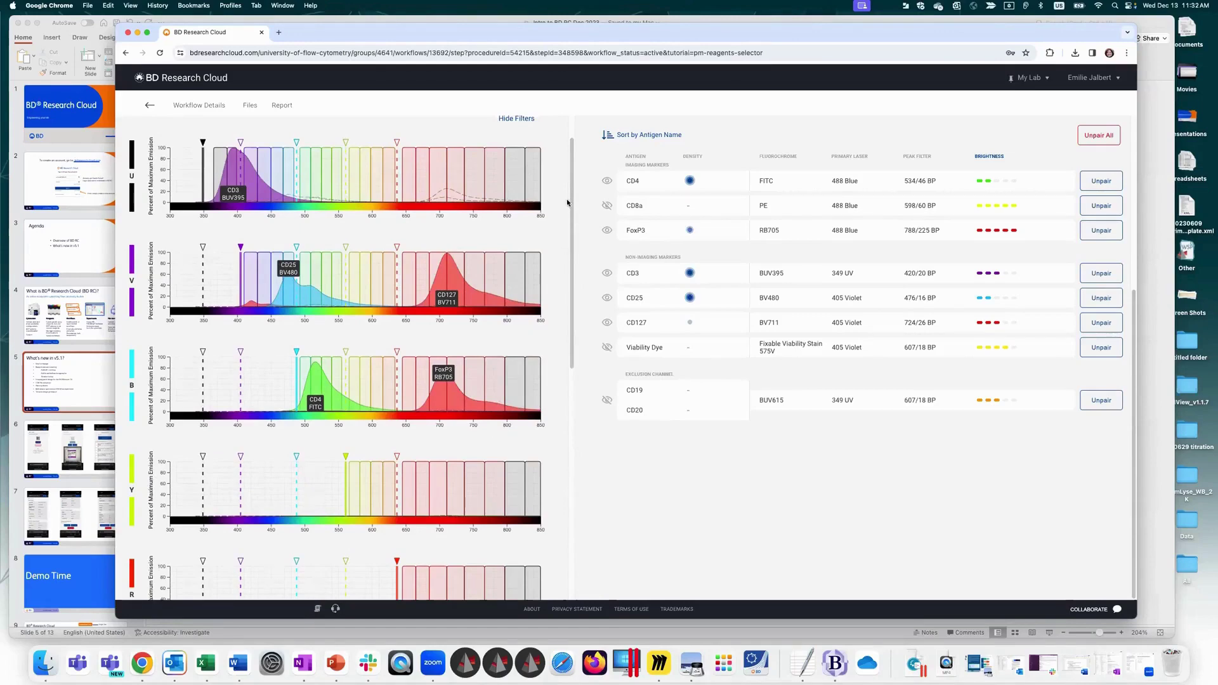
left_click_drag(570, 203, 584, 482)
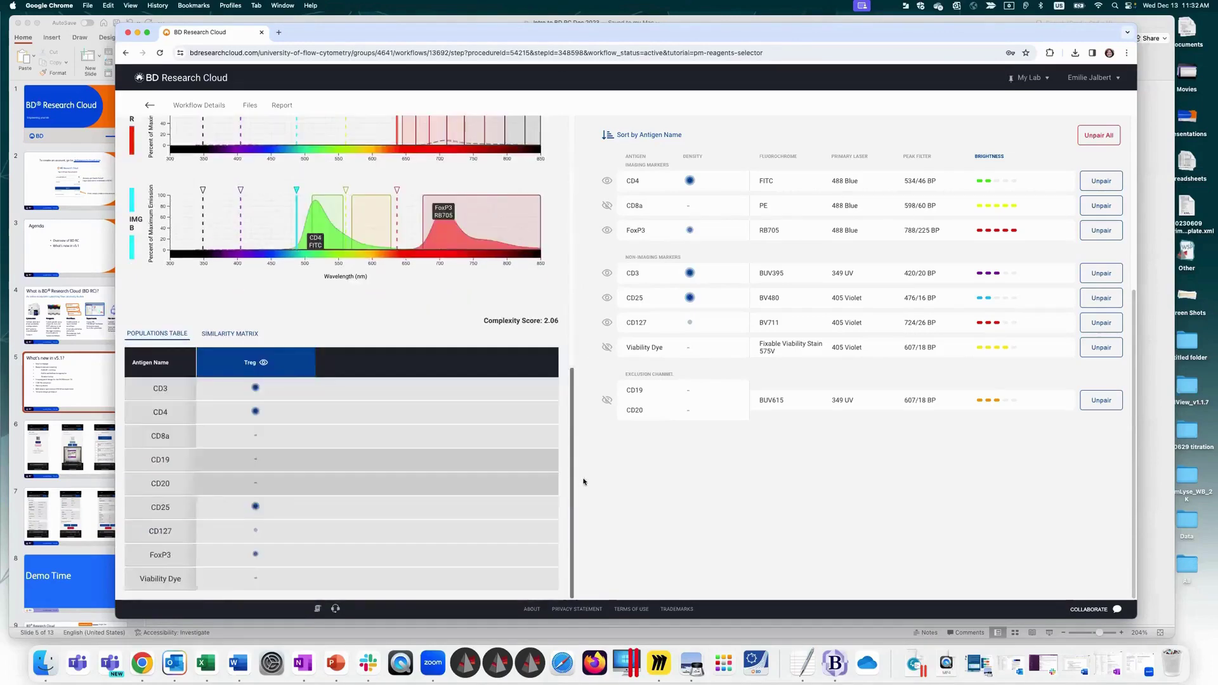
Step: Show the Similarity Matrix and unpair BUV615 from the CD19/CD20 exclusion channel
left_click(222, 336)
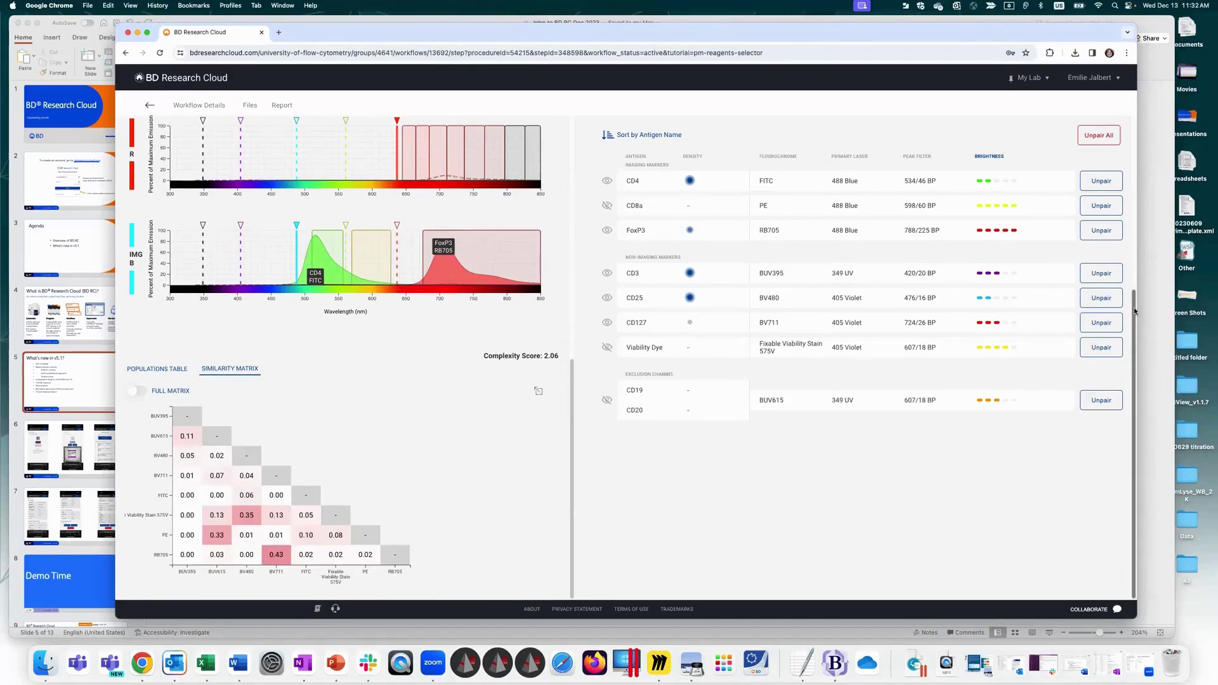
scroll(1132, 310, "up", 3)
left_click(1102, 439)
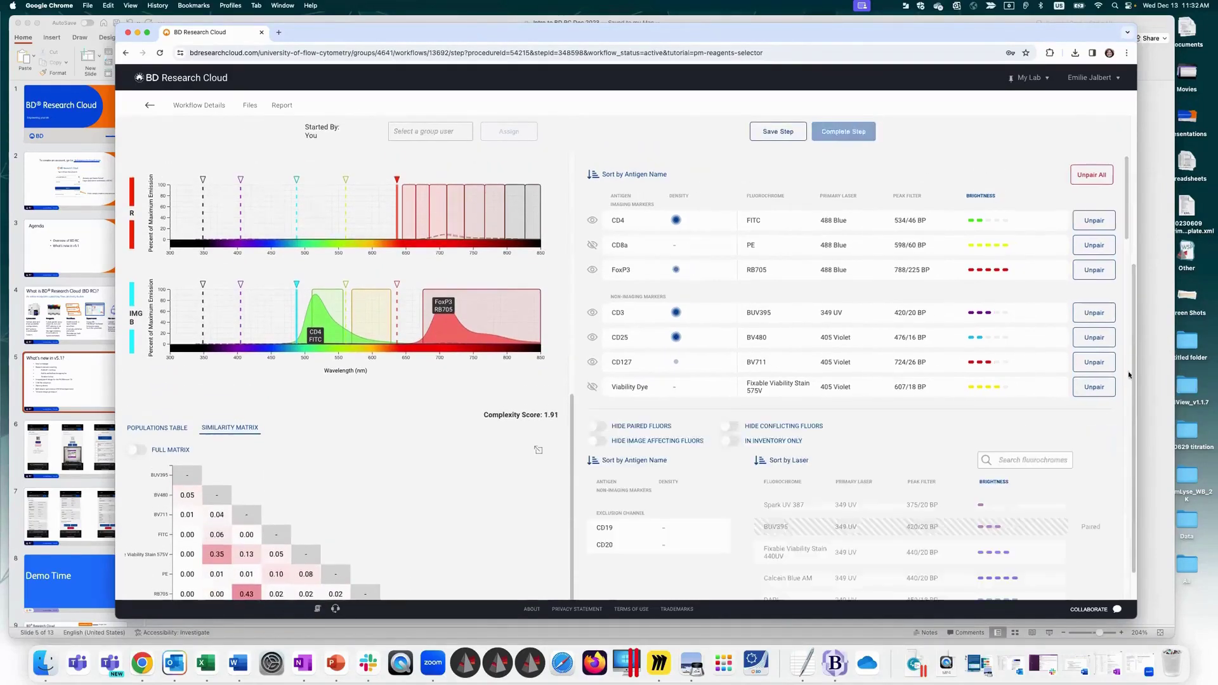
Step: Preview BUV496 for the CD19/CD20 exclusion channel and check its complexity score and similarity values
scroll(1125, 226, "down", 3)
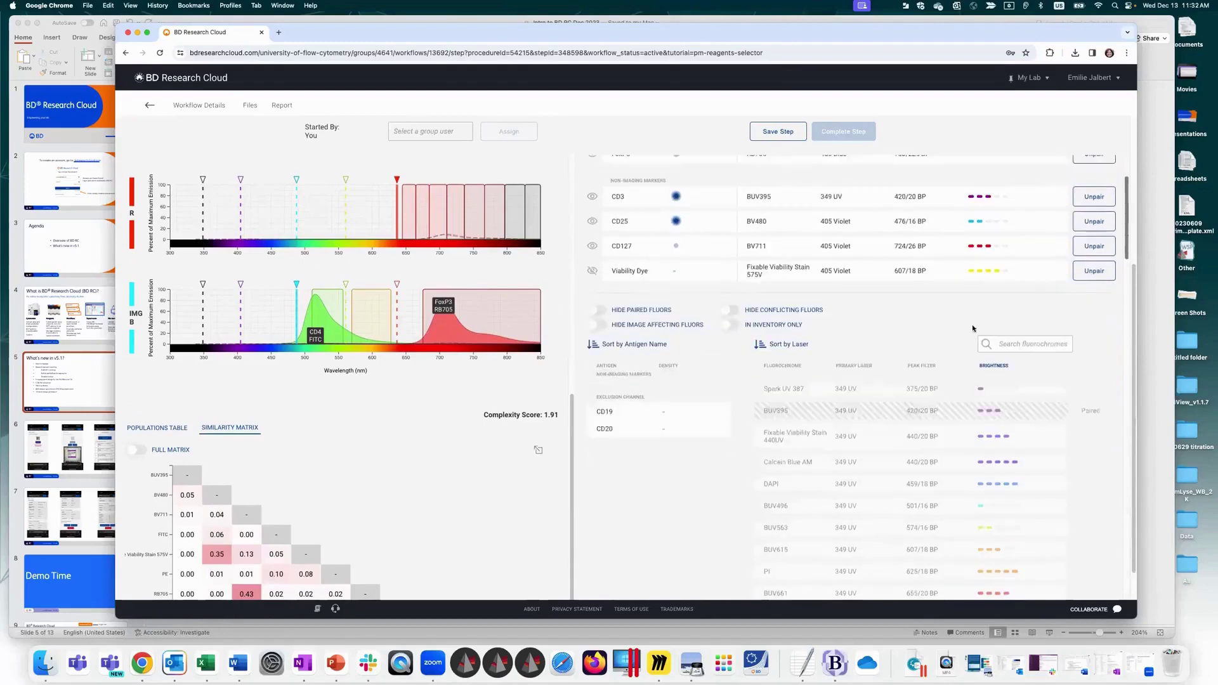
left_click(813, 413)
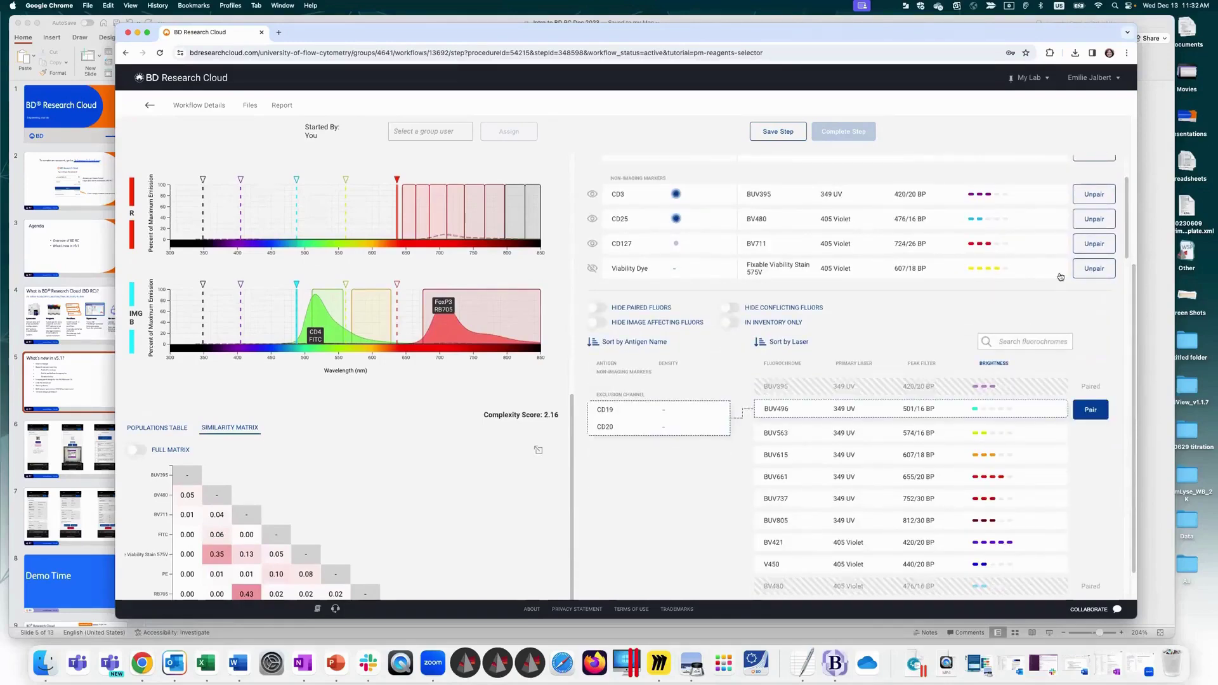
scroll(464, 462, "down", 1)
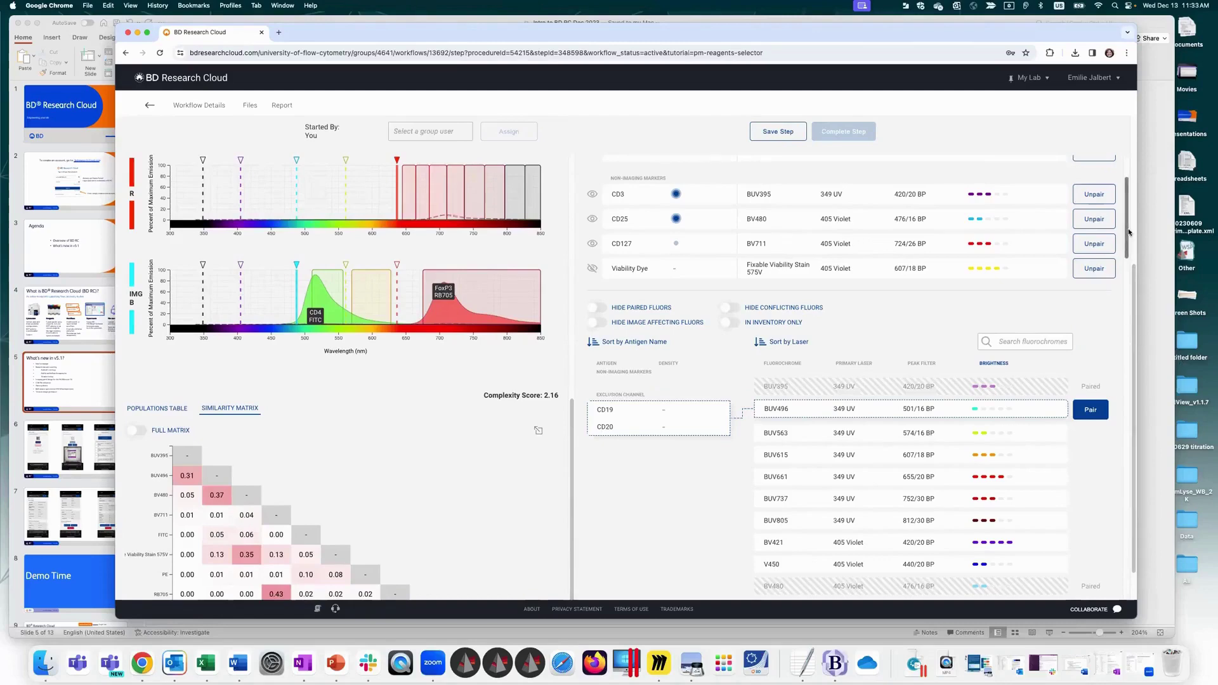
scroll(1129, 232, "down", 6)
scroll(1136, 349, "down", 1)
right_click(1138, 331)
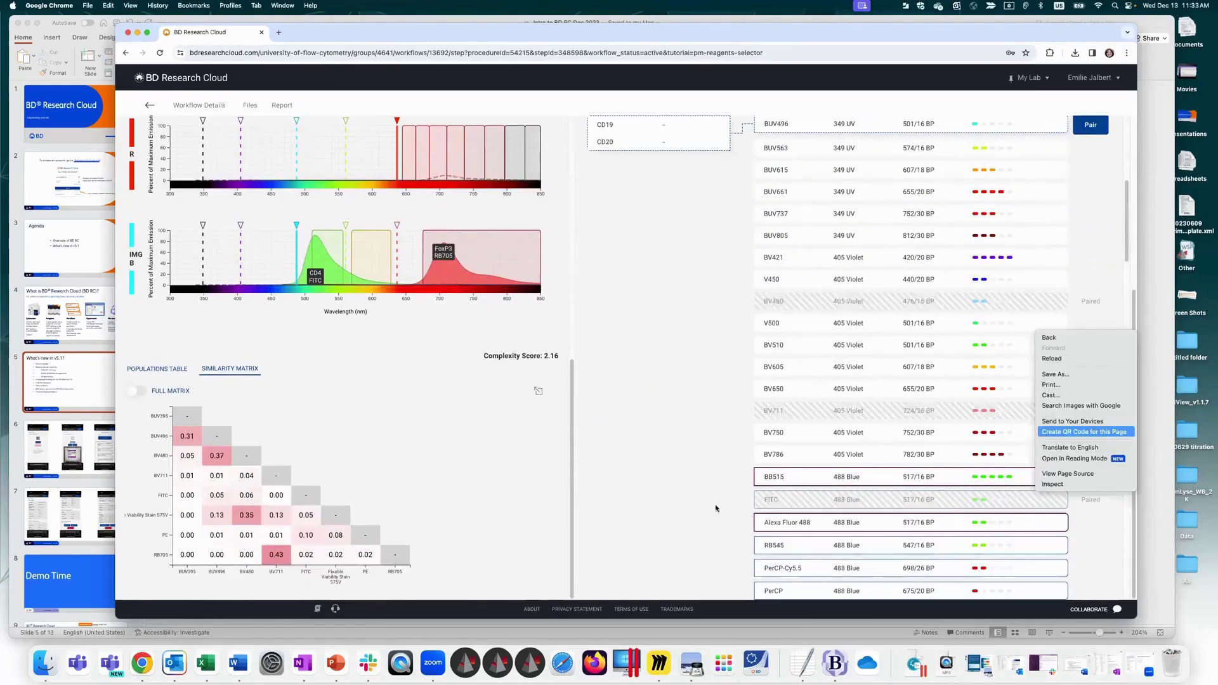
left_click(1078, 452)
Step: Preview V500, BV510, BV650, V450, BV421 and BUV805 for the exclusion channel, comparing the complexity score and similarity matrix
left_click(799, 322)
left_click(797, 347)
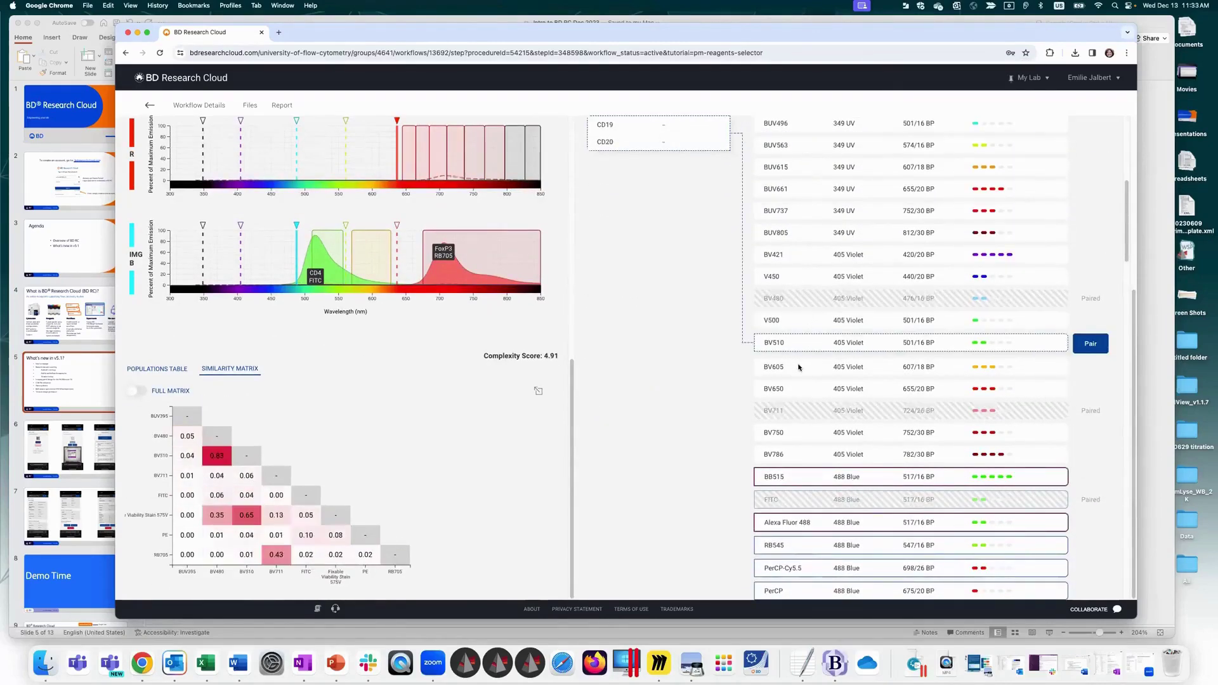
left_click(775, 394)
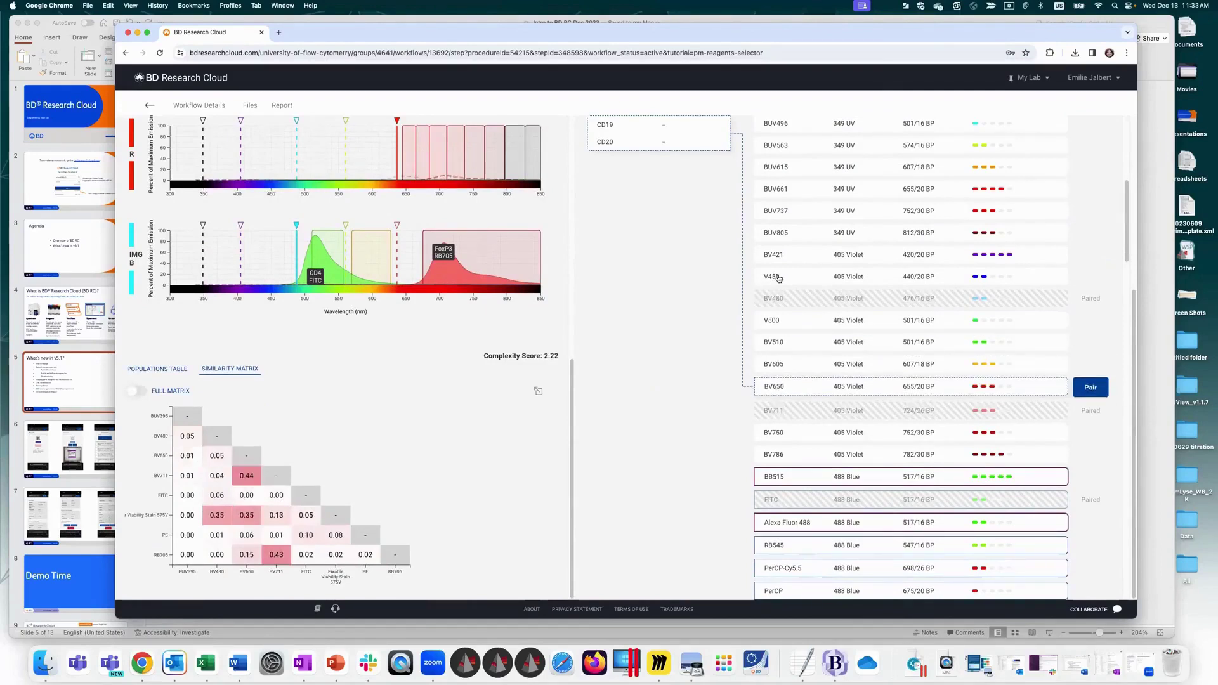
left_click(778, 278)
left_click(771, 255)
key("Up")
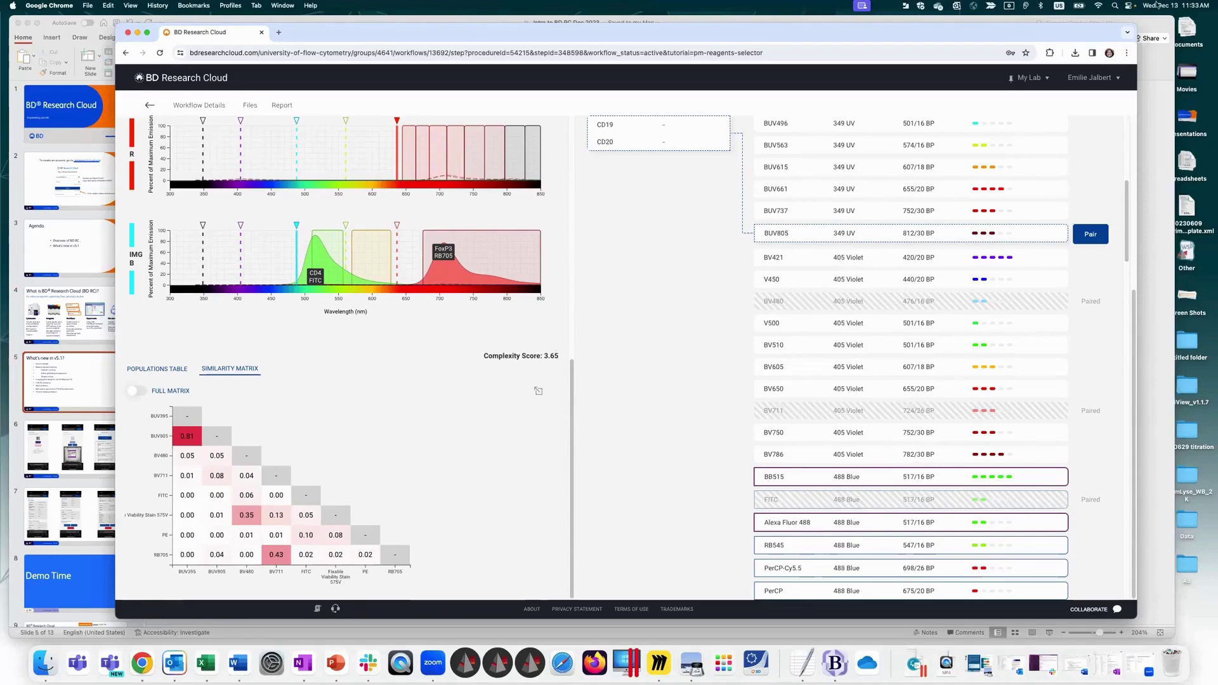
mouse_move(1215, 3)
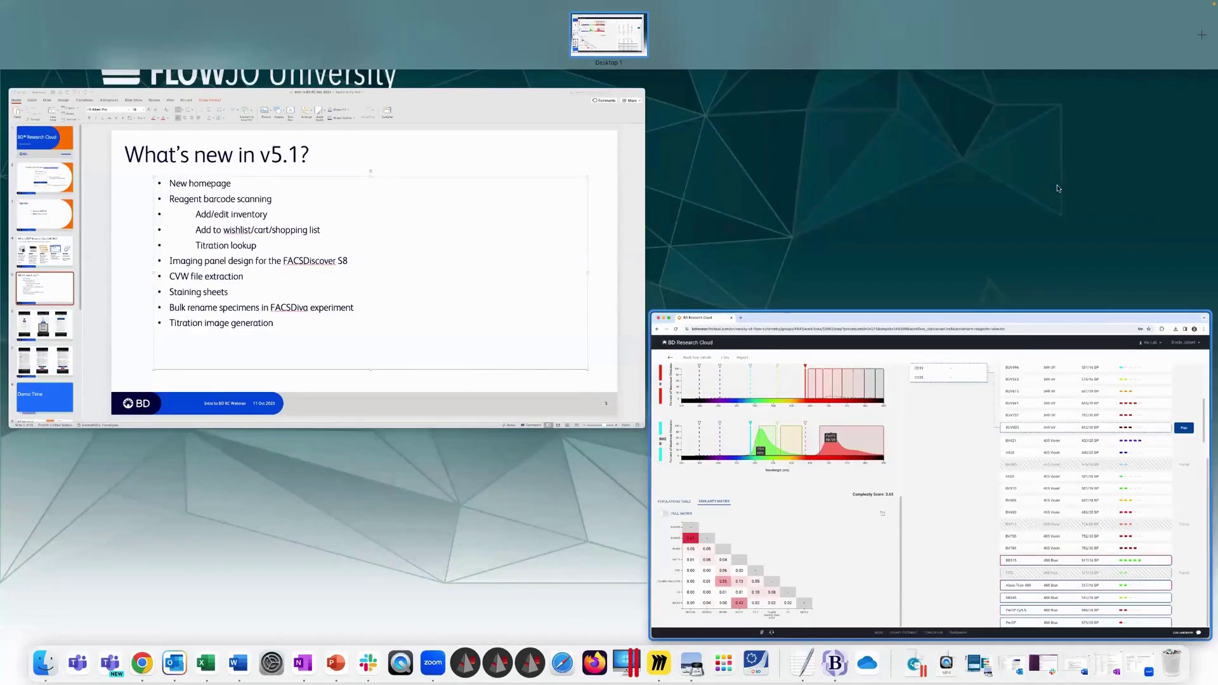
left_click(1202, 421)
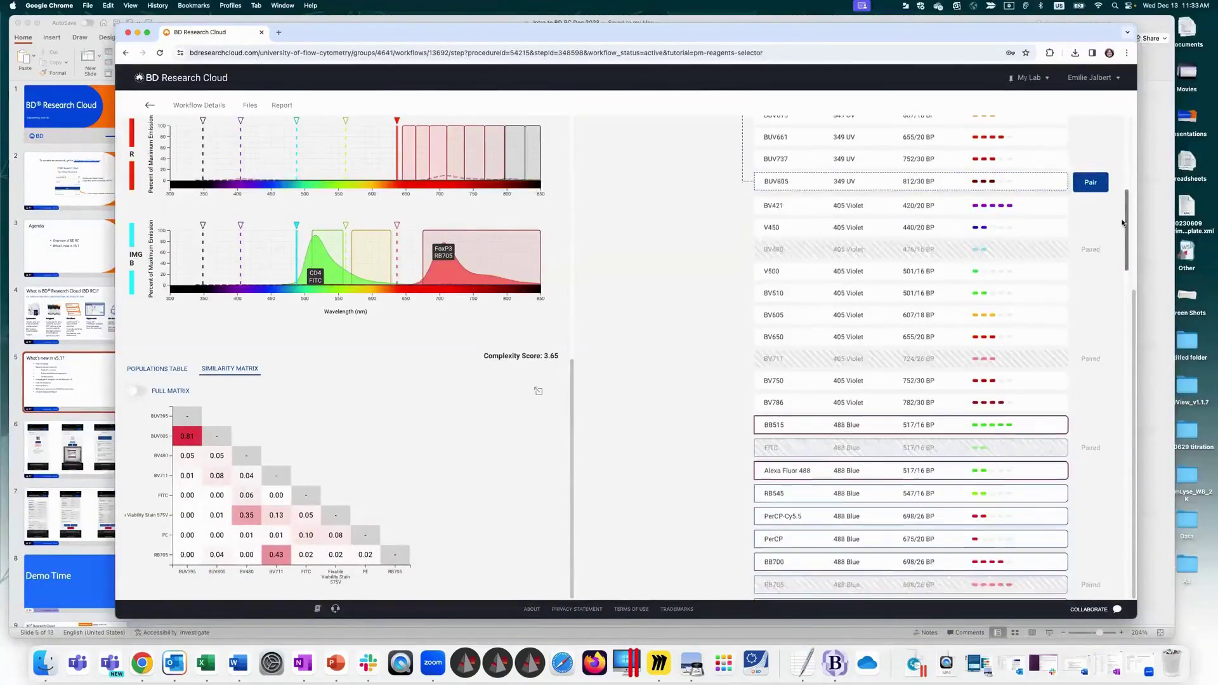
Step: Check the exclusion channel's overlap in the stacked graphs and pair CD19/CD20 with the 349 UV fluorochrome BUV563
left_click_drag(1121, 222, 1126, 128)
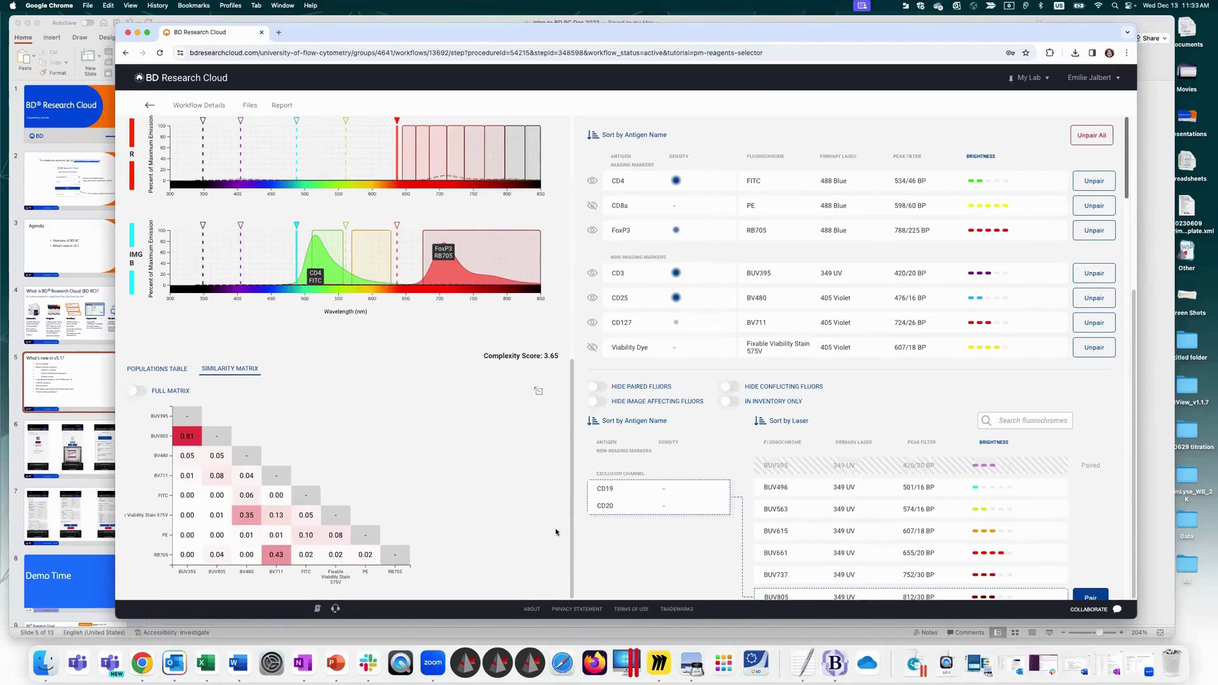
scroll(574, 499, "up", 10)
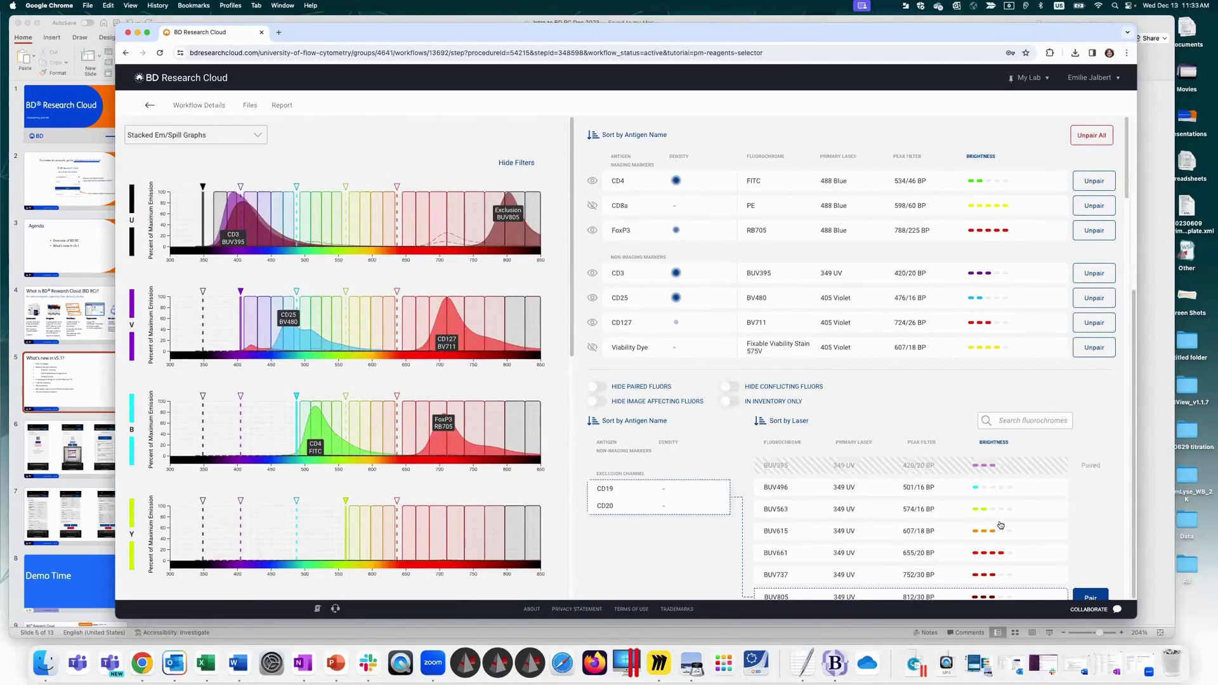
left_click(821, 515)
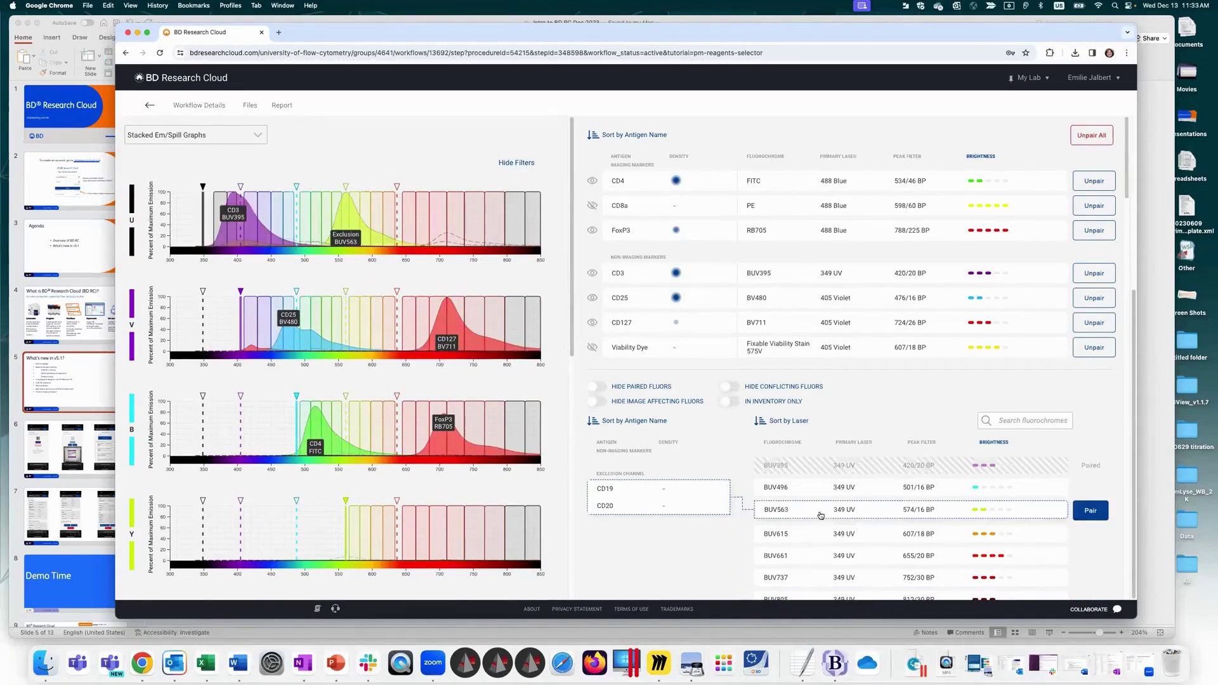
left_click(1090, 510)
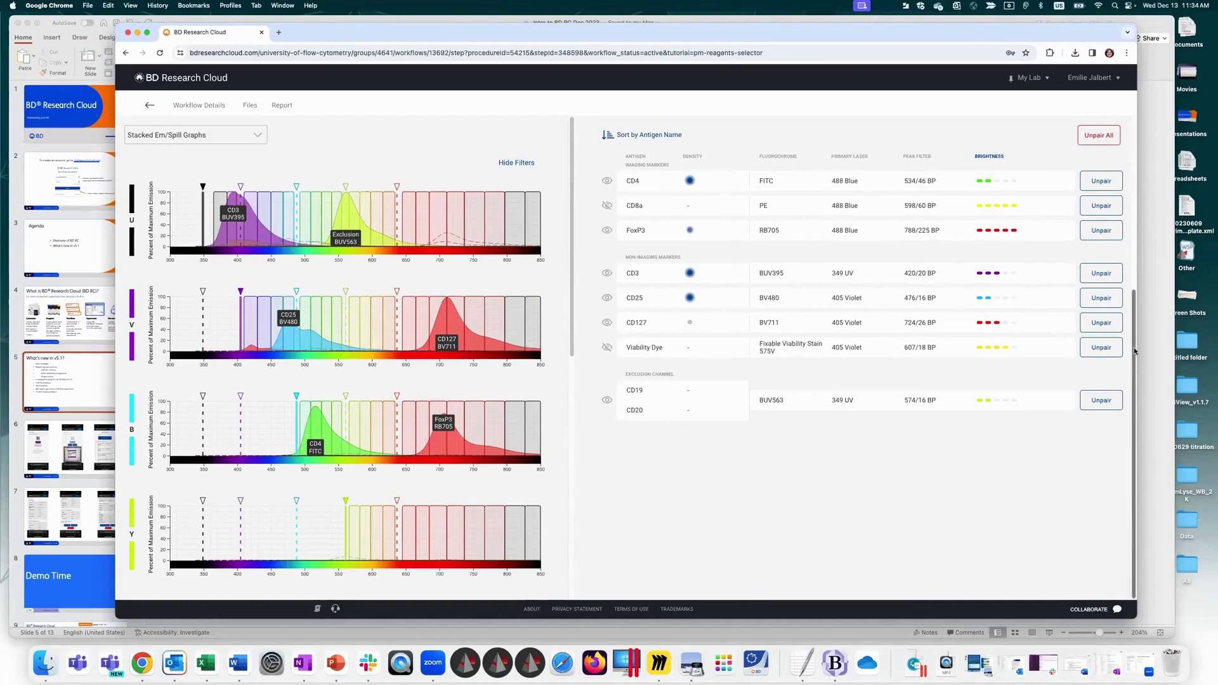
Step: Complete the Select Fluorochromes step and look over the suggested reagents in the Reagents step
scroll(896, 265, "up", 5)
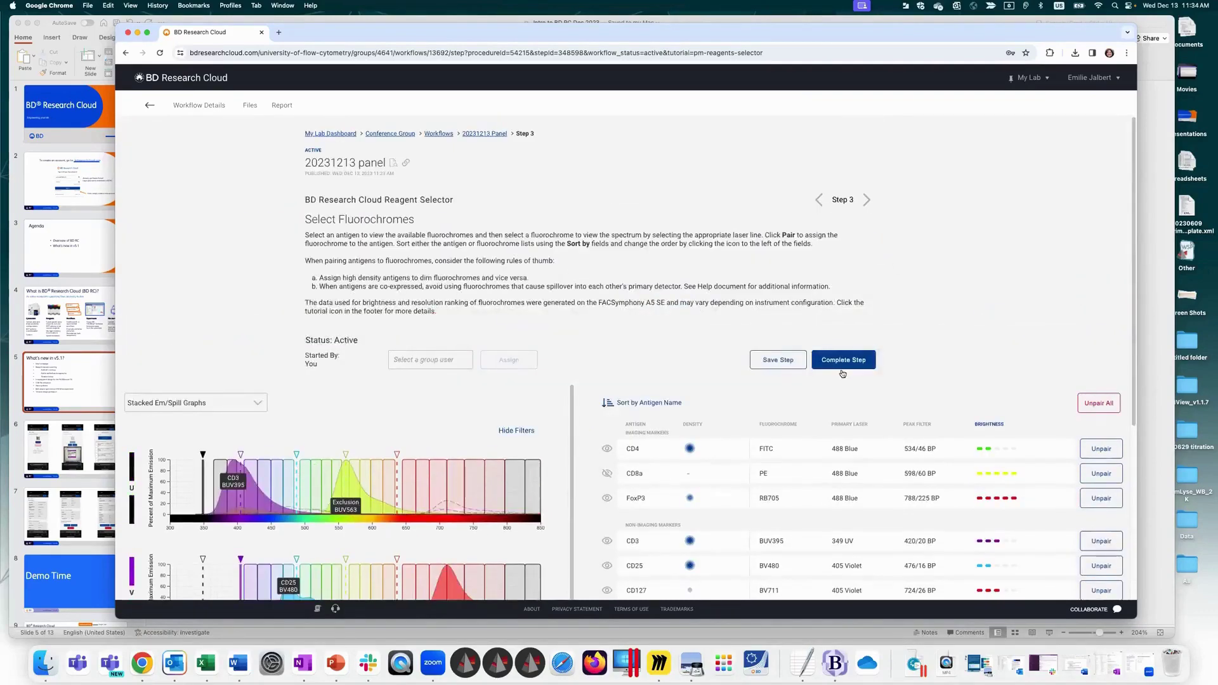
left_click(841, 361)
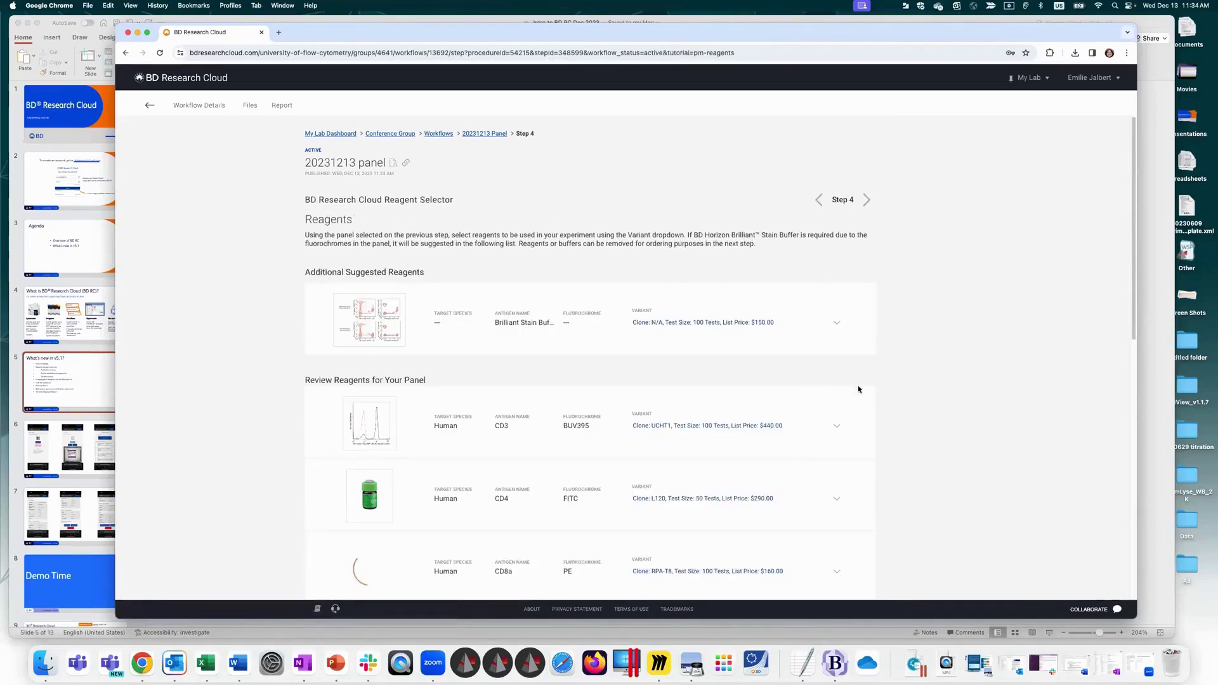
scroll(1132, 250, "down", 1)
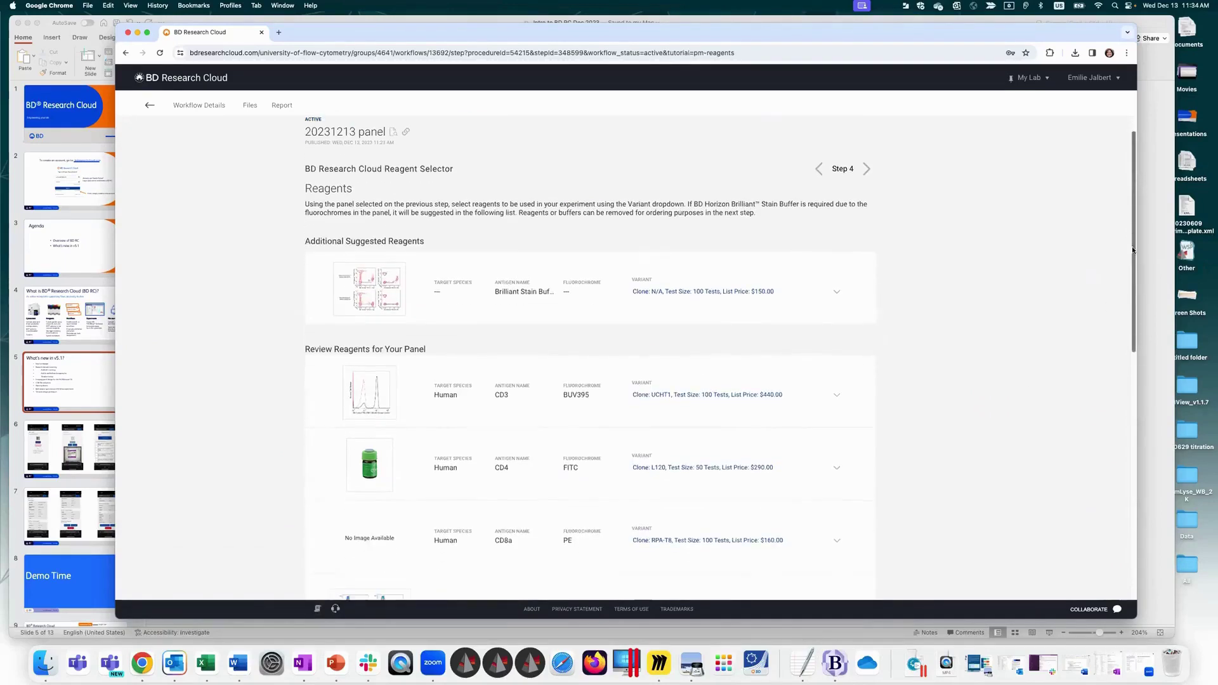
Step: Look through the available CD3 BUV395 reagent variants and view the histogram image of the UCHT1 clone at full size
scroll(1132, 249, "down", 3)
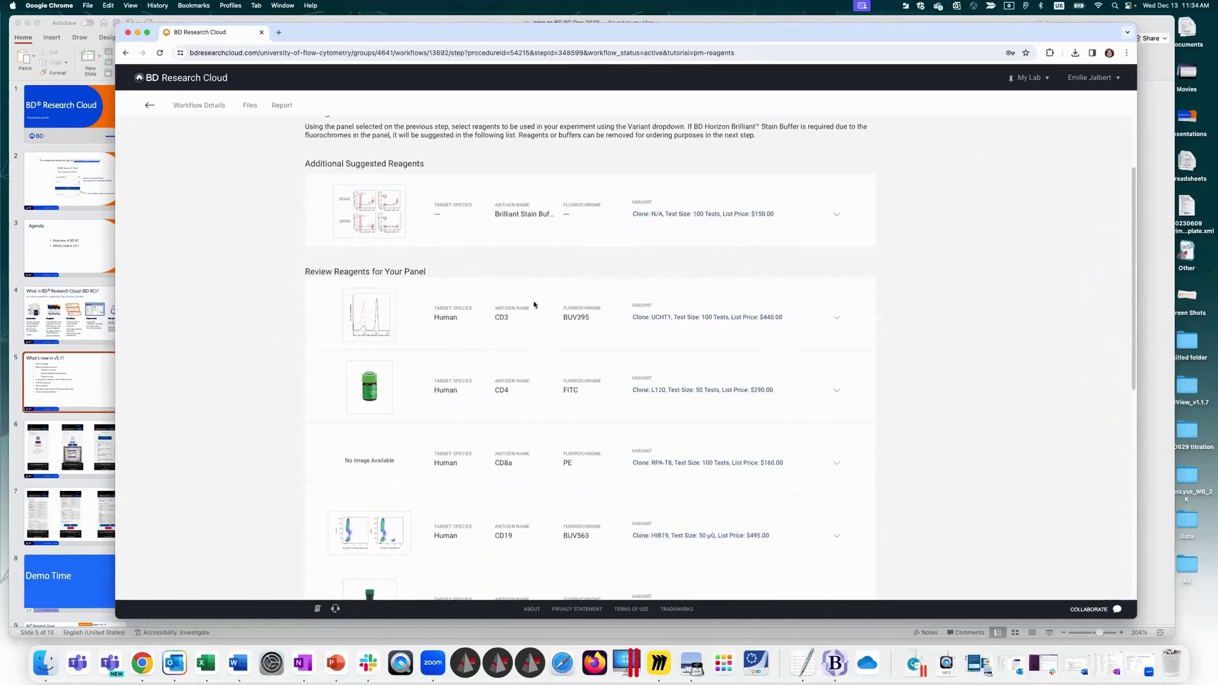
left_click(697, 316)
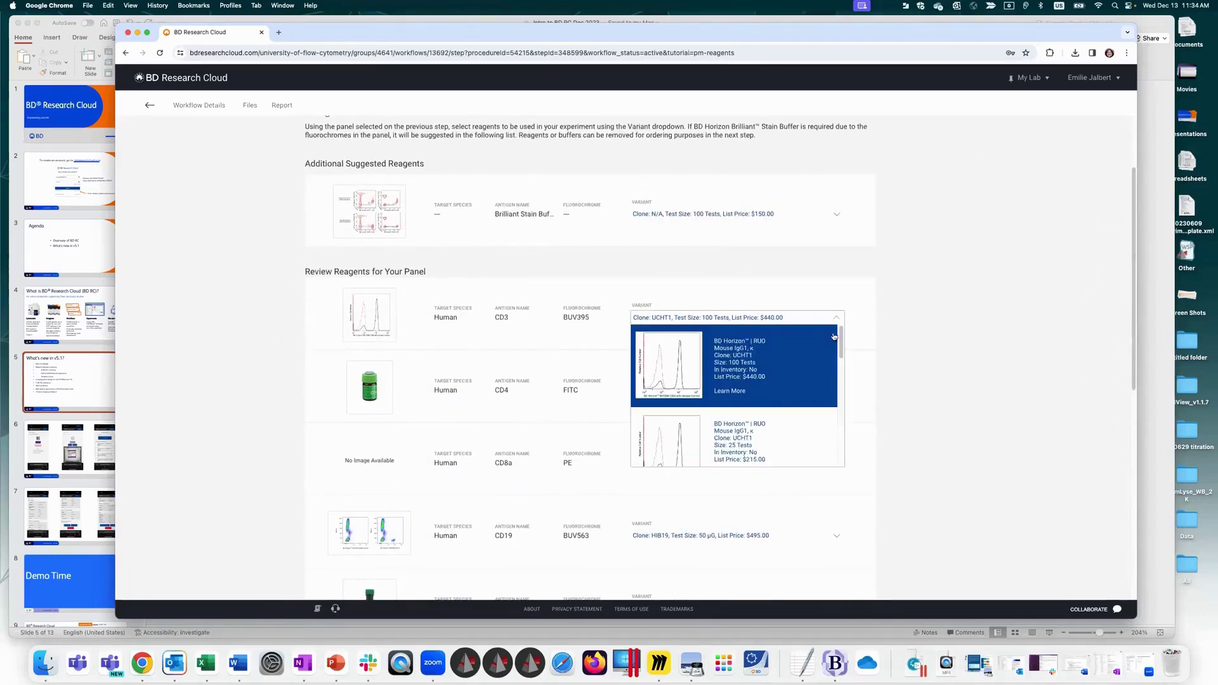
scroll(841, 345, "down", 2)
left_click_drag(841, 346, 846, 310)
left_click(676, 357)
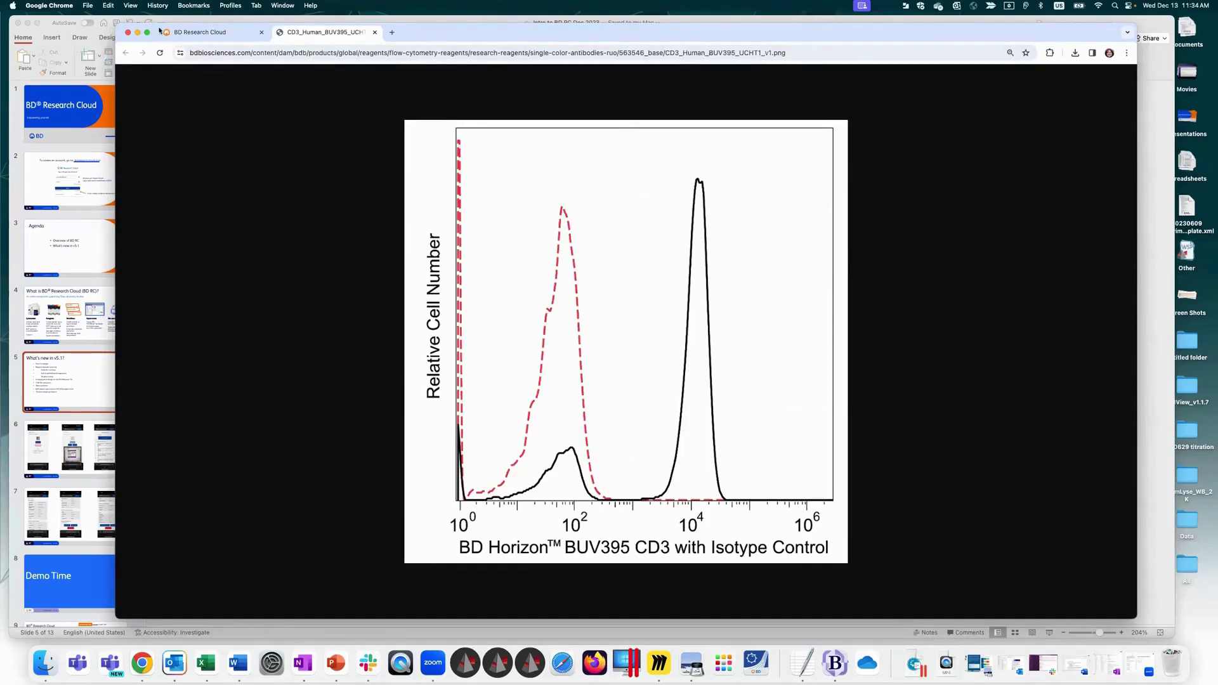
left_click(202, 32)
Step: View the product page of the 100-test CD3 BUV395 UCHT1 variant and return to the reagent list
left_click(689, 315)
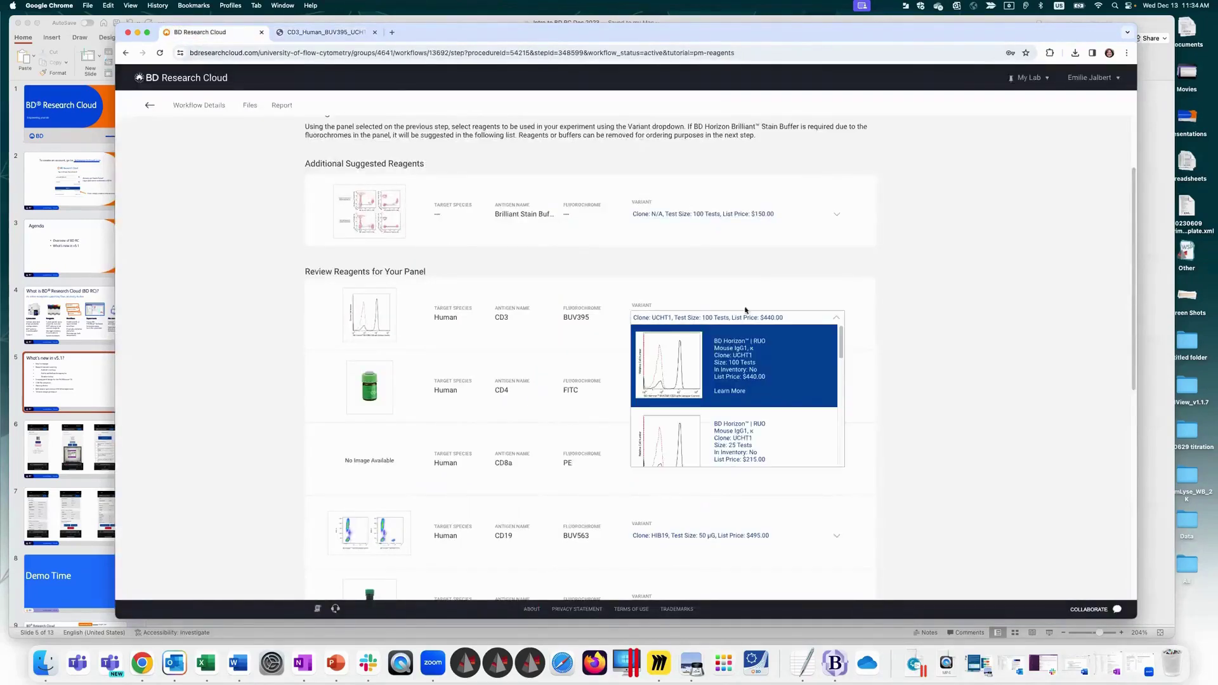
left_click(728, 391)
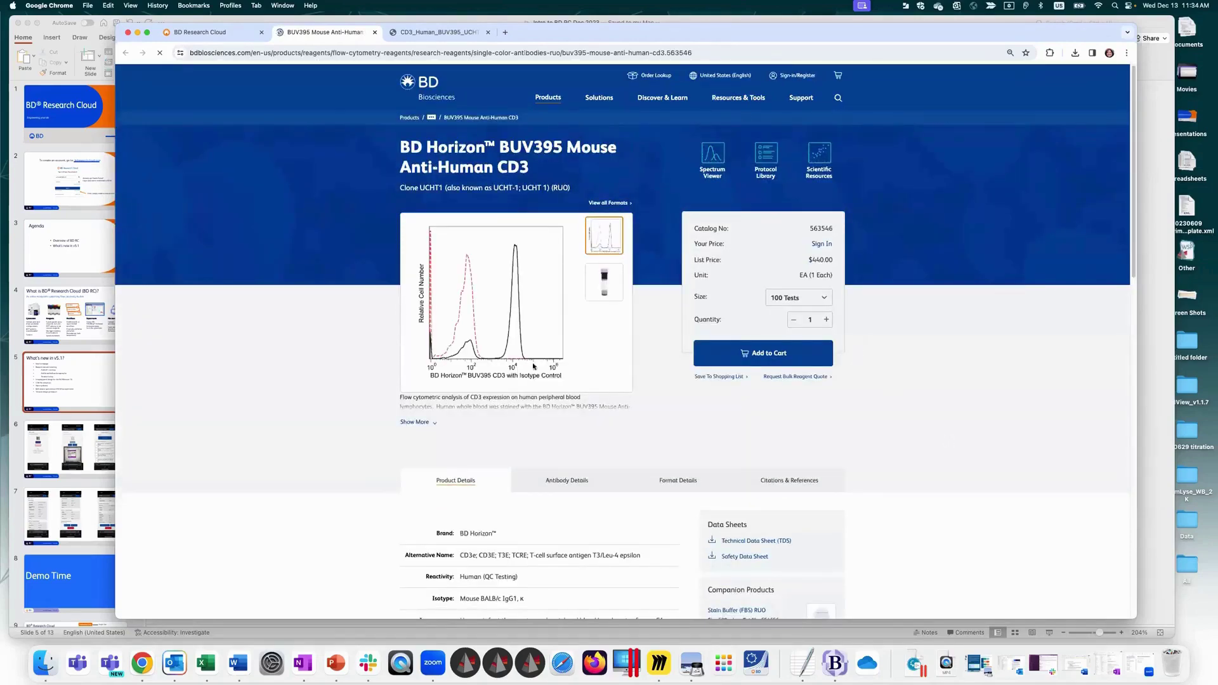
key("ctrl+shift+Tab")
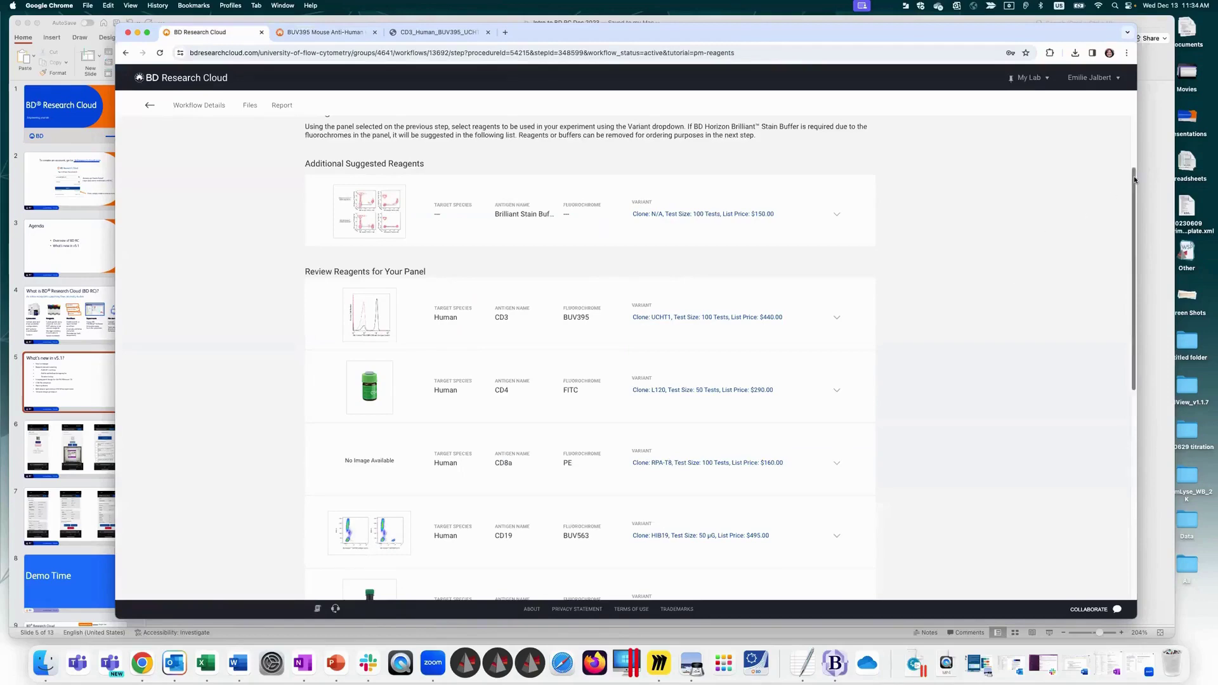
Step: Review the remaining suggested reagents and complete the Reagents step
scroll(1133, 176, "down", 2)
scroll(1122, 237, "down", 2)
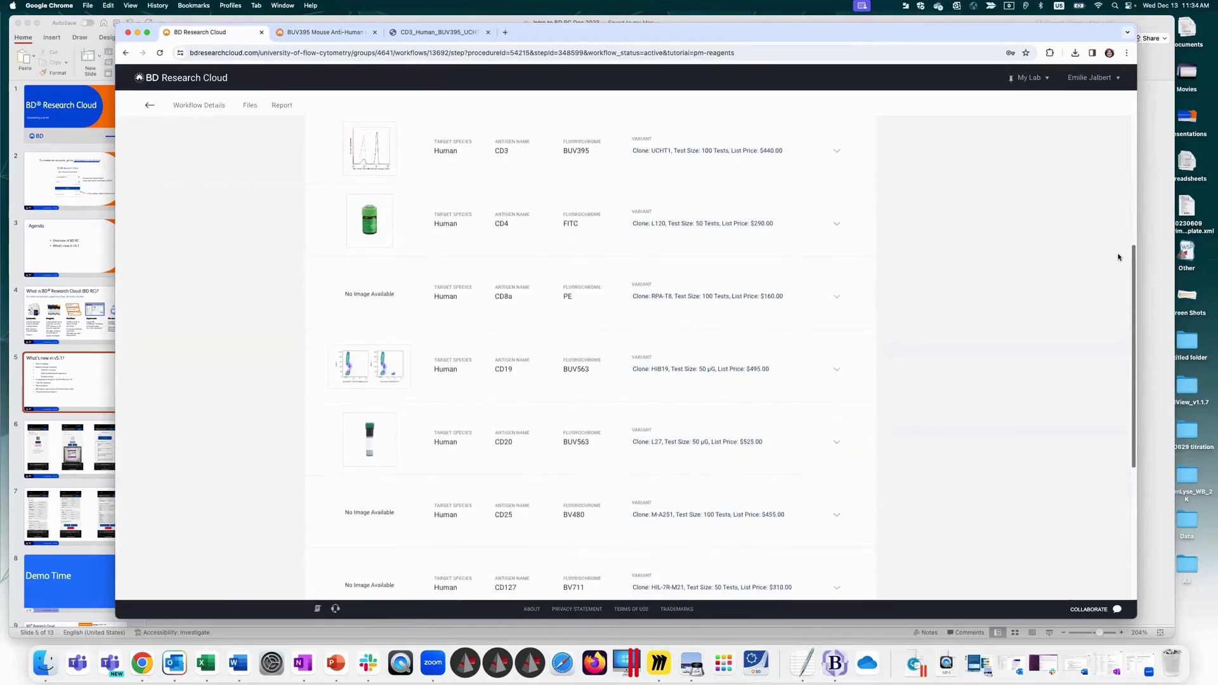
scroll(1118, 260, "down", 5)
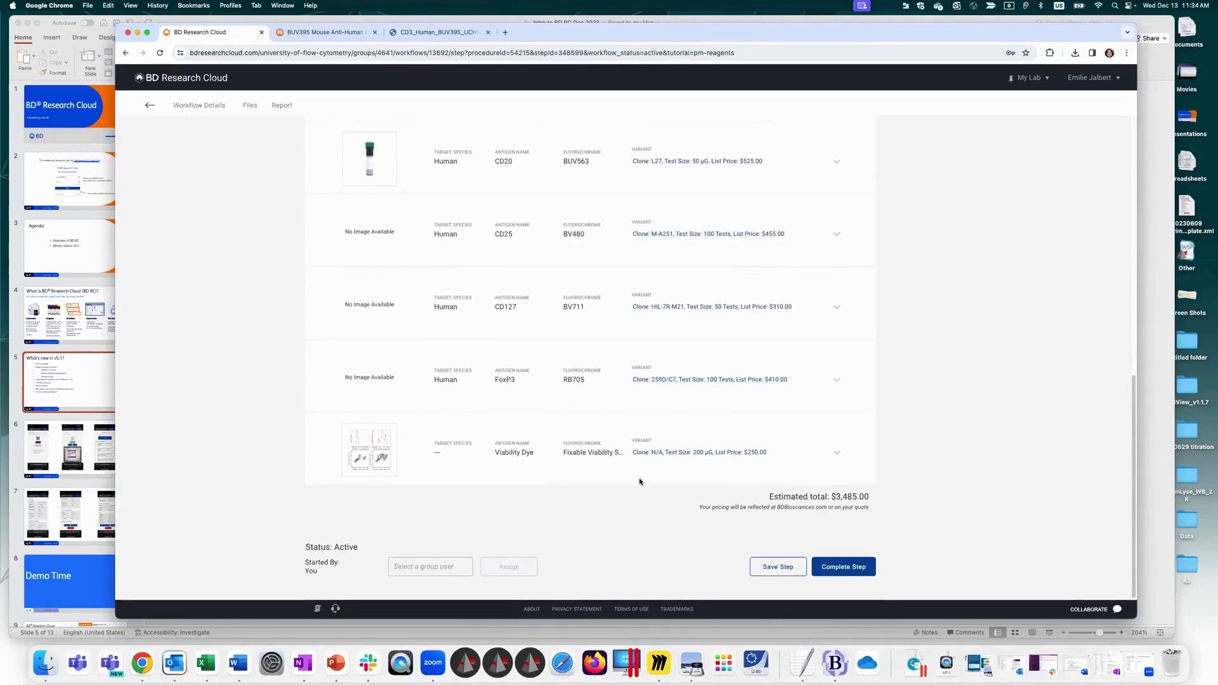
left_click(849, 569)
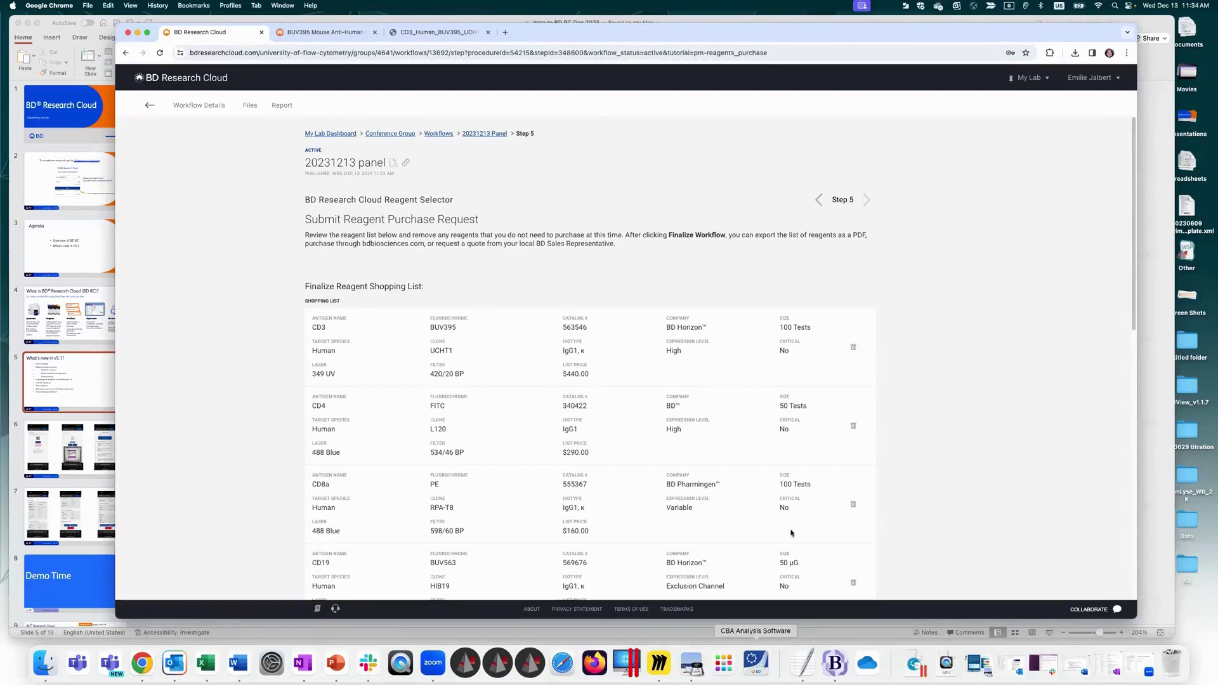
Step: Remove the FoxP3, CD127 and CD25 reagents from the shopping list
scroll(1112, 448, "down", 15)
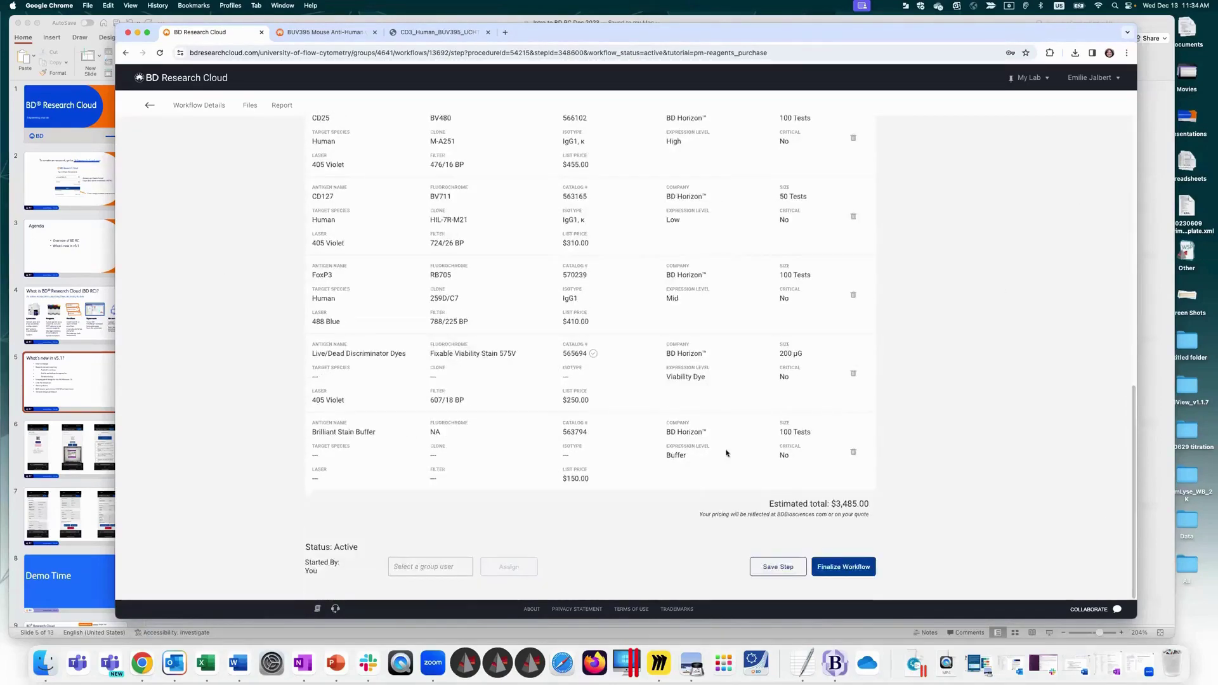
left_click(853, 295)
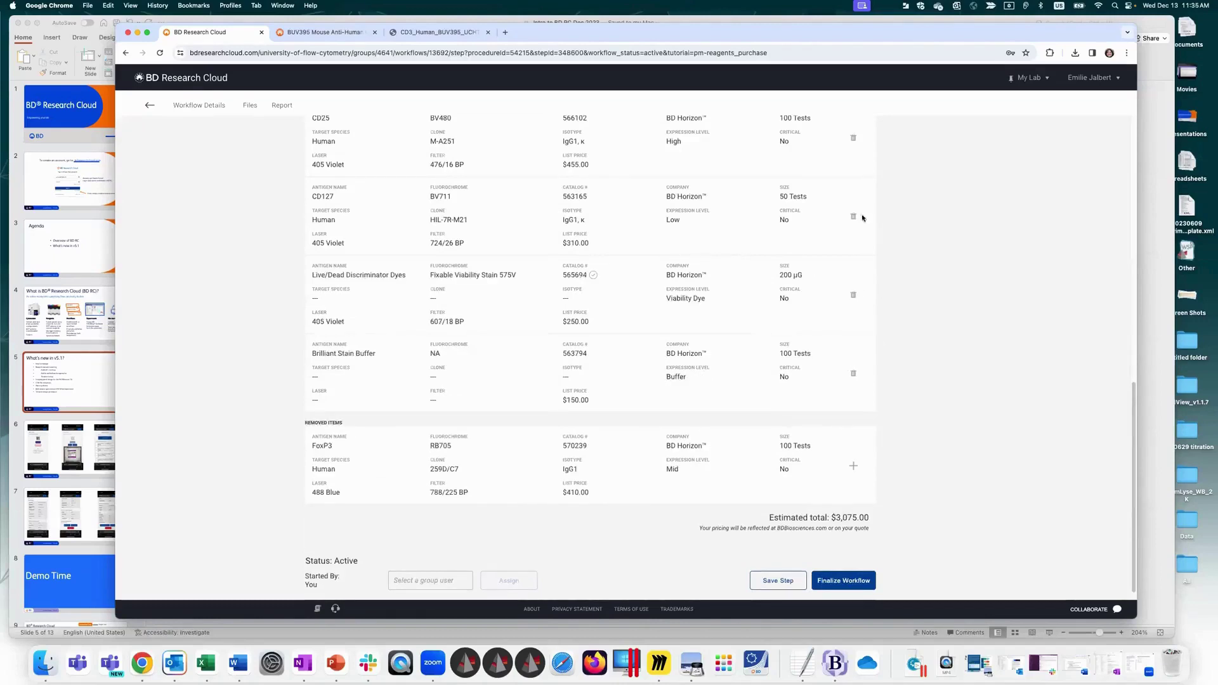
left_click(853, 216)
left_click(853, 138)
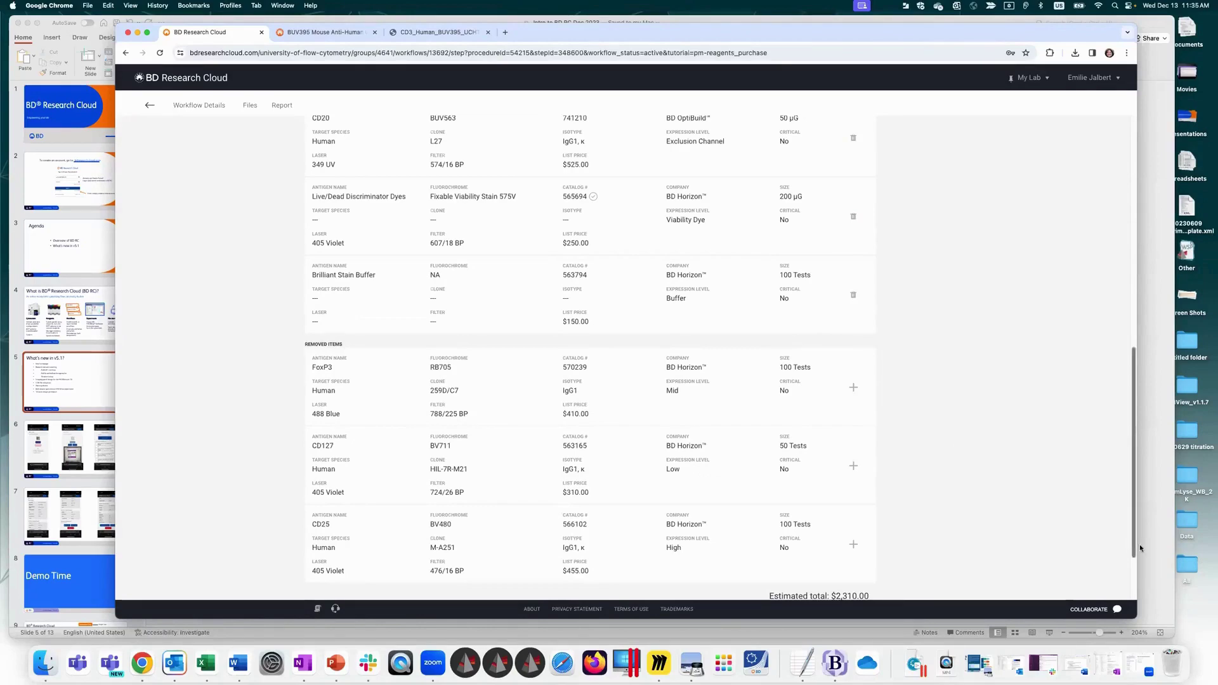
Step: Check the shopping list and its removed items, and finalize the workflow
left_click_drag(1134, 539, 1096, 272)
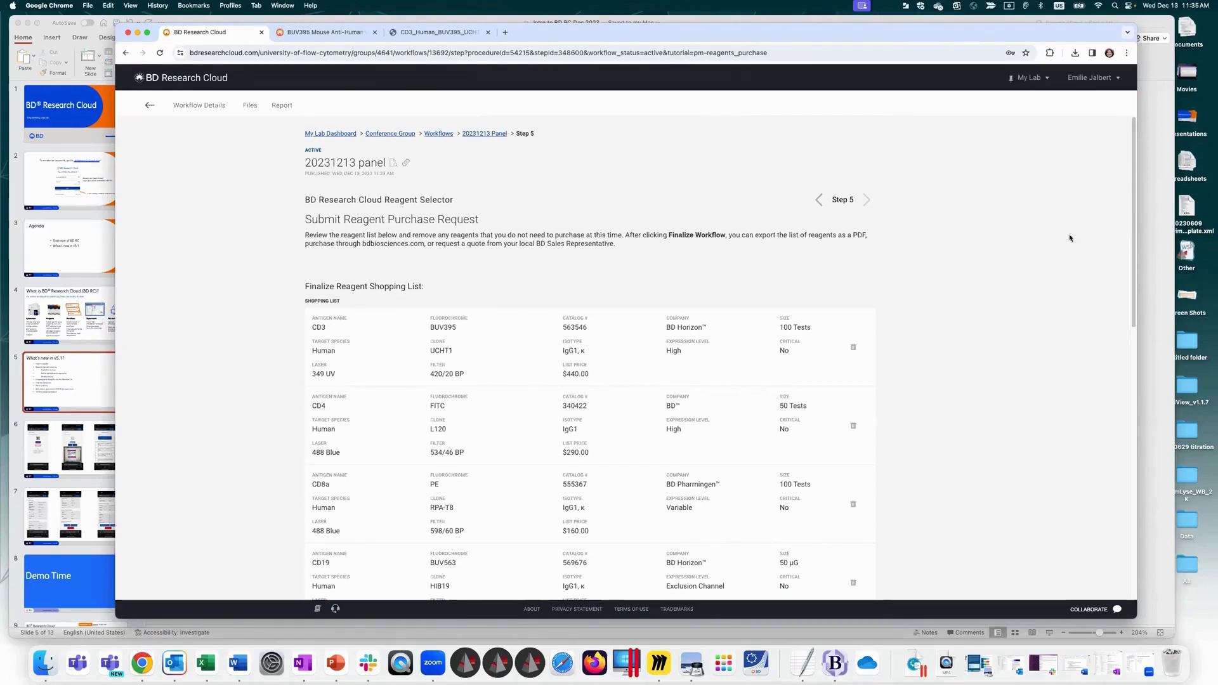
left_click_drag(1133, 167, 753, 570)
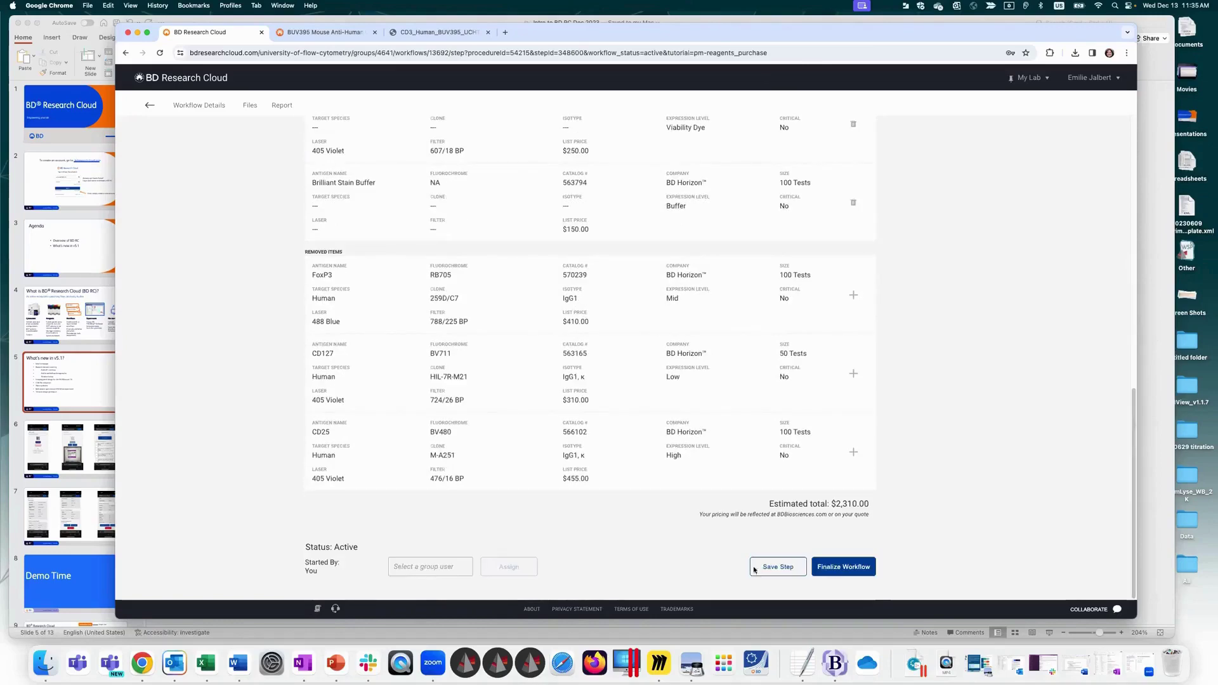
left_click(844, 571)
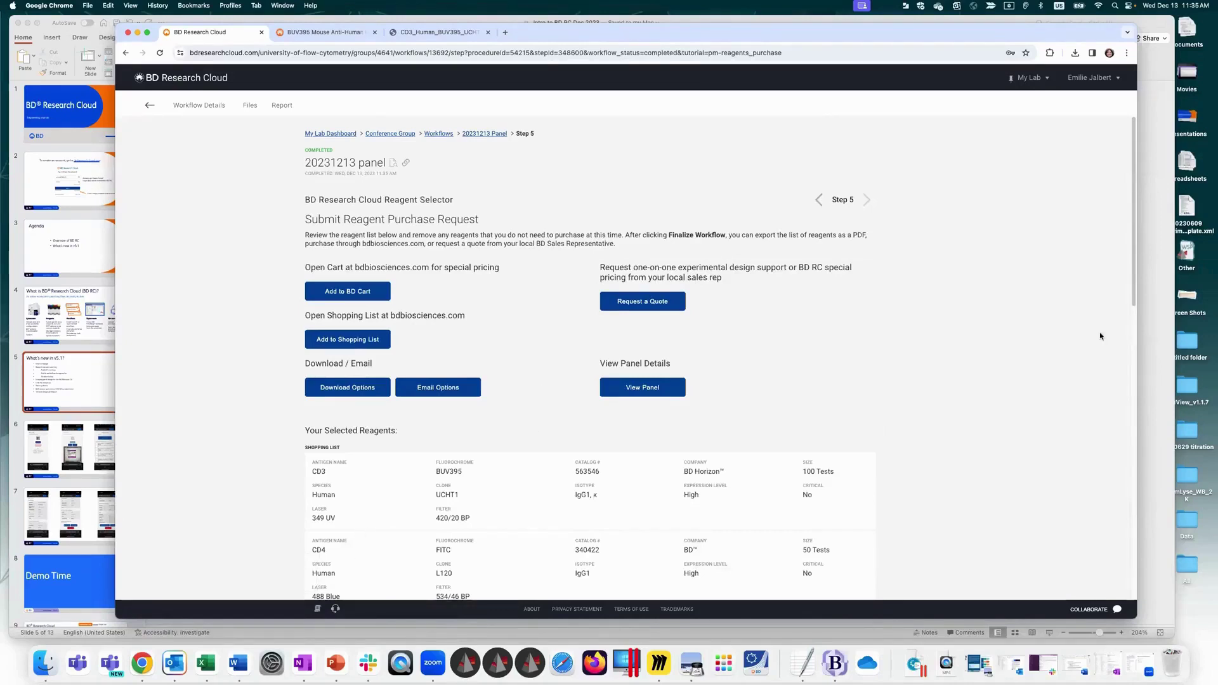
Step: Add the selected reagents to the BD cart and return to the Submit Reagent Purchase Request page
scroll(1133, 256, "down", 1)
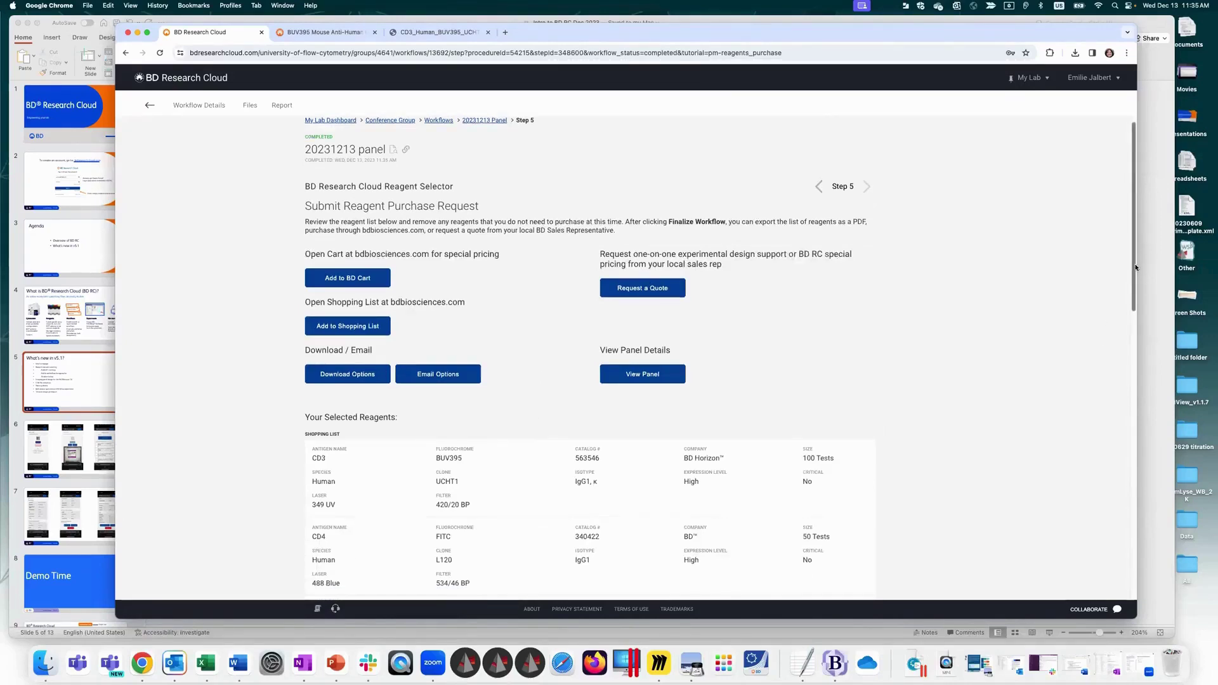
left_click(348, 258)
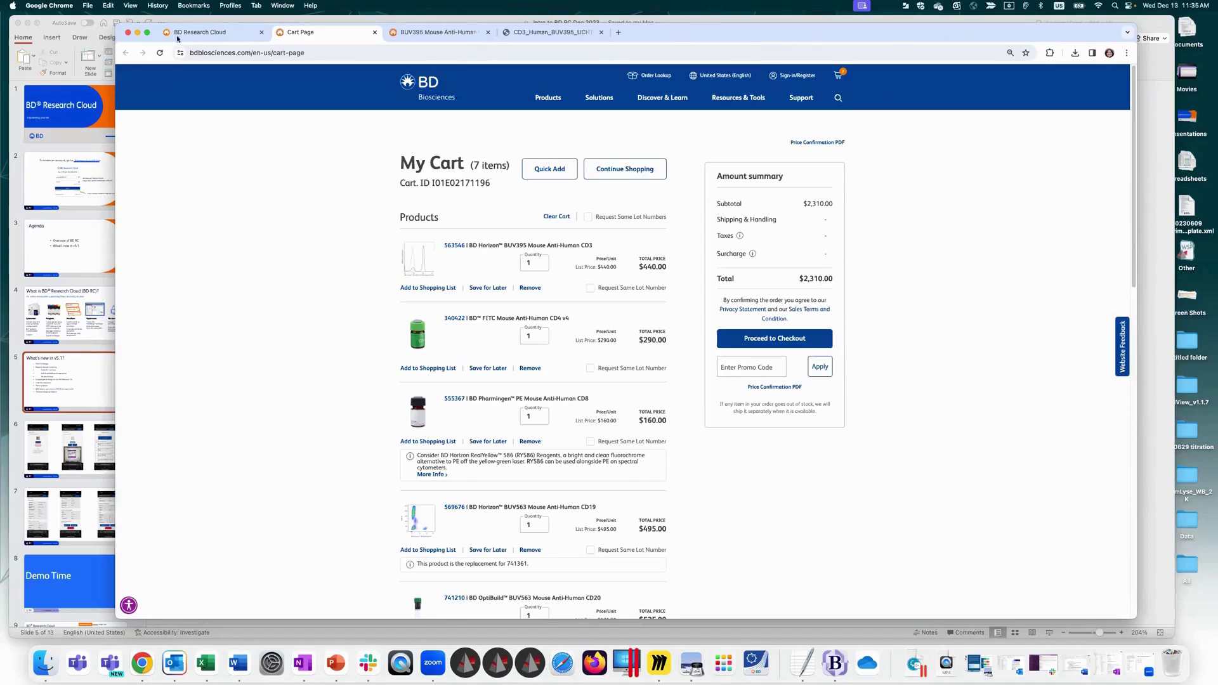
left_click(238, 35)
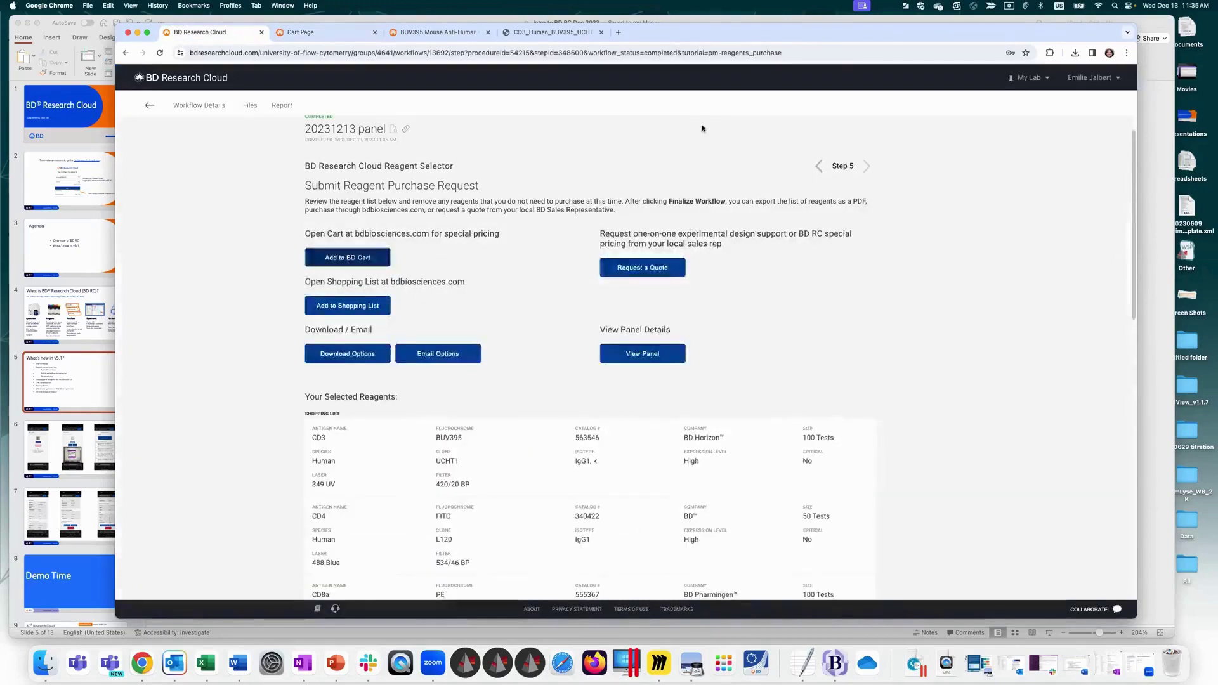
Step: Check where the BD shopping list option leads, and look at the download and email options for the panel
left_click(311, 308)
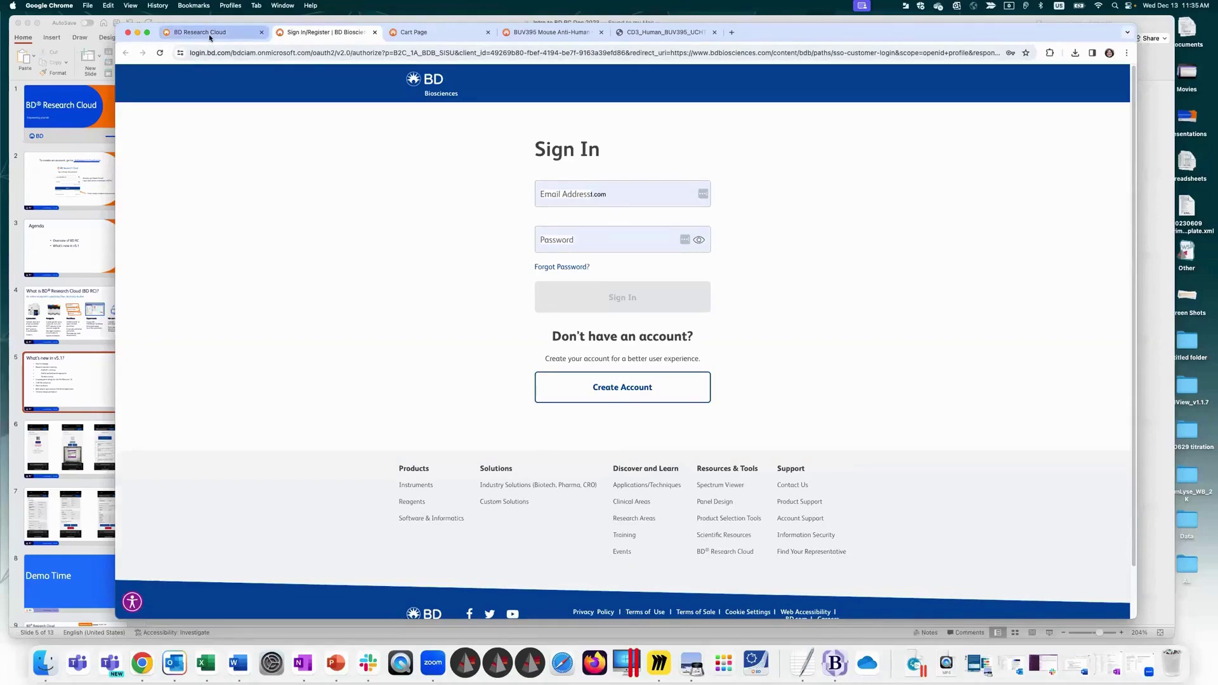
left_click(236, 32)
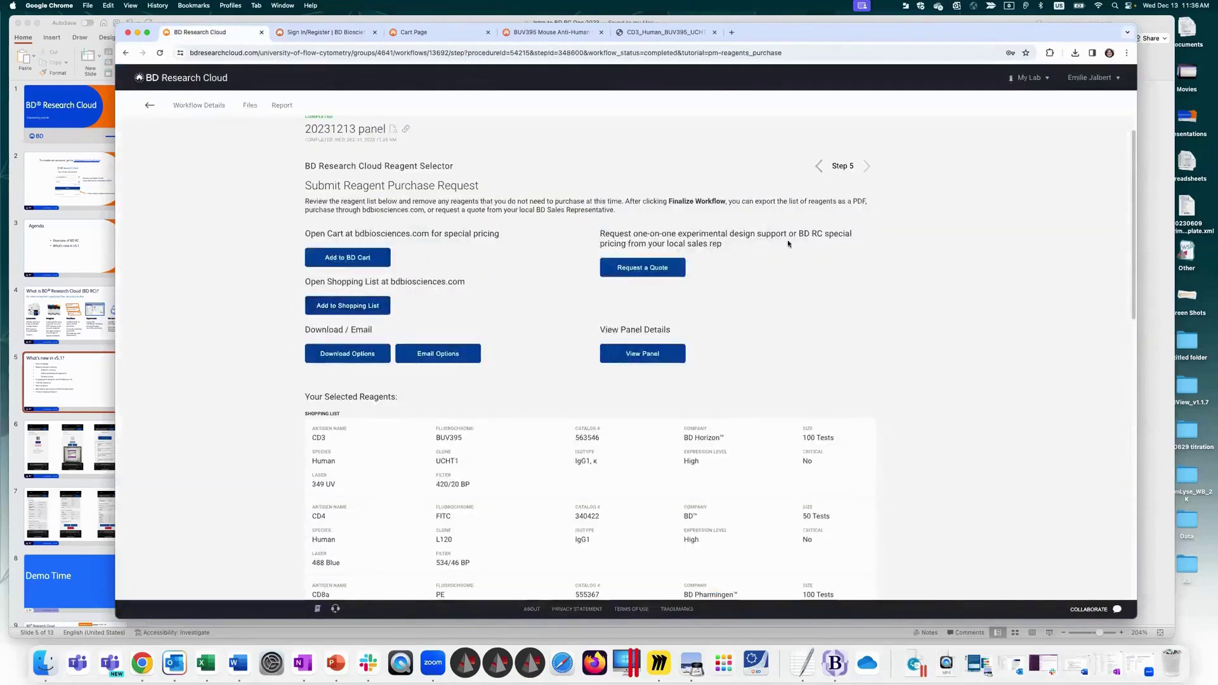
left_click(371, 354)
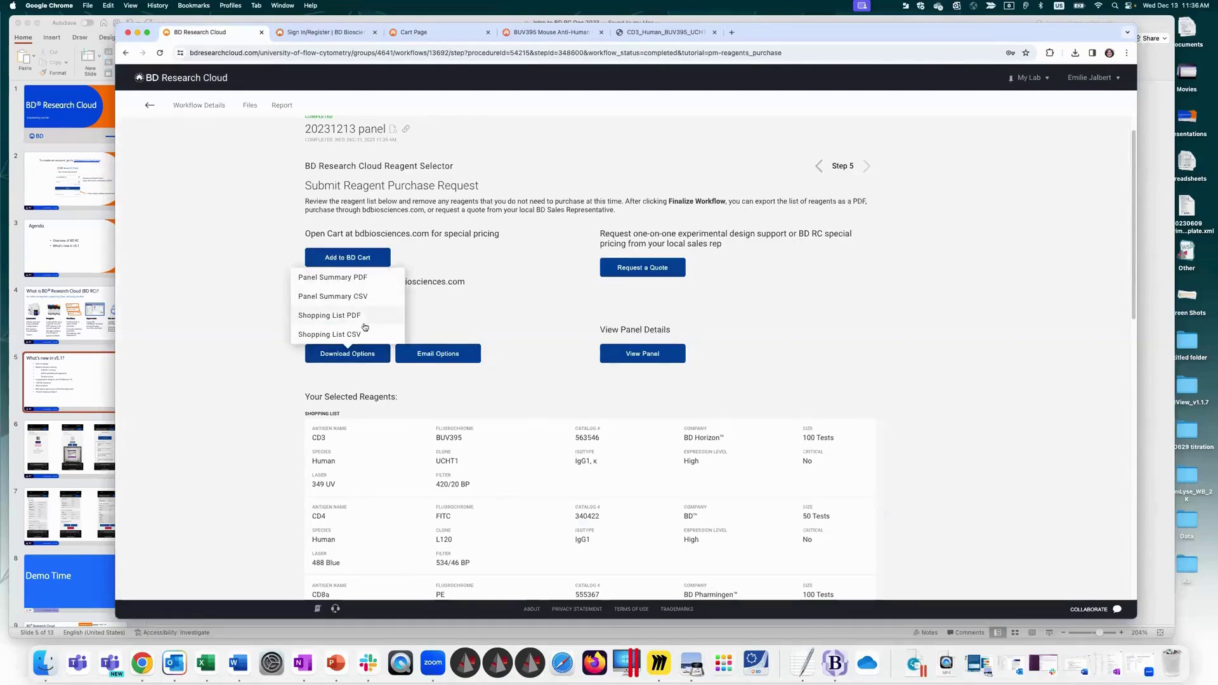
left_click(446, 359)
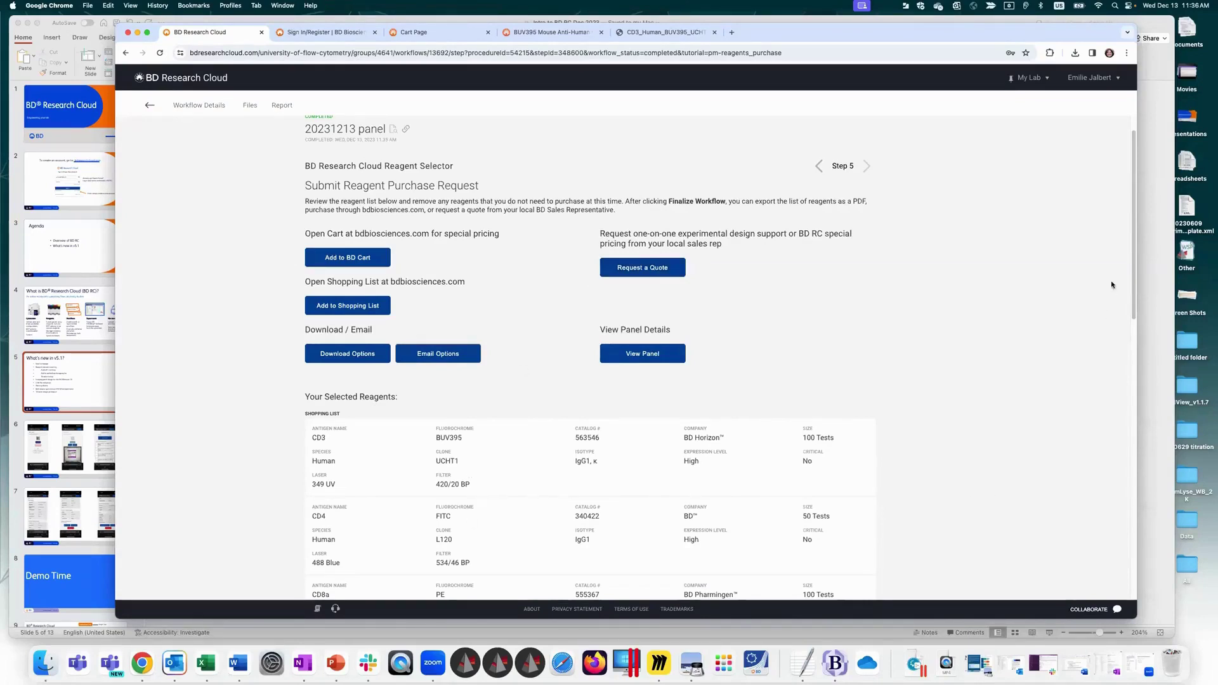
Step: View the 20231213 panel's reagent details, cytometer configuration and spectral signature graph
left_click(658, 361)
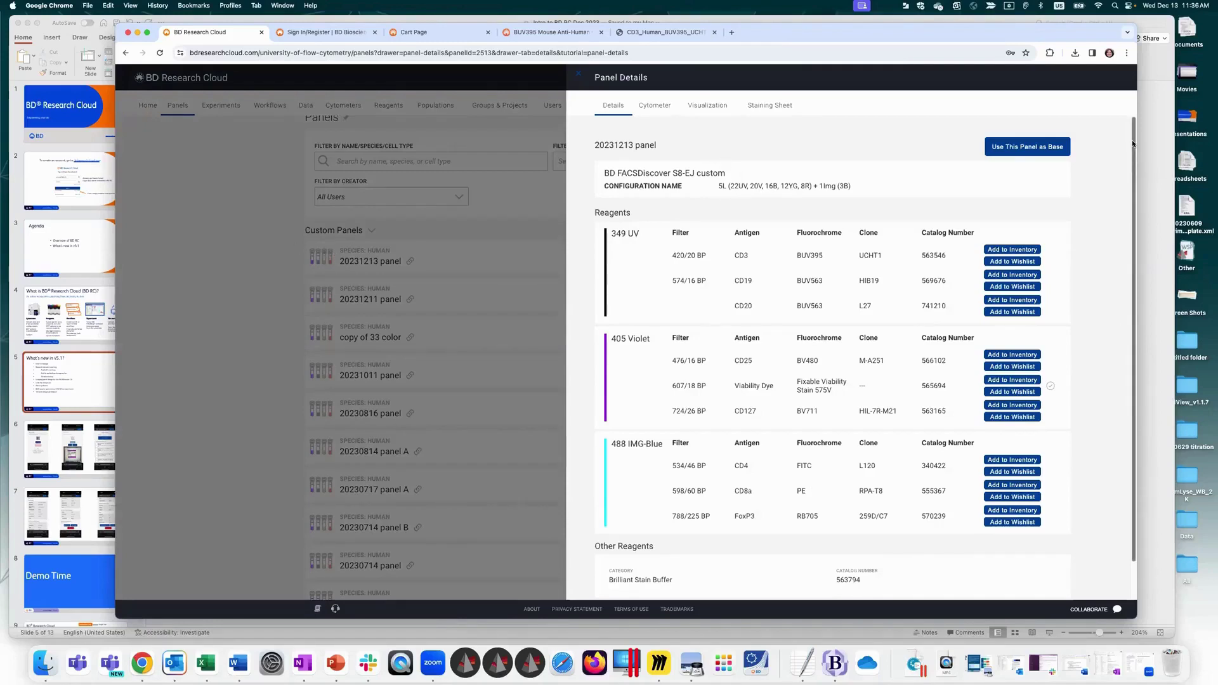
scroll(1133, 143, "down", 1)
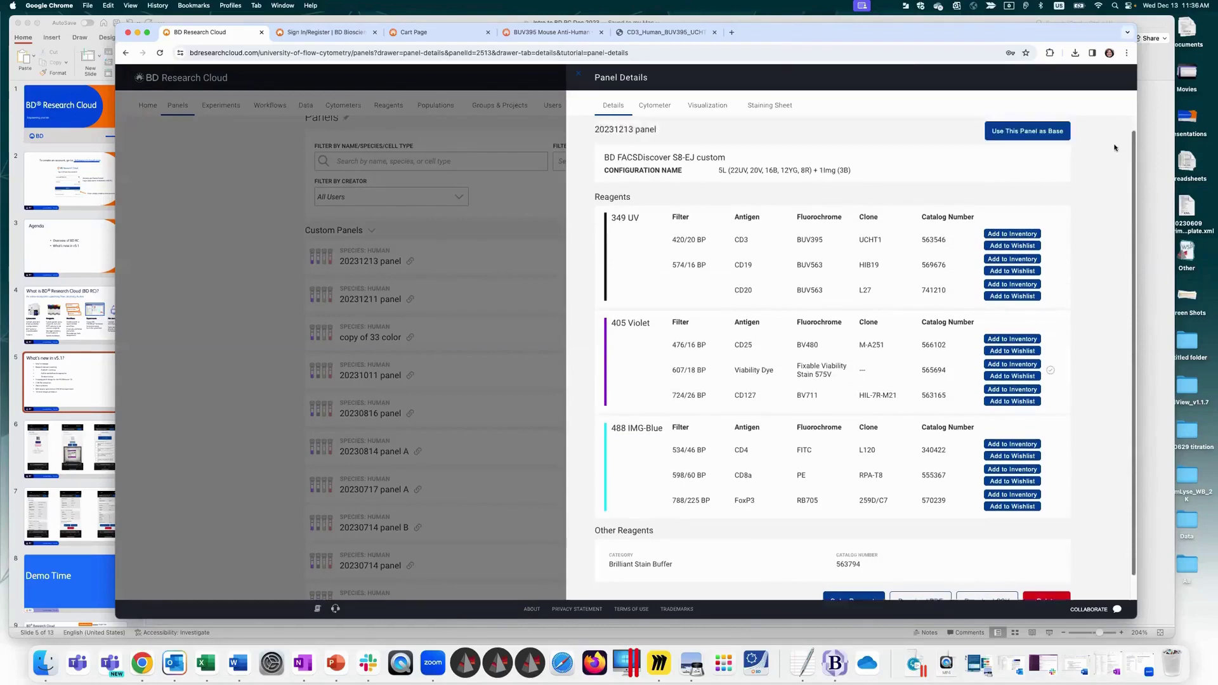
scroll(1115, 147, "up", 1)
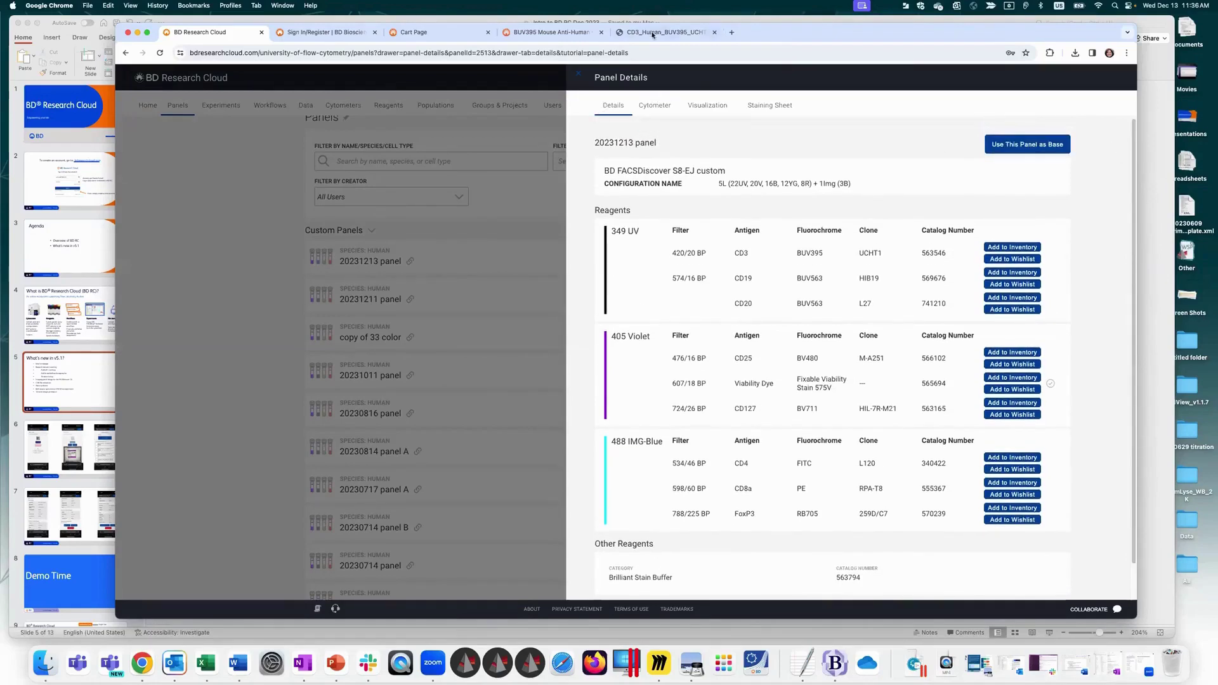
left_click(655, 107)
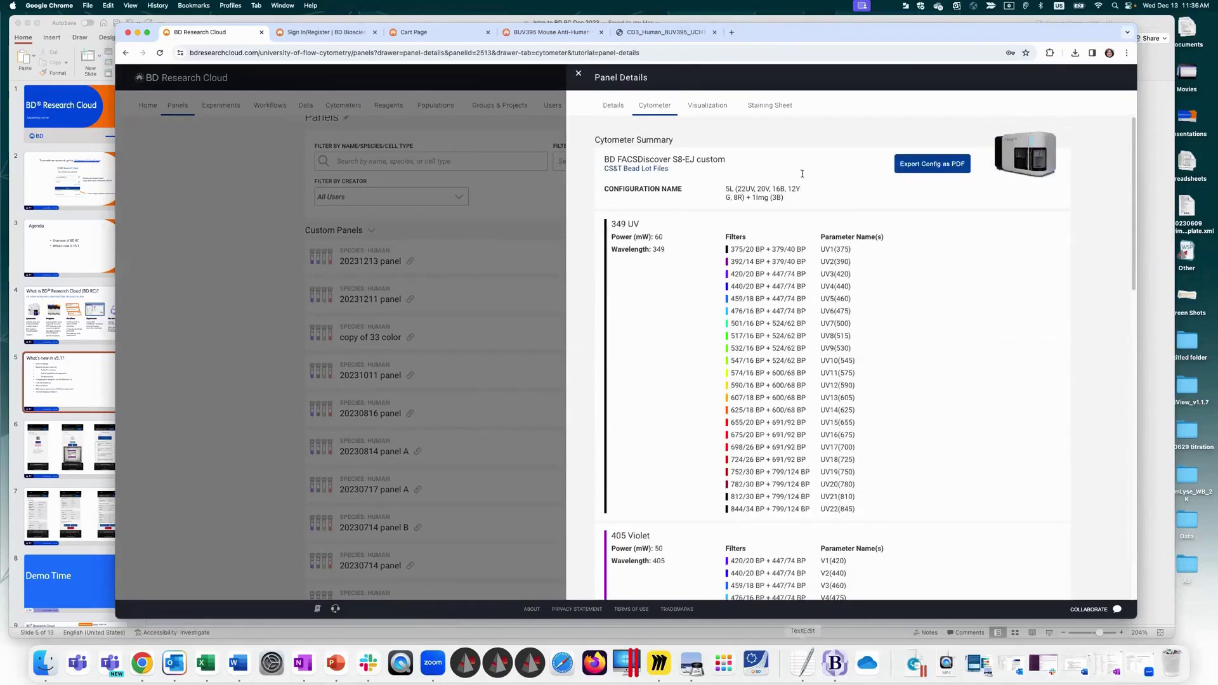
left_click(696, 108)
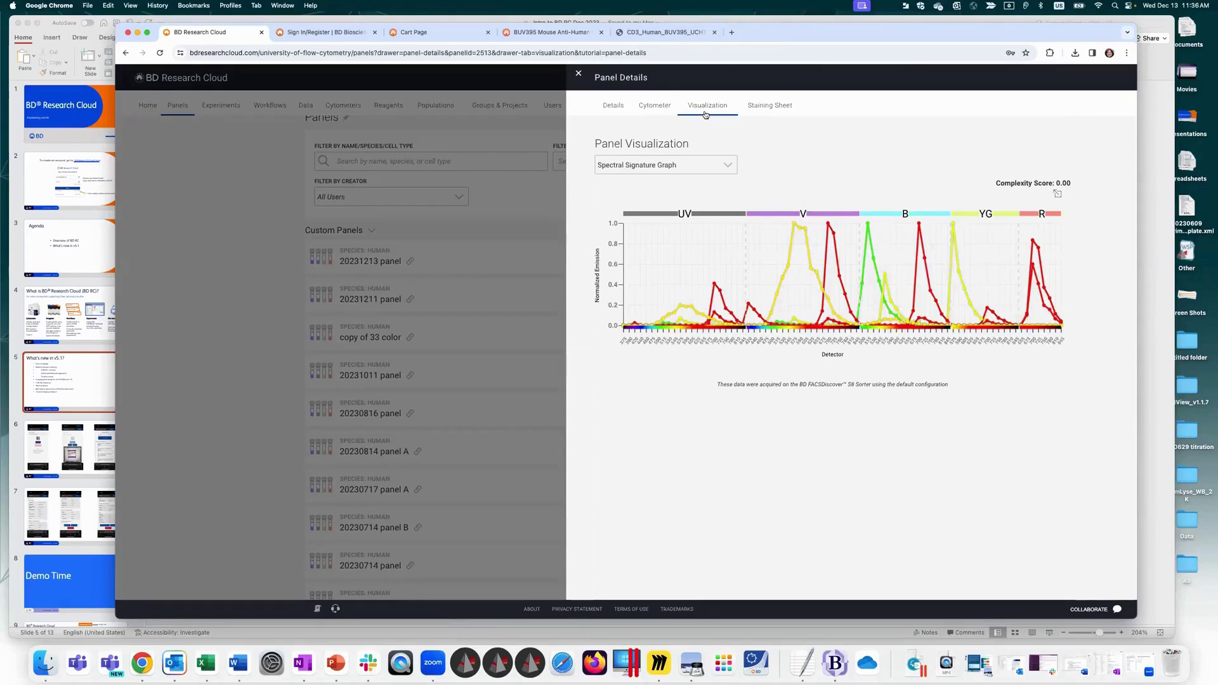
Step: Try out the 20231213 panel's staining sheet with titer ratios 1:20 for CD3 and 1:50 for CD4, and close it unsaved
left_click(770, 105)
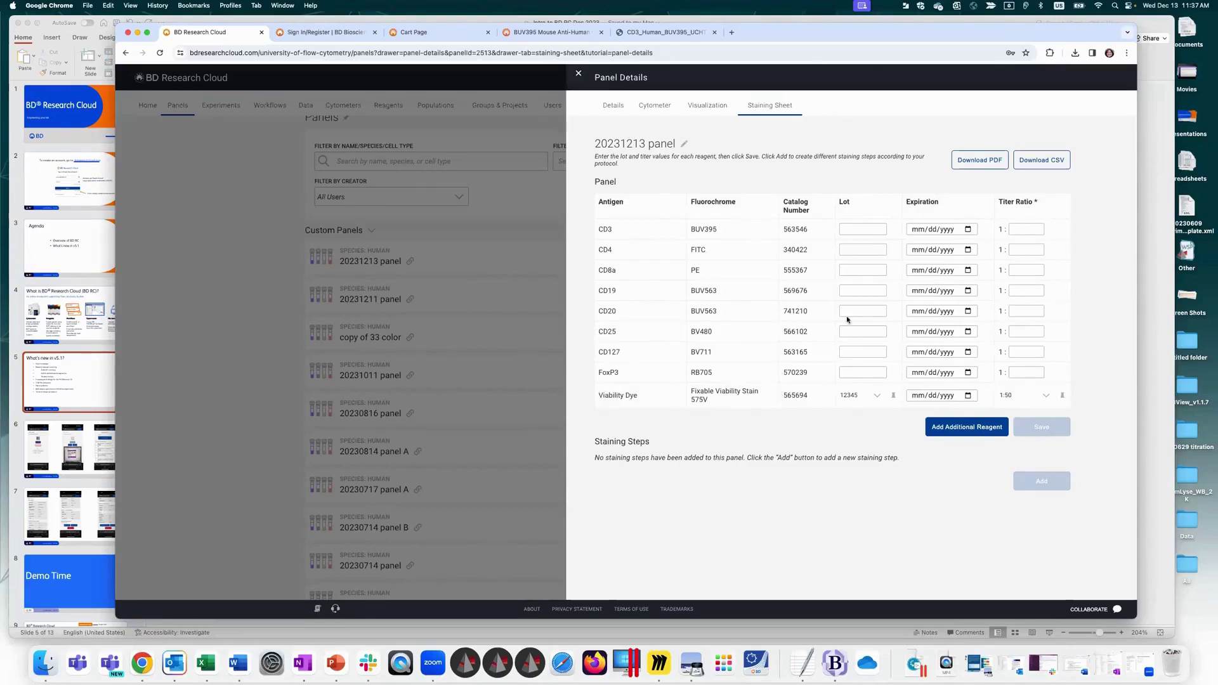
left_click(878, 394)
left_click(855, 411)
left_click(1020, 229)
type("20")
left_click(1026, 249)
type("50")
left_click(578, 77)
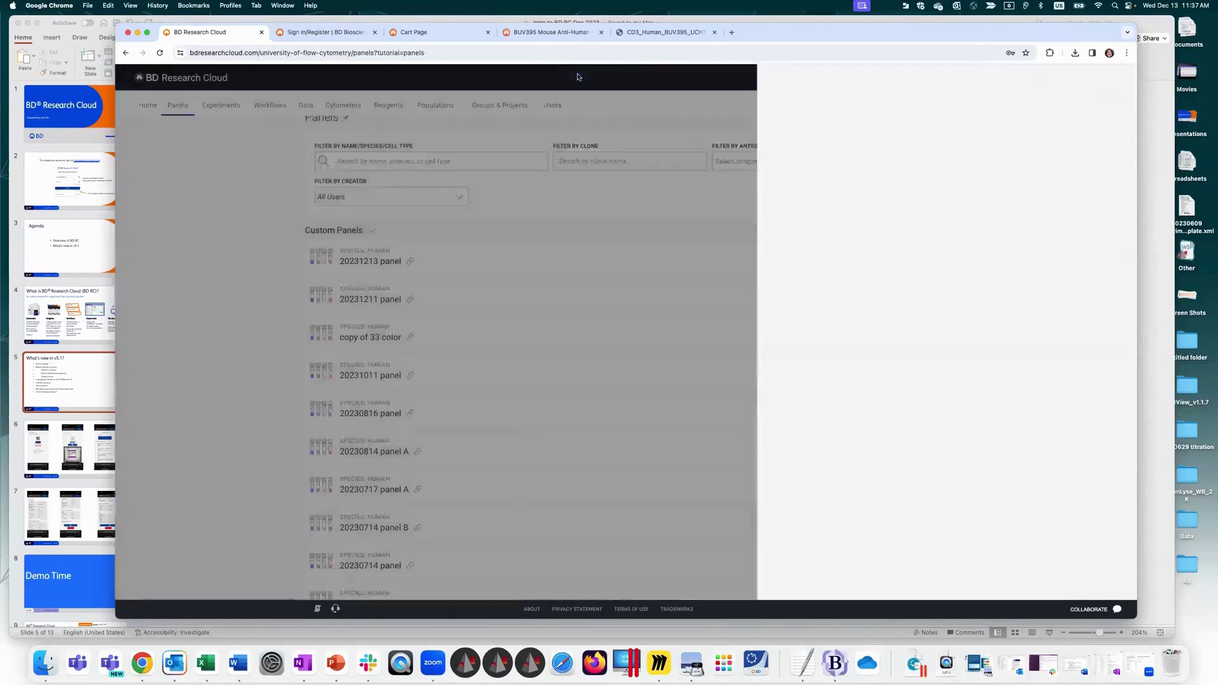
Step: Set the CD3 lot to 67891 in the 20231211 panel's staining sheet and save the sheet
left_click(482, 302)
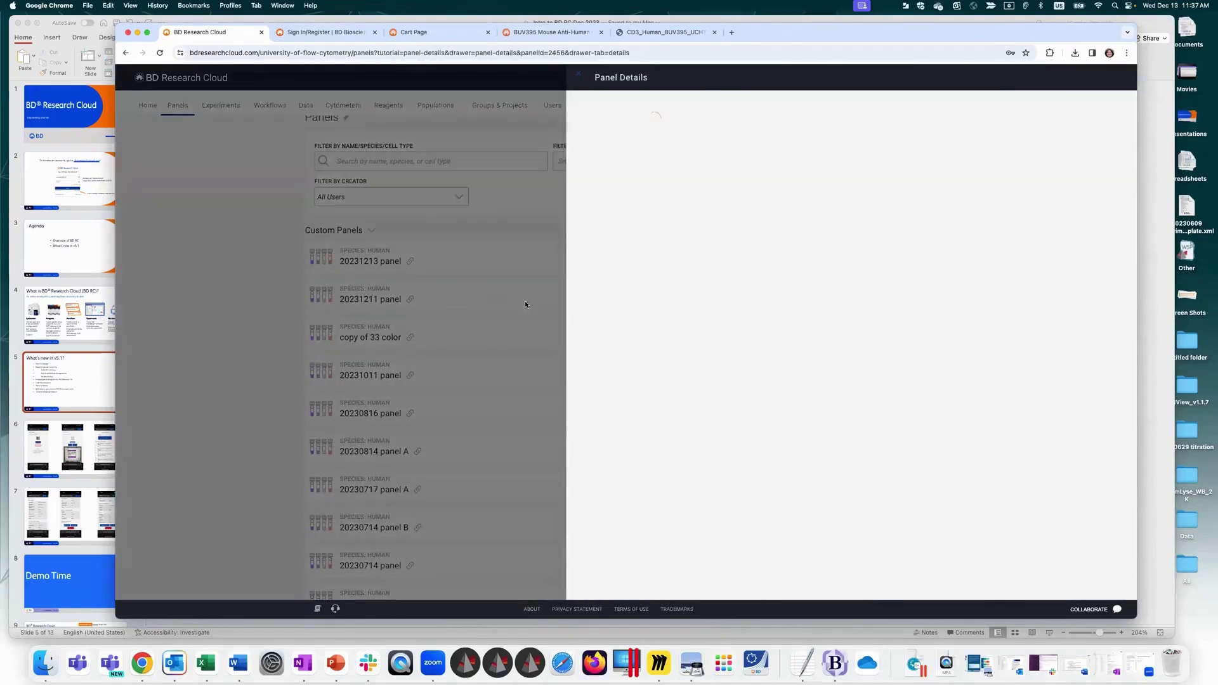
left_click(765, 108)
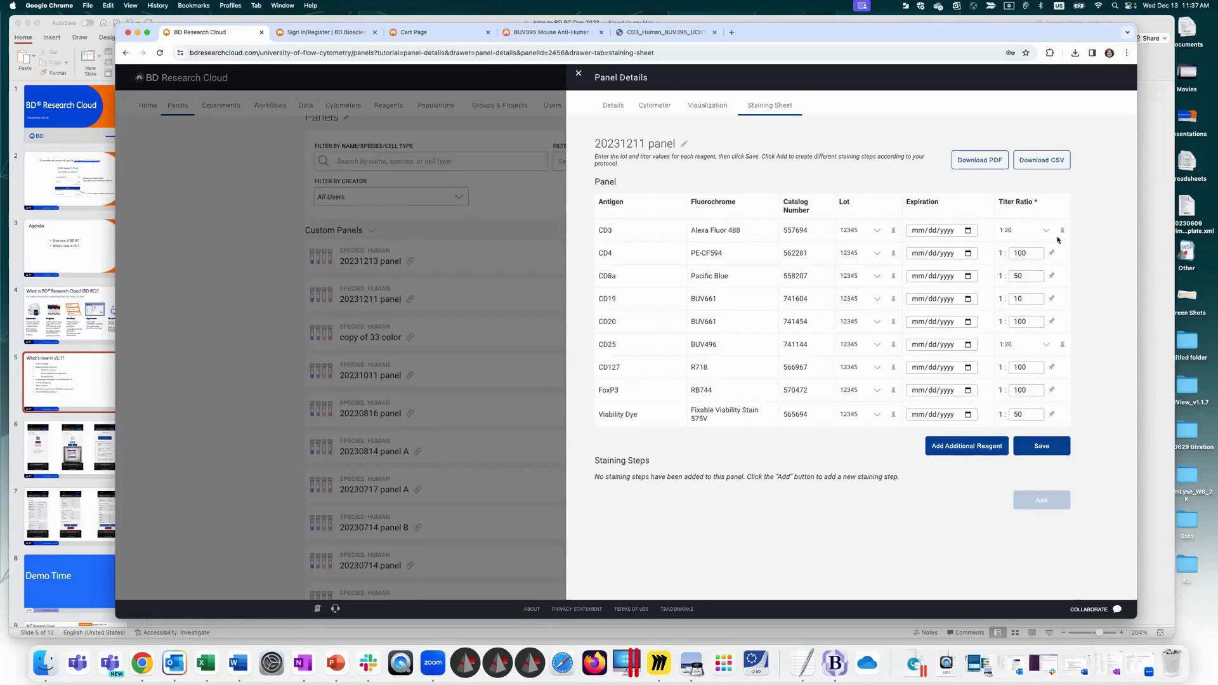
double_click(1025, 253)
left_click(872, 230)
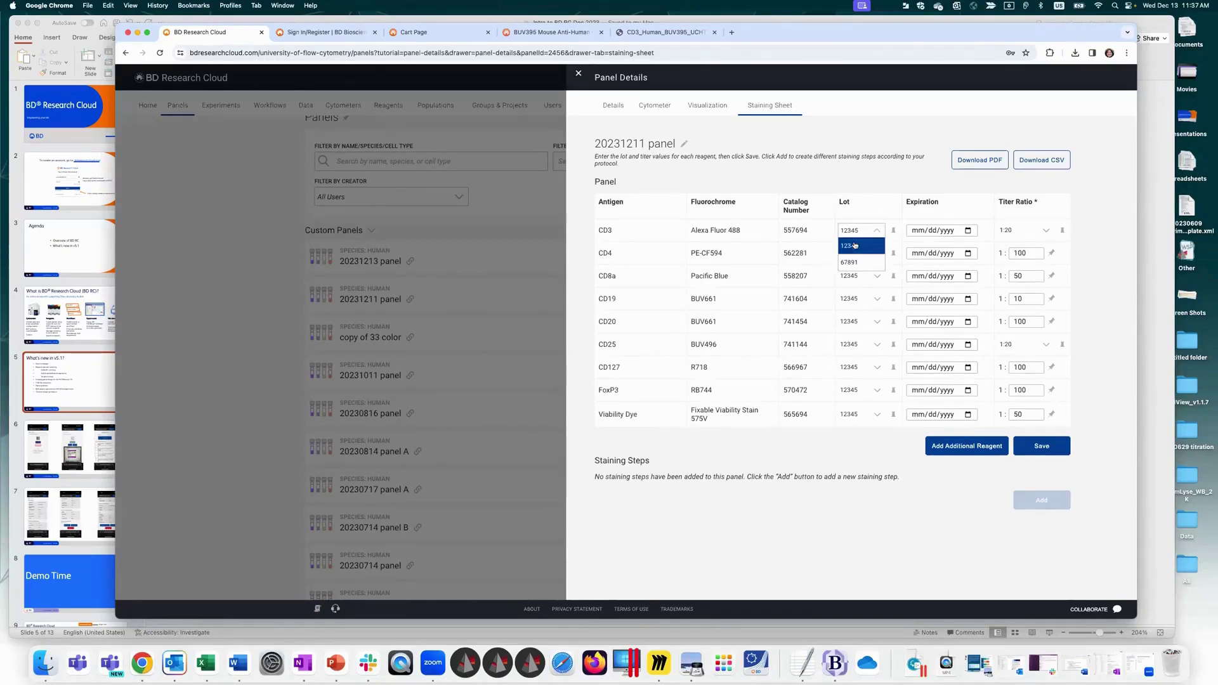
left_click(857, 264)
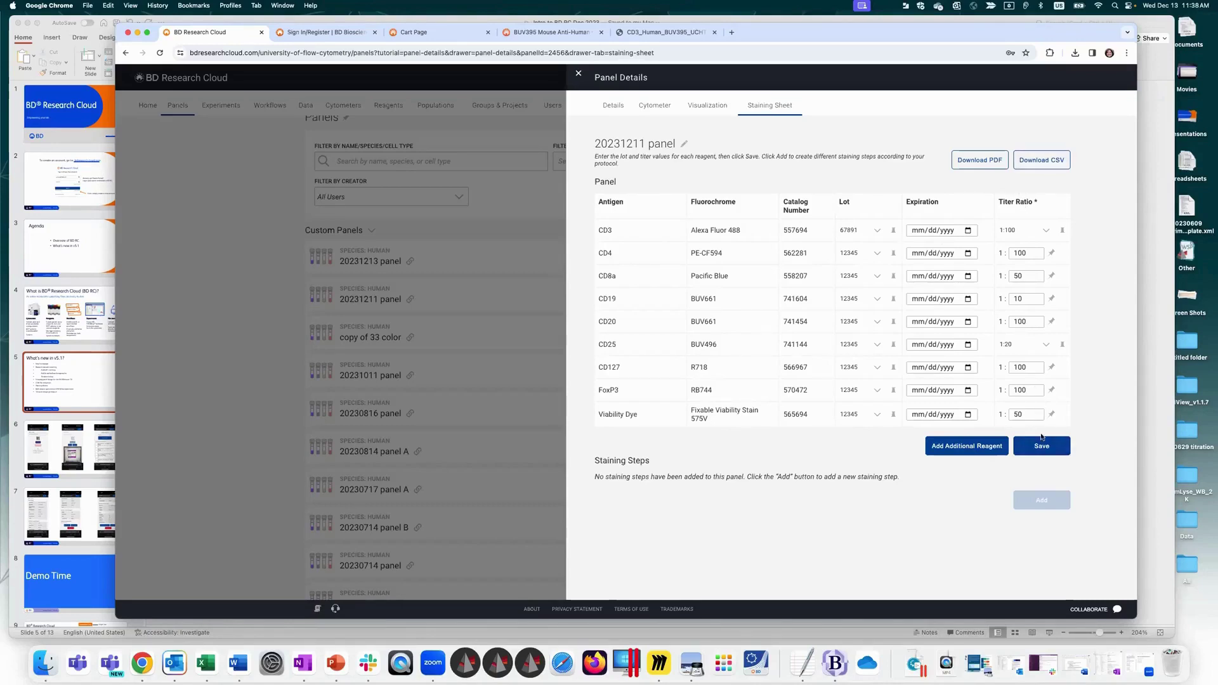
left_click(1056, 448)
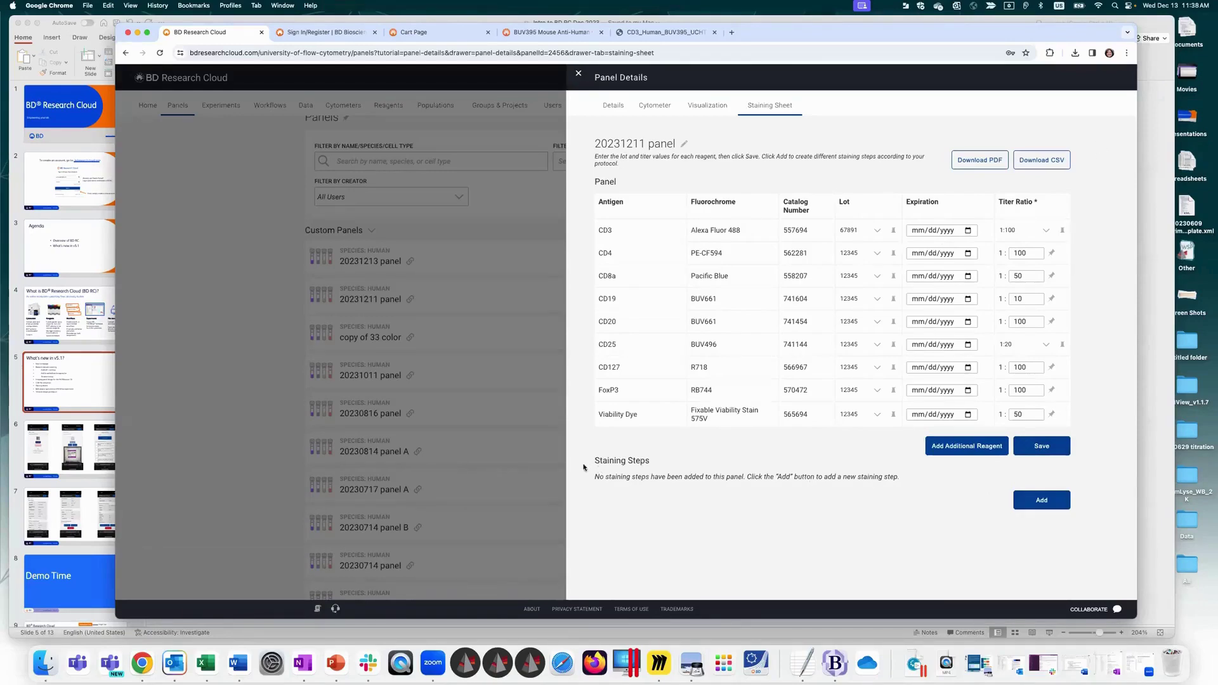
Step: Add a staining step named Viability to the 20231211 panel and put the Viability Dye reagent in it
left_click(1040, 500)
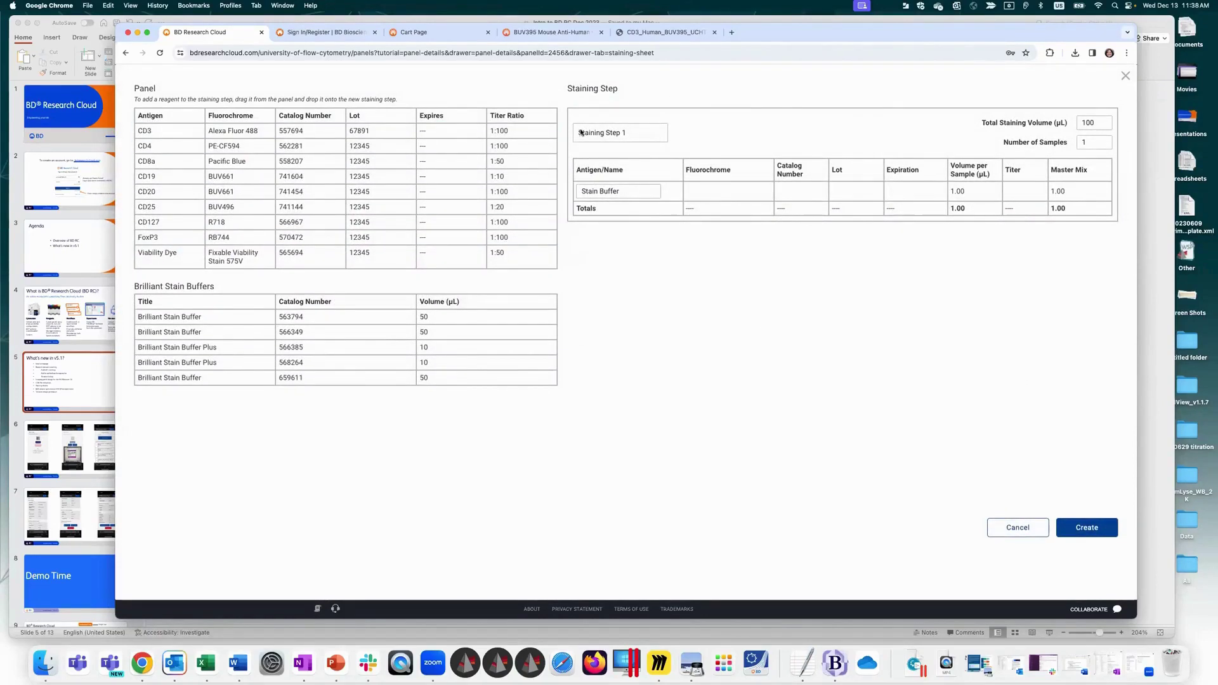
triple_click(642, 133)
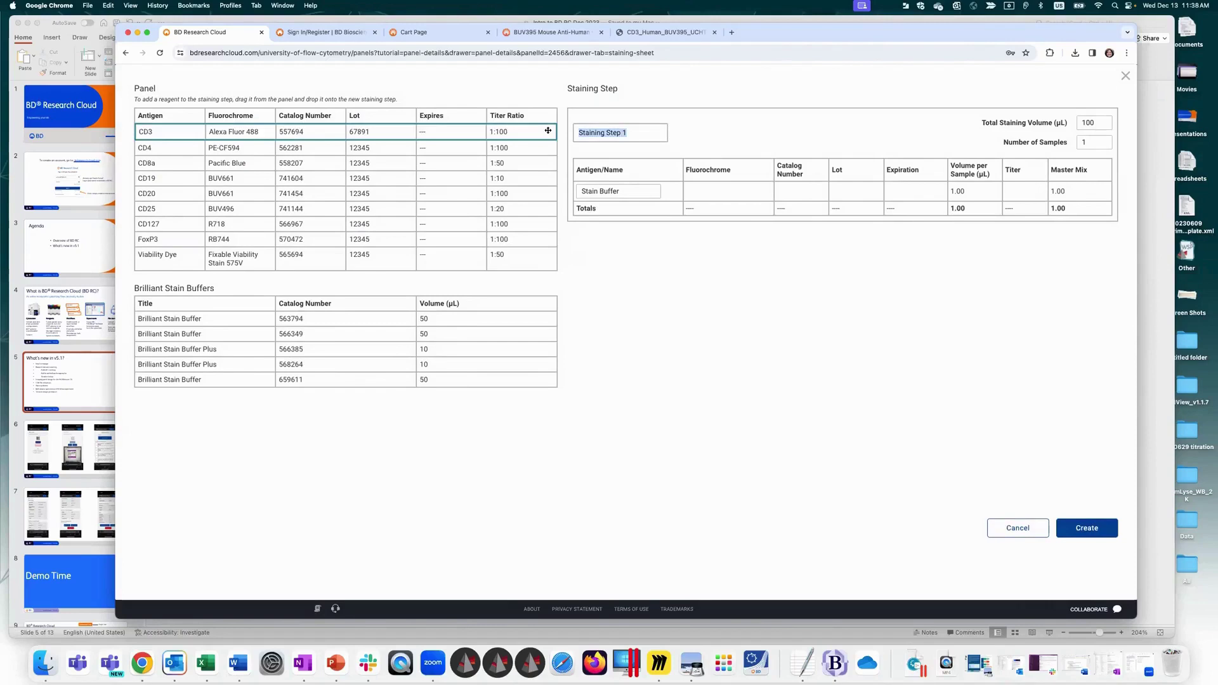
type("Viability")
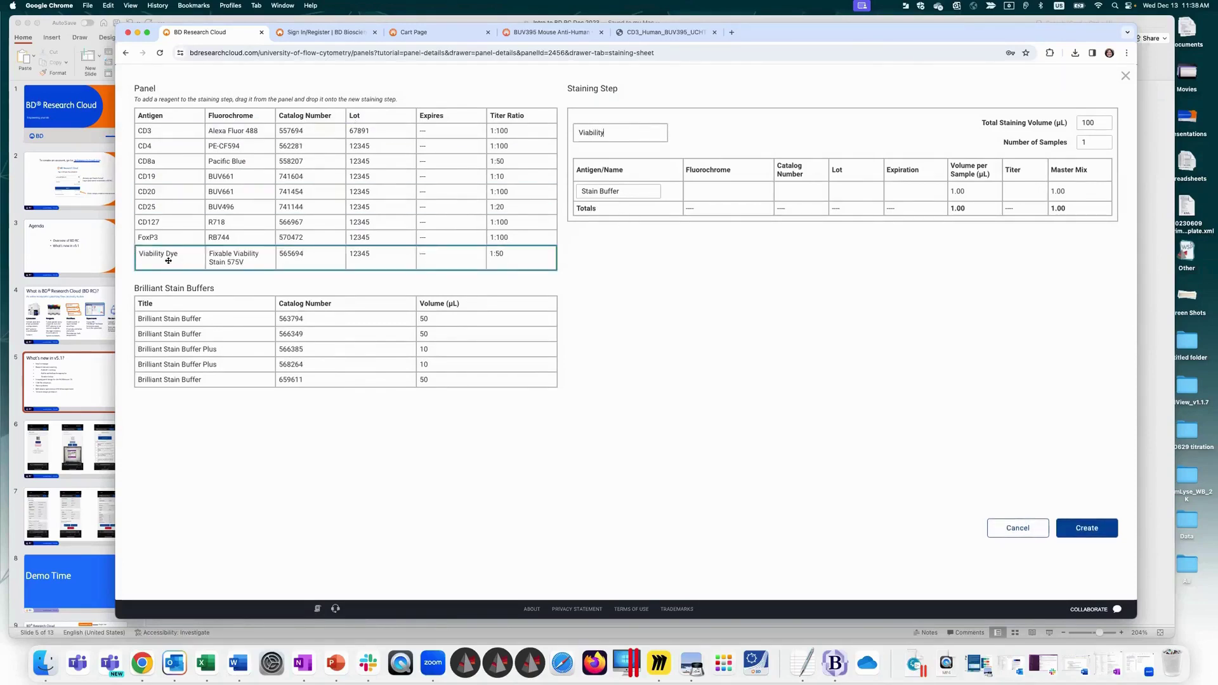
left_click_drag(169, 260, 700, 170)
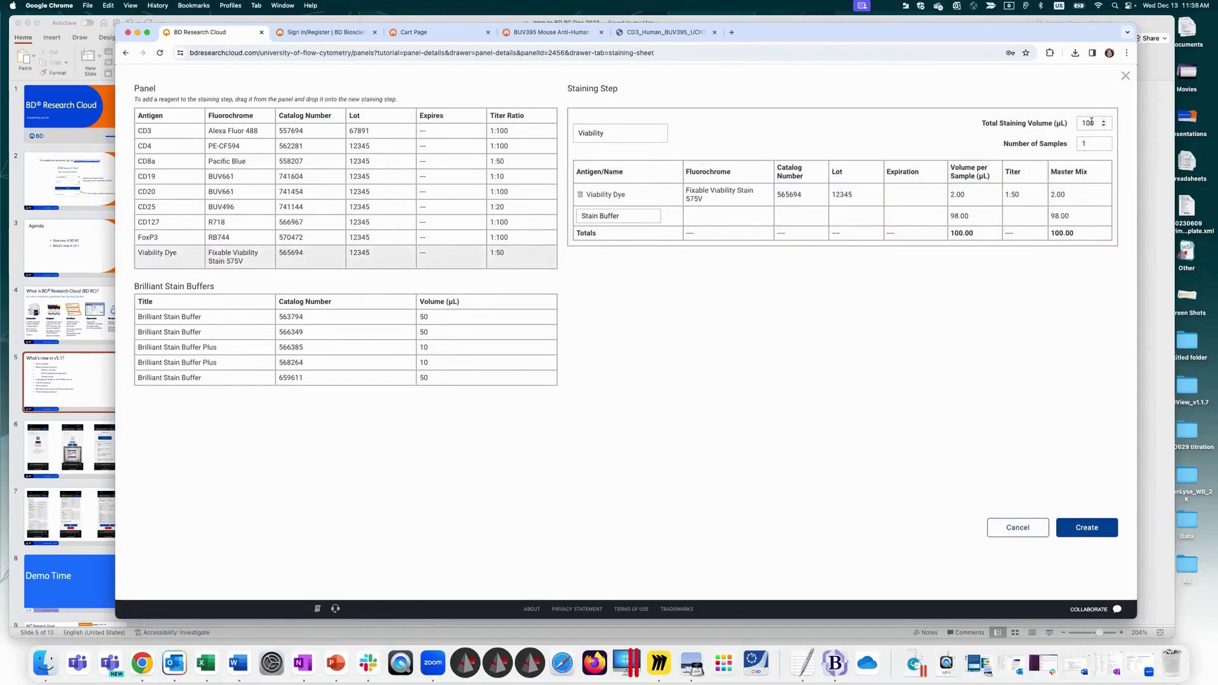
Step: Set the Viability step's number of samples to 5, rename its stain buffer PBS, and create the step
left_click(1086, 146)
key("BackSpace")
type("5")
triple_click(634, 217)
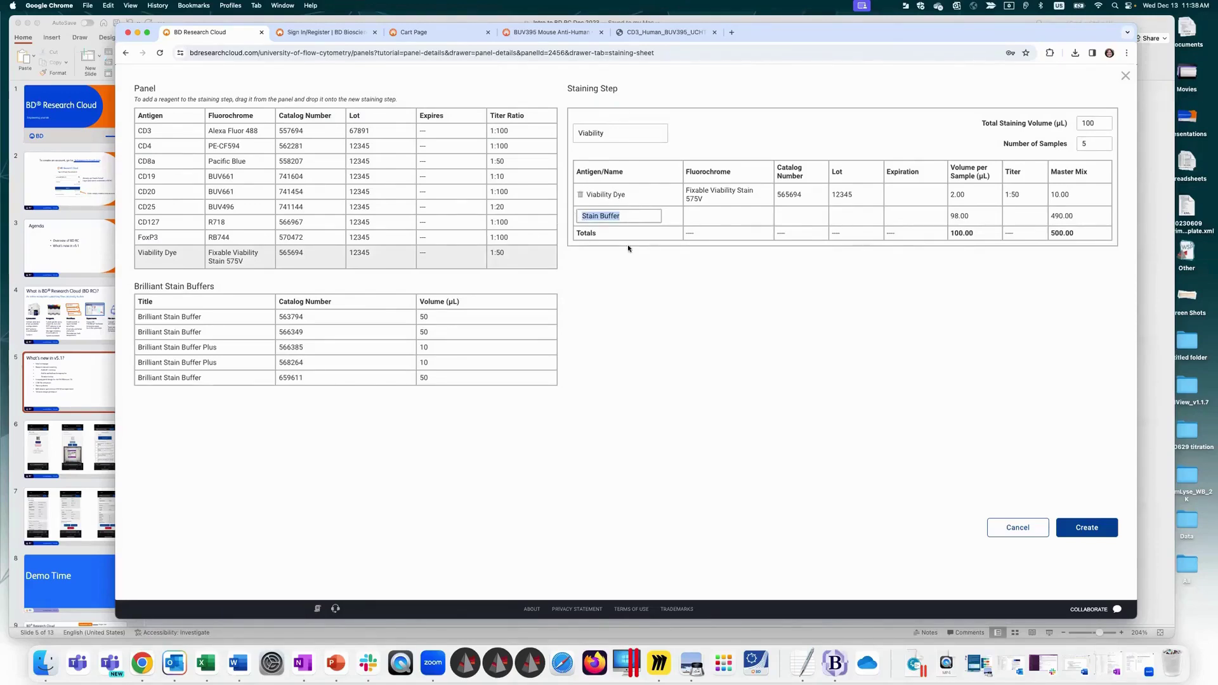
type("PBD")
key("BackSpace")
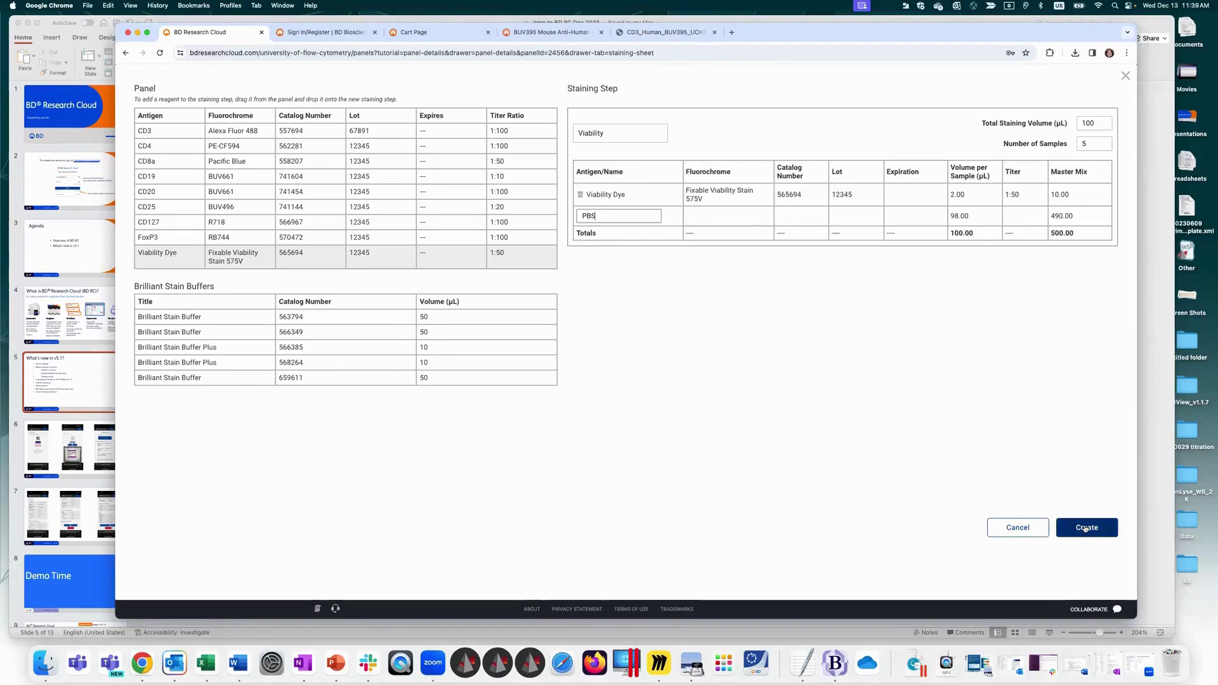
left_click(1085, 528)
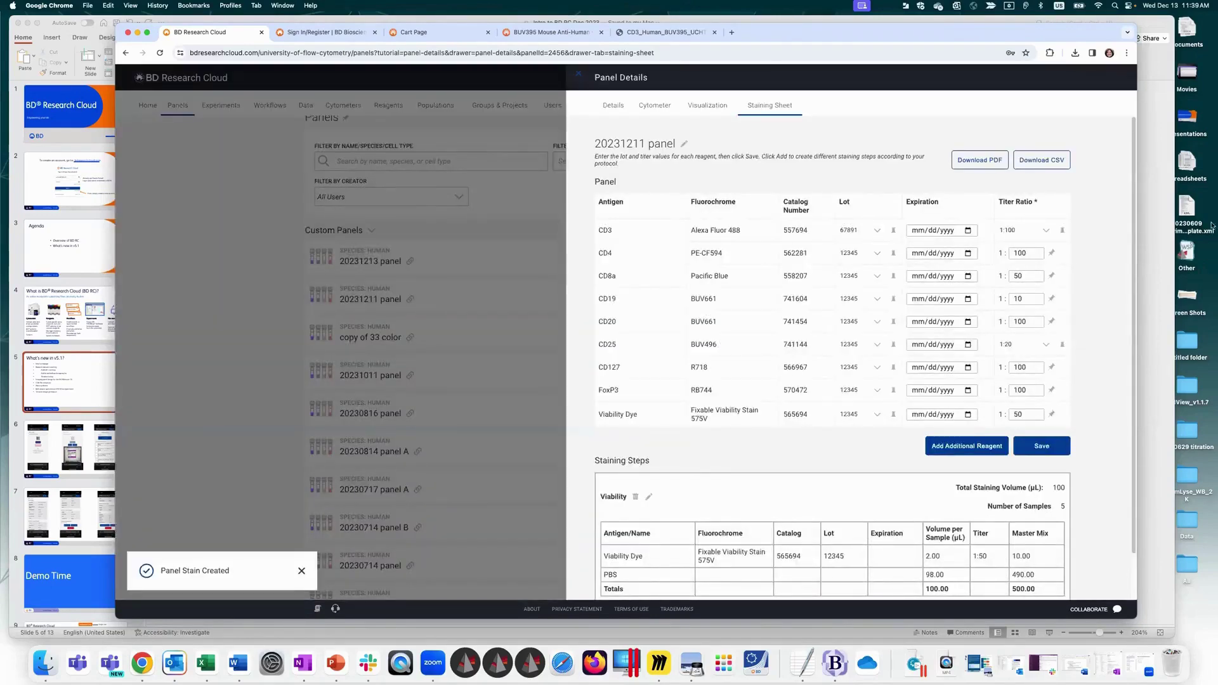
Step: Start a second staining step named Surface and rename its stain buffer Wash
scroll(1065, 464, "down", 2)
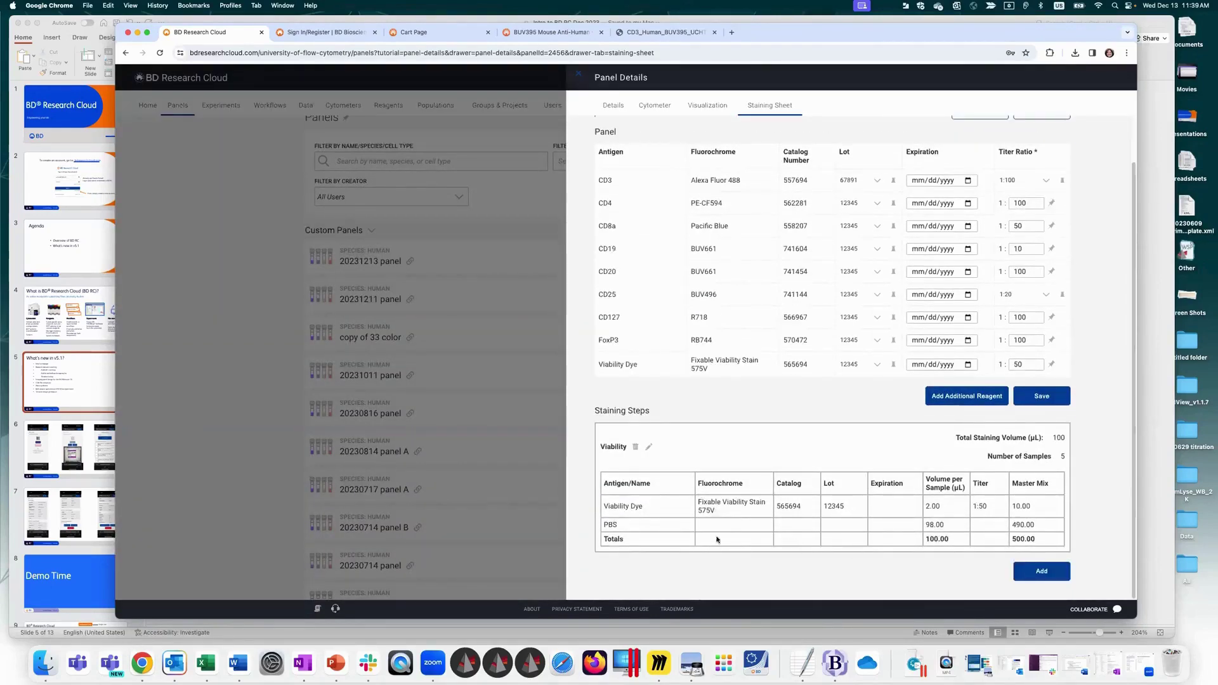
left_click(1041, 571)
left_click_drag(663, 133, 560, 129)
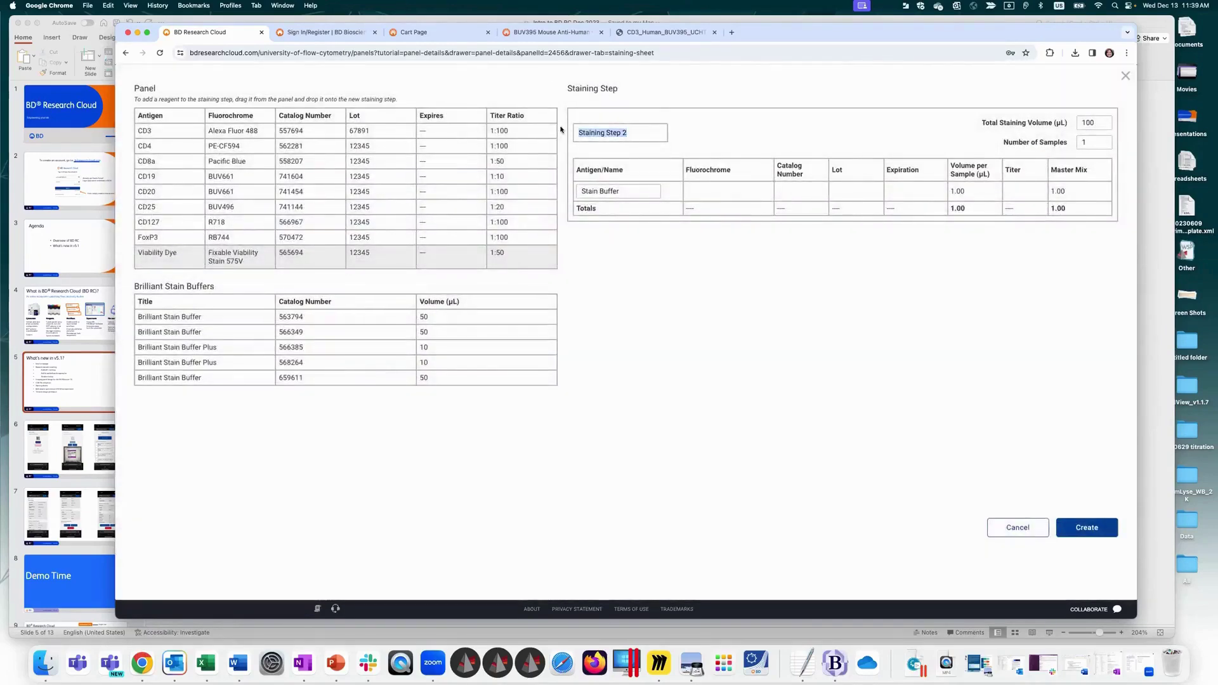
type("Surface")
left_click_drag(641, 190, 578, 191)
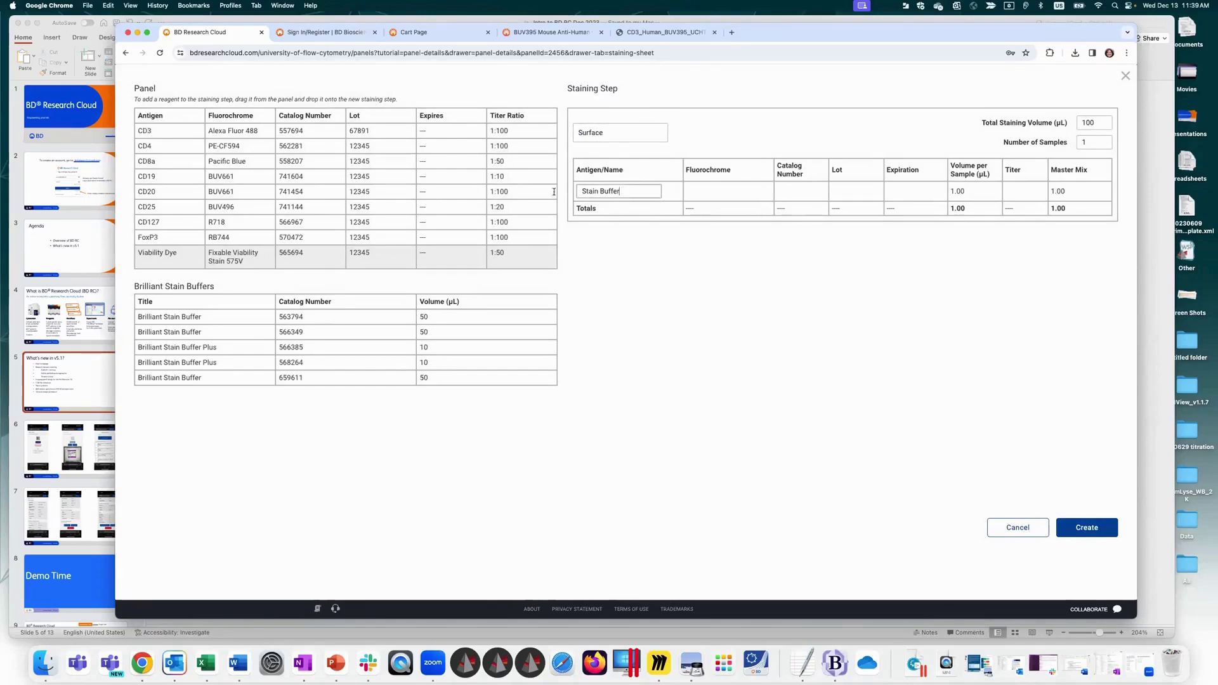
type("Wash")
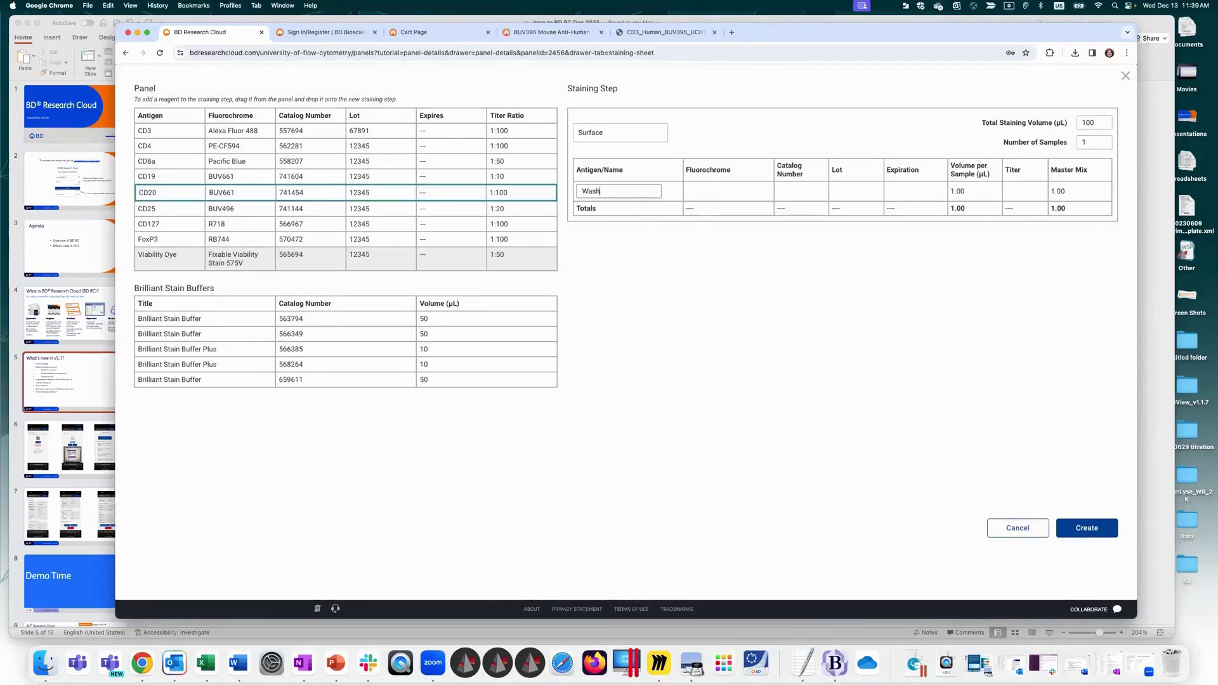
Step: Add the CD3, CD4, CD8a, CD19, CD20, CD25 and CD127 reagents to the Surface staining step
left_click_drag(168, 130, 634, 184)
left_click_drag(216, 146, 634, 190)
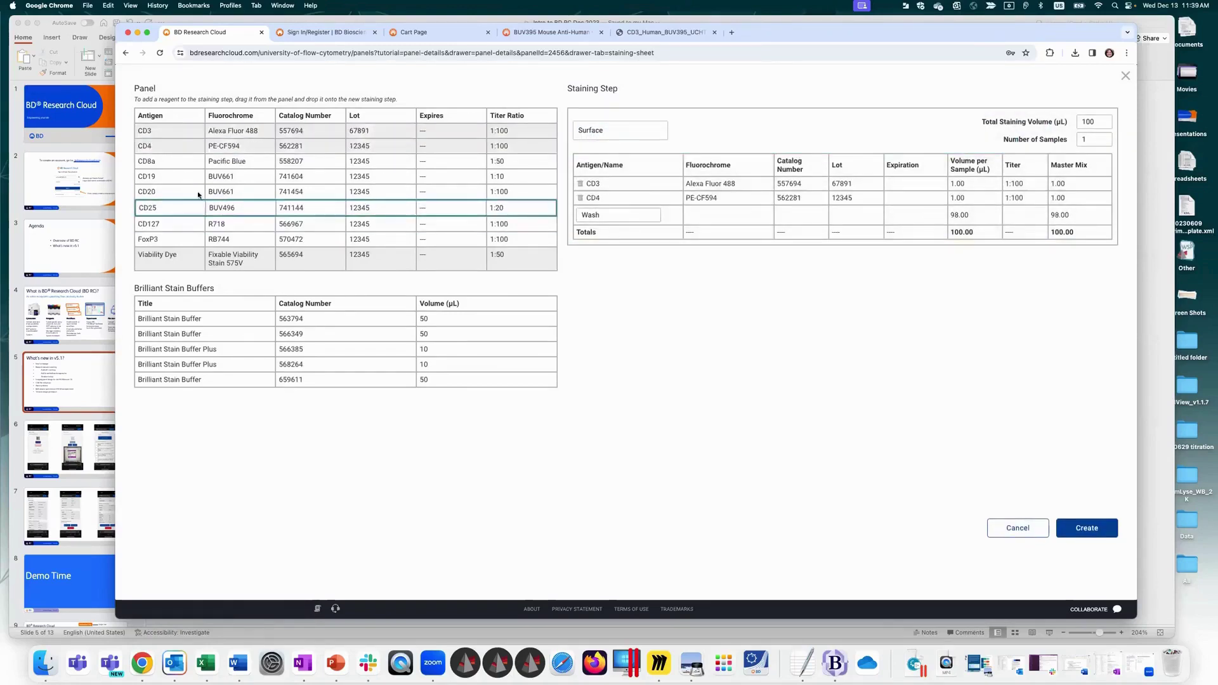
left_click_drag(226, 164, 635, 209)
left_click_drag(186, 179, 635, 219)
left_click_drag(437, 192, 634, 238)
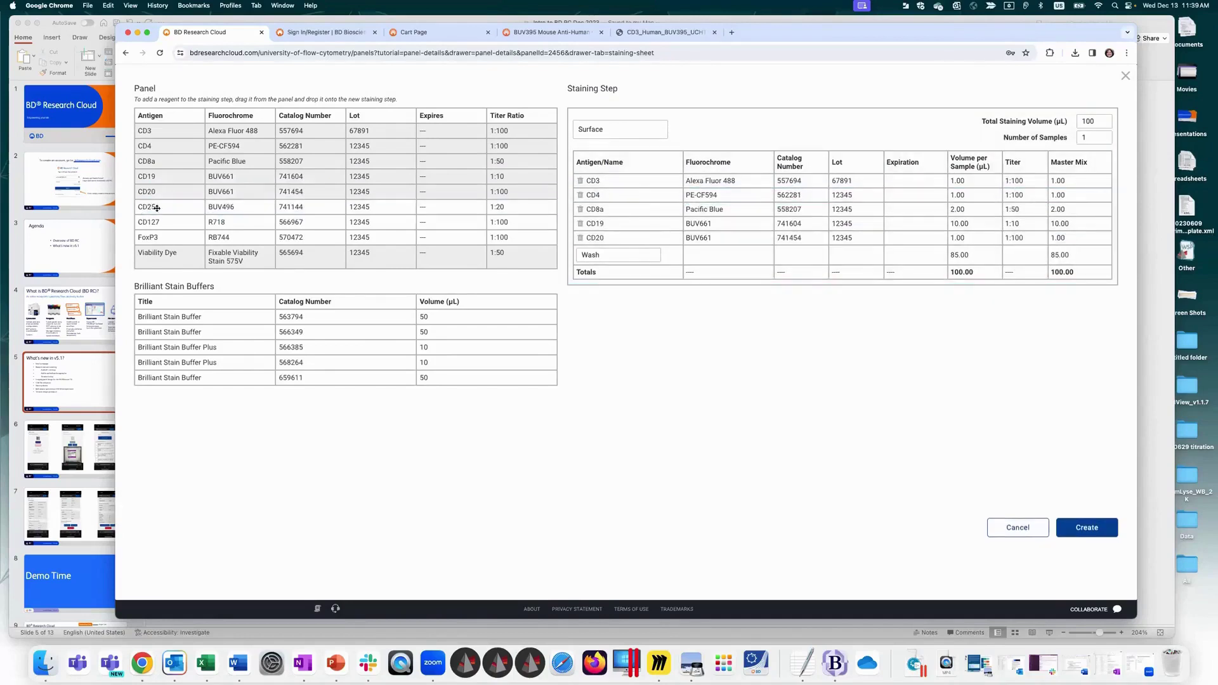
left_click_drag(334, 207, 637, 219)
left_click_drag(169, 223, 628, 219)
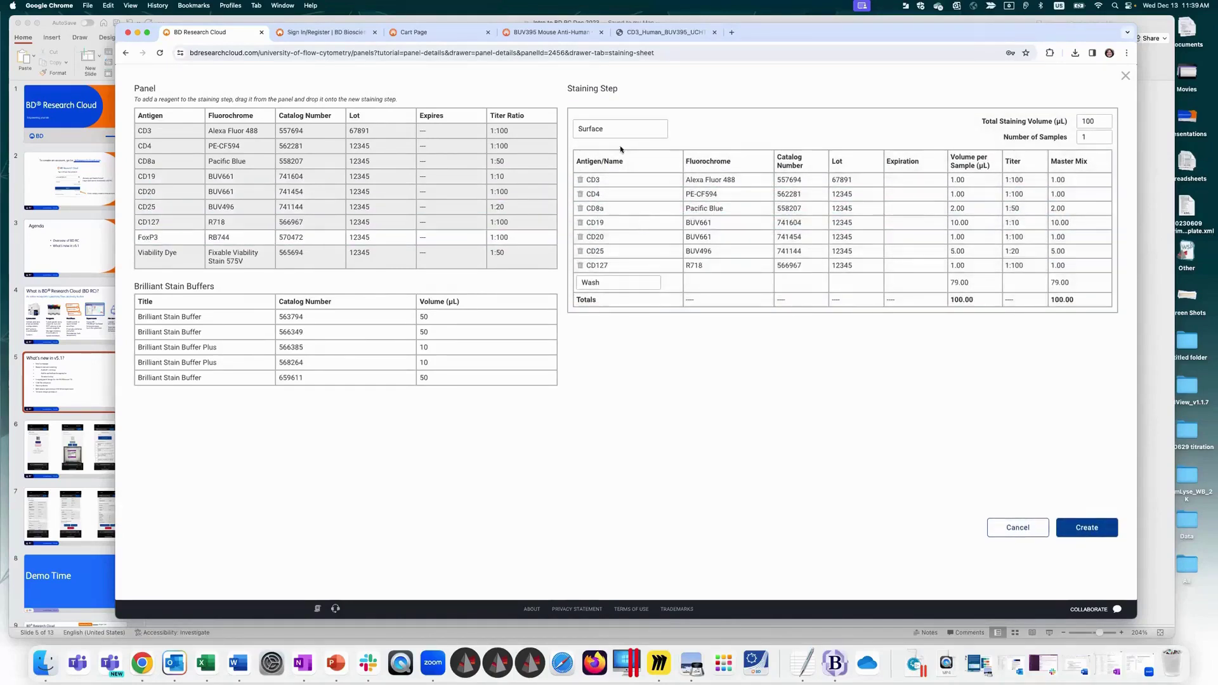
Step: Set the Surface step to 5 samples and 50 µL total staining volume, add Brilliant Stain Buffer Plus 566385, and create it
double_click(1089, 136)
type("5")
key("shift+Tab")
type("50")
left_click_drag(207, 348, 763, 232)
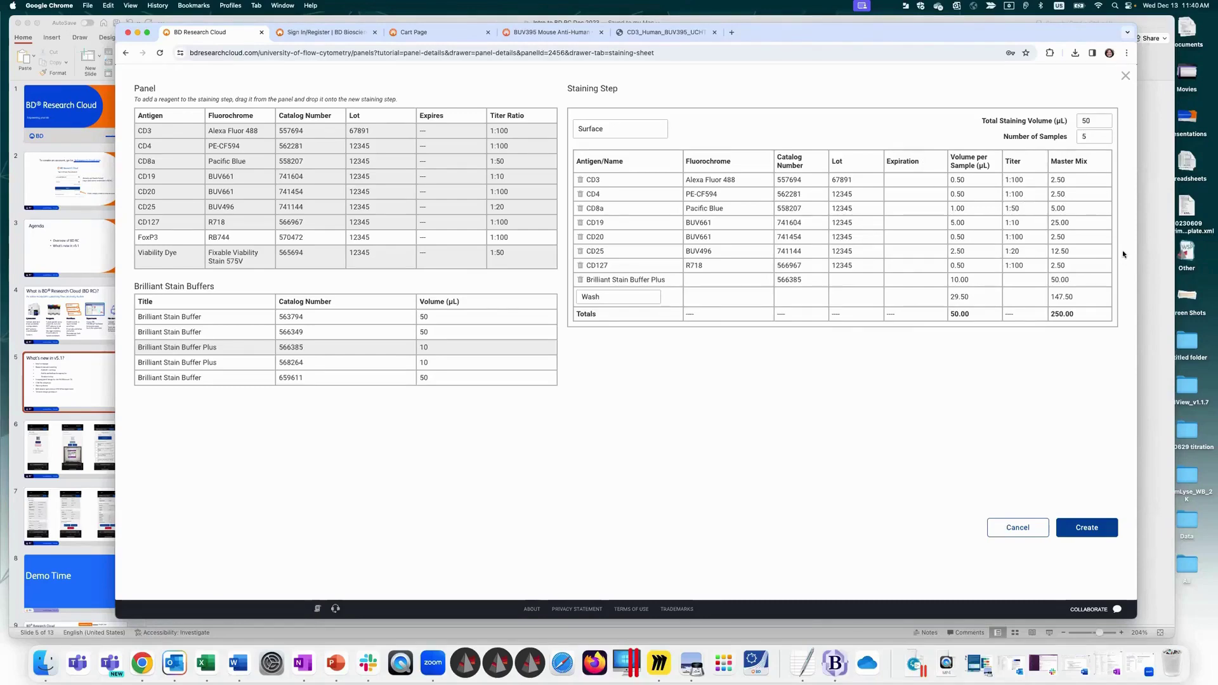
left_click(1083, 523)
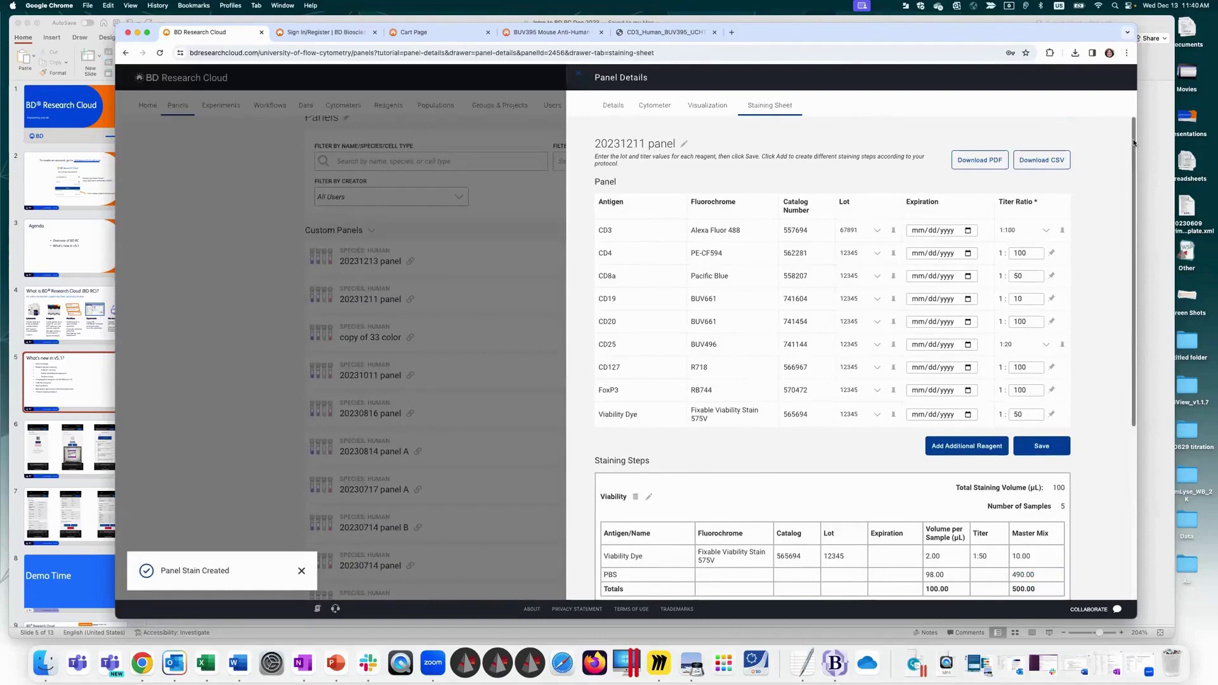
Step: Start a third staining step named Intranuclear and add FoxP3 and Brilliant Stain Buffer Plus 566385 to it
scroll(578, 476, "down", 5)
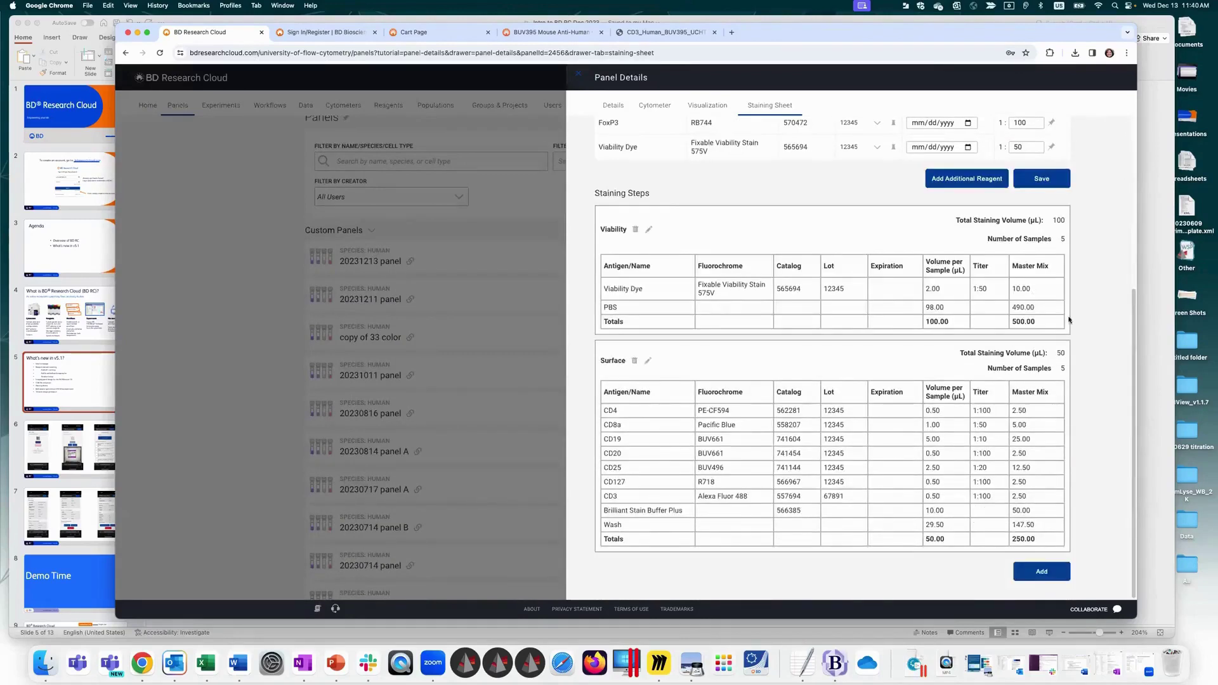
scroll(1129, 363, "up", 1)
scroll(1129, 363, "up", 3)
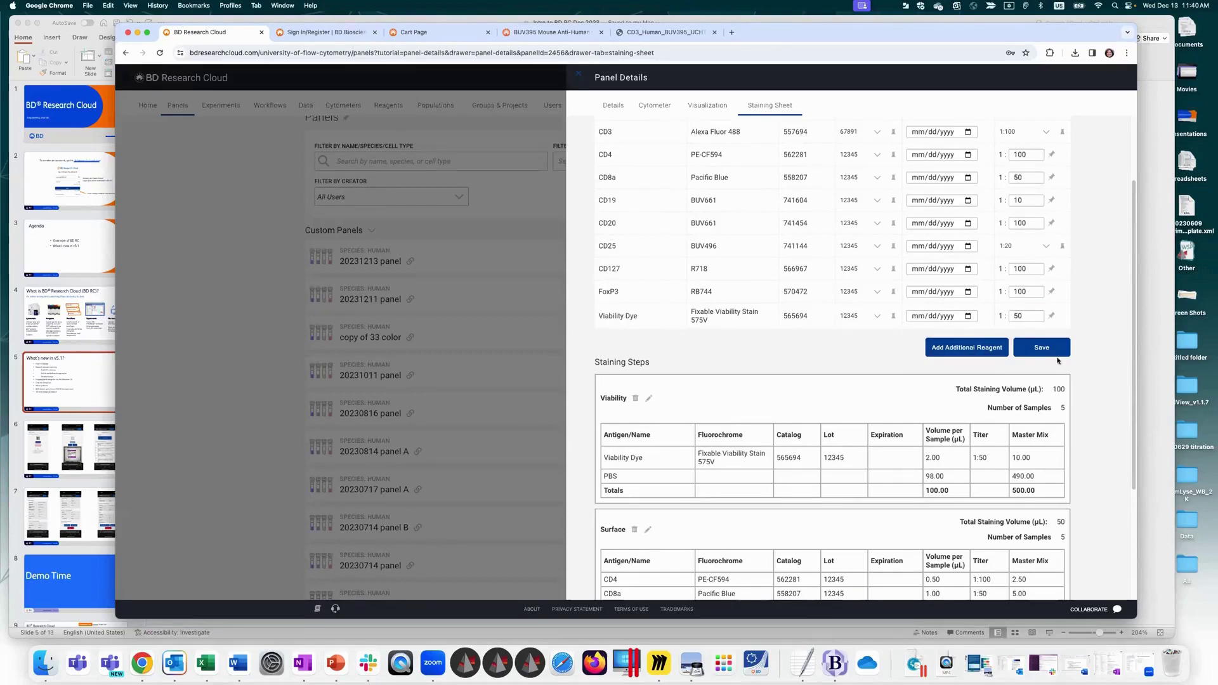
scroll(1110, 317, "down", 5)
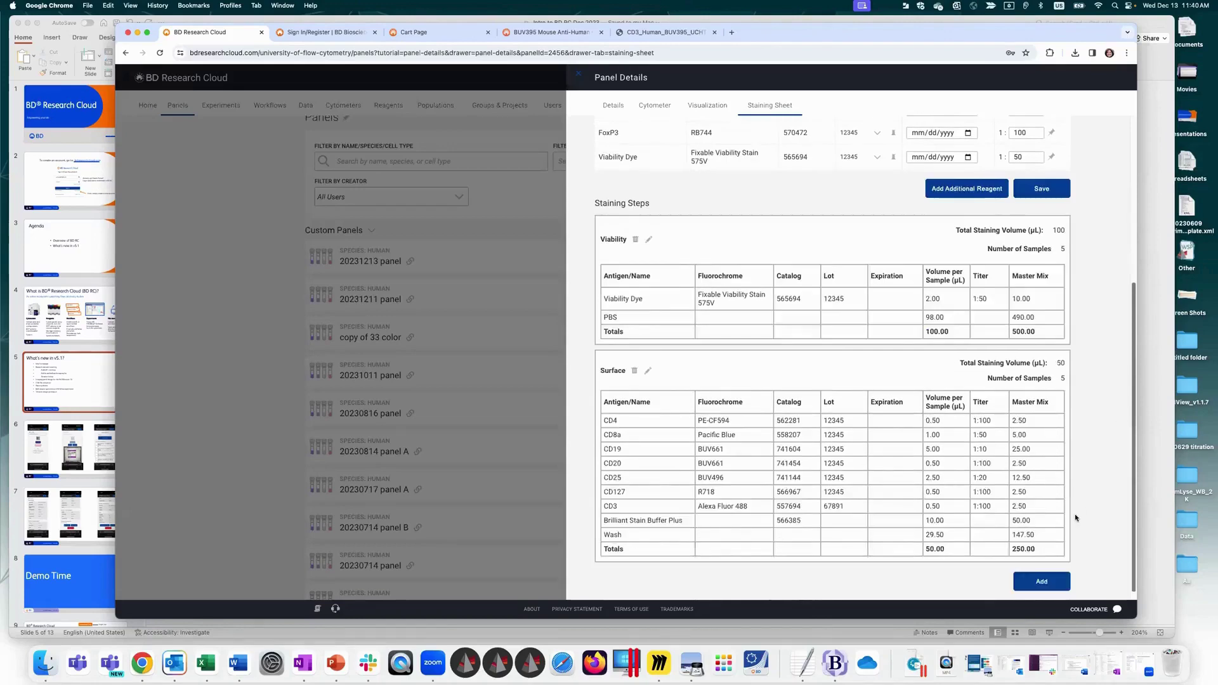
left_click(1041, 572)
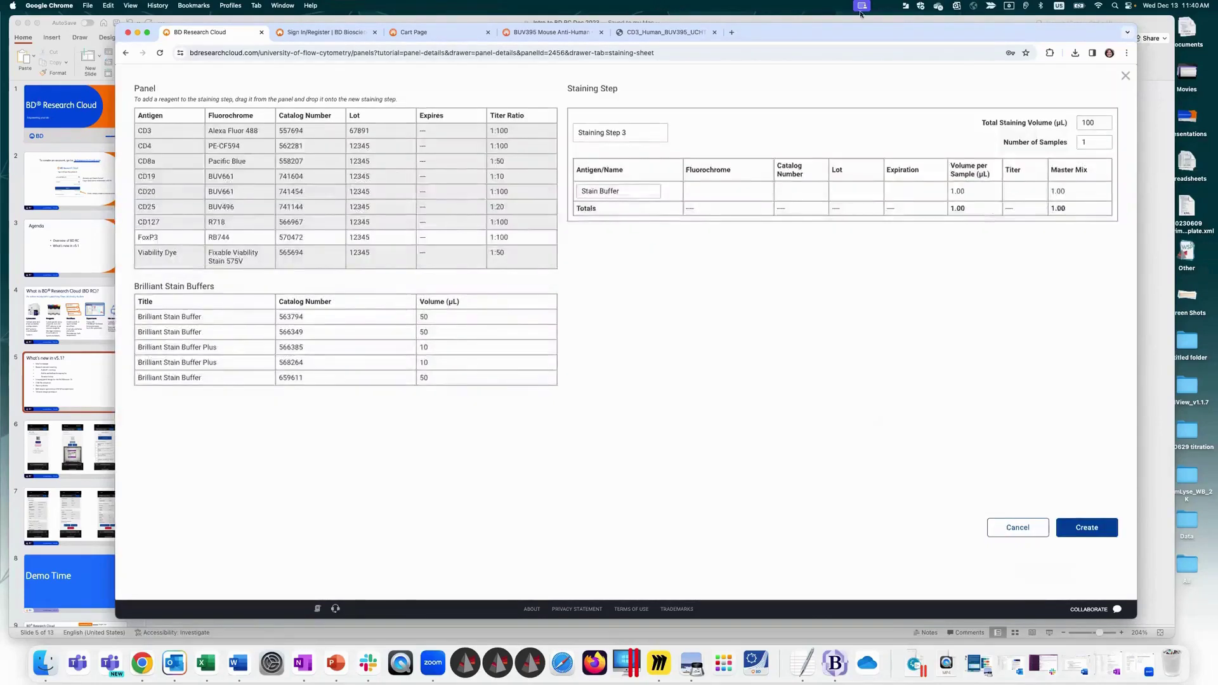
triple_click(616, 132)
type("I")
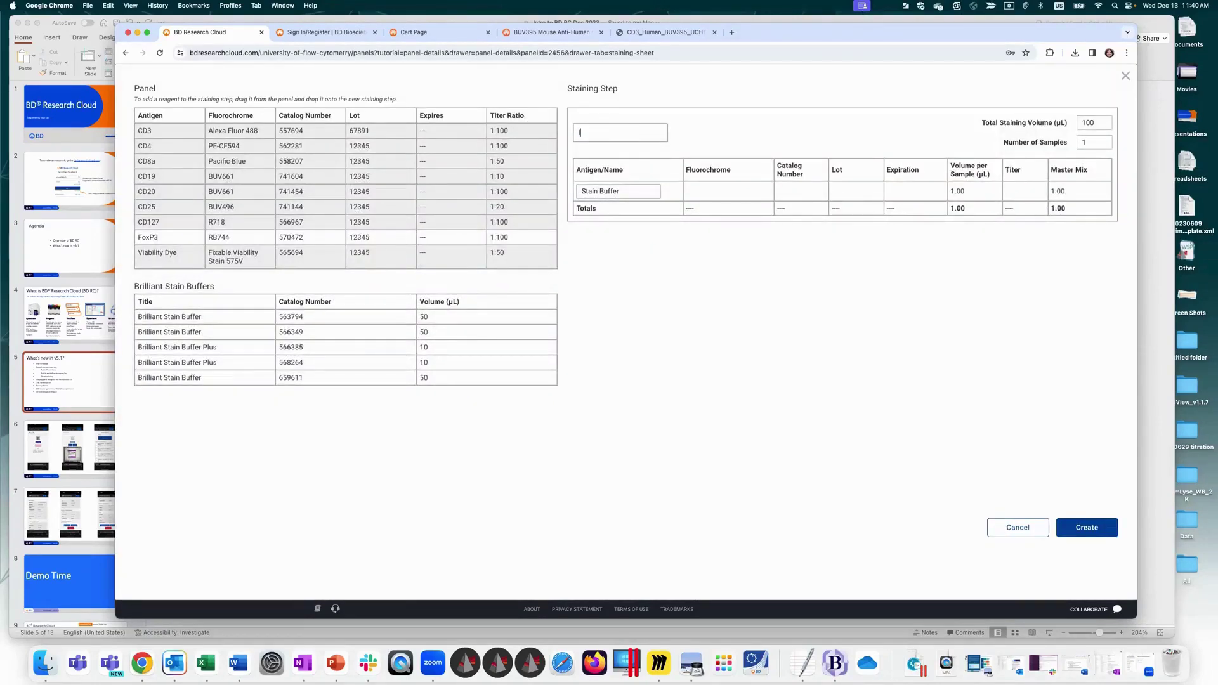
type("ntranuclear")
left_click_drag(166, 237, 735, 170)
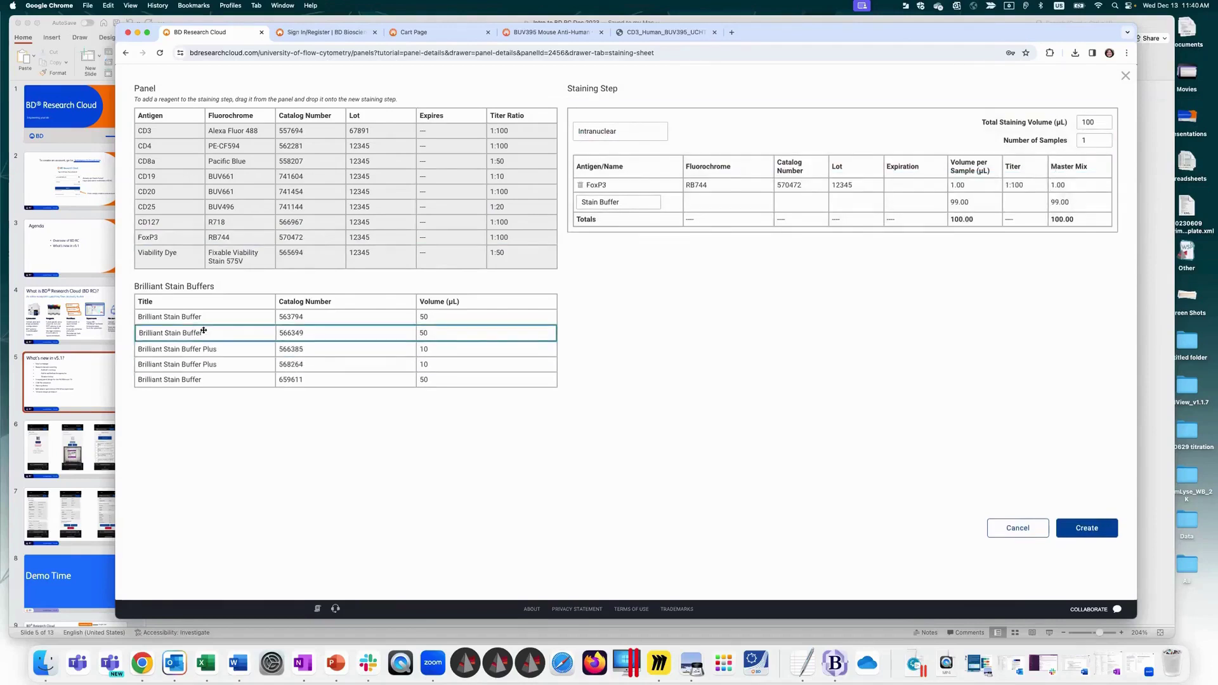
left_click_drag(204, 348, 695, 181)
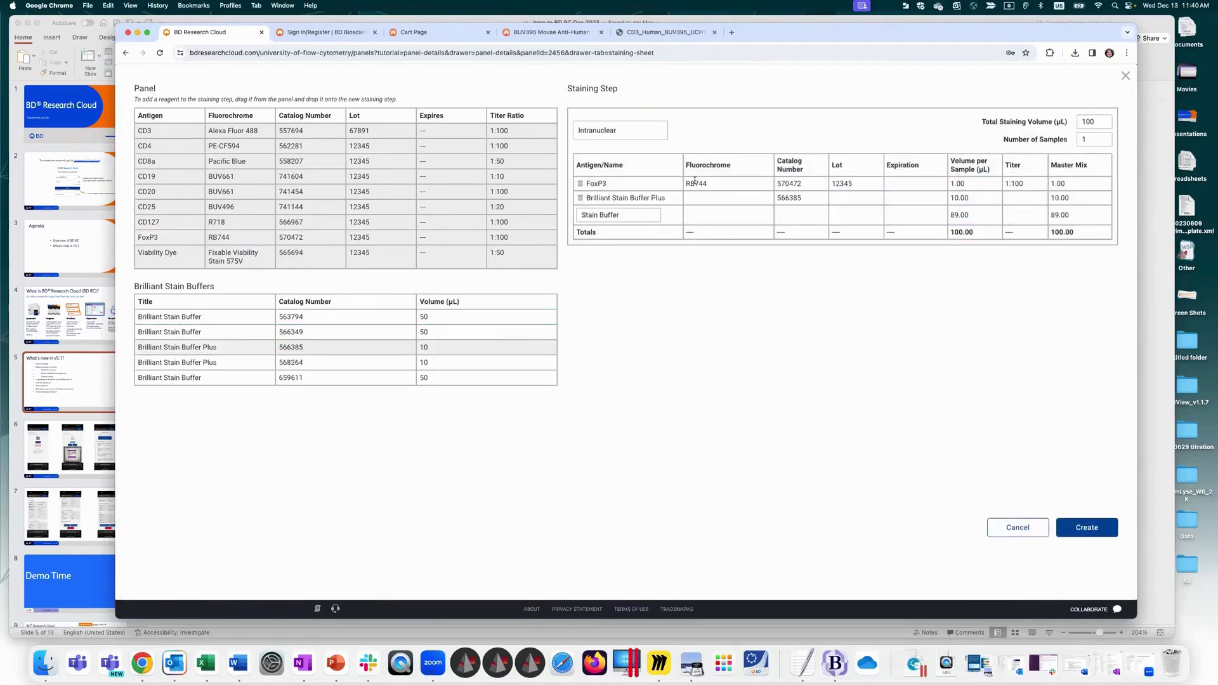
Step: Rename the Intranuclear step's stain buffer to Buffer and create the step
left_click_drag(635, 216, 556, 206)
key("BackSpace")
type("buffer")
left_click(585, 215)
key("BackSpace")
type("B")
left_click(618, 213)
left_click(1085, 520)
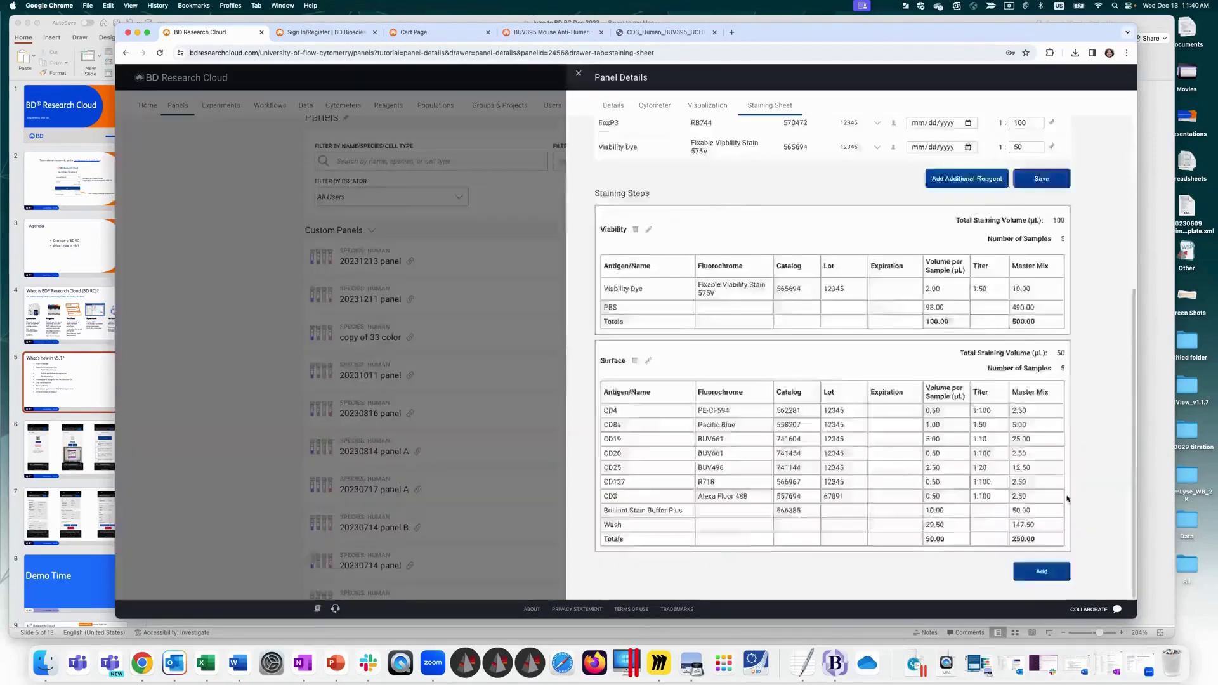
Step: Edit the Intranuclear staining step to use 5 samples and update it
scroll(719, 180, "down", 10)
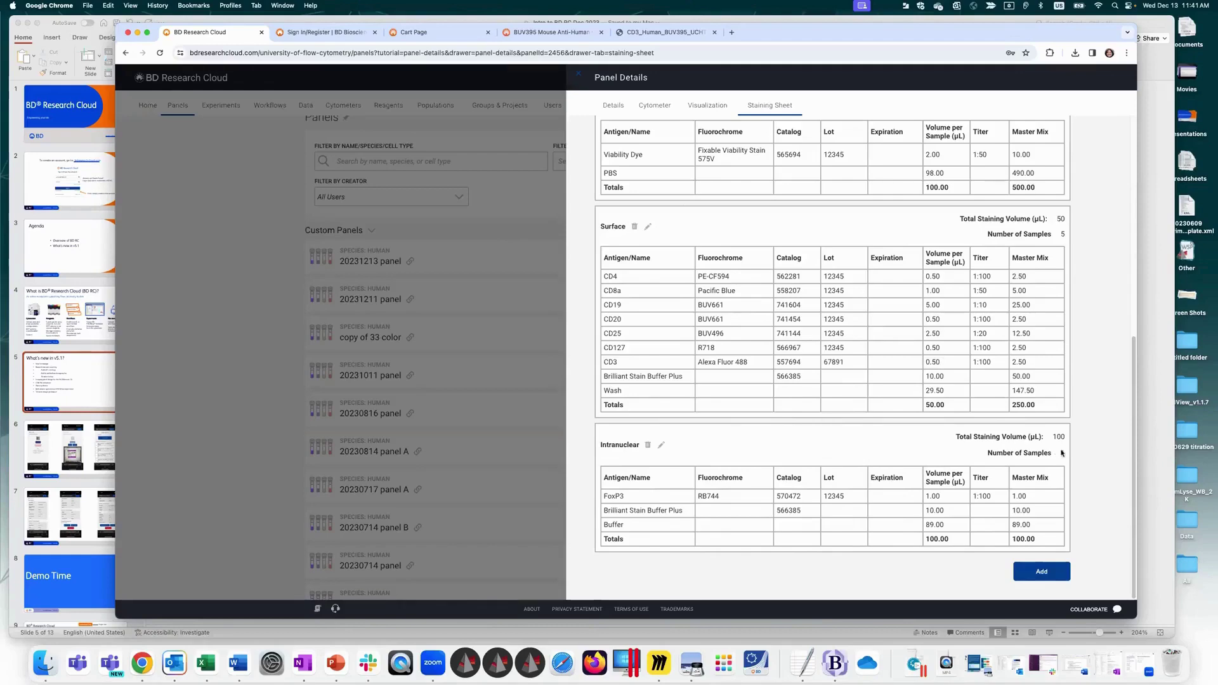
left_click(661, 444)
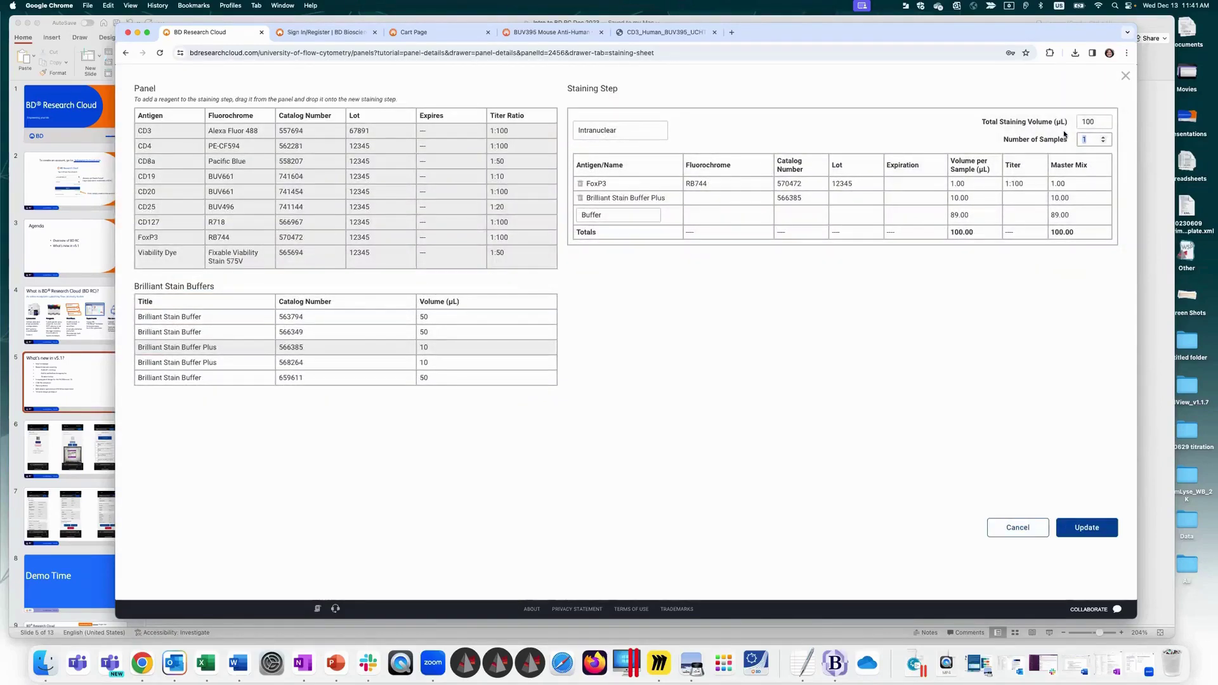
type("5")
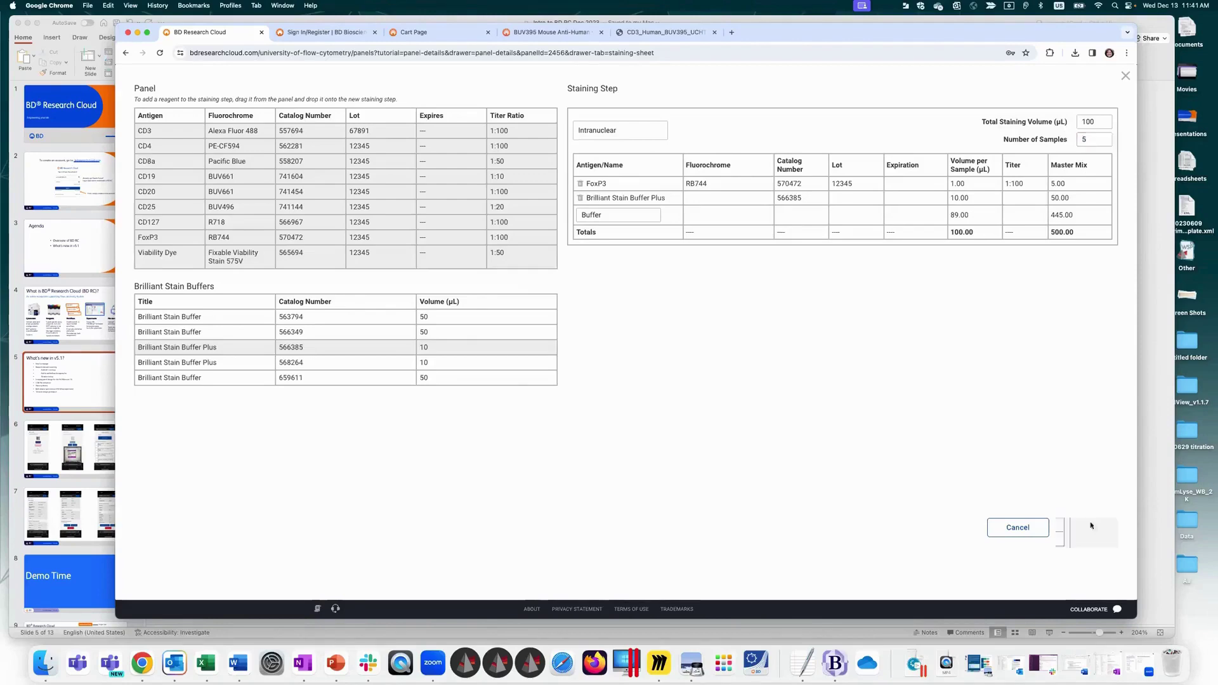
left_click(1087, 527)
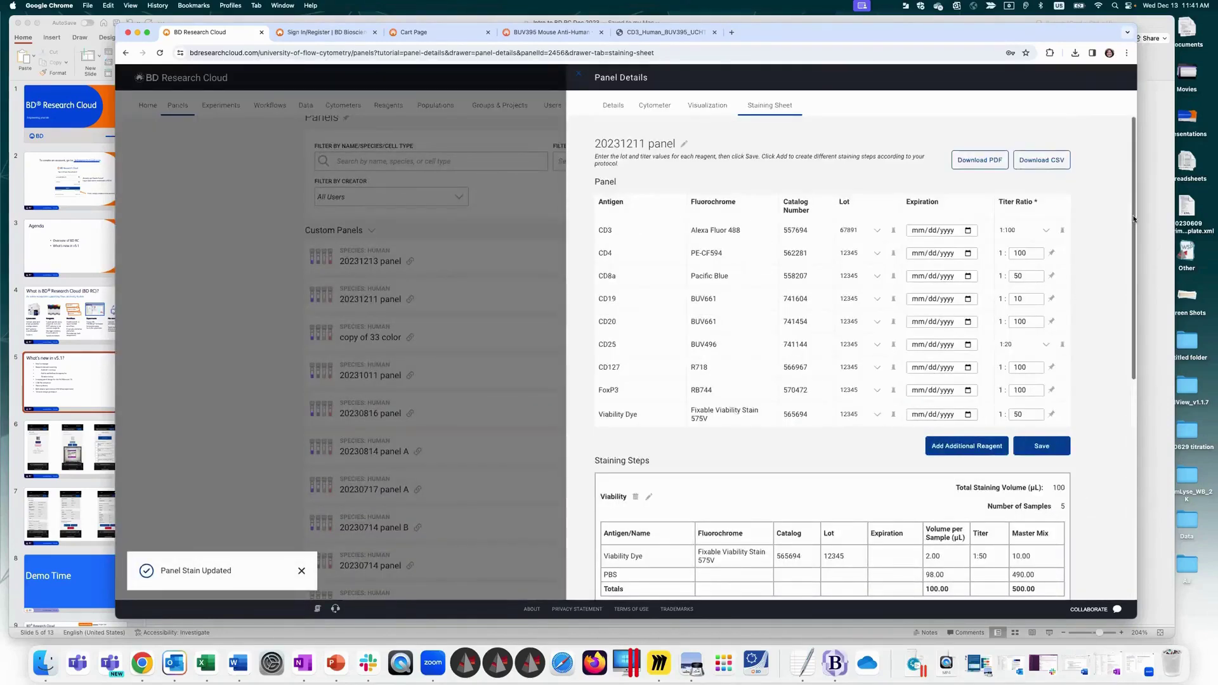
Step: Download the 20231211 panel's staining sheet as a PDF, open the file to check it, and close it
scroll(1114, 512, "down", 10)
scroll(1126, 175, "up", 10)
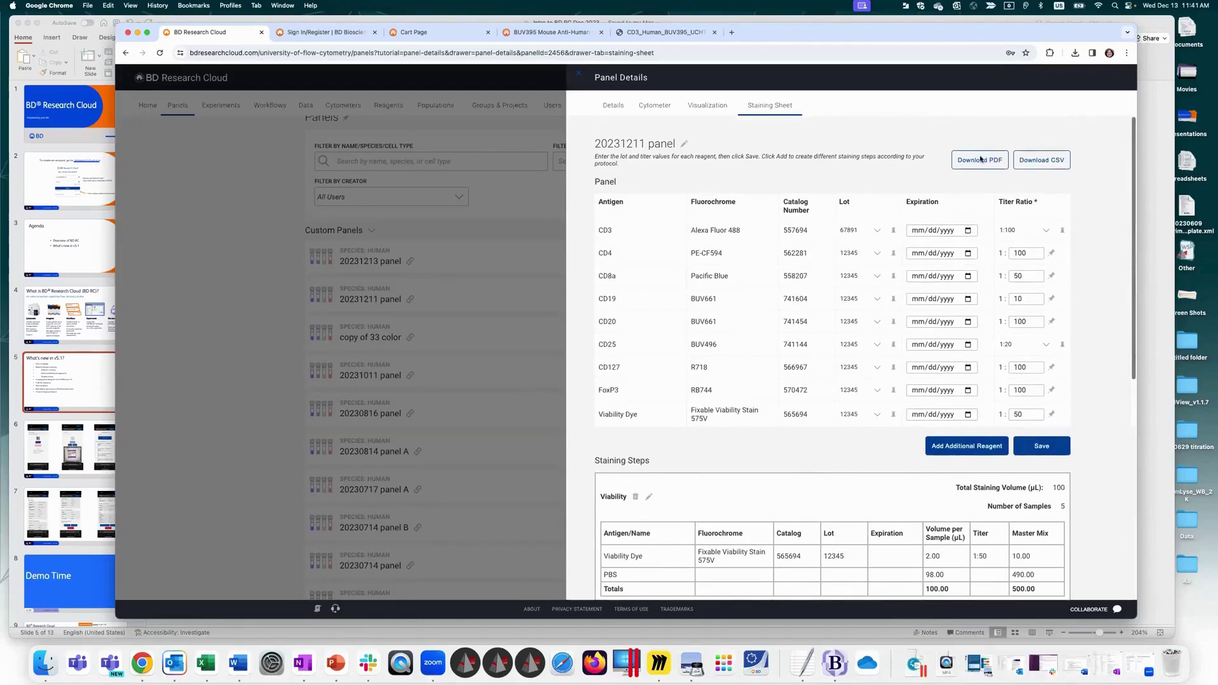
left_click(997, 162)
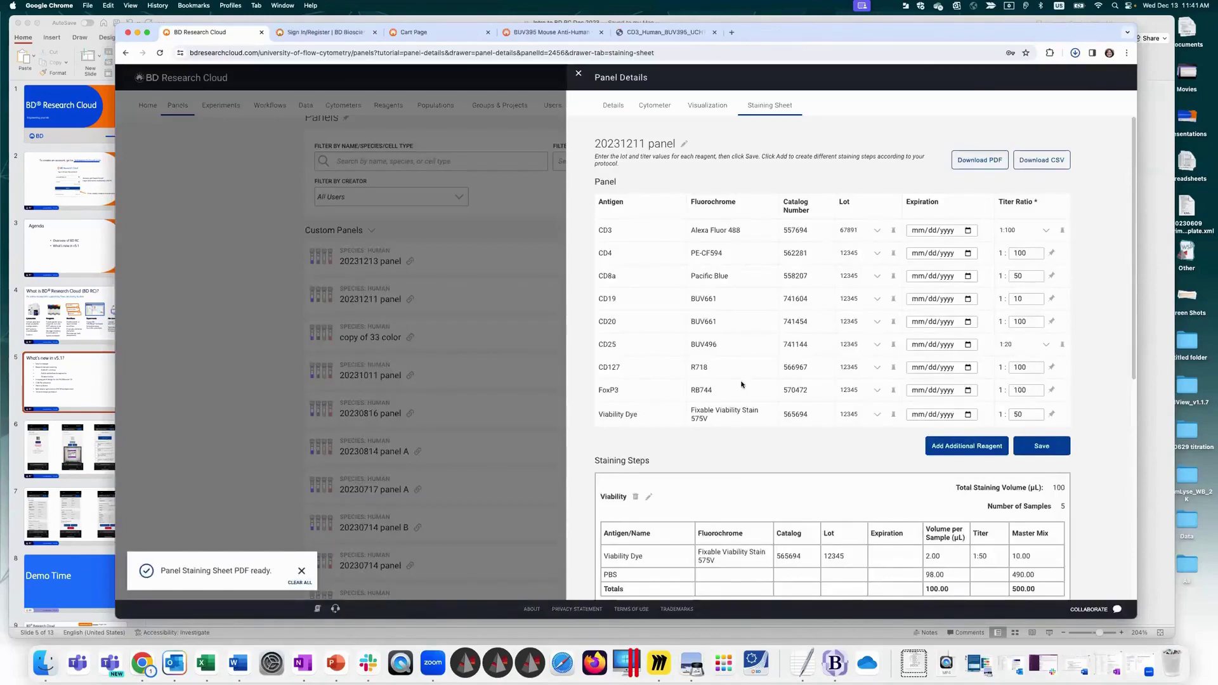
left_click(915, 666)
left_click(911, 629)
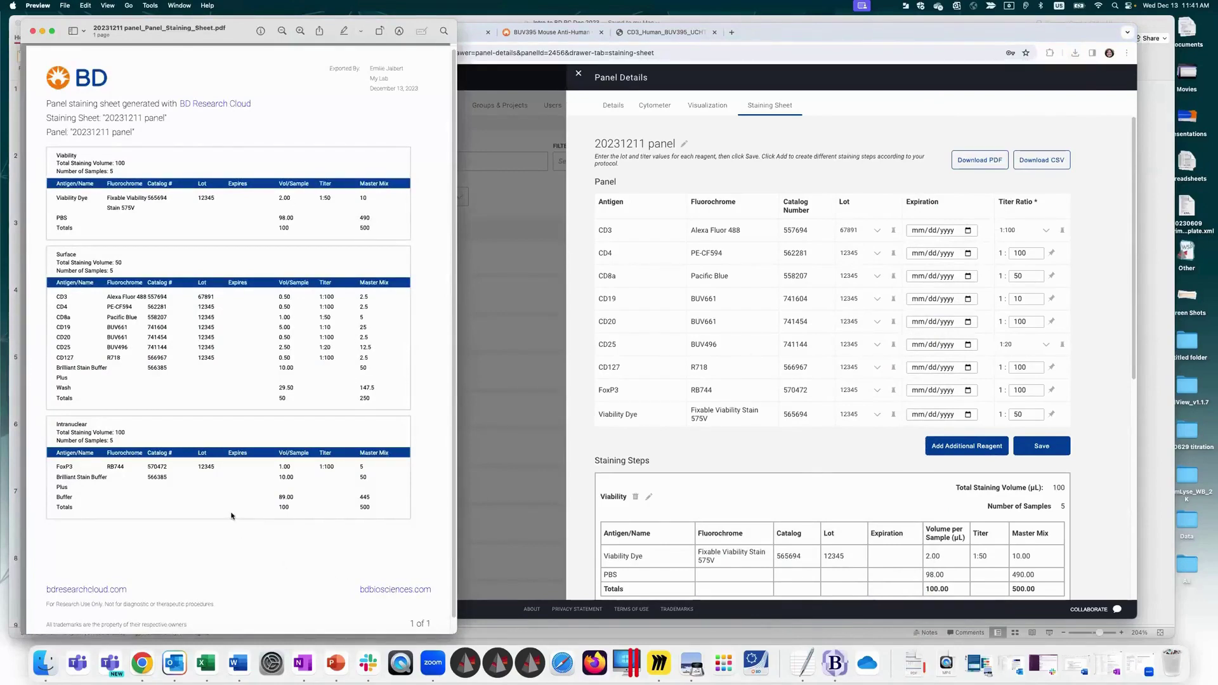
left_click(32, 31)
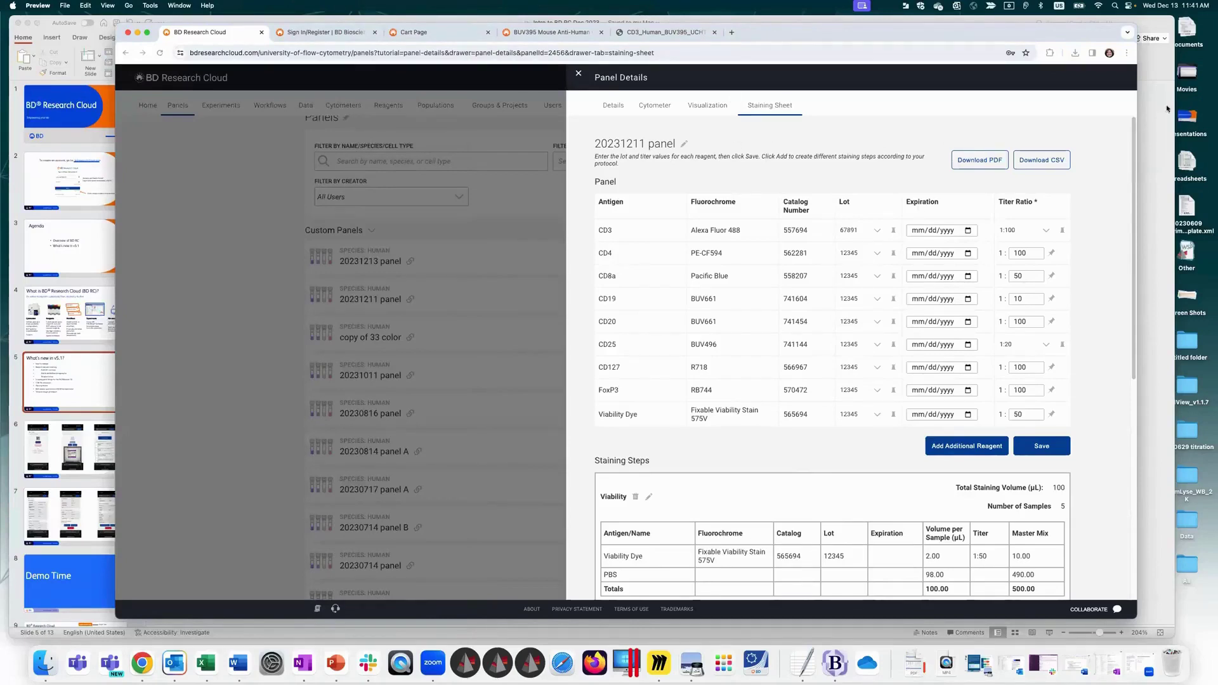
left_click(1133, 139)
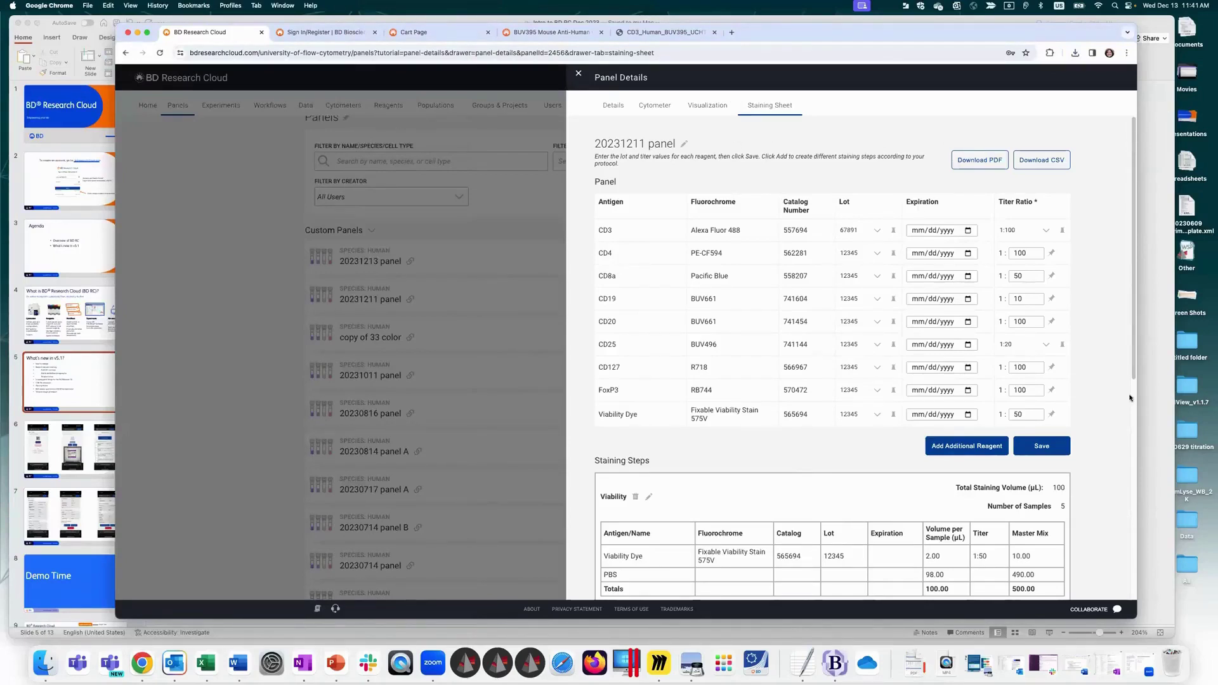
scroll(1133, 336, "down", 1)
scroll(1136, 545, "down", 8)
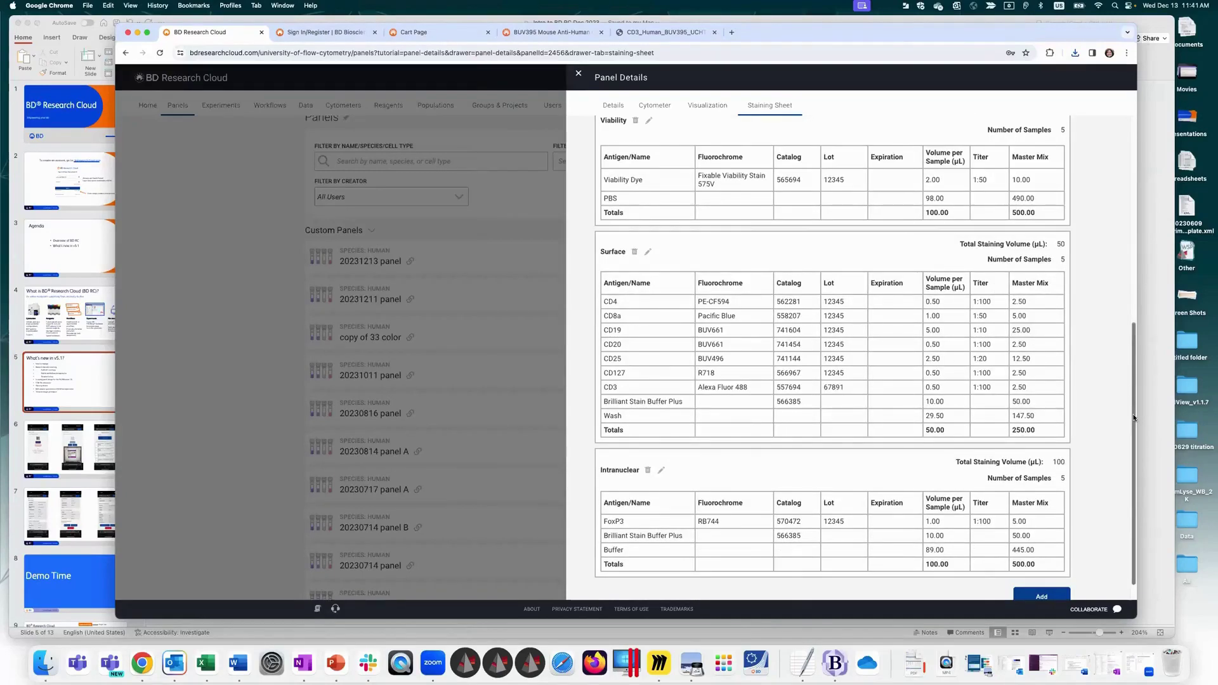
scroll(1130, 396, "up", 9)
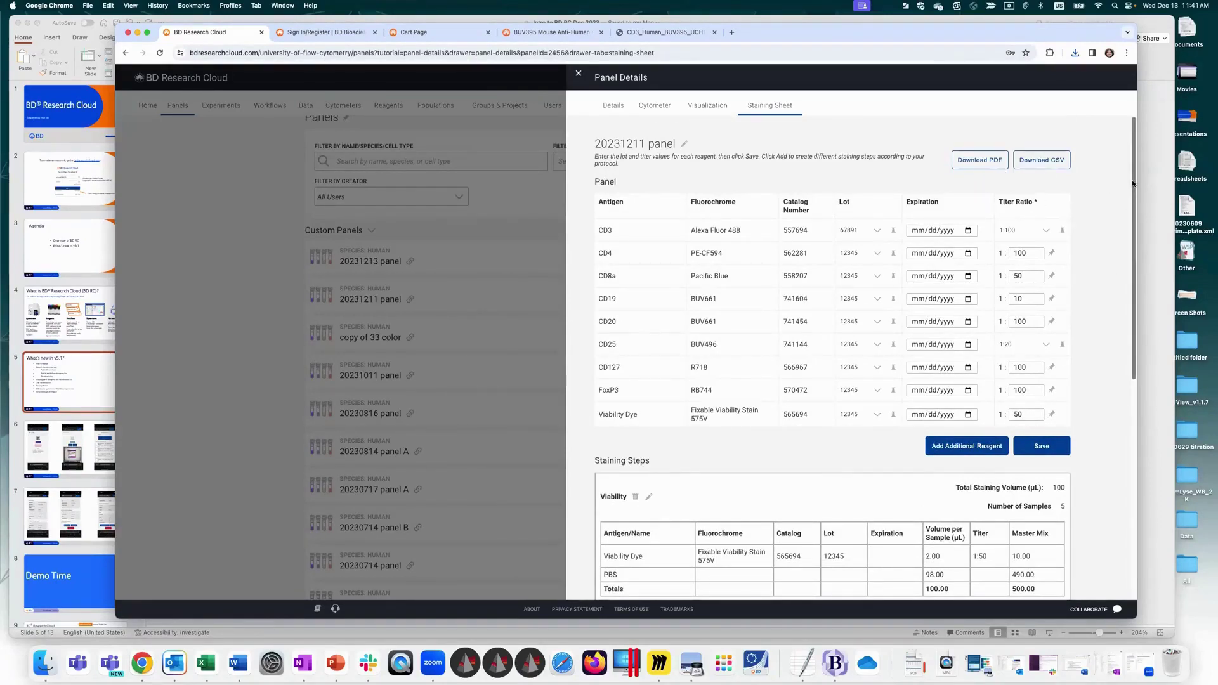
Step: Review the 20231211 panel's staining sheet from panel reagents to staining steps and close the panel details
scroll(1107, 272, "down", 6)
scroll(1110, 244, "up", 2)
scroll(1109, 244, "up", 5)
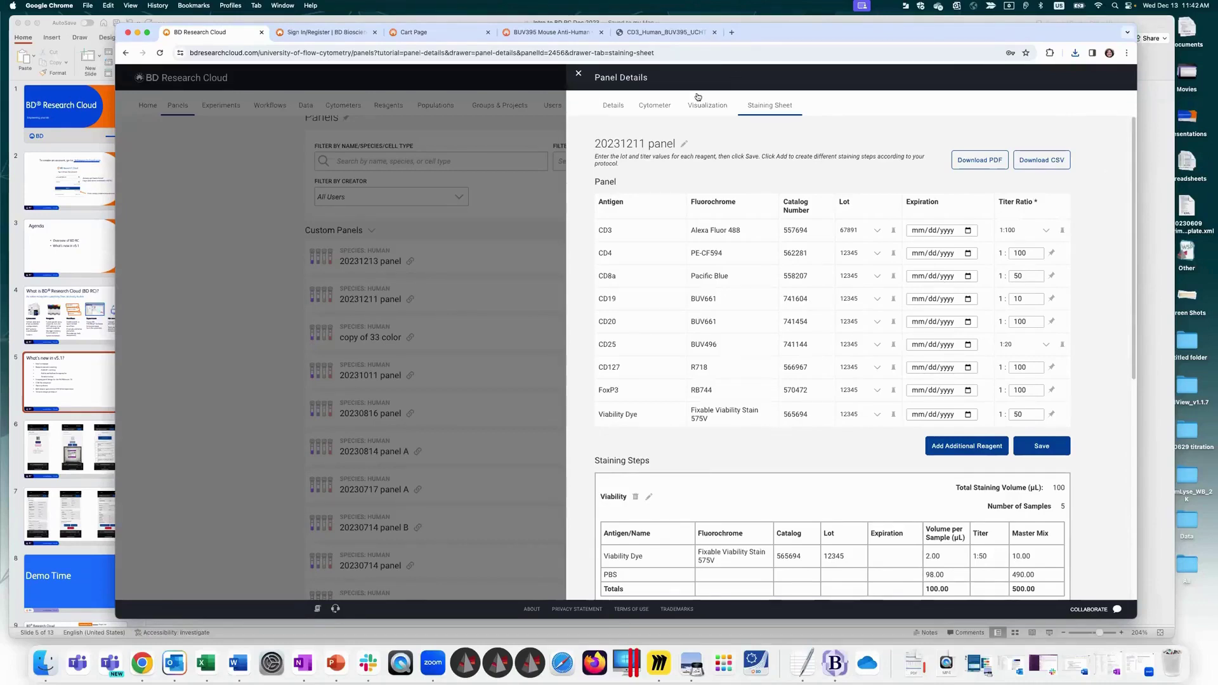
left_click(578, 80)
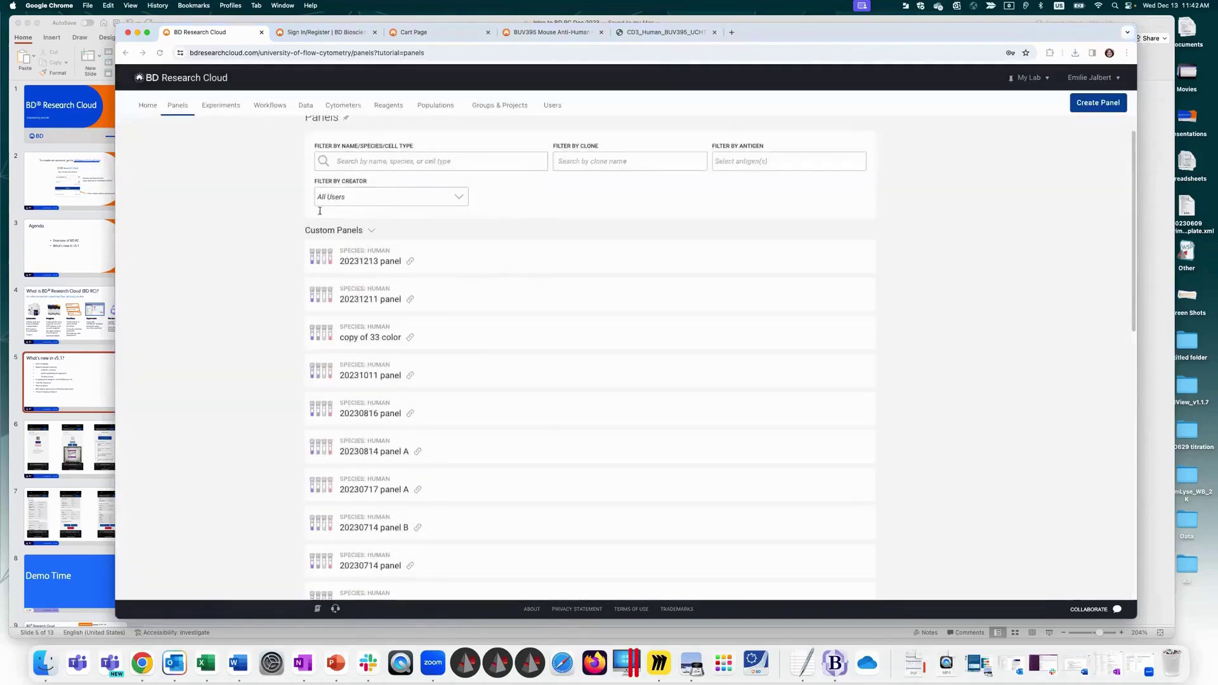
Step: Switch to PowerPoint, highlight the CVW file extraction line on the What's new in v5.1 slide, and return to Chrome
key("super+Tab")
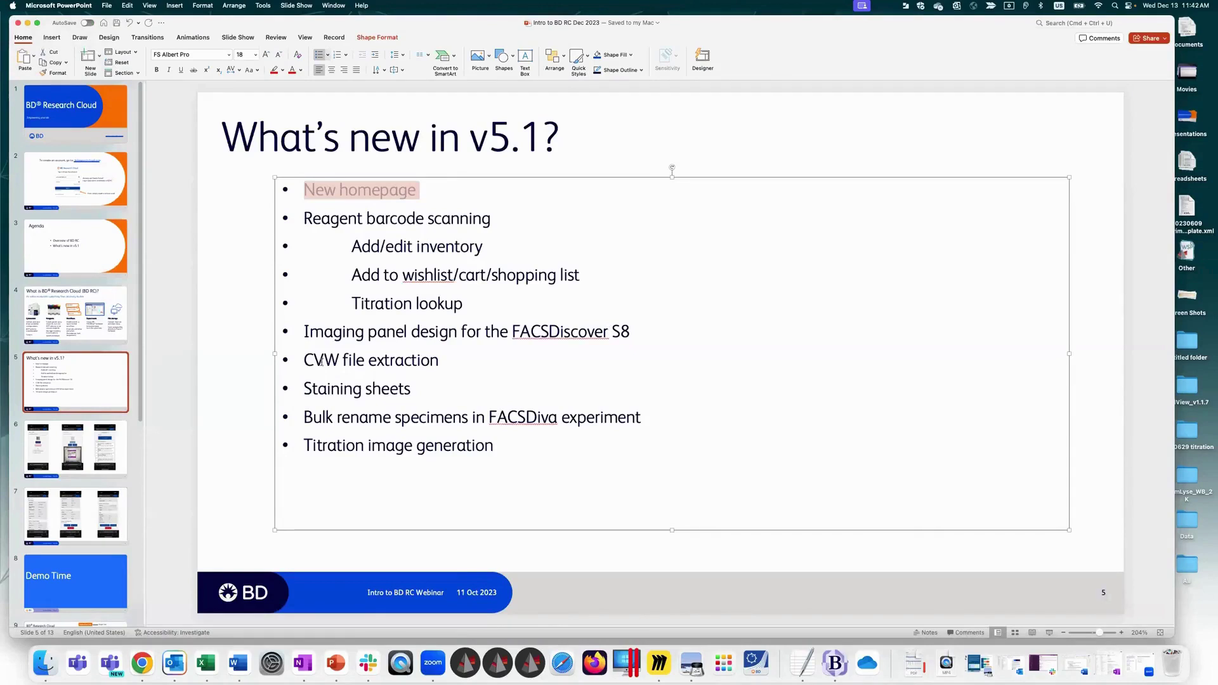
left_click_drag(305, 361, 402, 360)
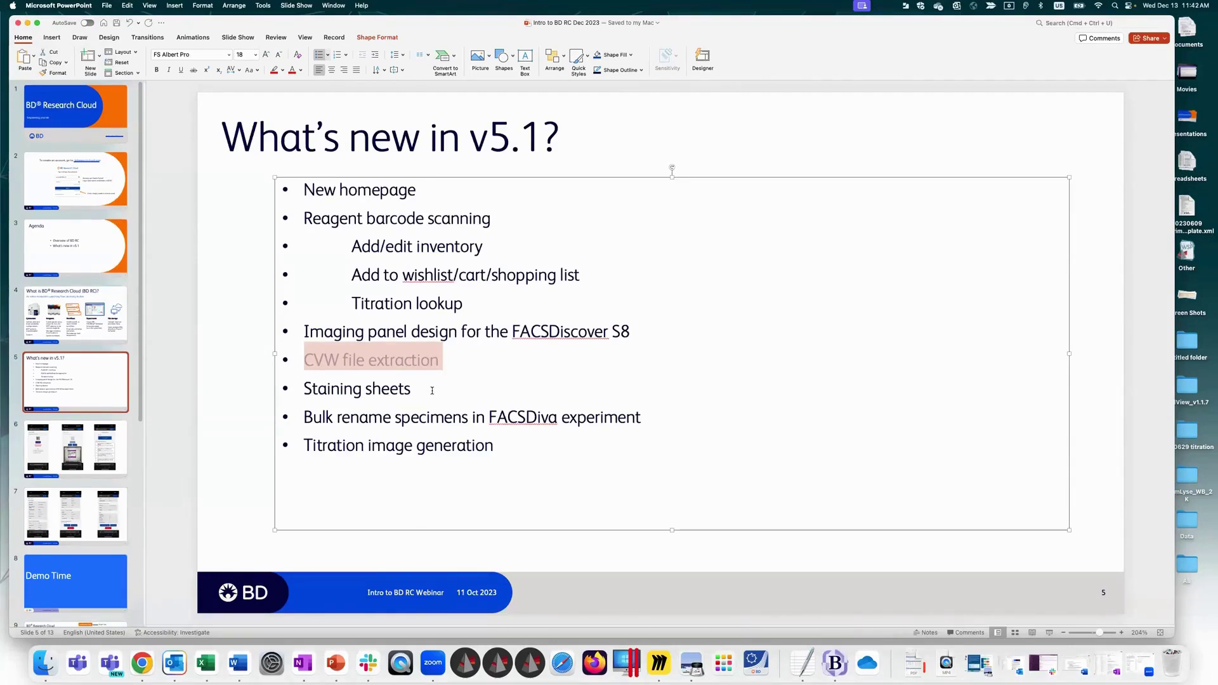
left_click(142, 663)
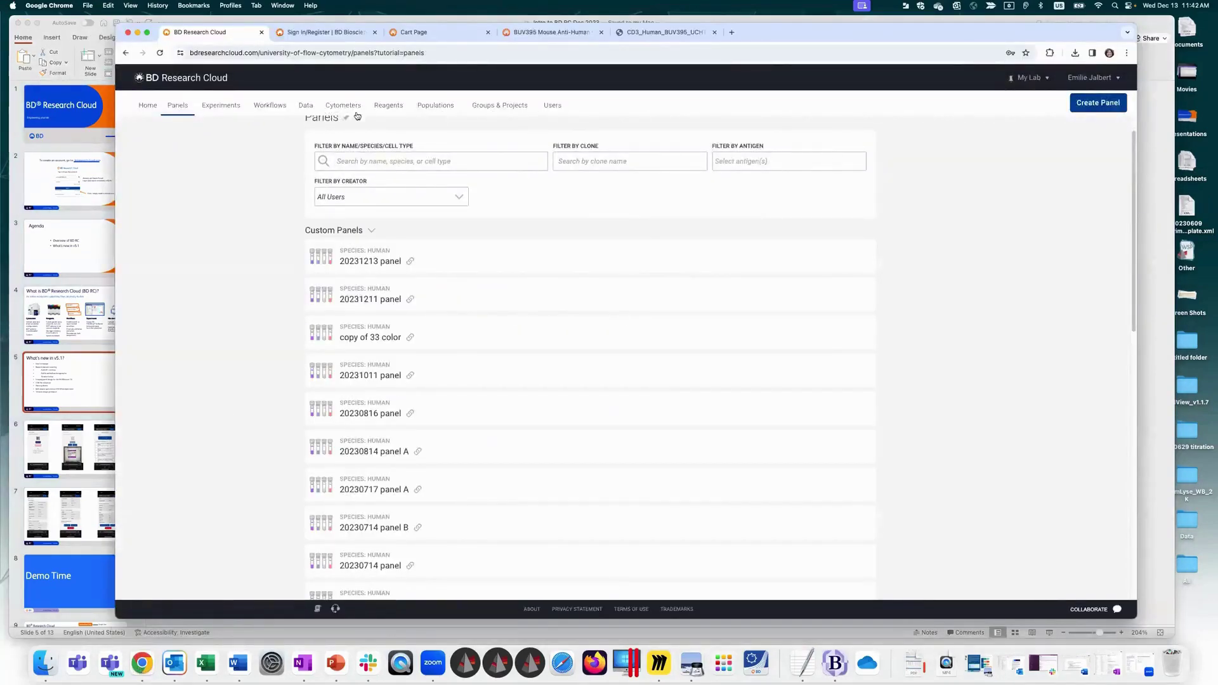
Step: Open the Project Files folder of the CVW project in the lab's data files
left_click(306, 107)
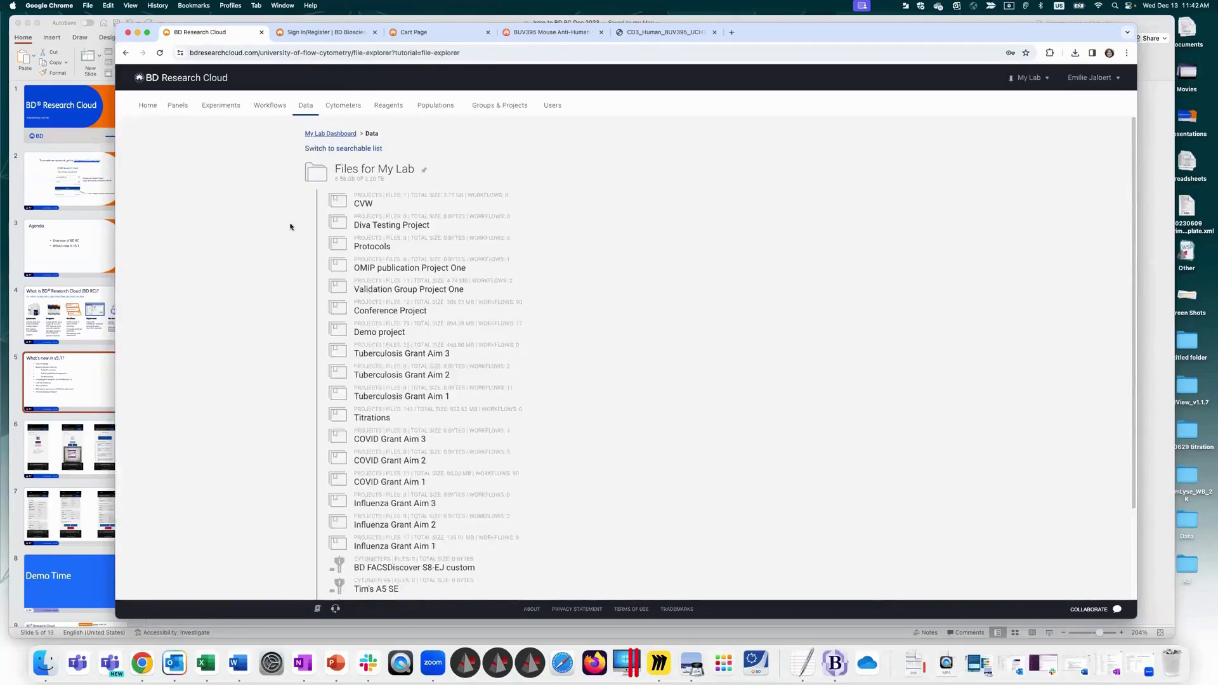
left_click(339, 201)
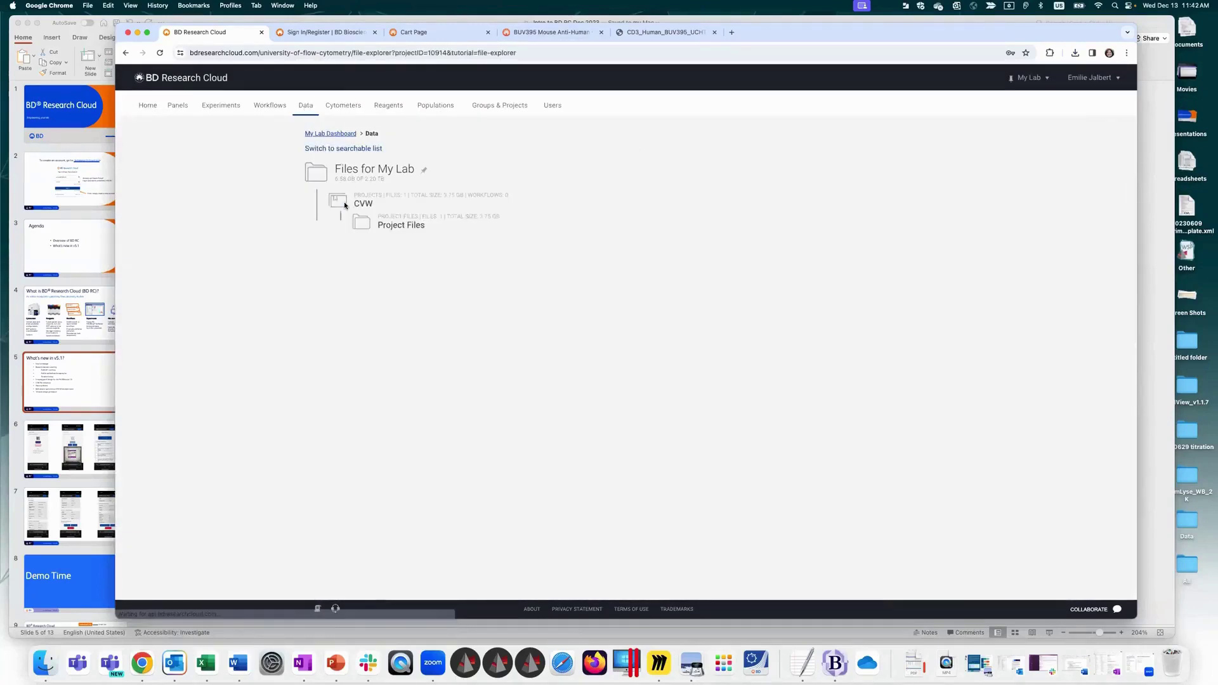
left_click(363, 223)
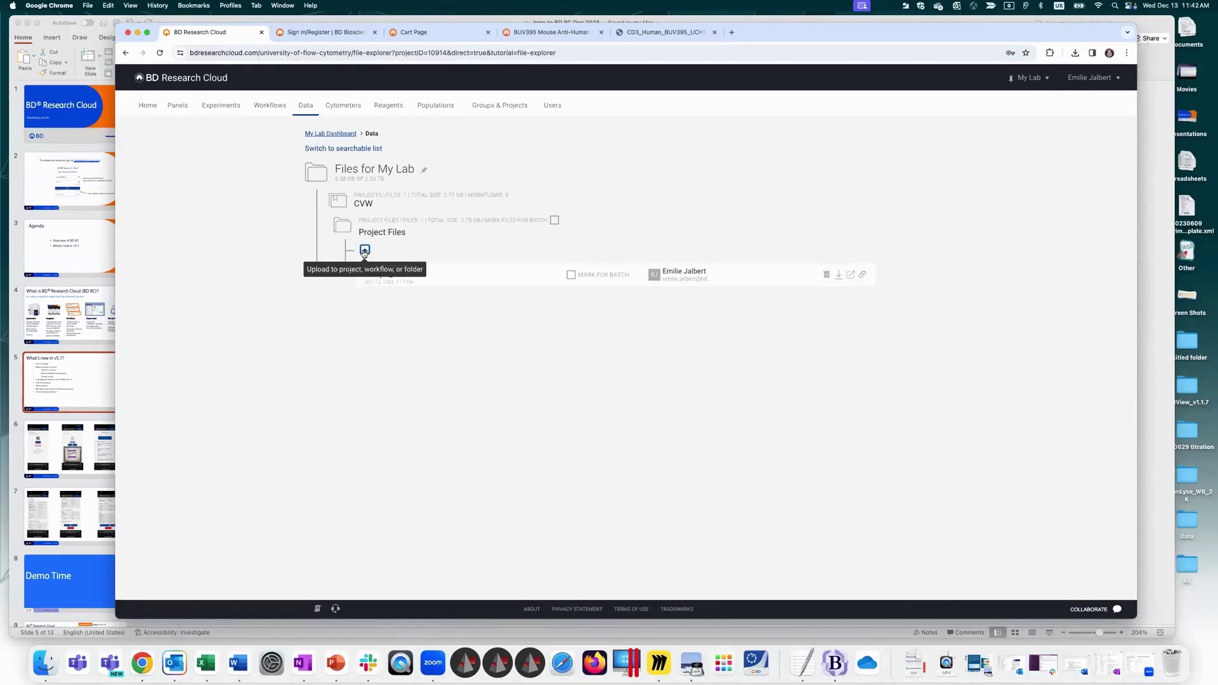
Step: View the upload options for the CVW project and the details of Sample_001.cvw, and return to the project files
left_click(365, 252)
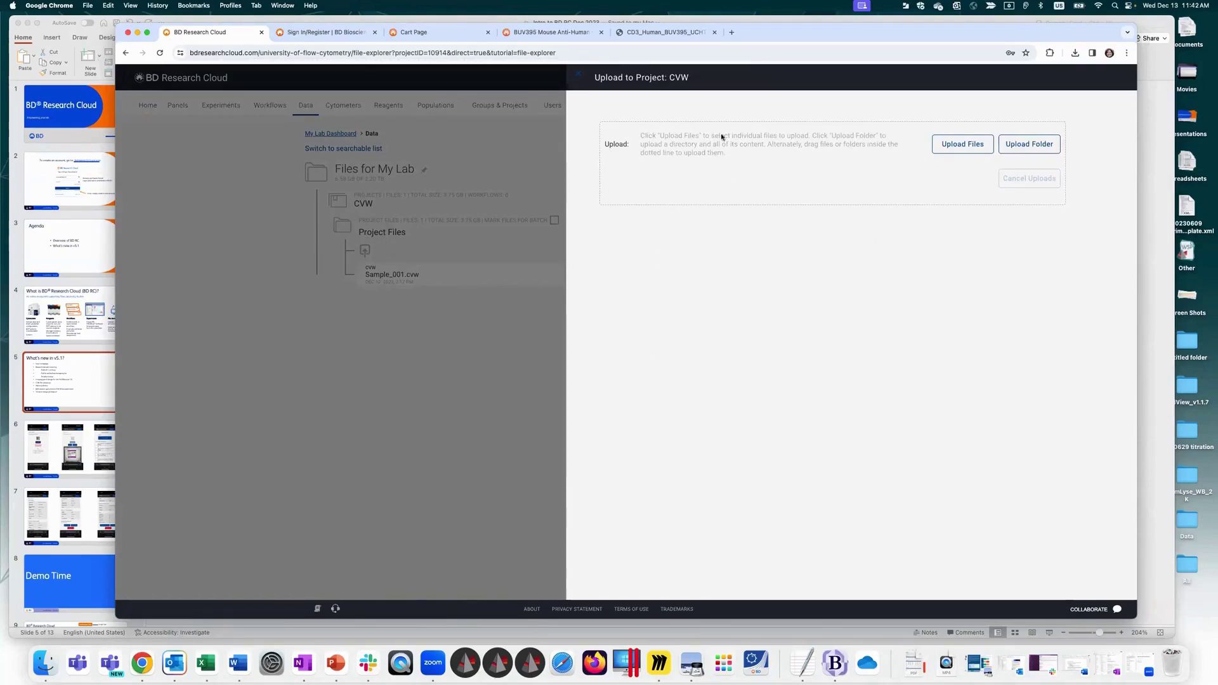
left_click(579, 75)
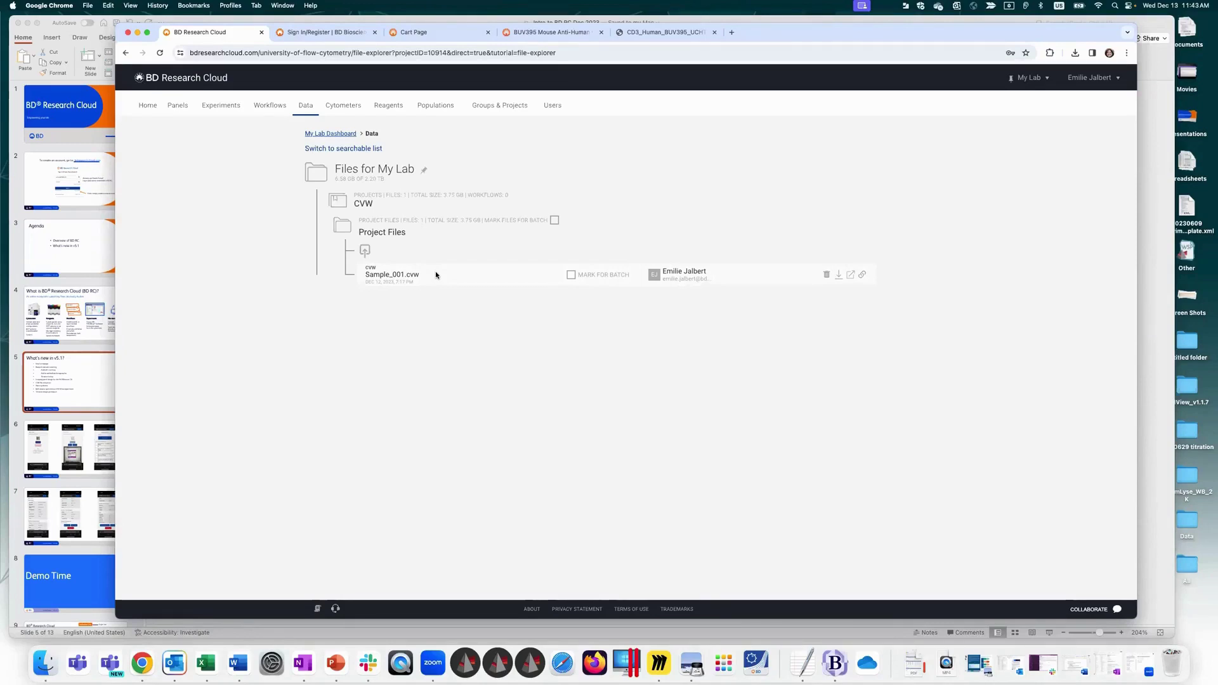
left_click(518, 278)
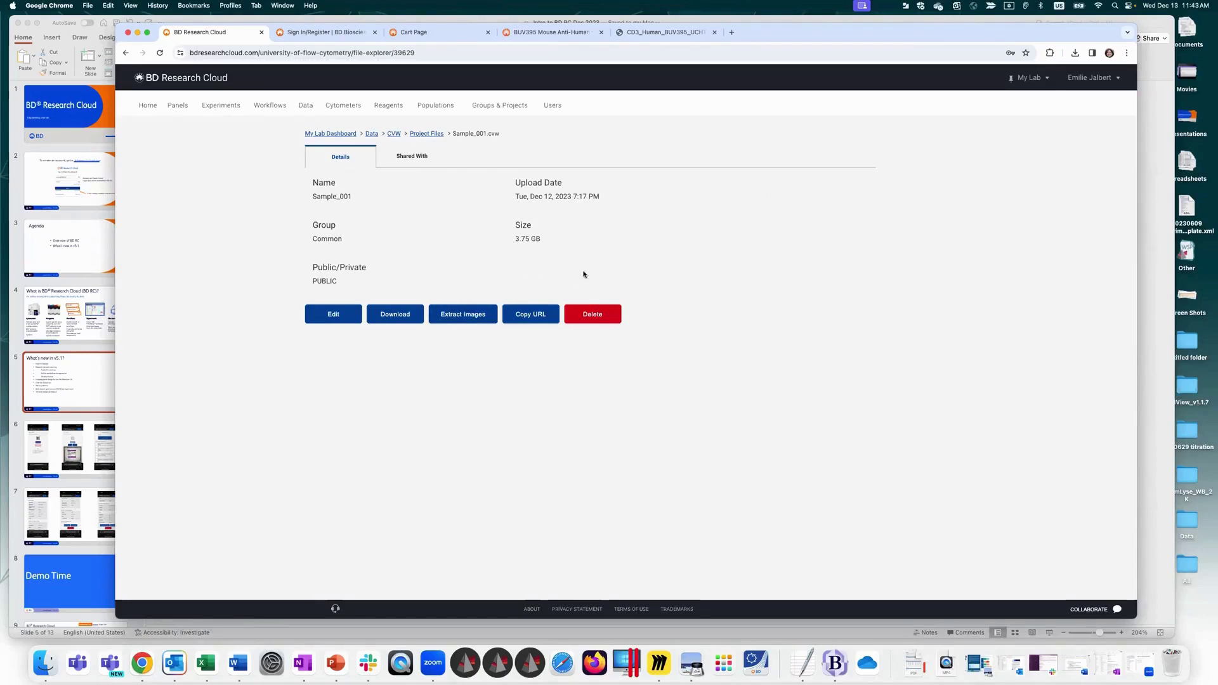
left_click(423, 134)
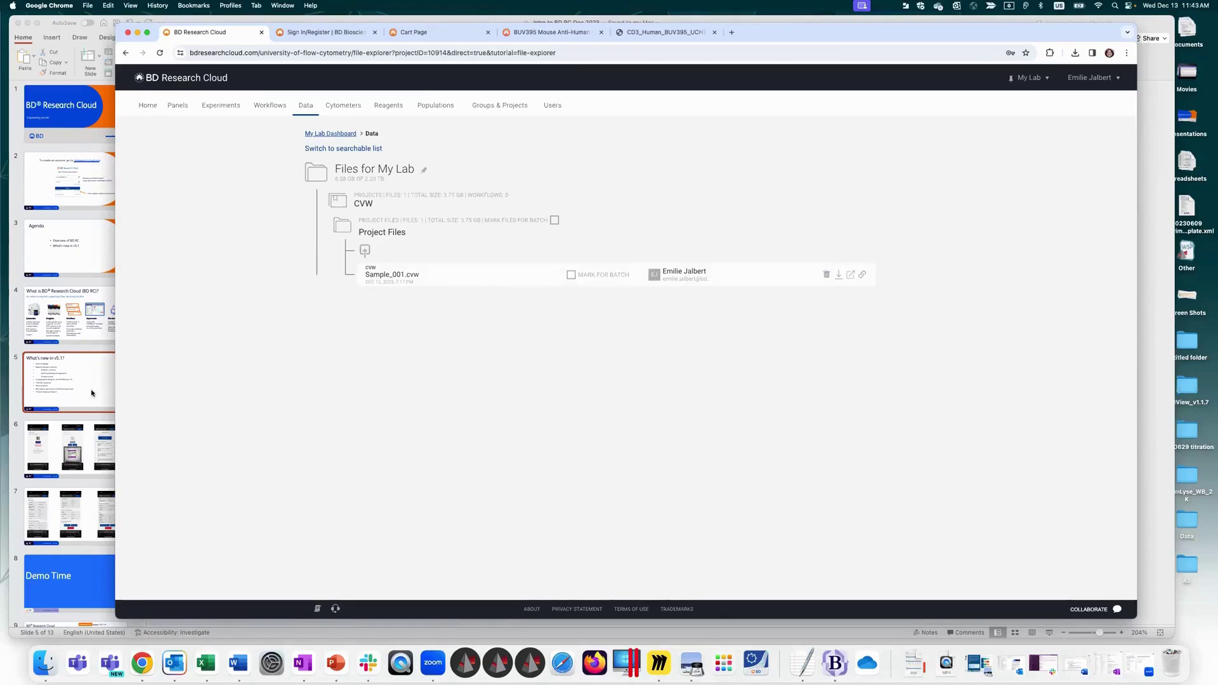
Step: Switch to PowerPoint, highlight the Titration image generation line on the What's new in v5.1 slide, and return to Chrome
key("super+Tab")
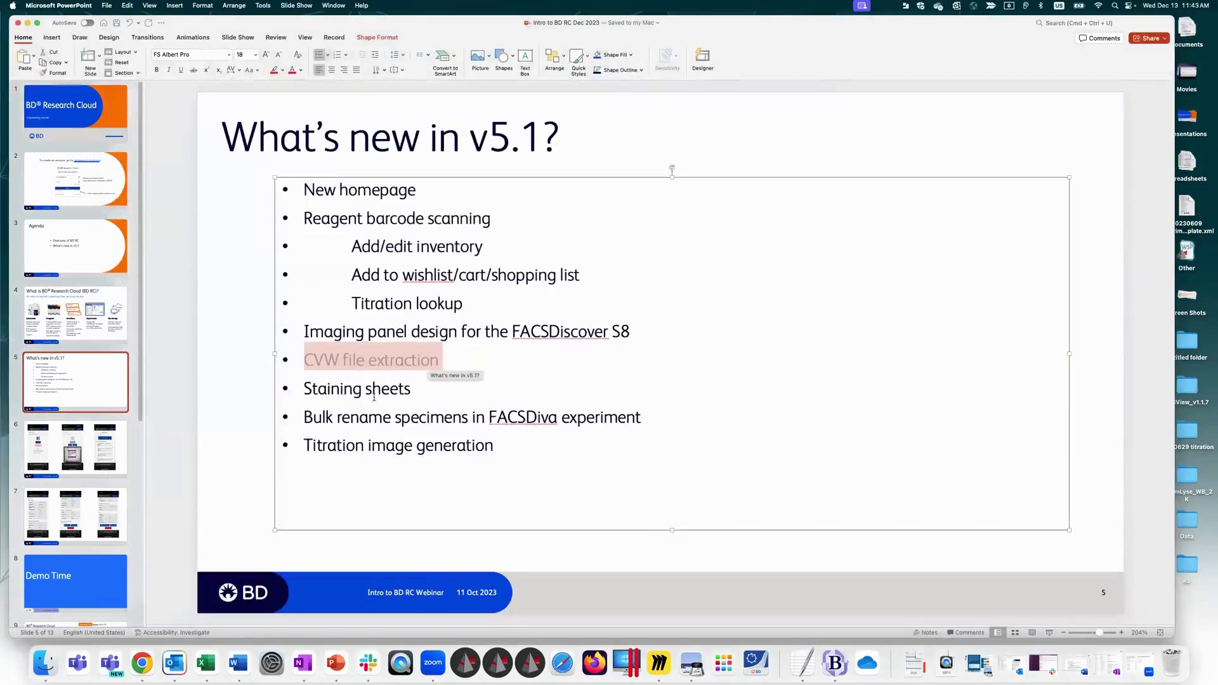
left_click(327, 389)
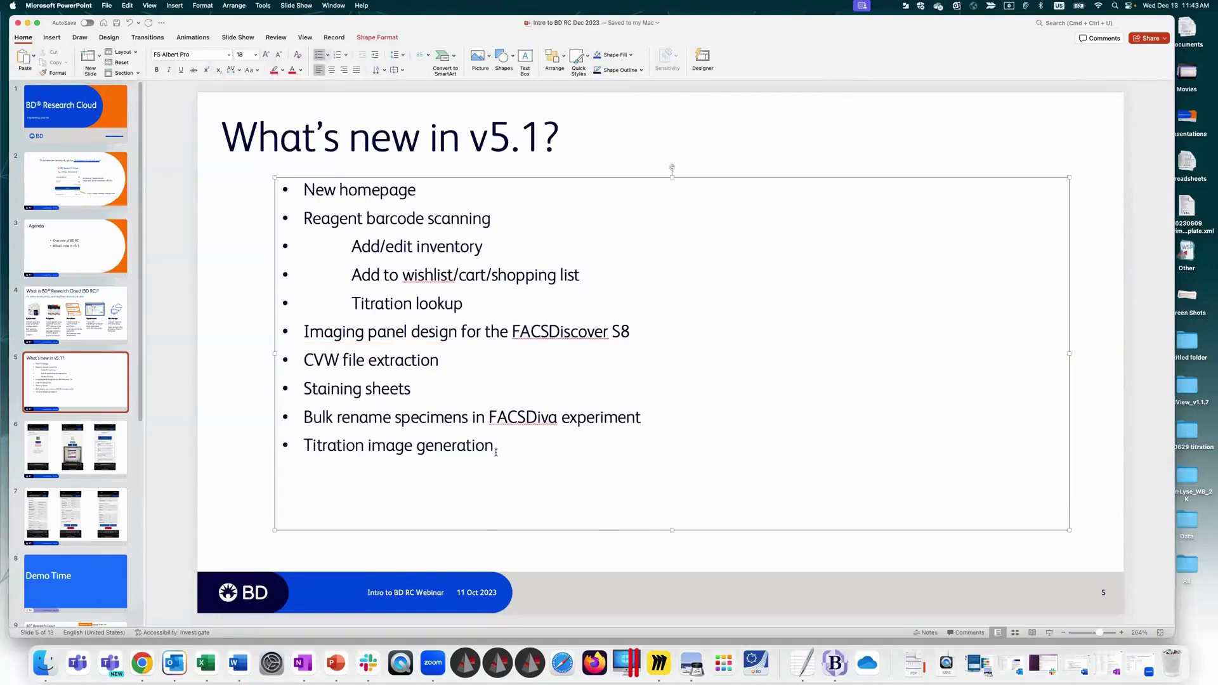
triple_click(316, 449)
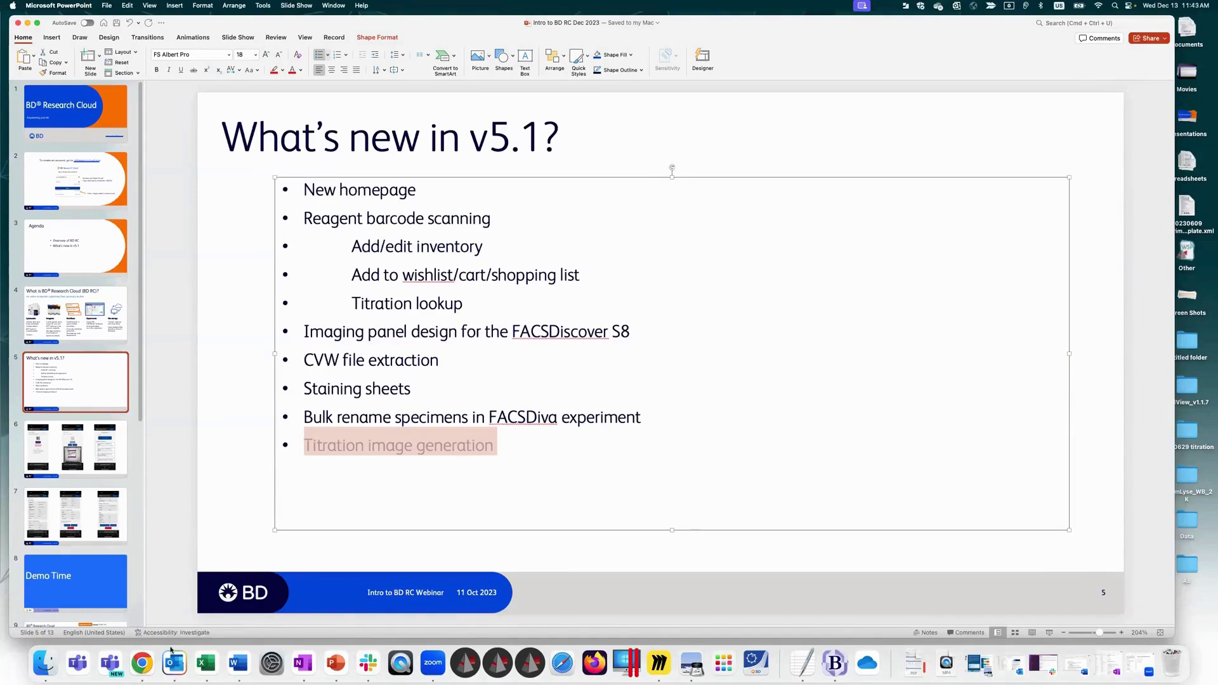
left_click(142, 663)
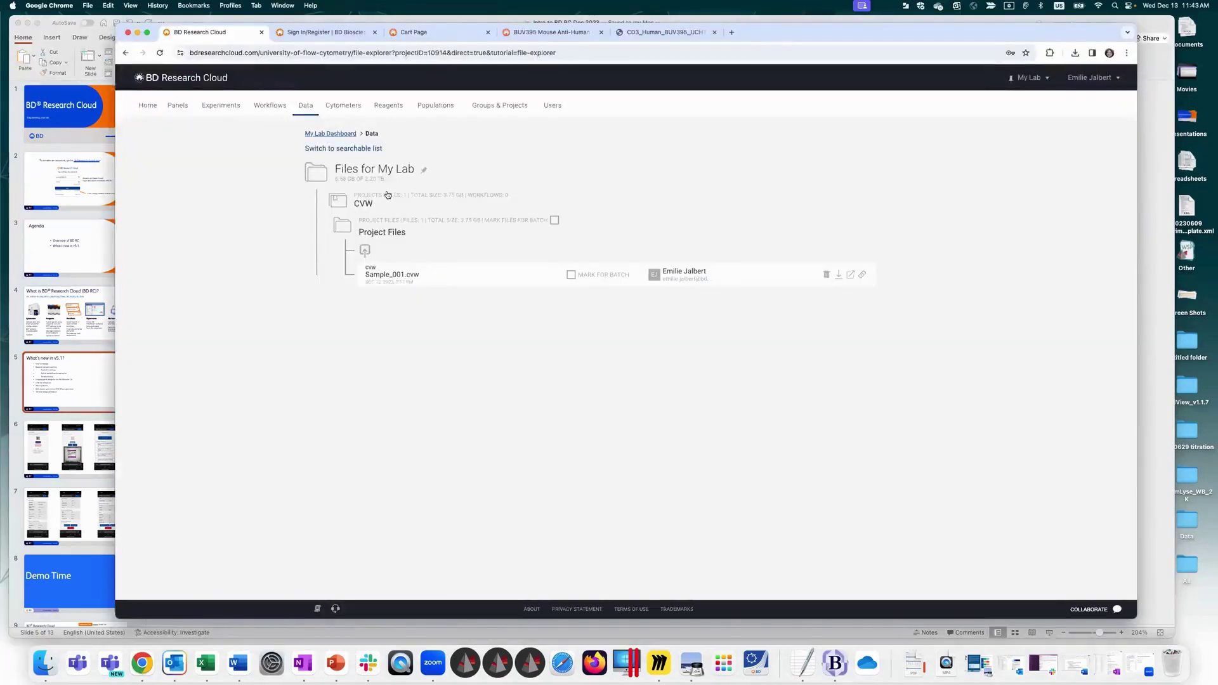
Step: Open the HLA-DR titration folder in the Titrations project's files
left_click(313, 176)
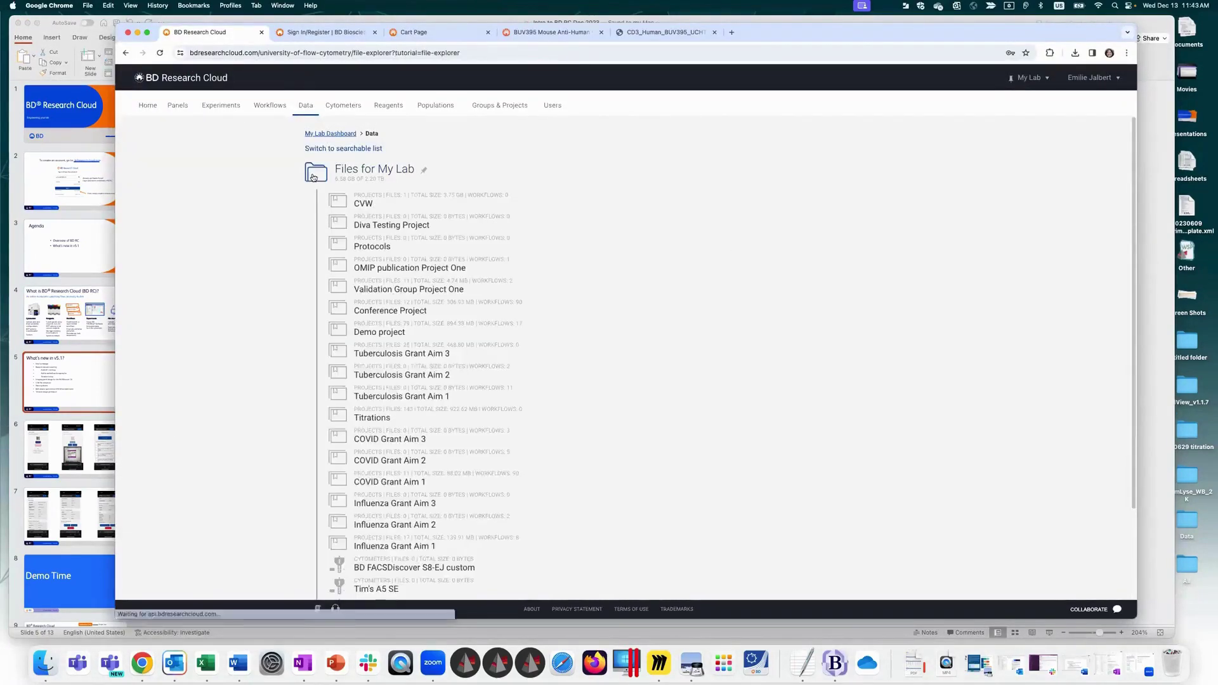
left_click(342, 417)
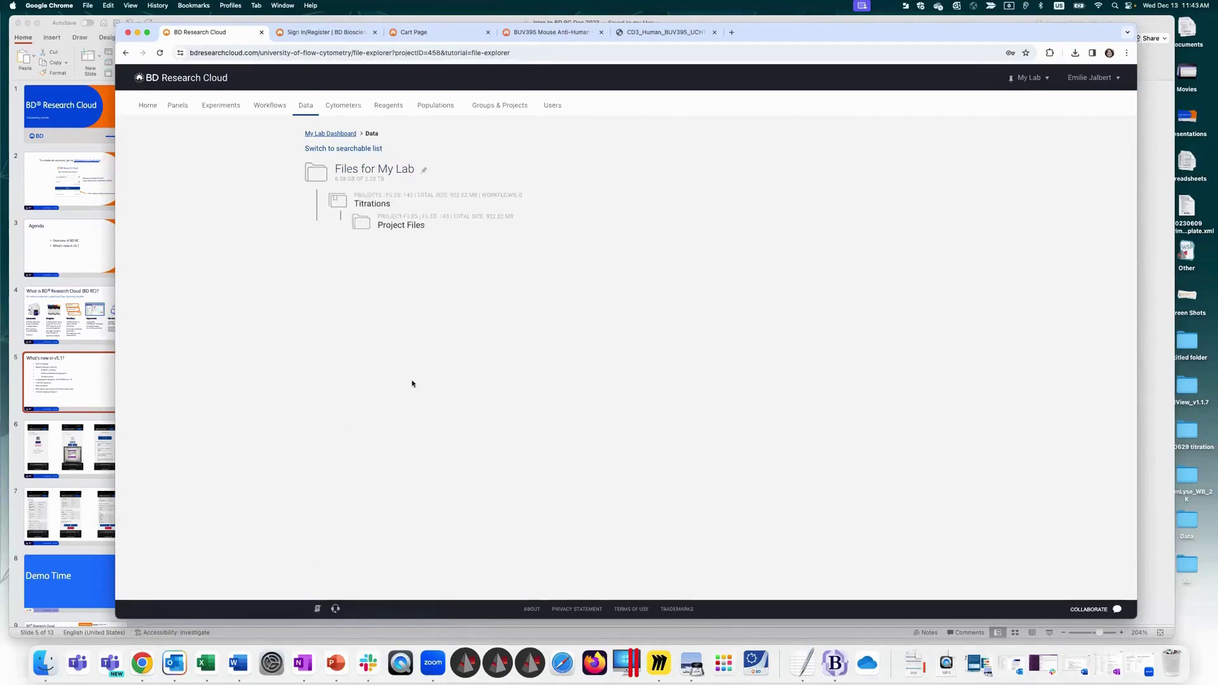
left_click(359, 223)
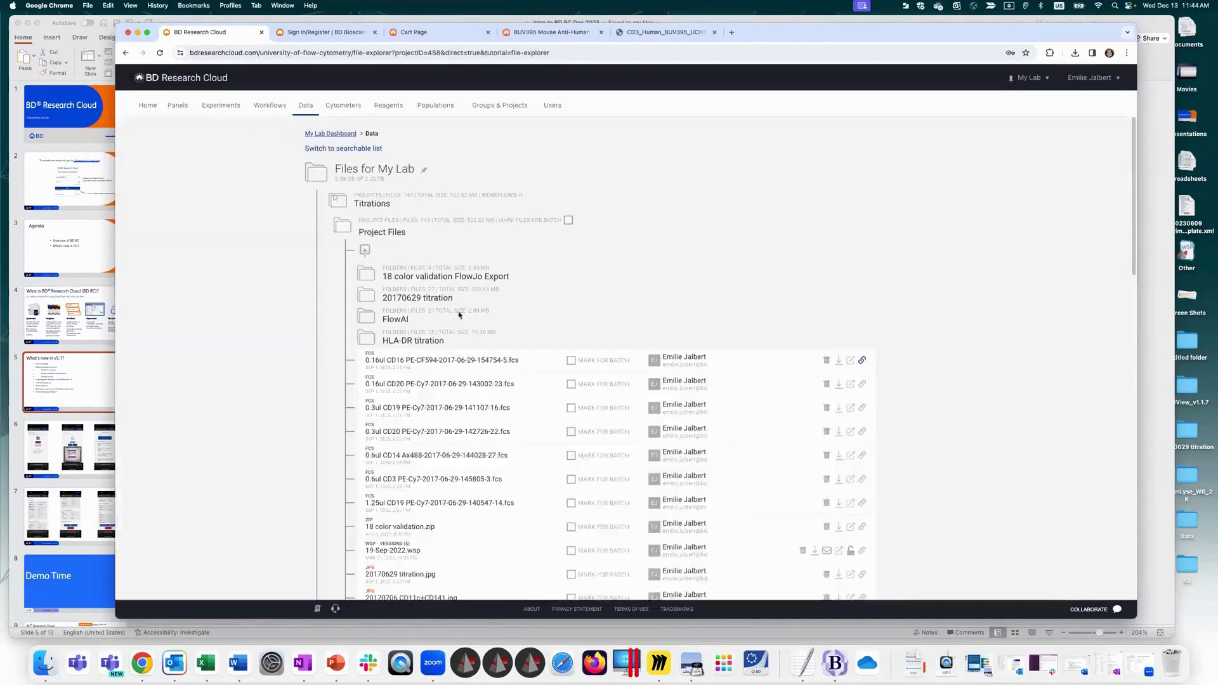
left_click(366, 336)
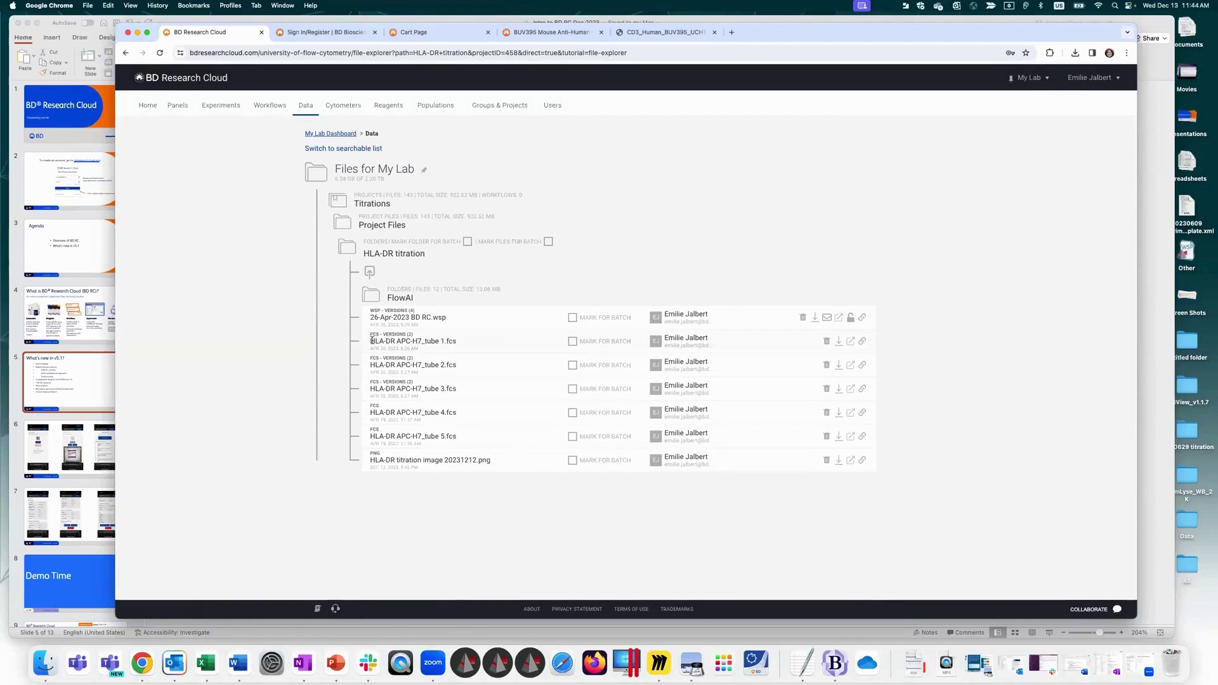
Step: Mark the HLA-DR APC-H7 FCS files for tubes 1 to 5 for batch and start generating a titration image from them
left_click(572, 341)
left_click(572, 365)
left_click(572, 390)
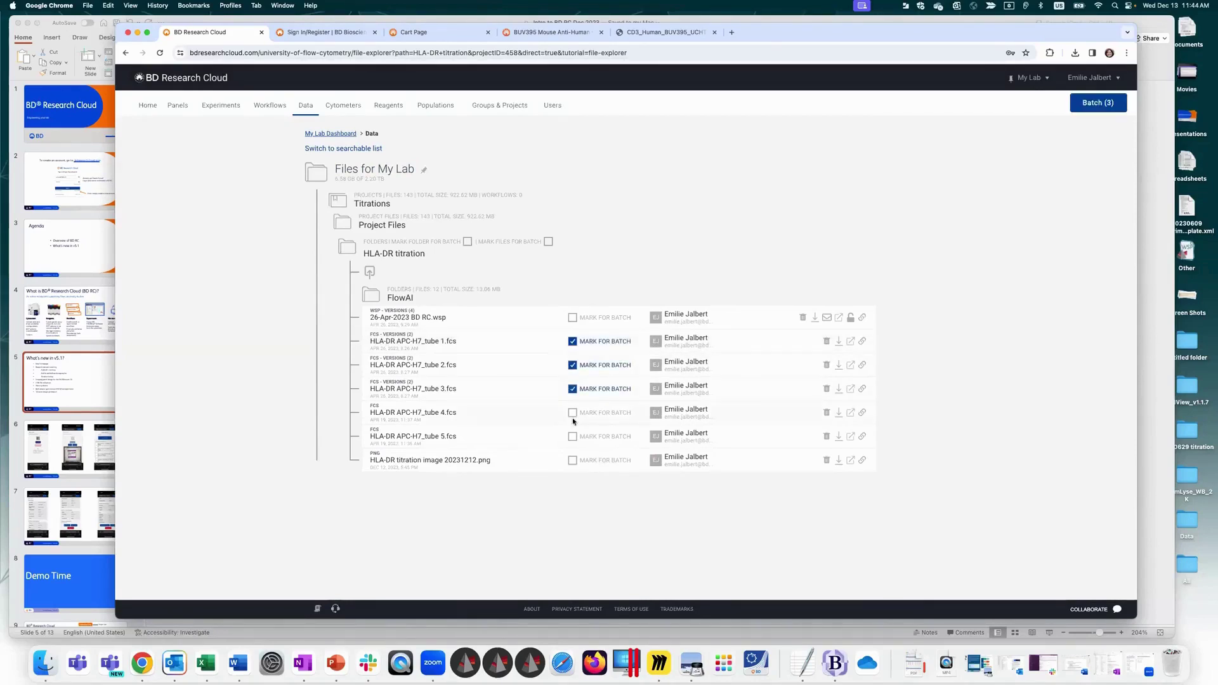
left_click(572, 413)
left_click(572, 437)
left_click(1096, 111)
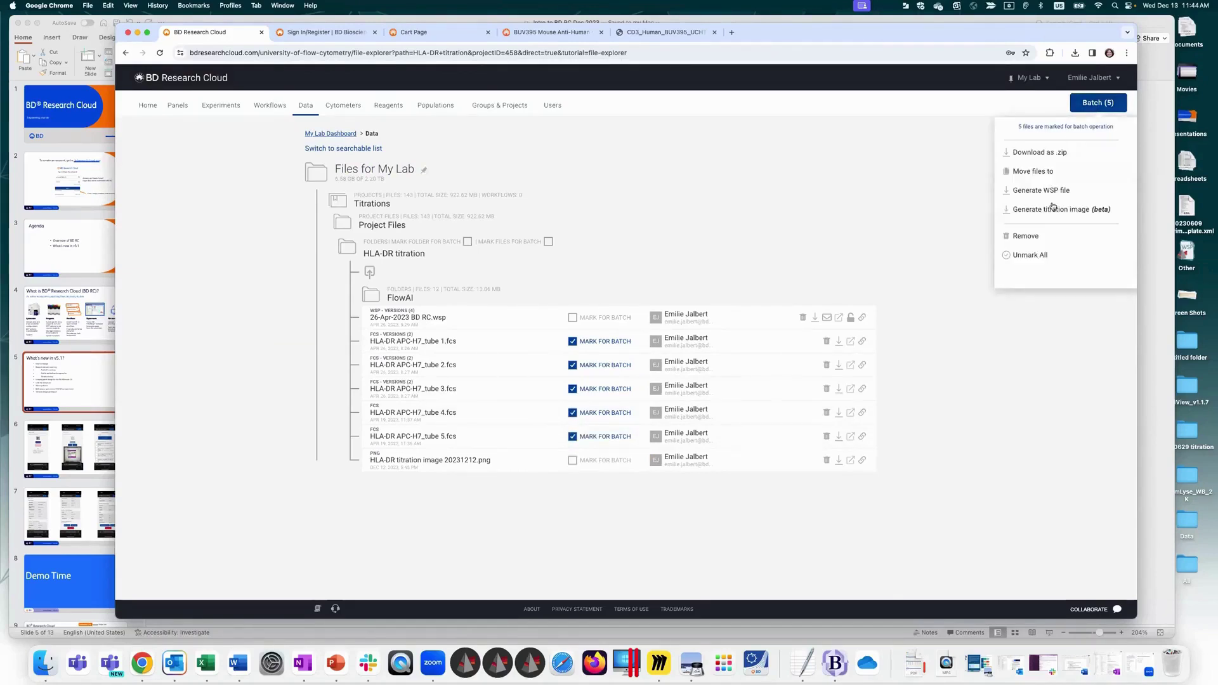
left_click(1084, 208)
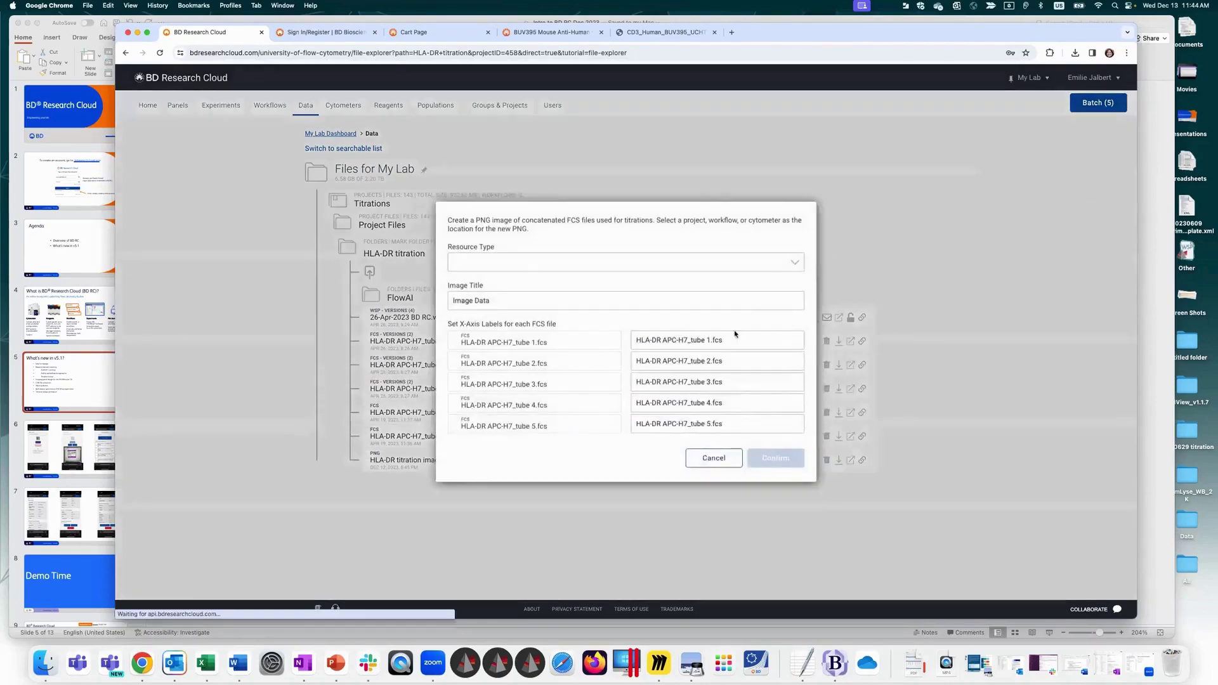
Step: Set the titration image's save location to the Titrations project, subfolder HLA-DR titration
left_click(511, 264)
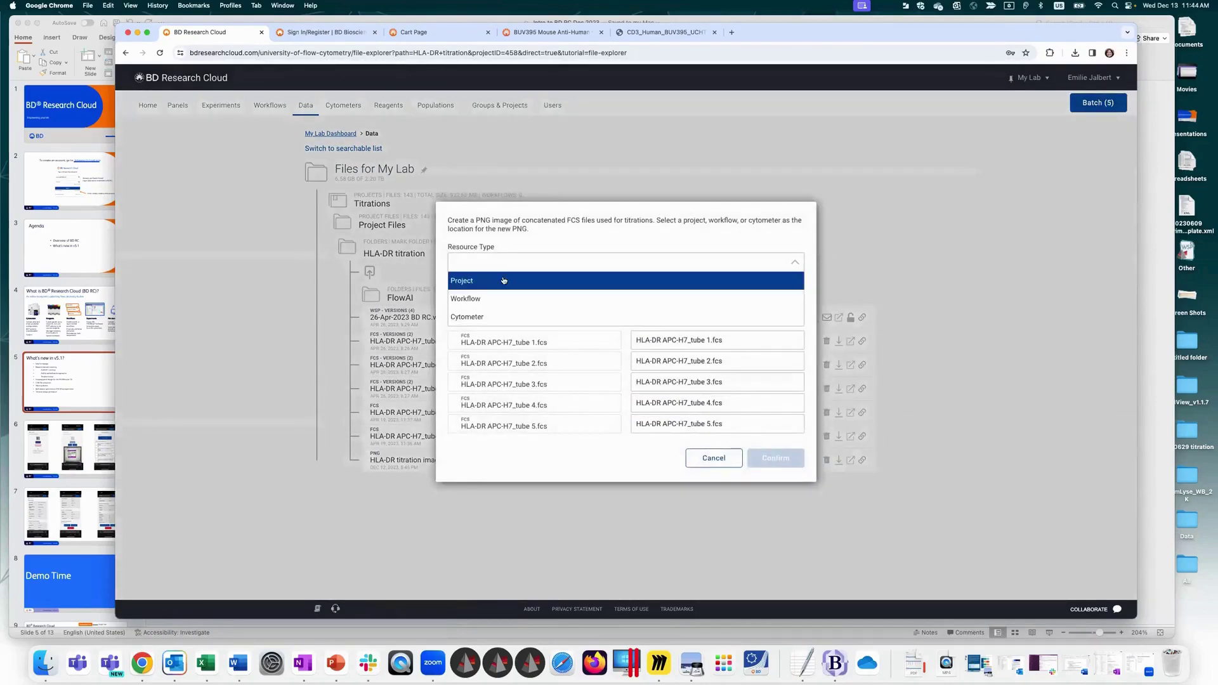
left_click(504, 278)
left_click(483, 278)
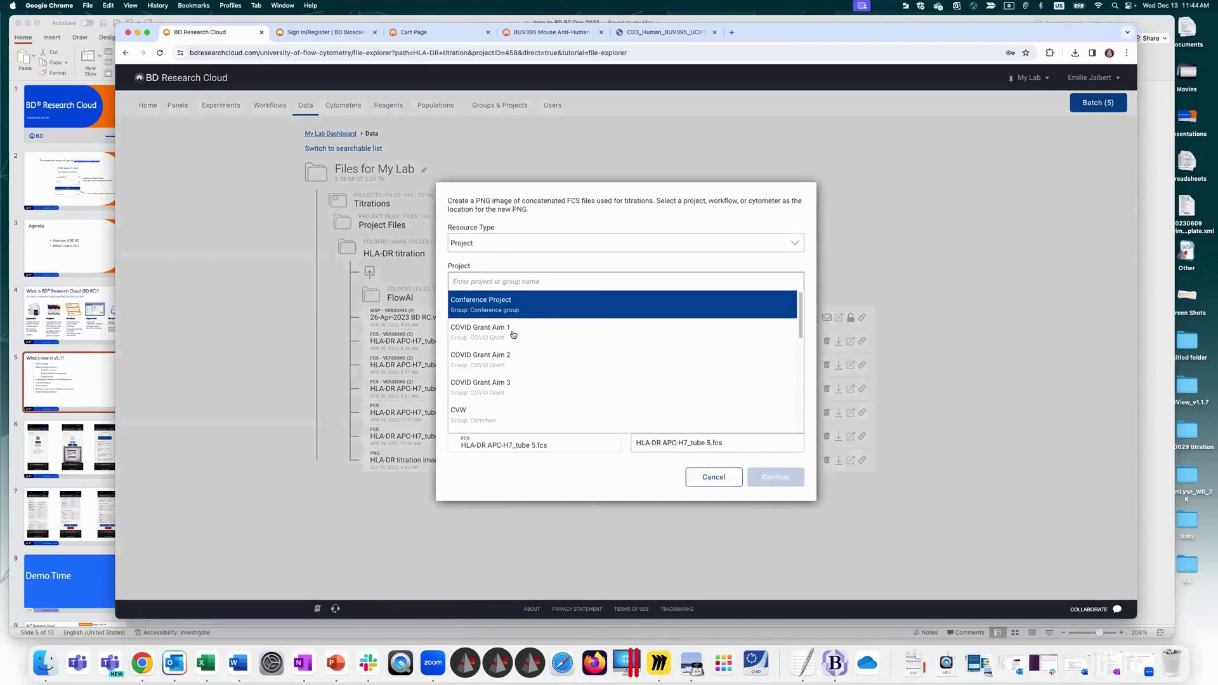
left_click_drag(801, 317, 803, 409)
left_click(489, 342)
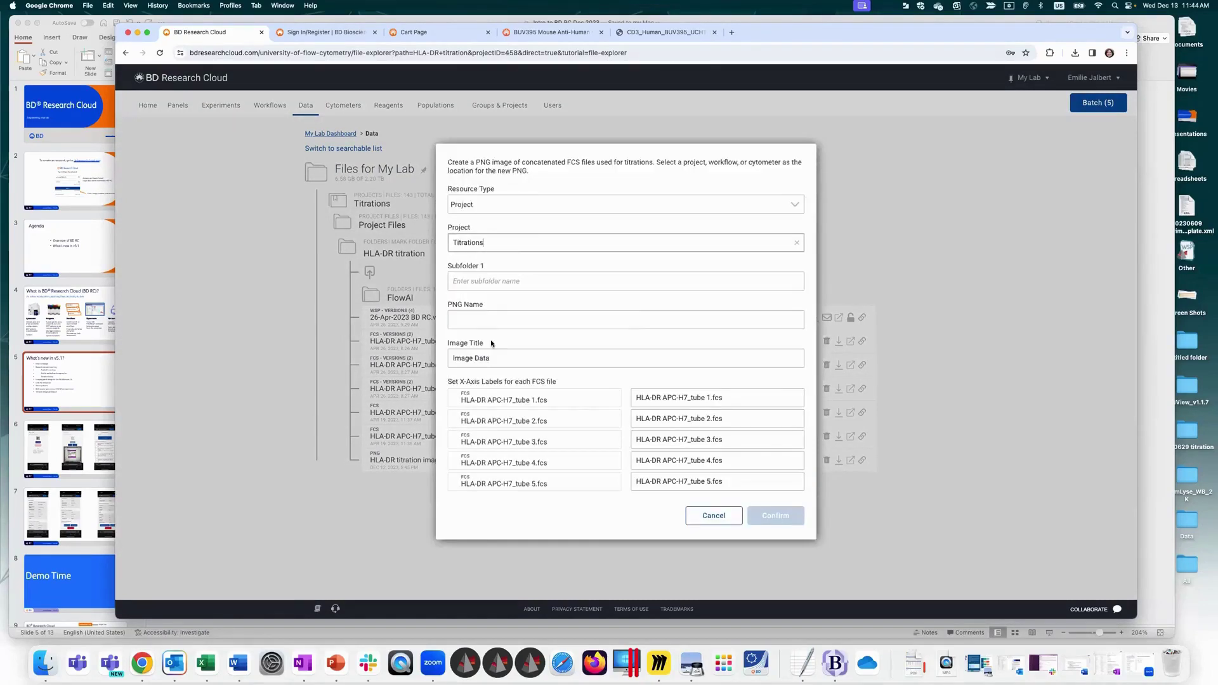
left_click(483, 278)
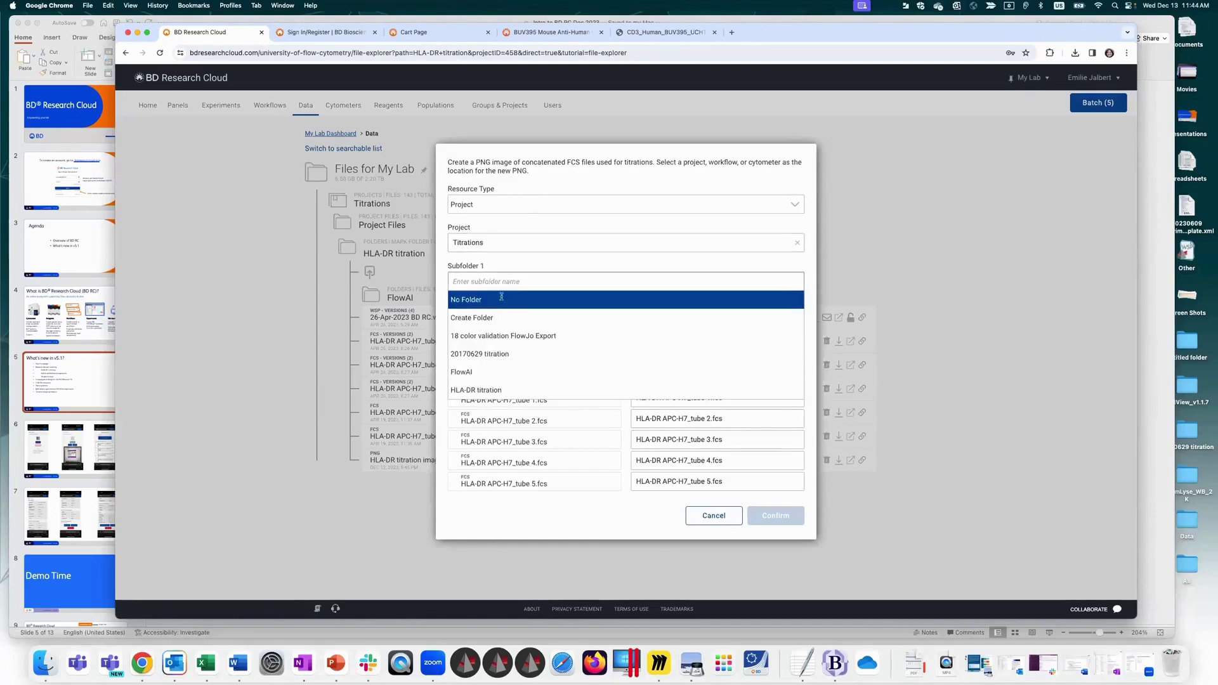
left_click(515, 389)
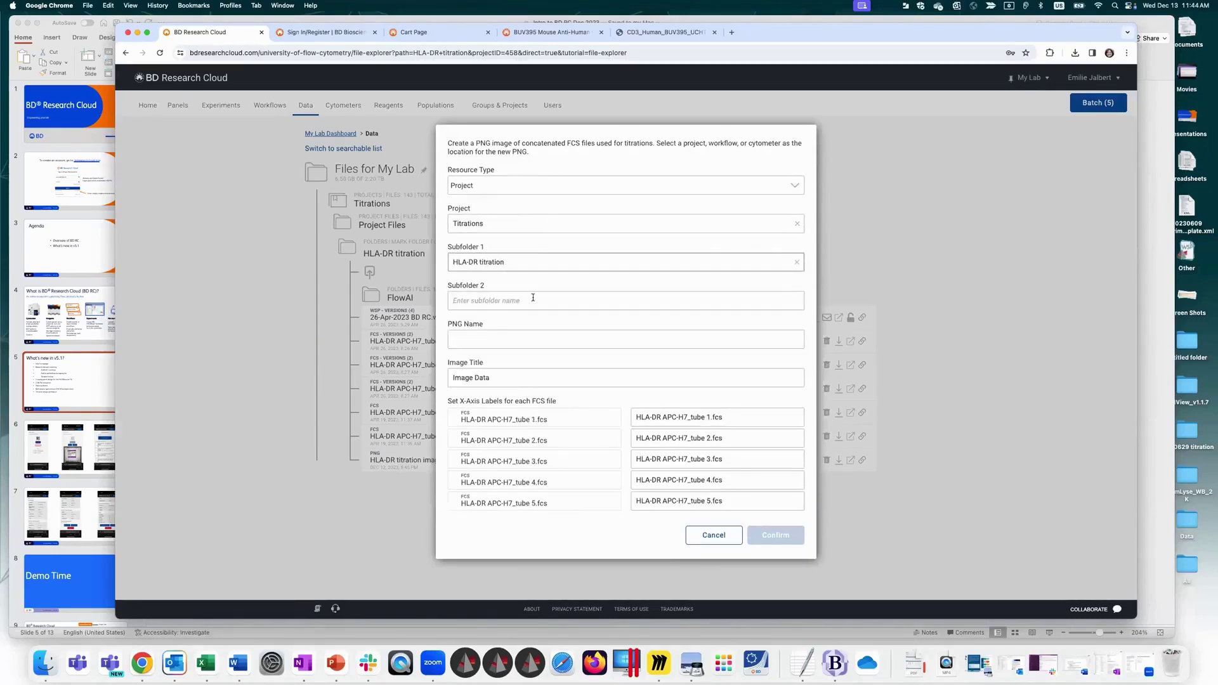
Step: Name the PNG "200231213 Titration image" and title the image "HLA-DR APC-H7 lot12345"
left_click(494, 337)
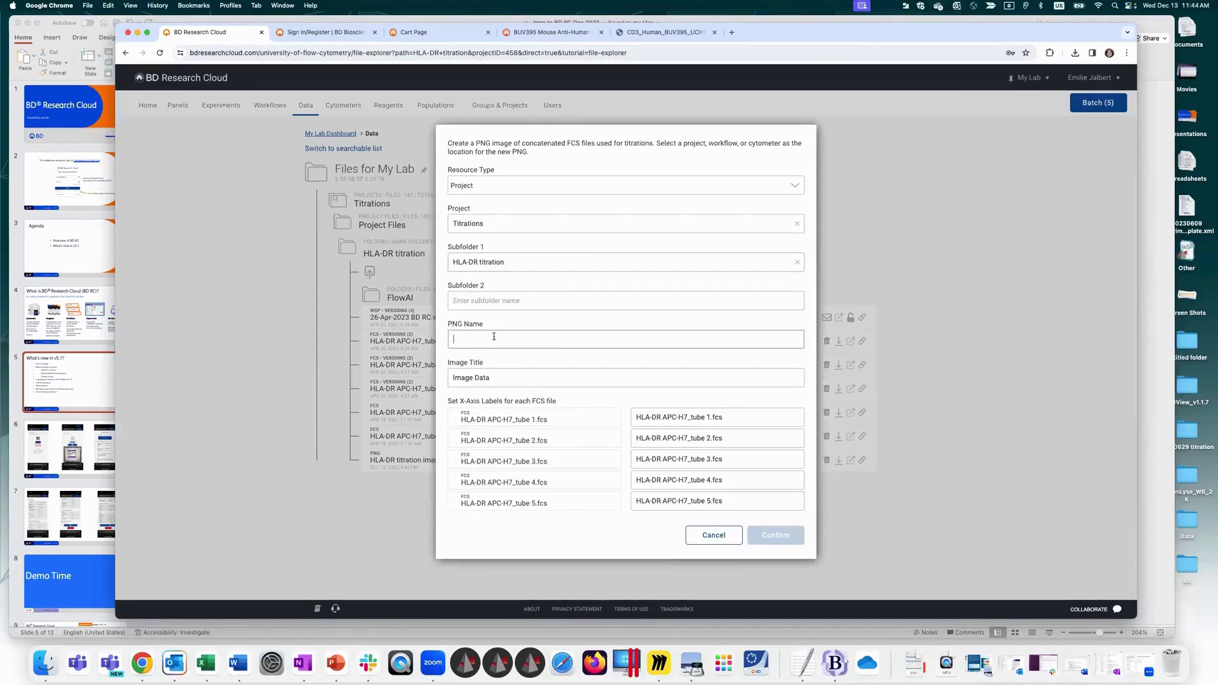
type("200231213")
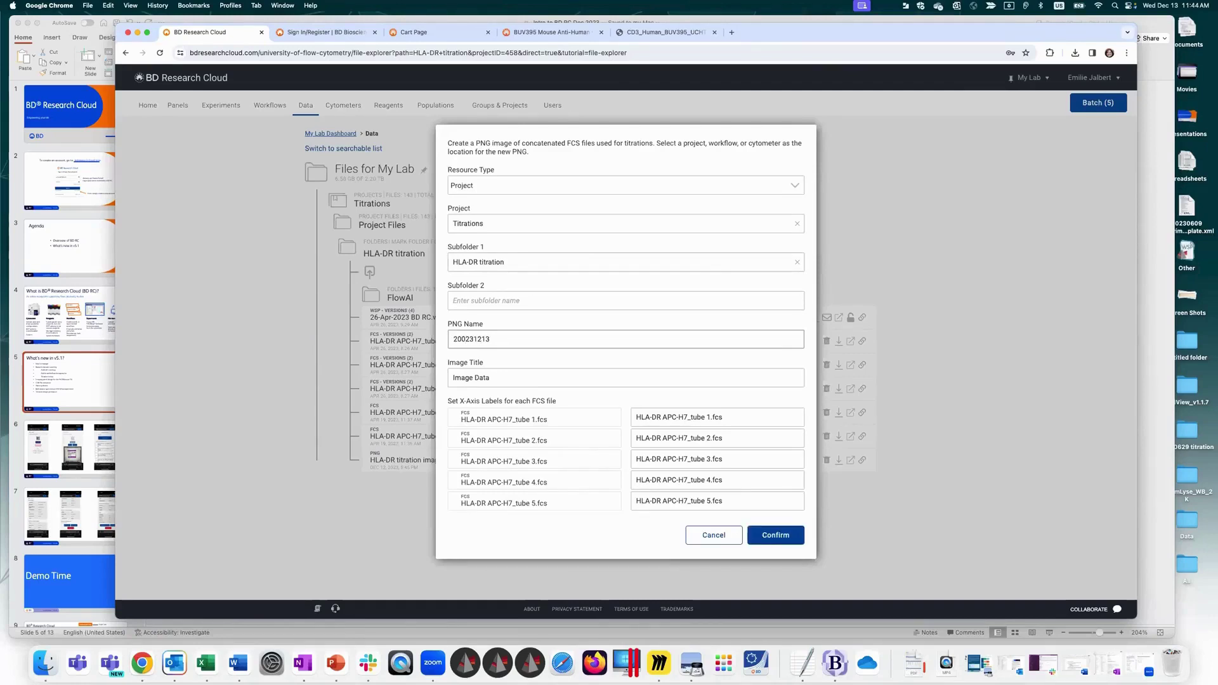
type(" Titration image")
left_click_drag(492, 378, 445, 376)
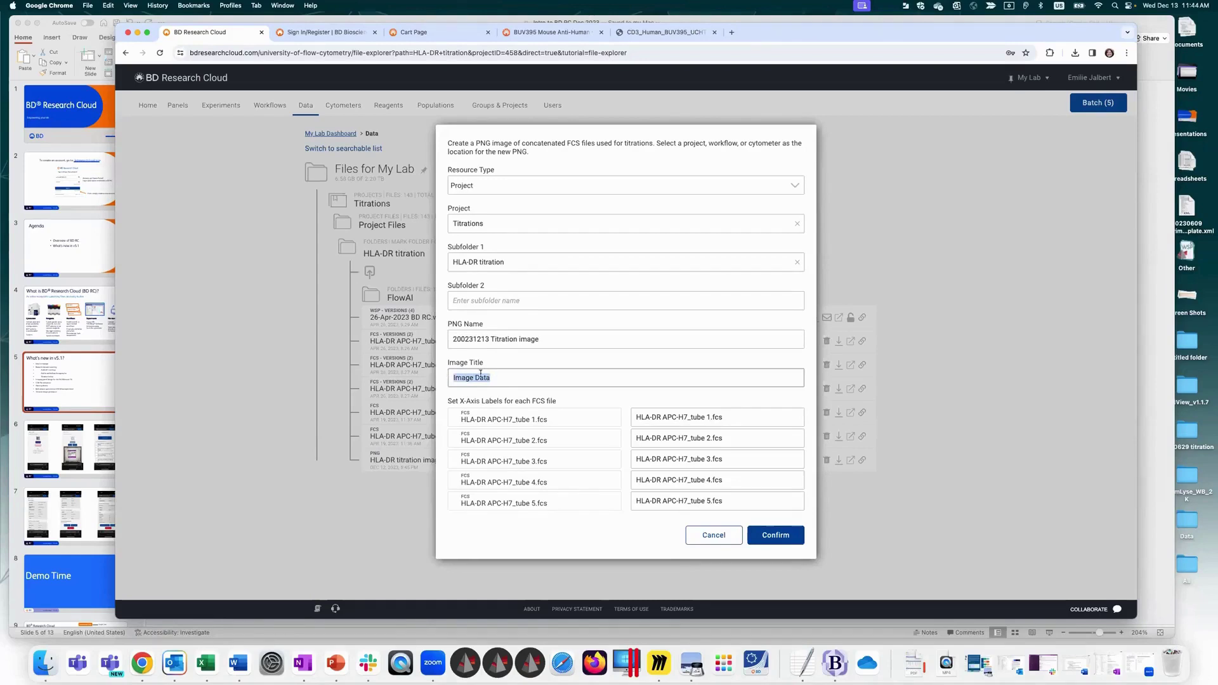
type("HLA-DR APC-H7 lot12345")
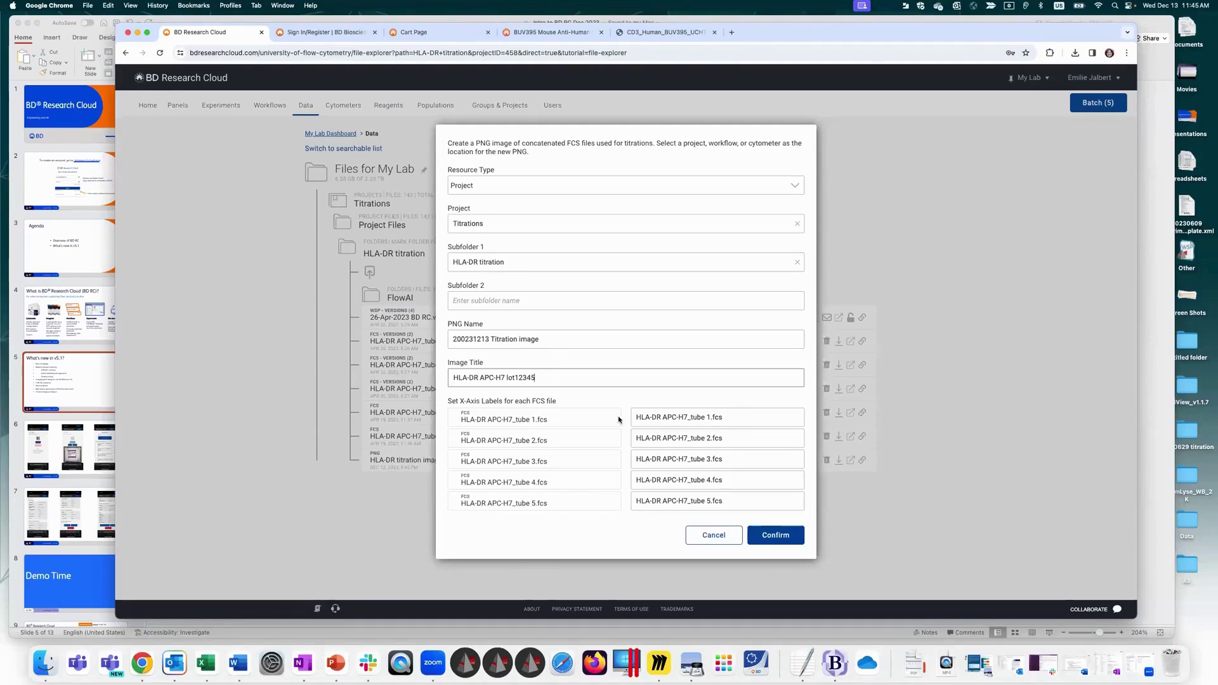
Step: Label the X-axis entries for the tube 1 and tube 2 FCS files as 10ul and 5ul
key("Tab")
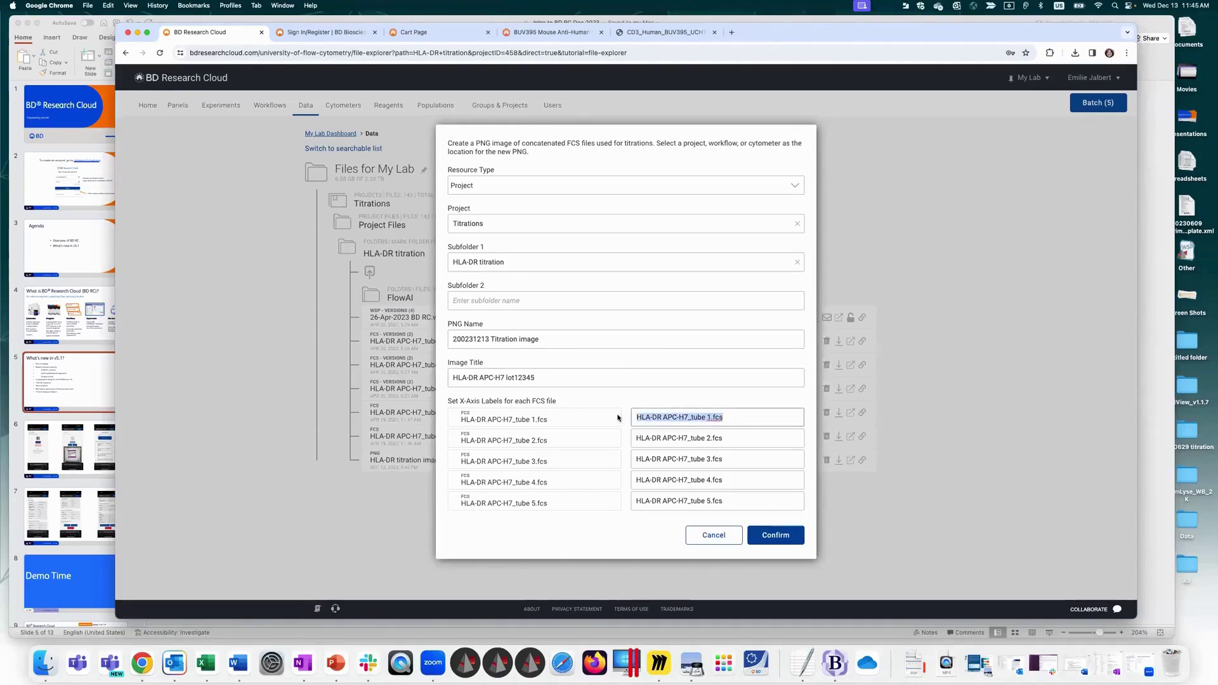
type("5ul")
key("Tab")
left_click_drag(636, 418, 639, 419)
type("10ul")
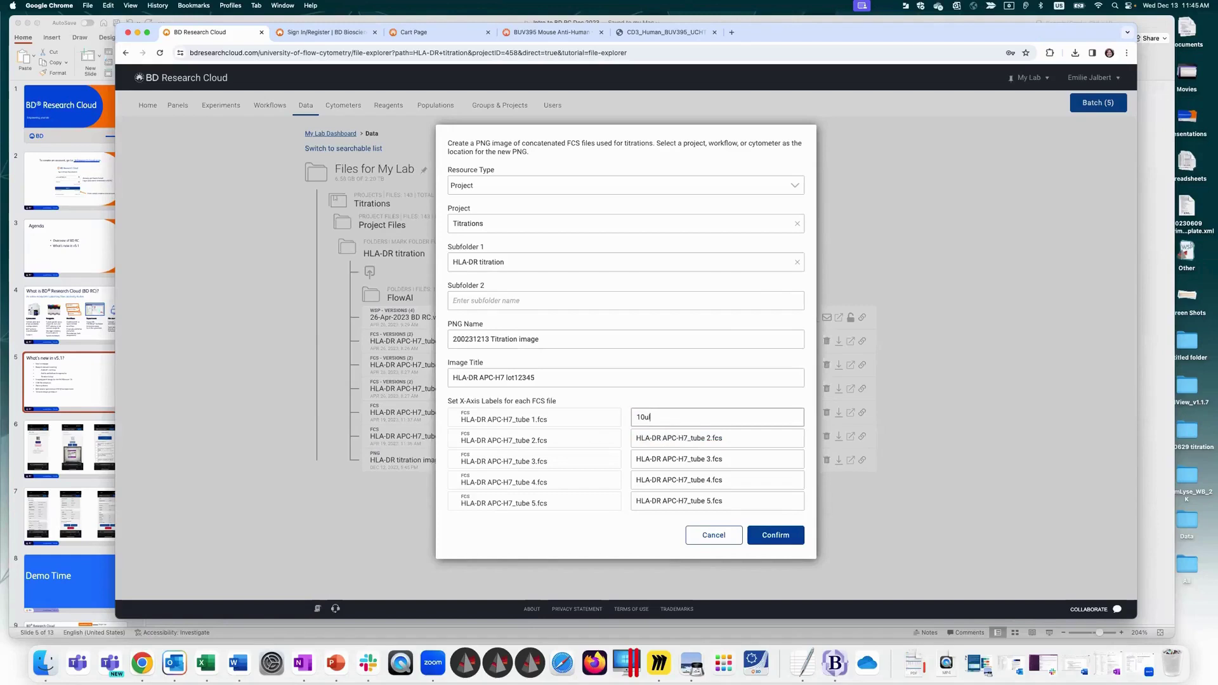
left_click(694, 446)
key("super+a")
type("5ul")
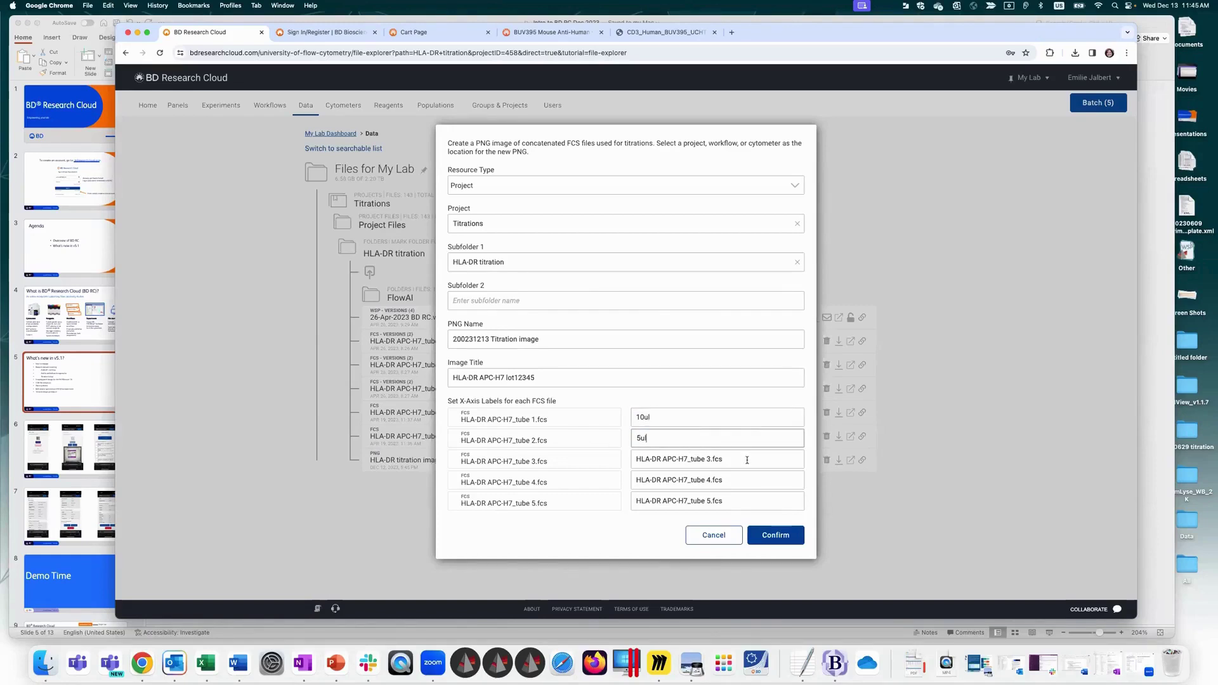
Step: Label the X-axis entries for tubes 3, 4 and 5 as 2.5ul, 1.25ul and 0.6ul and generate the titration image
key("Tab")
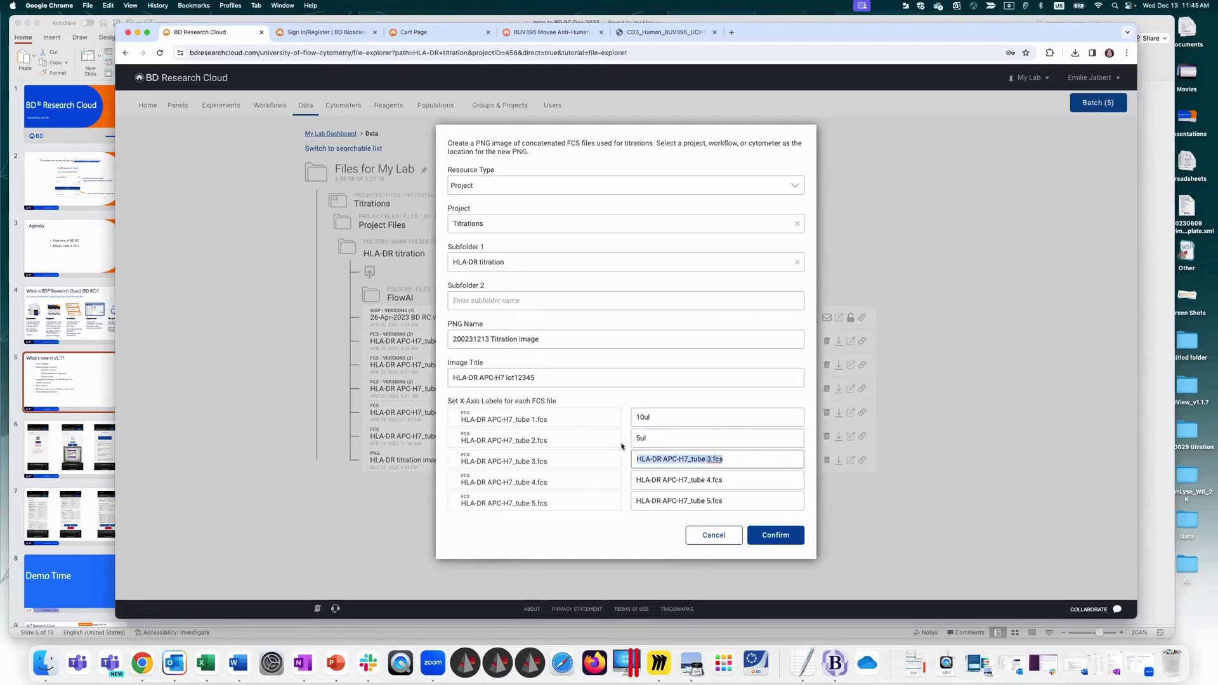
type("2.5ul")
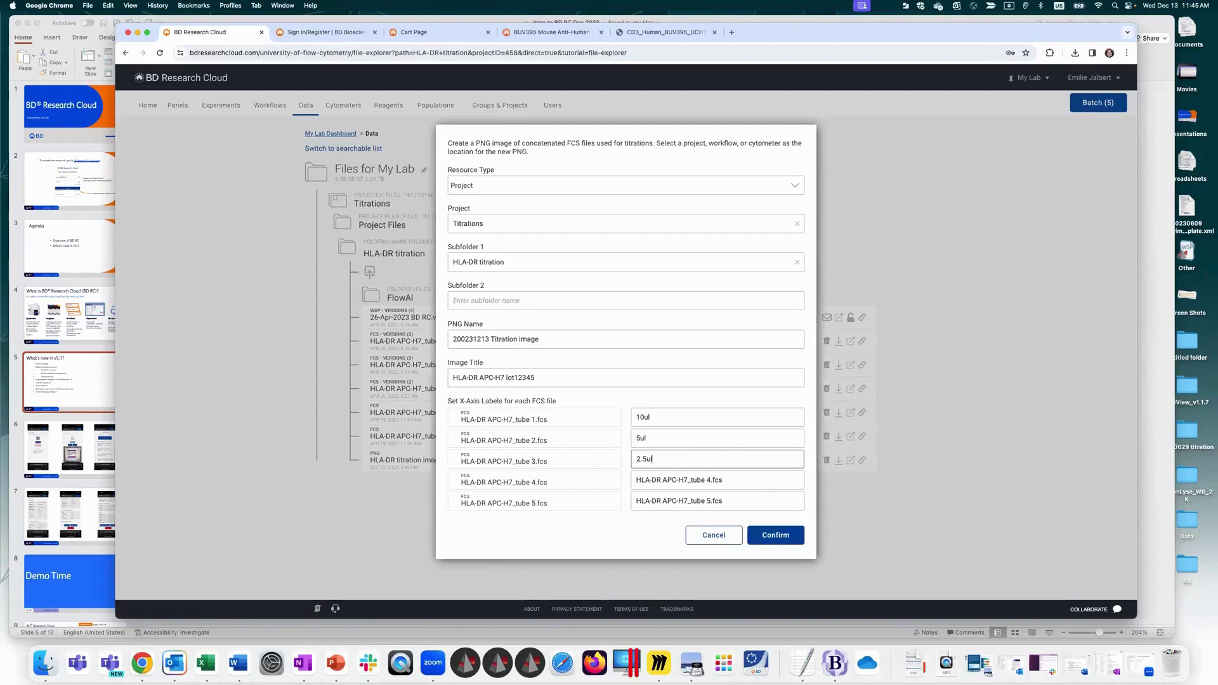
key("Tab")
type("1")
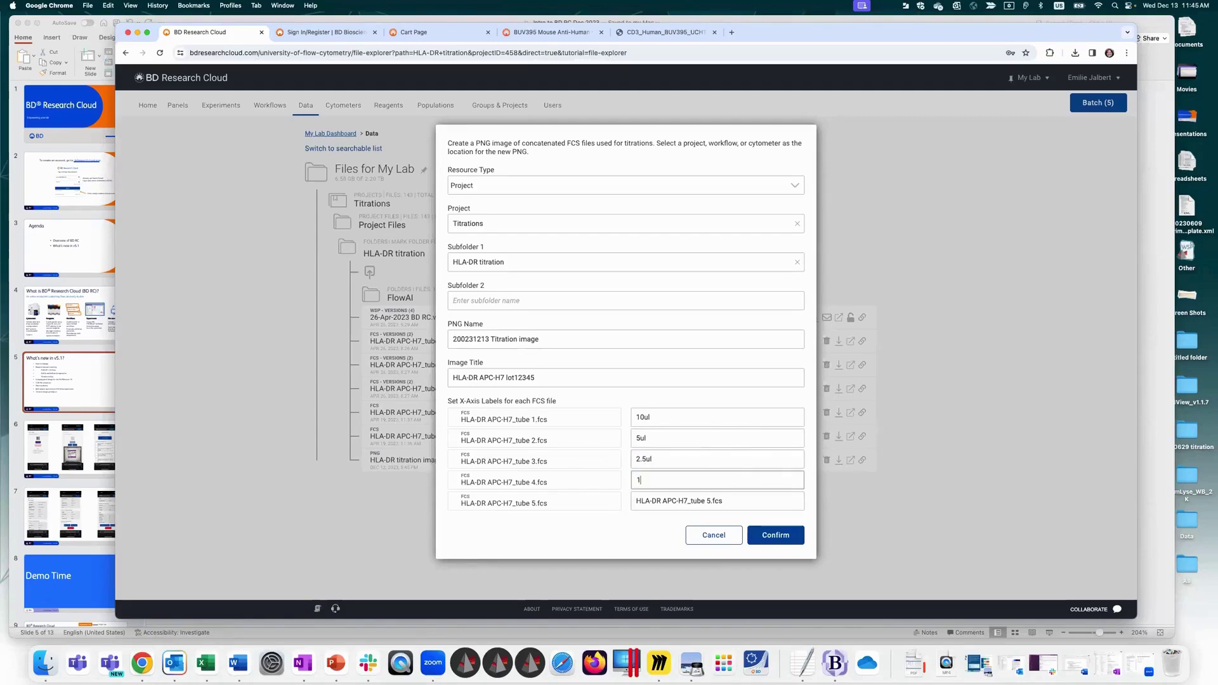
type(".25ul")
key("Tab")
type("0.6")
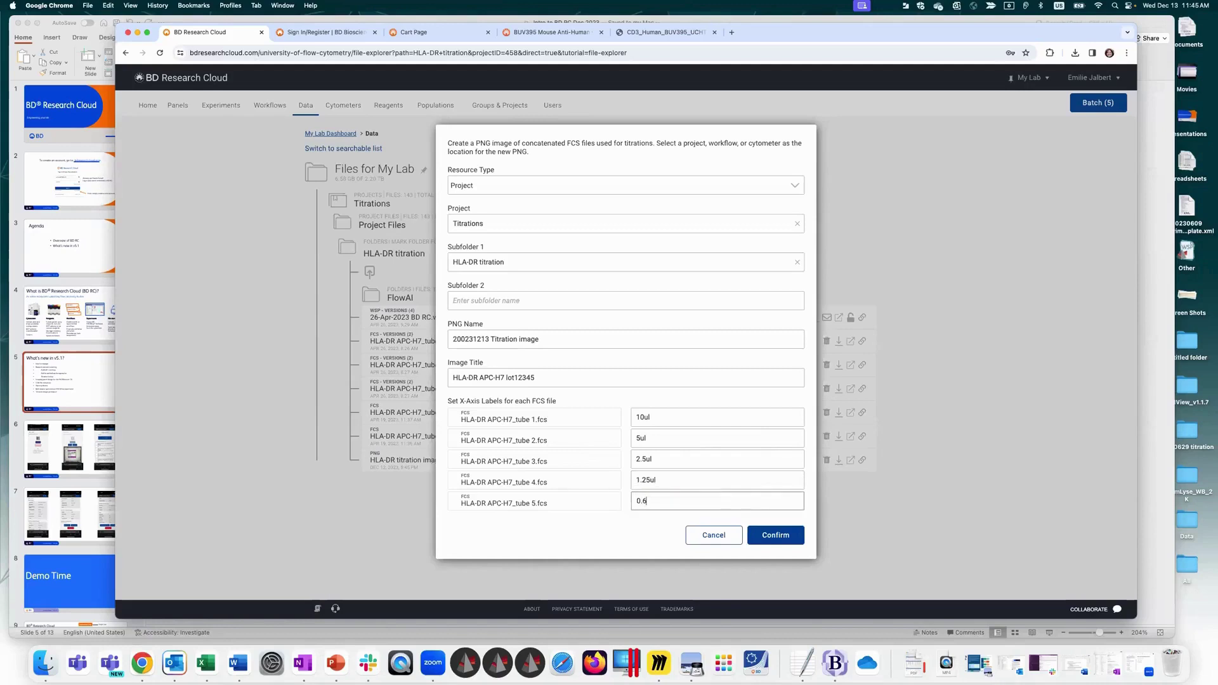
type("ul")
left_click(775, 536)
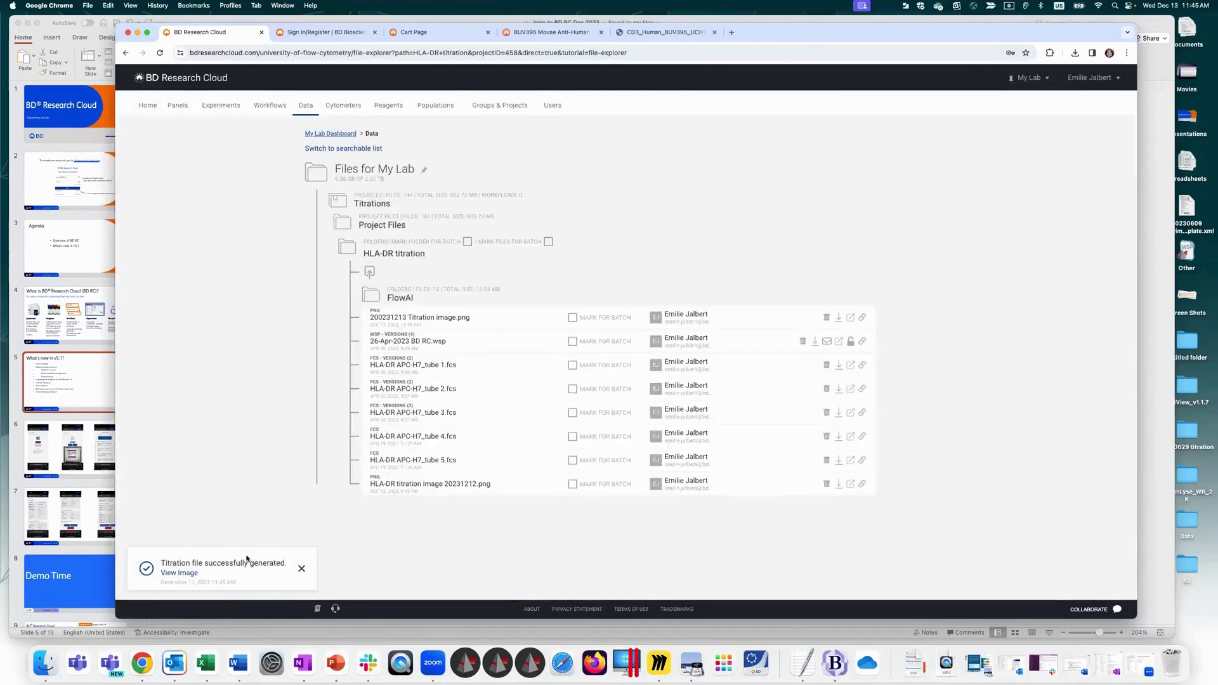
Step: View the generated titration image, and check the "What's new in v5.1?" slide in PowerPoint before returning to Chrome
left_click(175, 574)
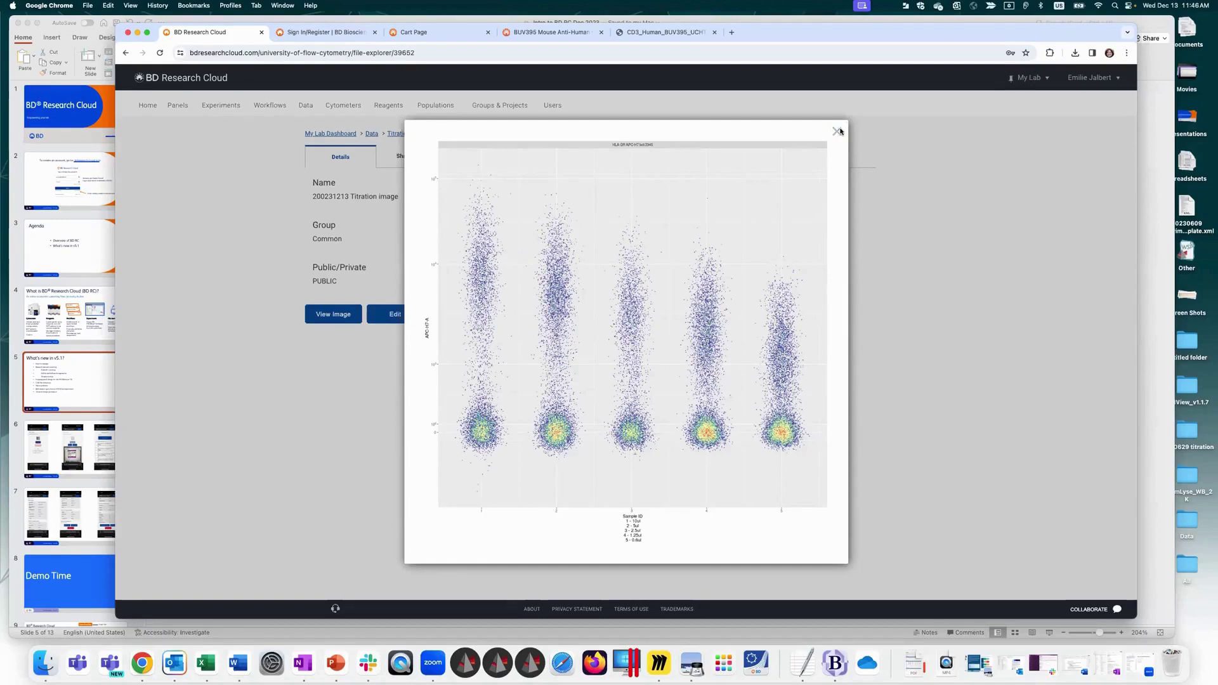
left_click(837, 131)
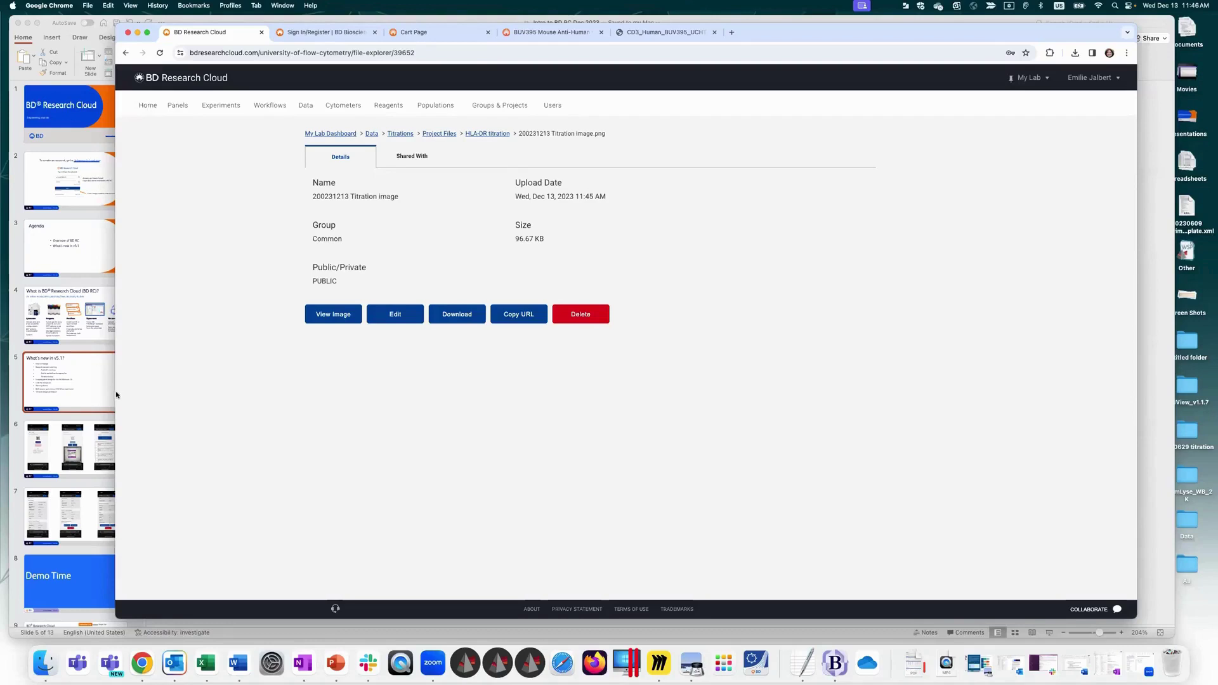
left_click(82, 390)
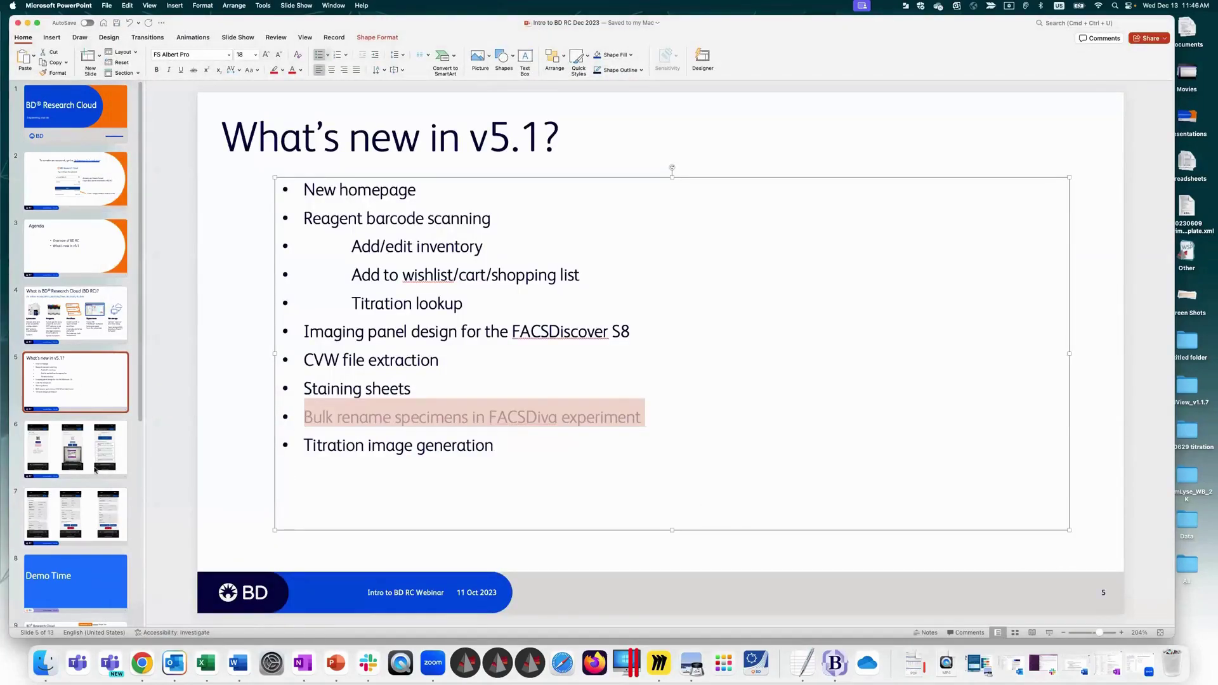
left_click(142, 663)
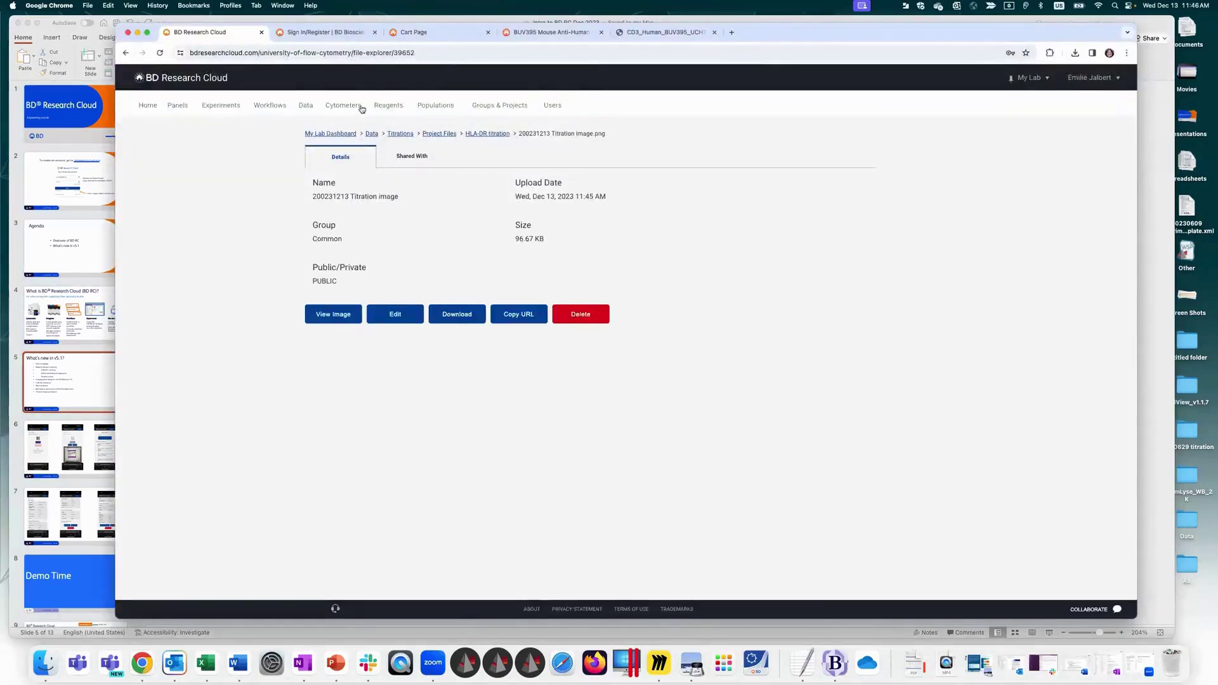
Step: Open the 20231011 experiment for editing and go through its plate layout and labels to the specimen keywords table
left_click(218, 104)
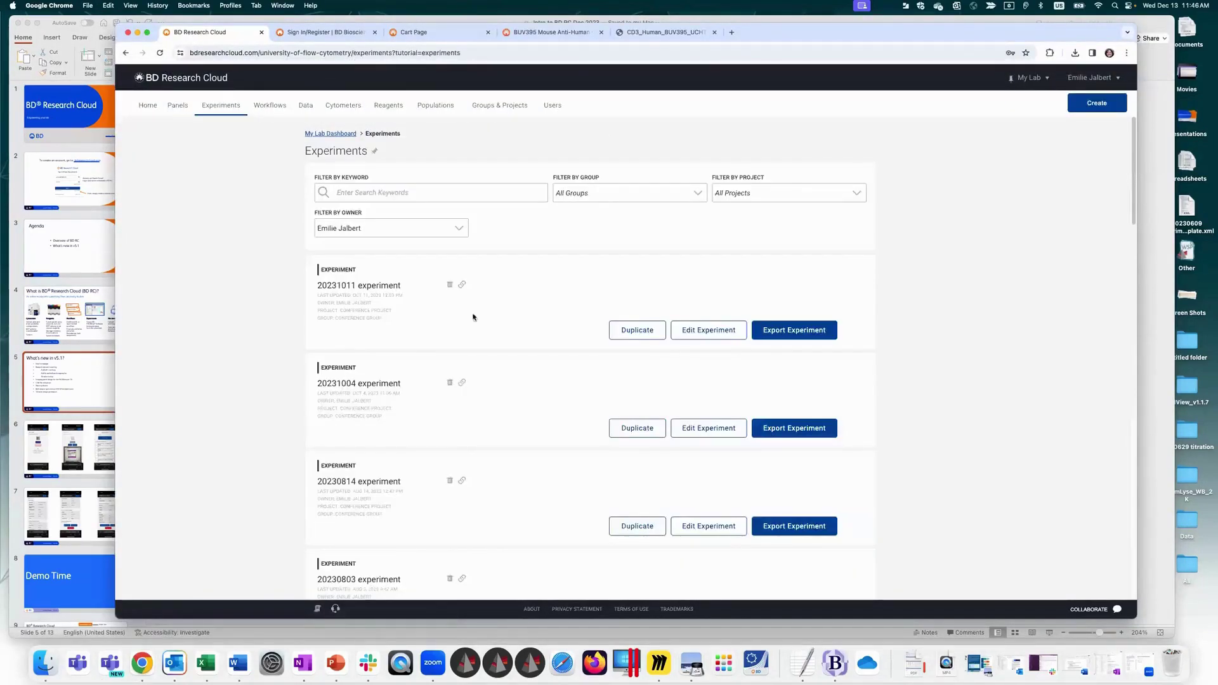
left_click(713, 335)
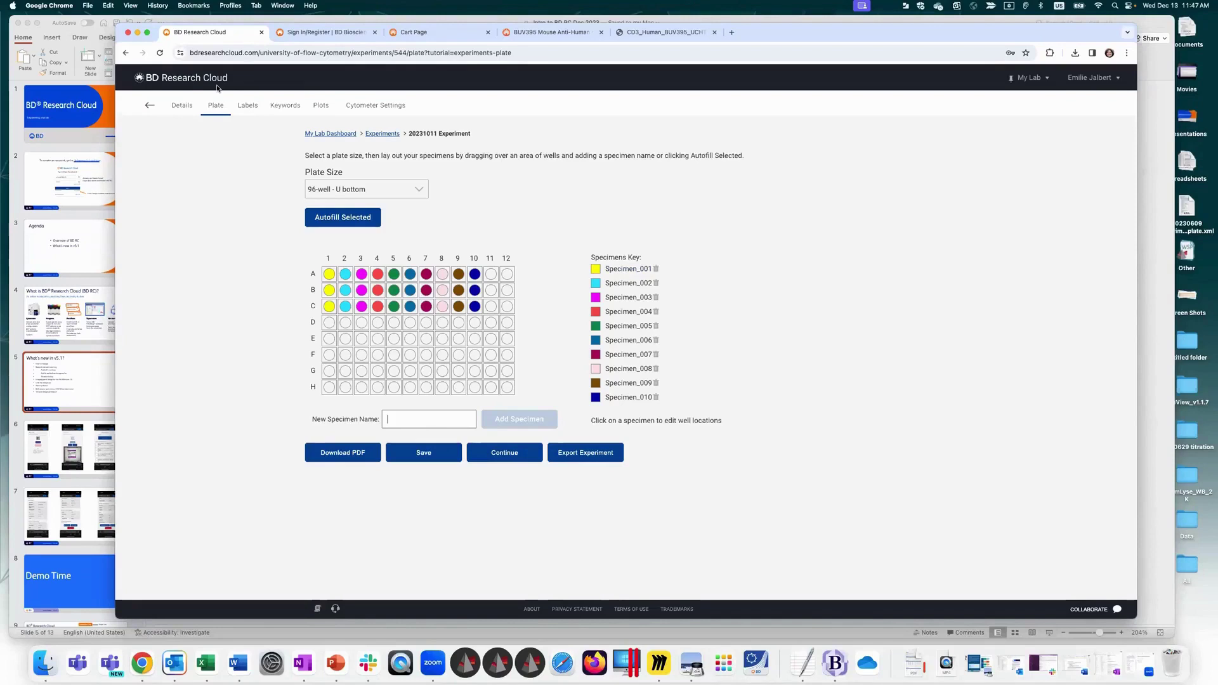
left_click(247, 106)
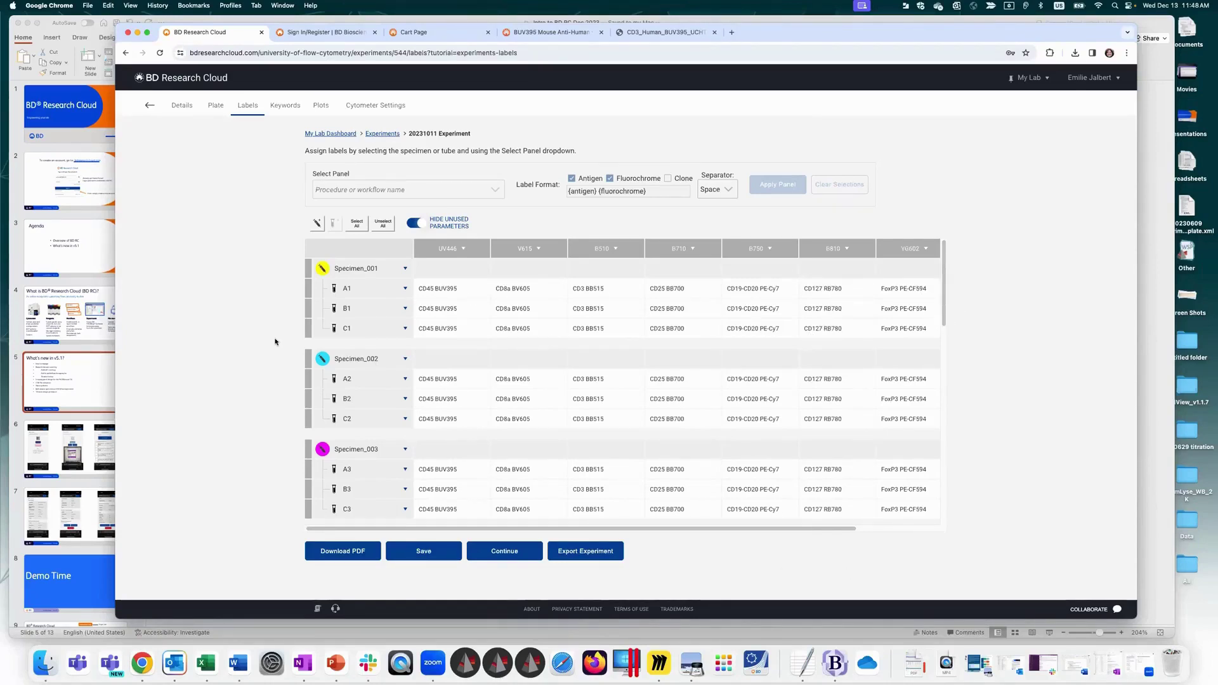
left_click(289, 106)
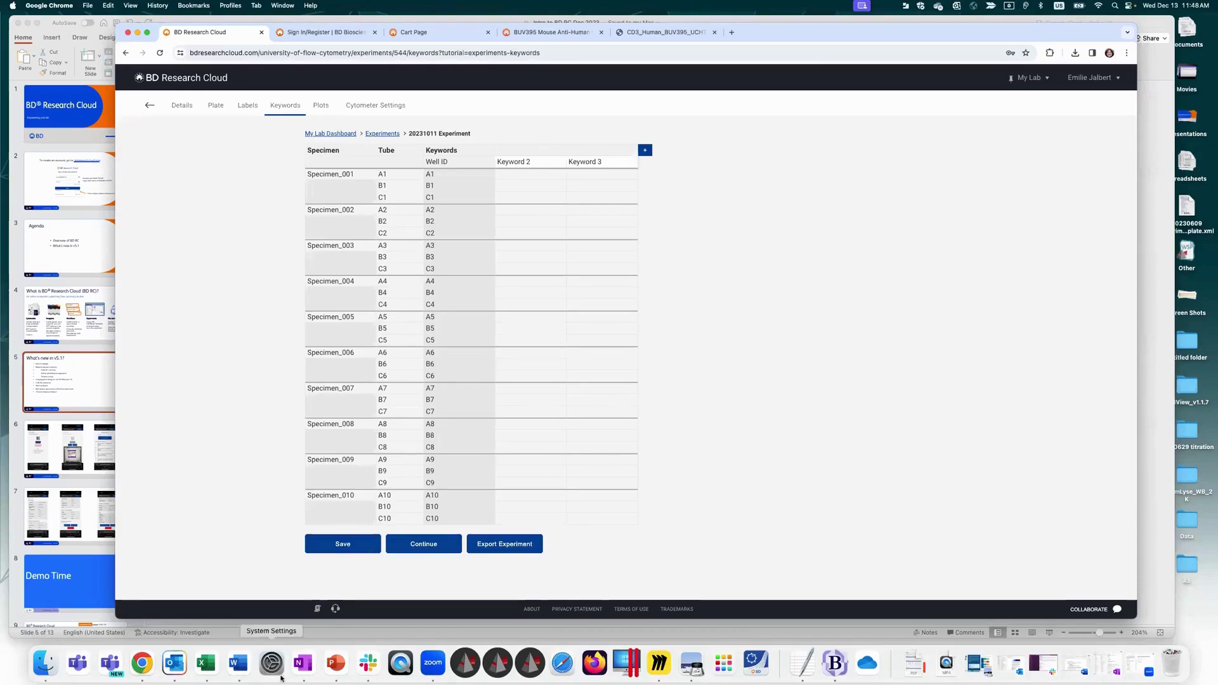
Step: Switch to Excel, create a blank workbook and place its window beside the keywords table
left_click(211, 664)
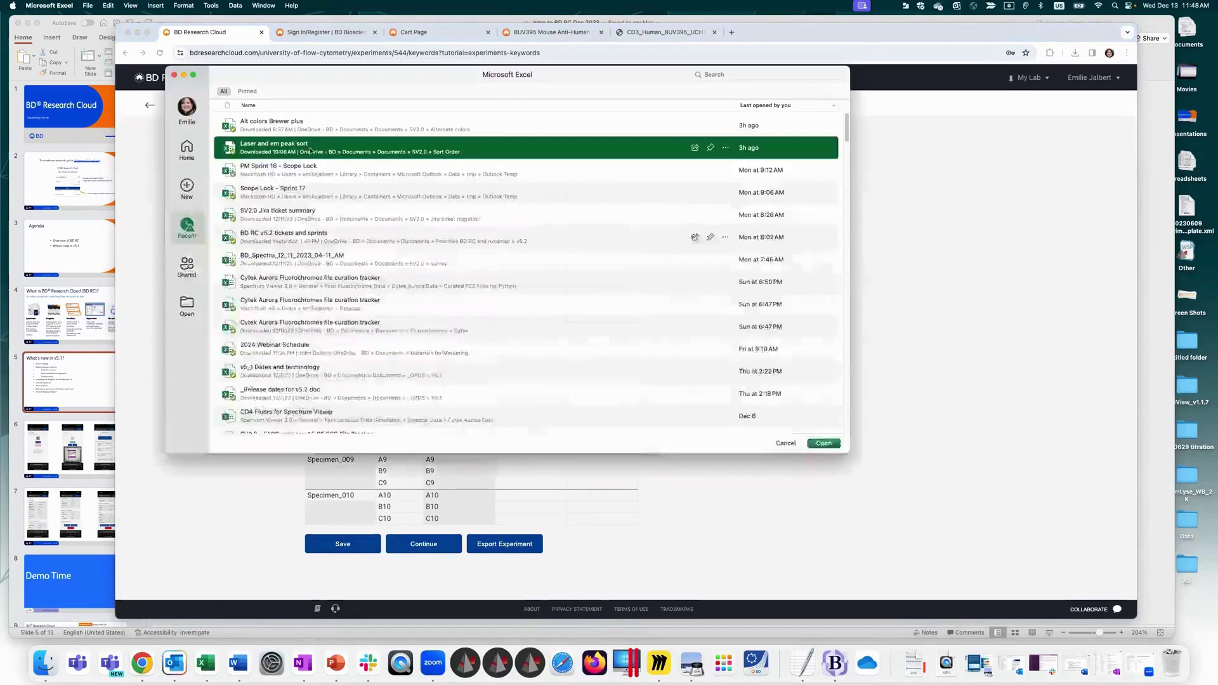
left_click(199, 189)
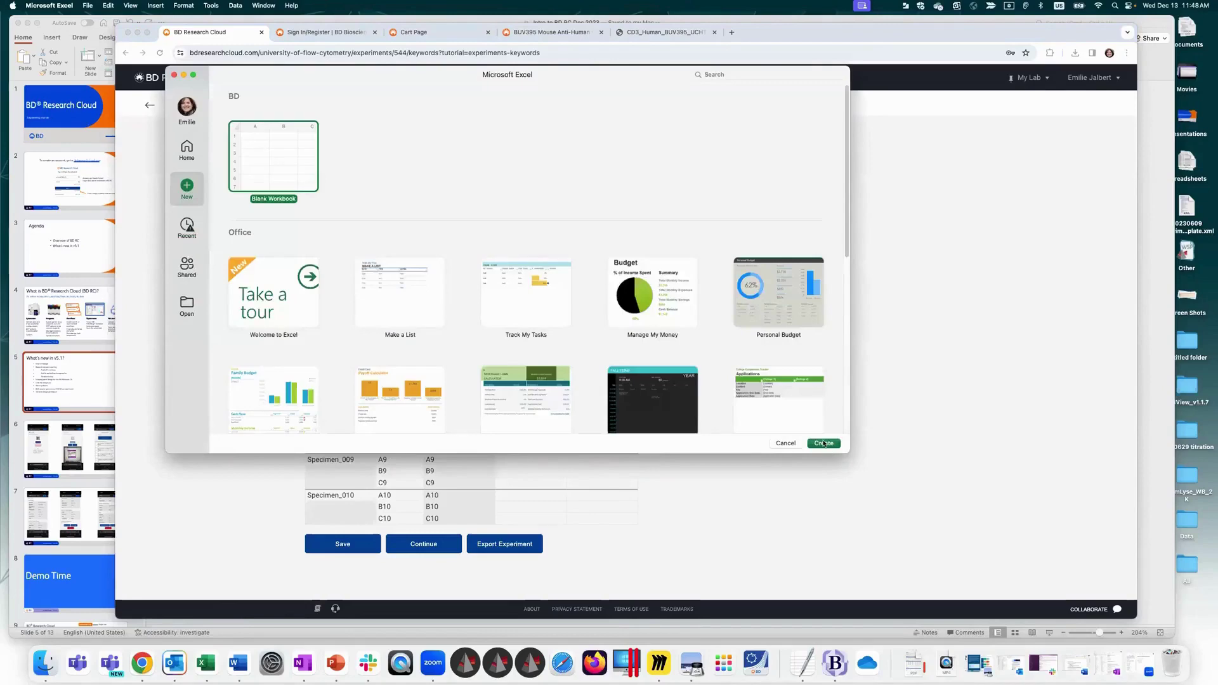
left_click(823, 444)
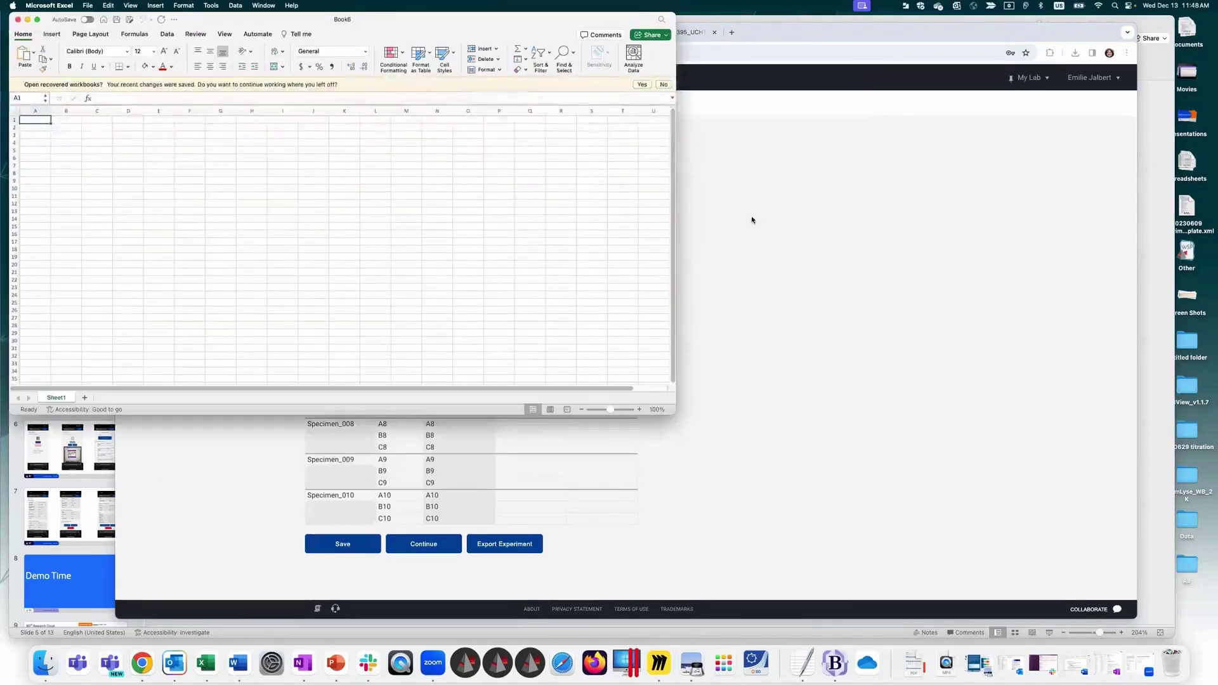
left_click_drag(444, 20, 1097, 188)
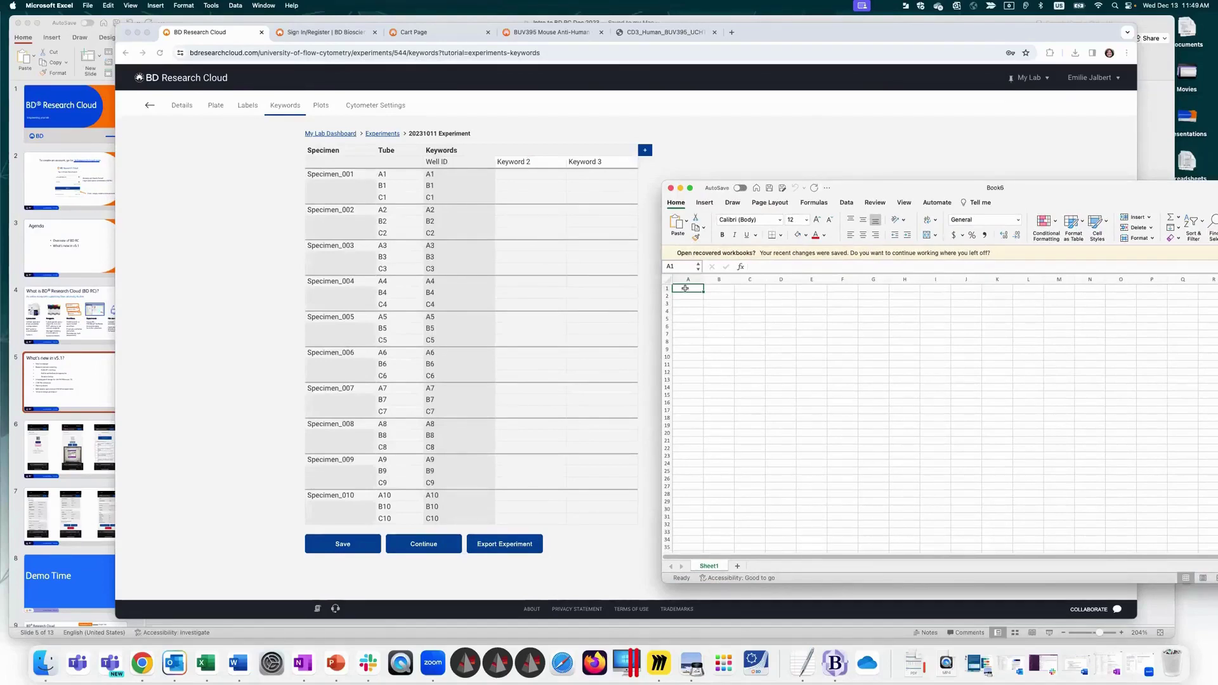
Step: Enter the letters a to j one per cell down column A, starting in A1
type("a")
key("Return")
type("b")
key("Return")
type("c")
key("Return")
type("d")
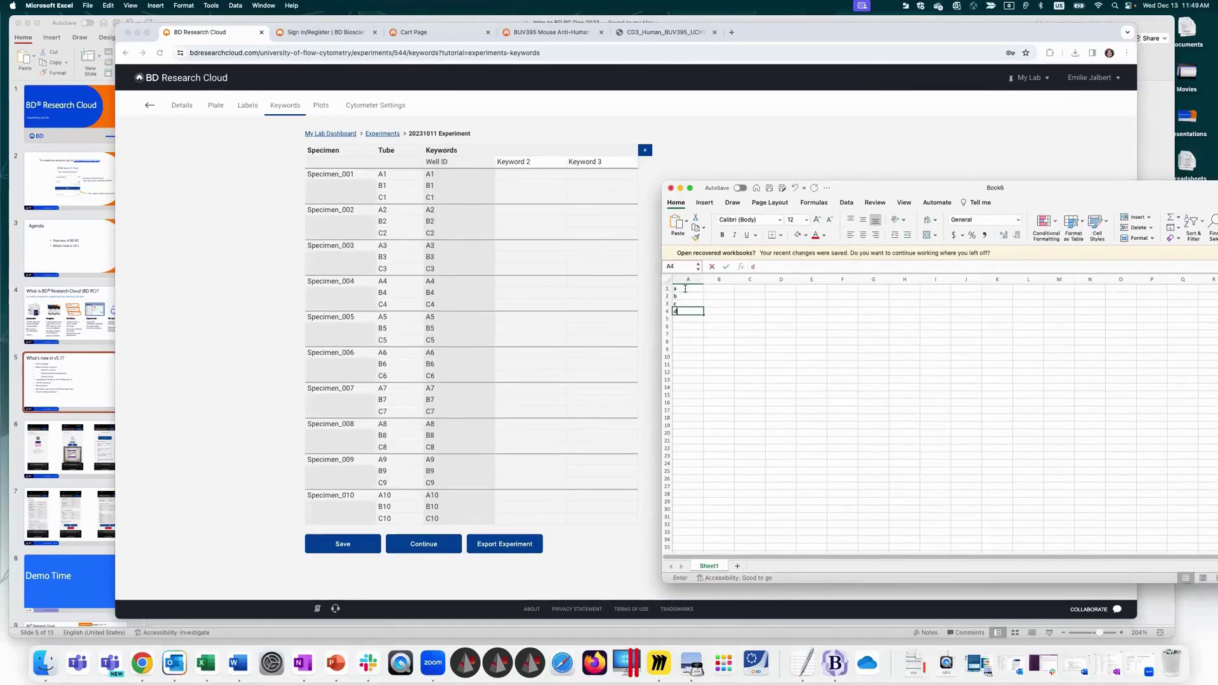
key("Return")
type("e")
key("Return")
type("f")
key("Return")
type("g")
key("Return")
type("h")
key("Return")
type("i")
key("Return")
type("j")
left_click(793, 427)
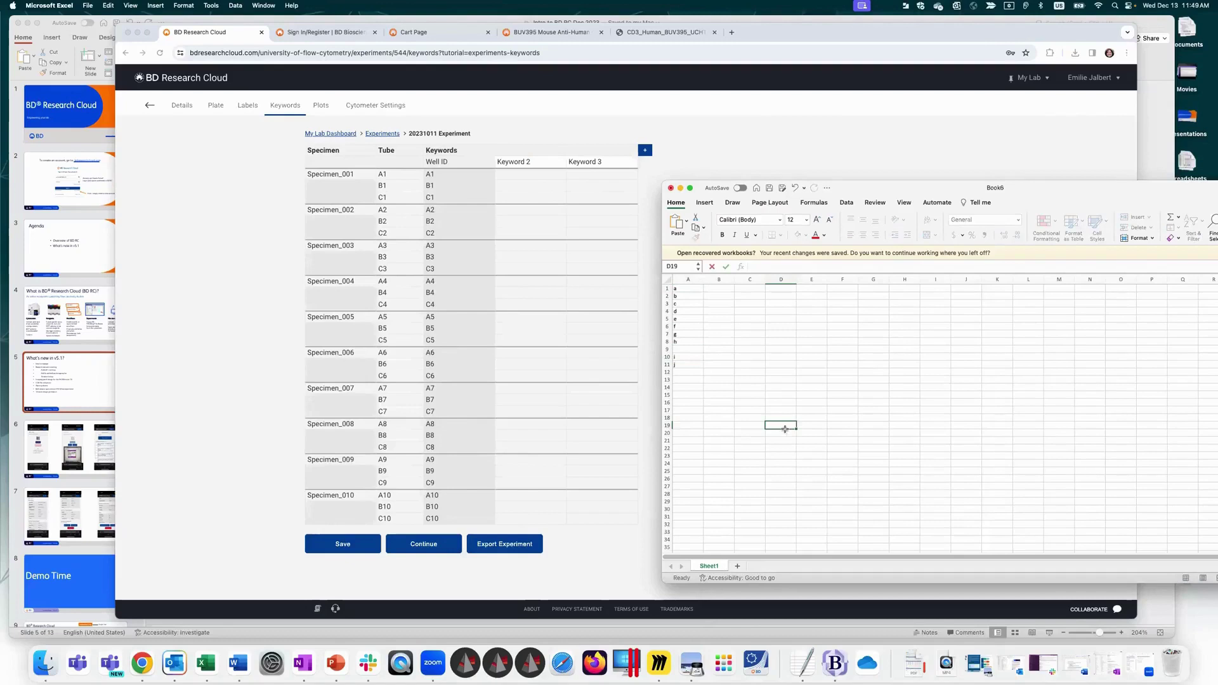
Step: Move the letters i and j up one row to close the gap in column A
left_click(680, 359)
left_click_drag(680, 362, 704, 356)
left_click(736, 371)
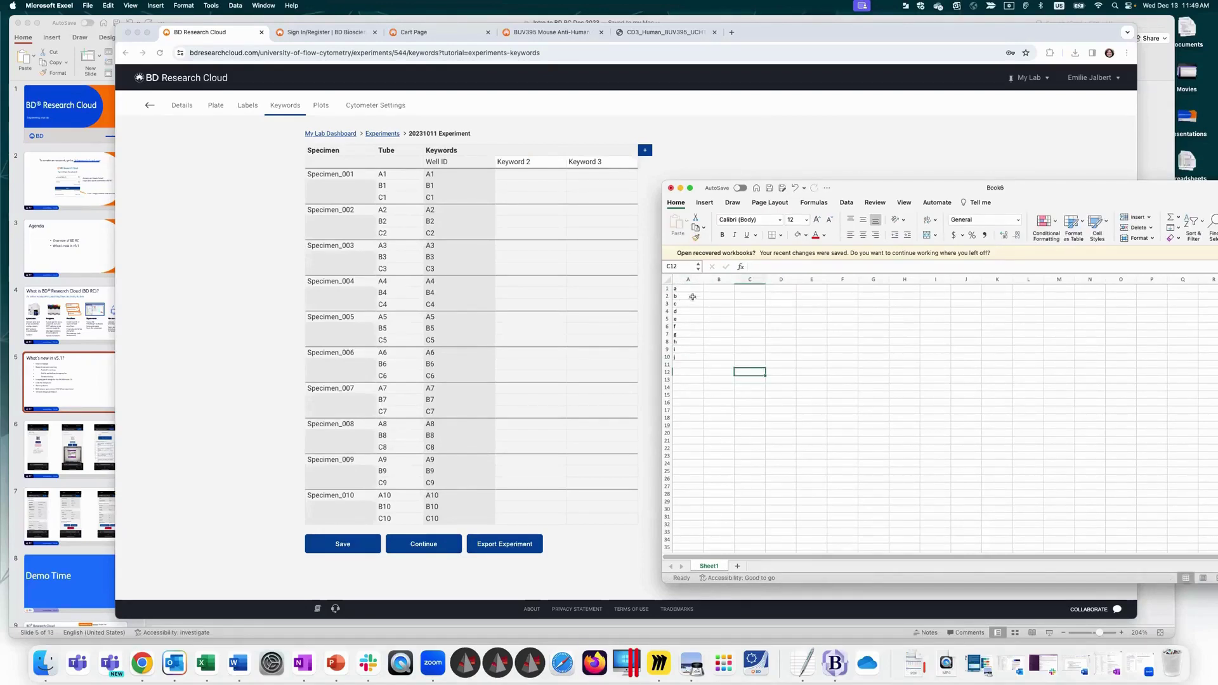
Step: Copy A1:A10 from Excel and paste it over the specimen names in Chrome, starting at Specimen_001
left_click_drag(686, 289, 682, 357)
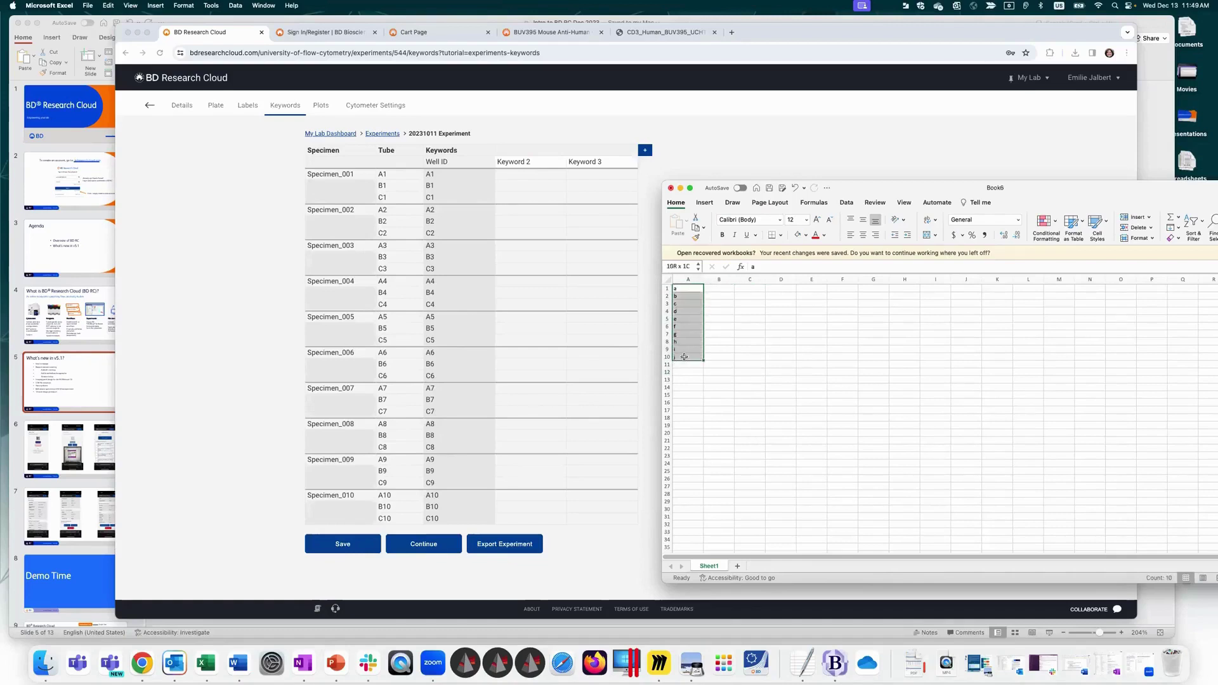
key("super+c")
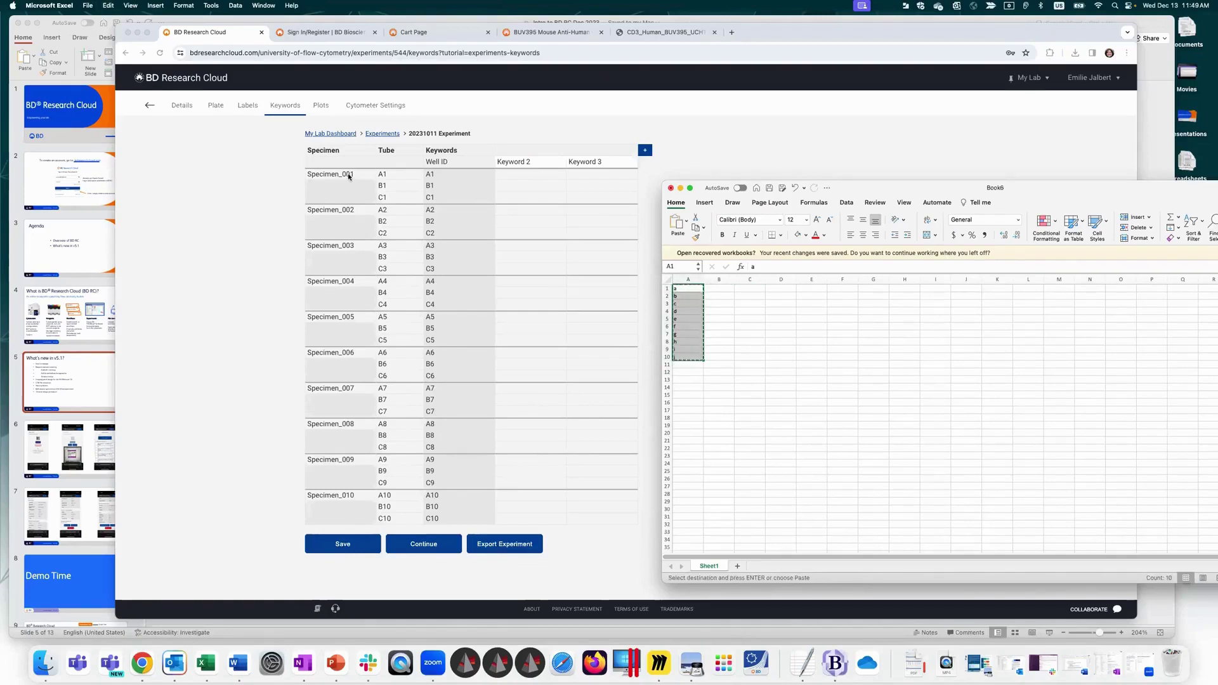
left_click(341, 176)
left_click(356, 172)
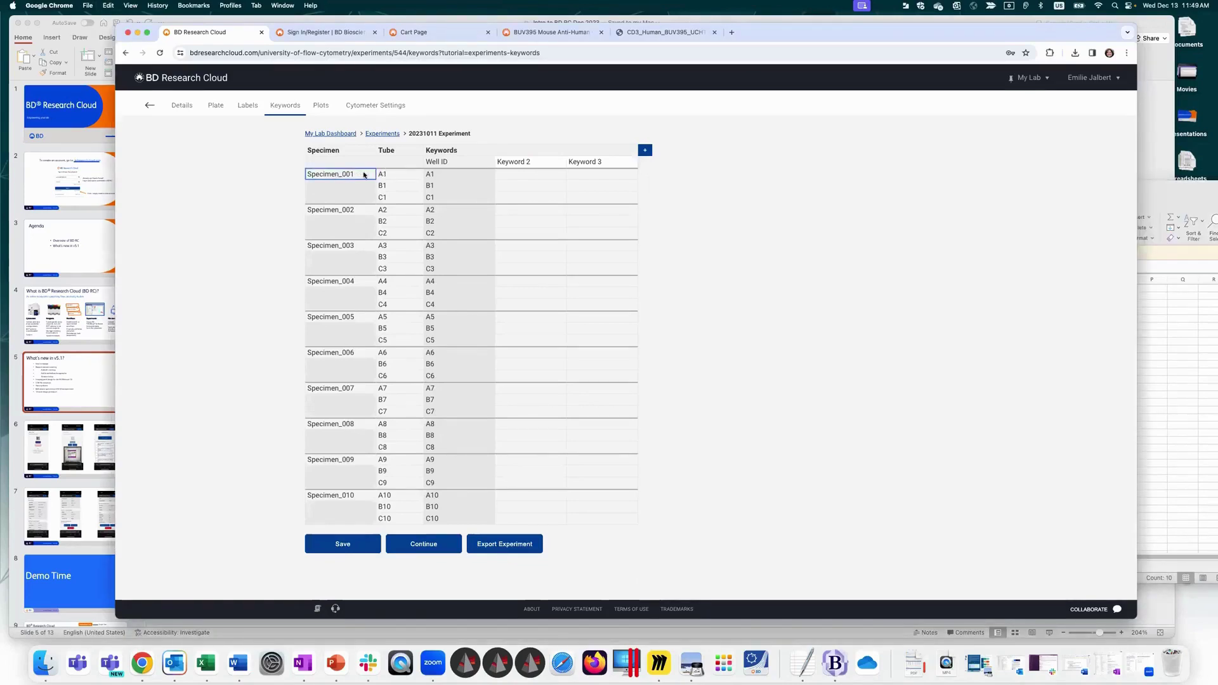
key("super+v")
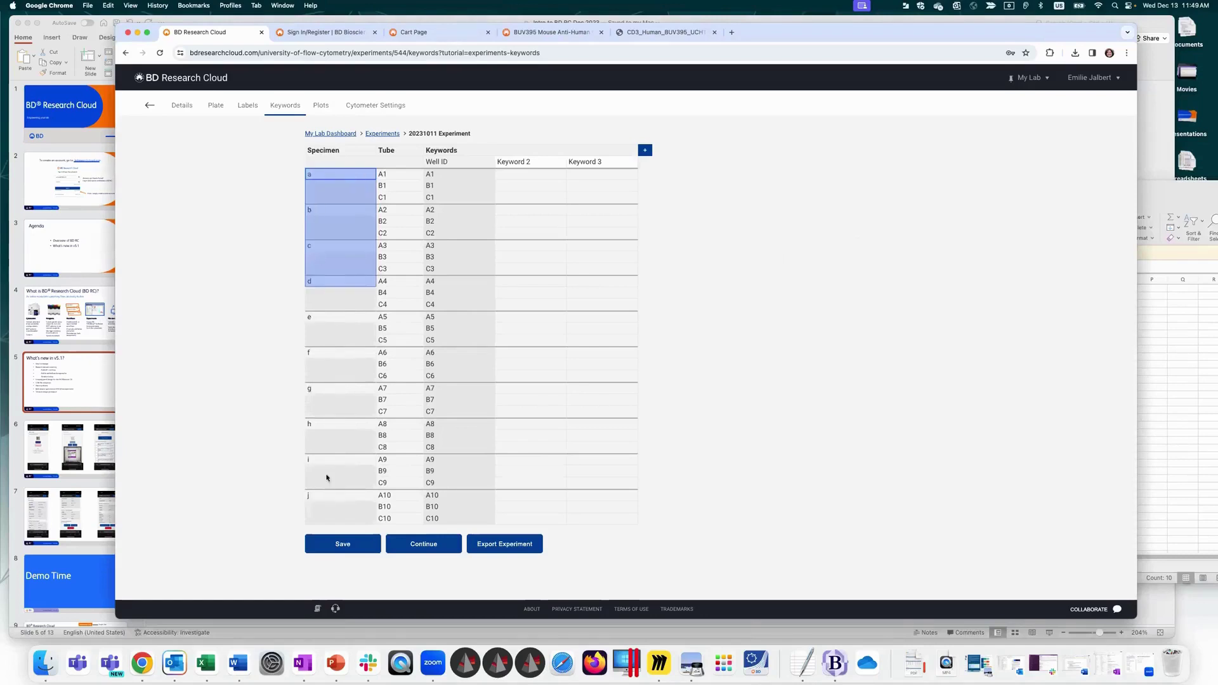
left_click(552, 223)
Step: Back in the Excel workbook, enter the numbers 1 to 10 down column B, starting in B1
left_click(1172, 355)
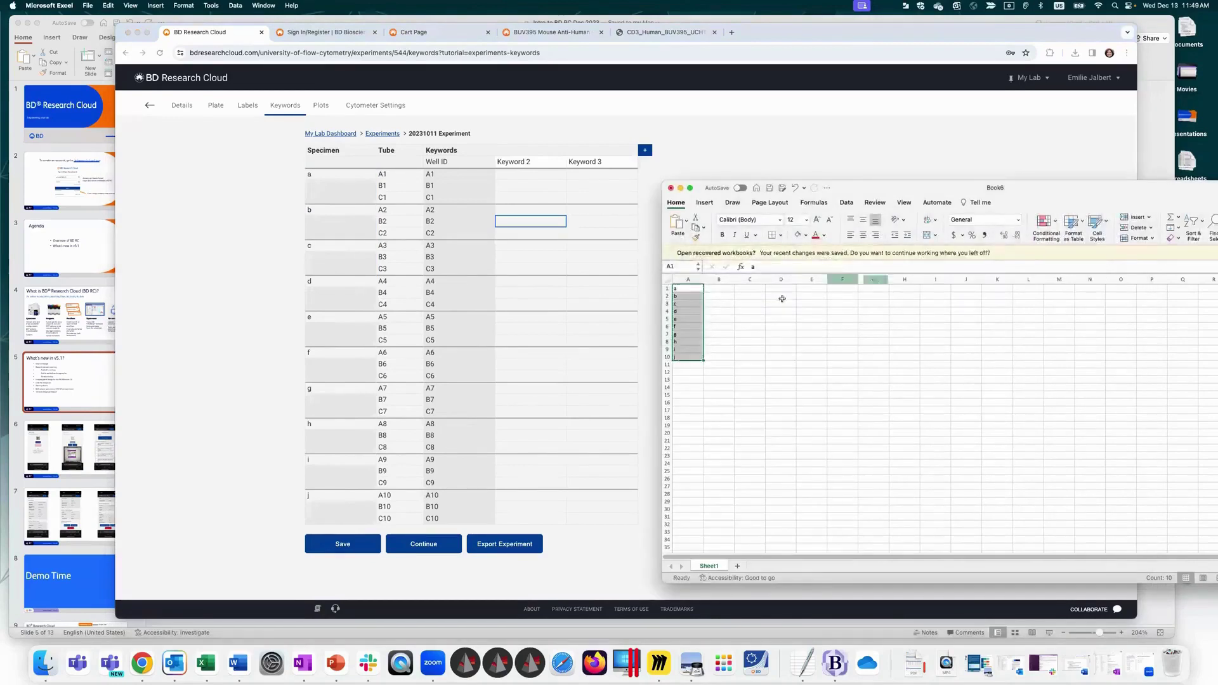
left_click(712, 286)
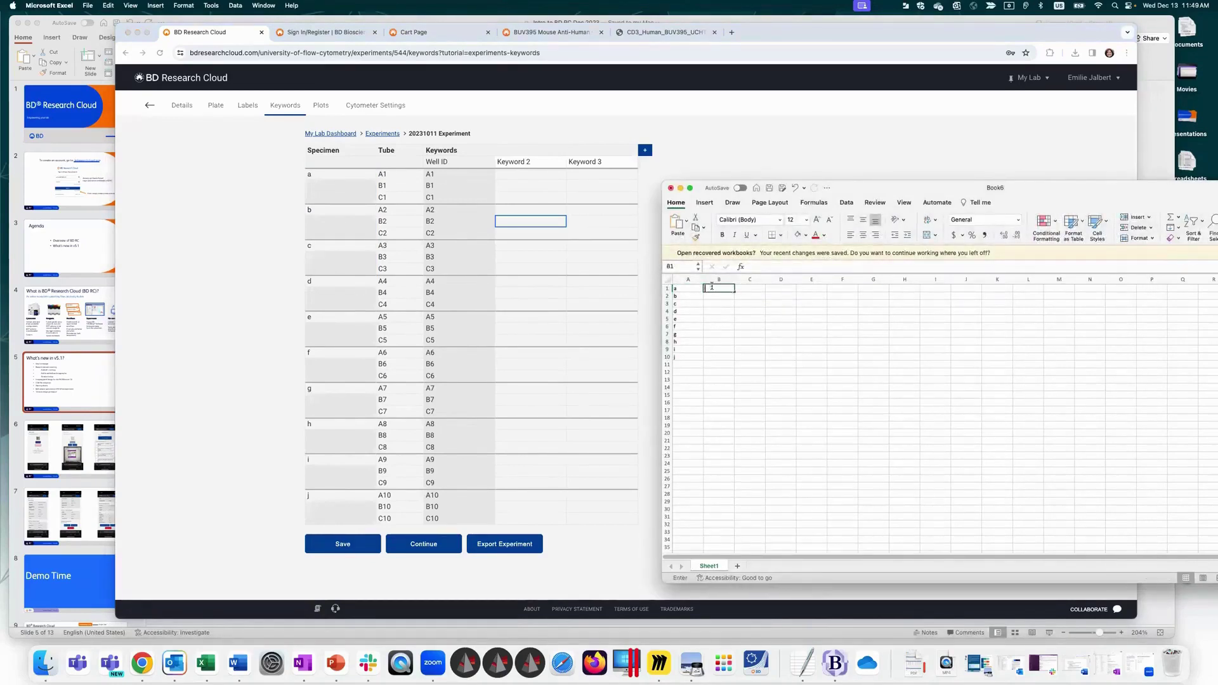
type("1")
key("Return")
type("2")
key("Return")
type("3")
key("Return")
type("4 5 6 7 8 9")
key("Return")
type("10")
left_click(781, 394)
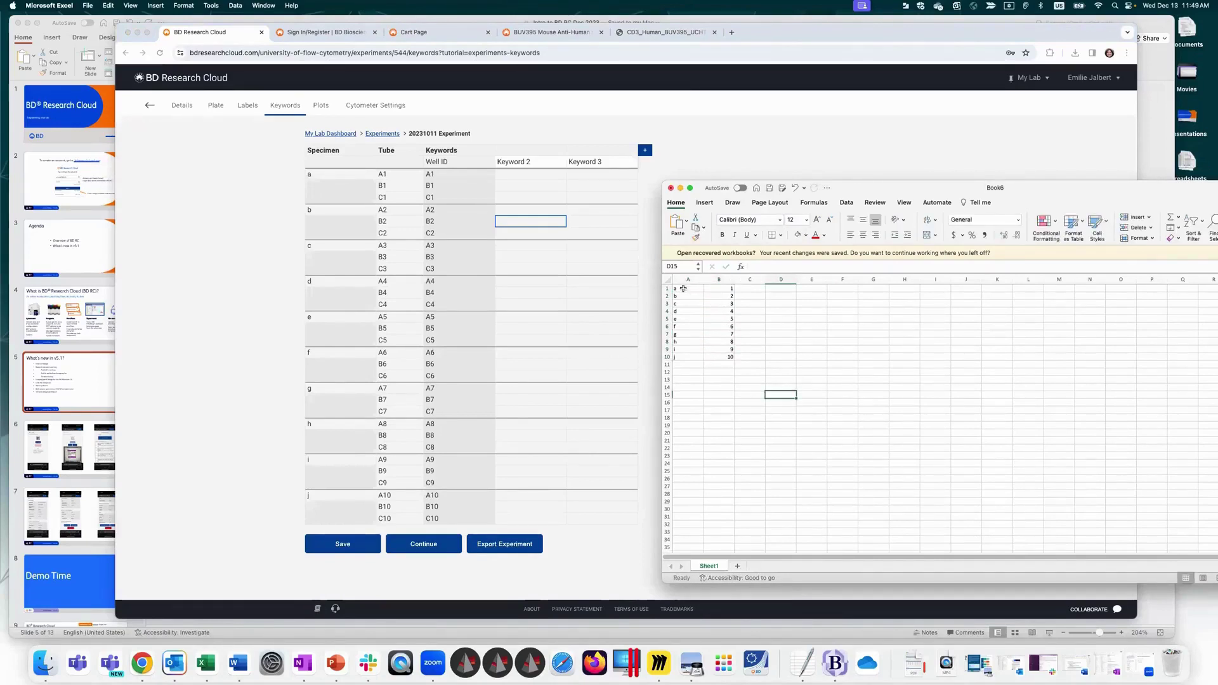
Step: Copy A1:B10 from Excel and paste it into the Keyword 2 and Keyword 3 columns, starting at tube A1
left_click_drag(679, 288, 730, 356)
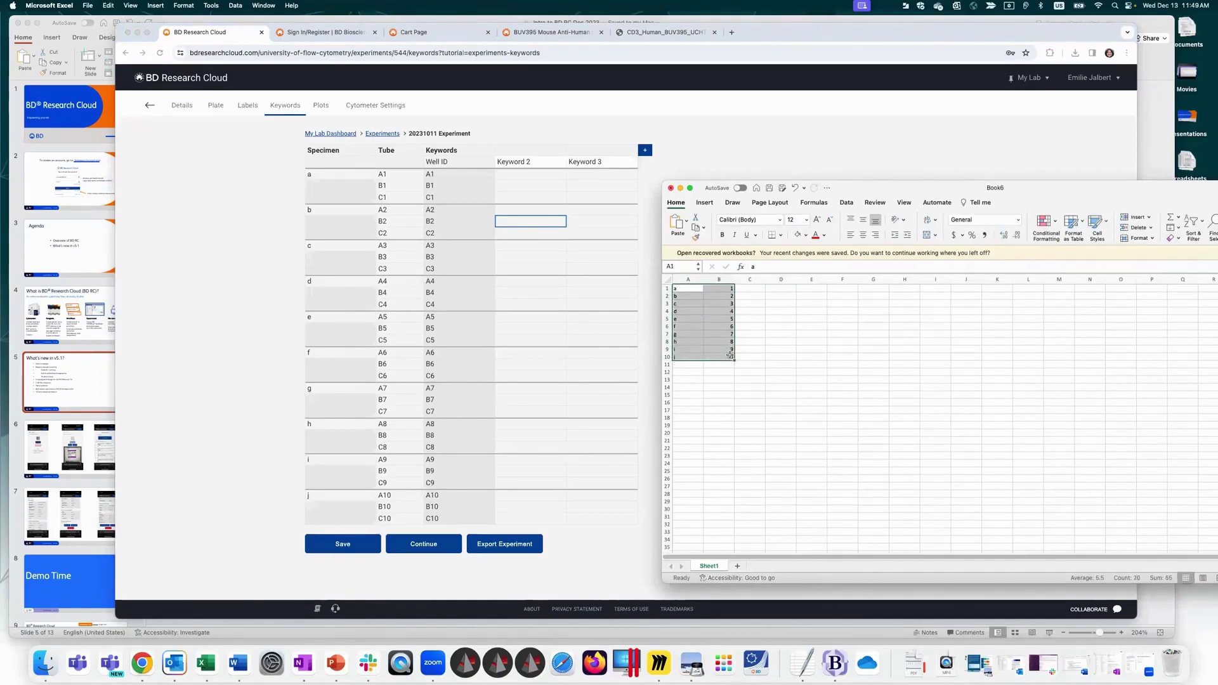
left_click(557, 219)
left_click(514, 176)
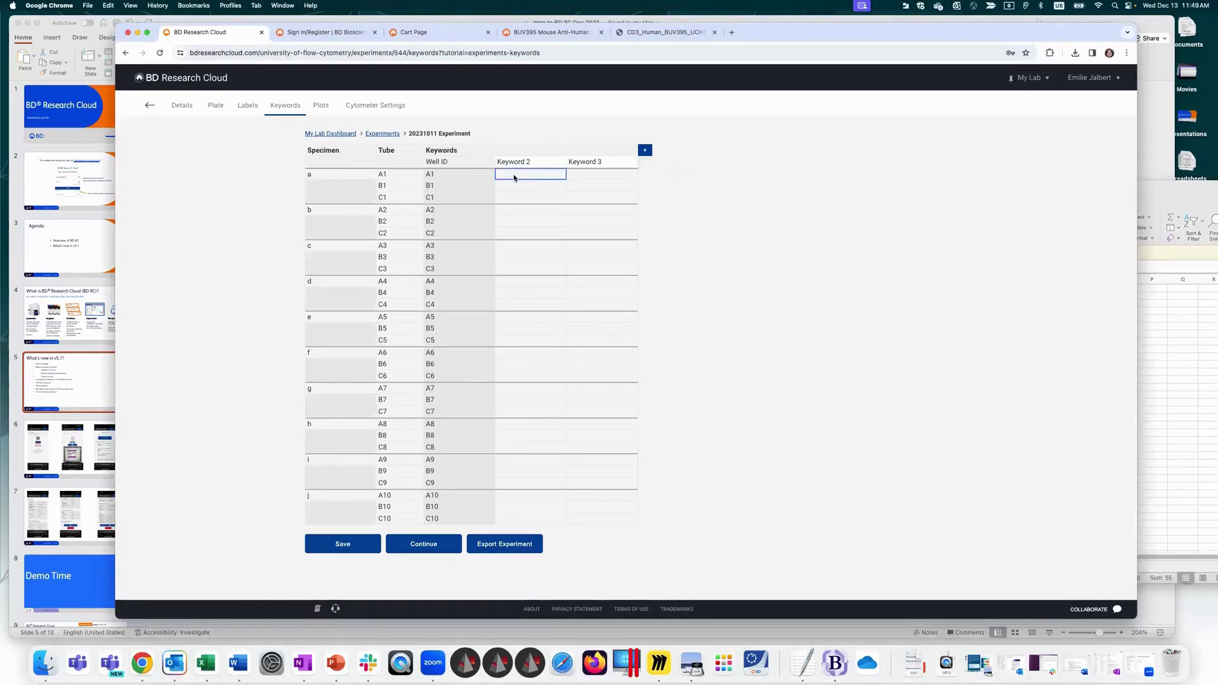
key("super+v")
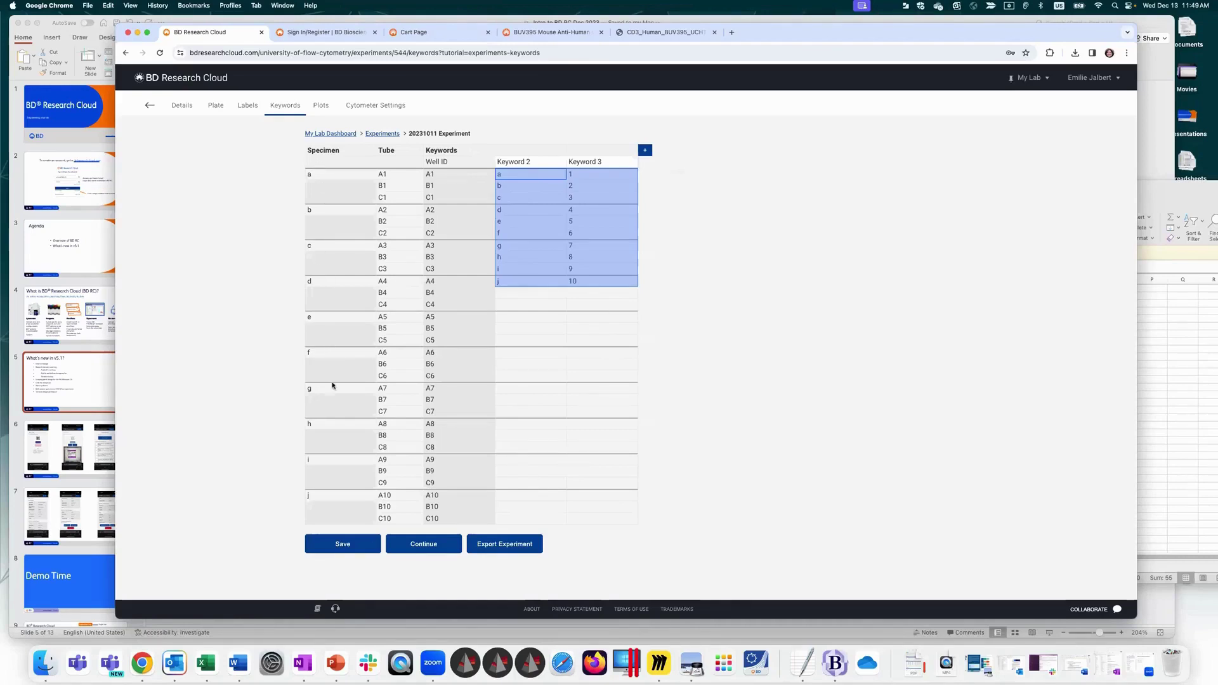
Step: Switch to PowerPoint, review the "What's new in v5.1?" slide and select slide 4, "What is BD Research Cloud"
right_click(334, 133)
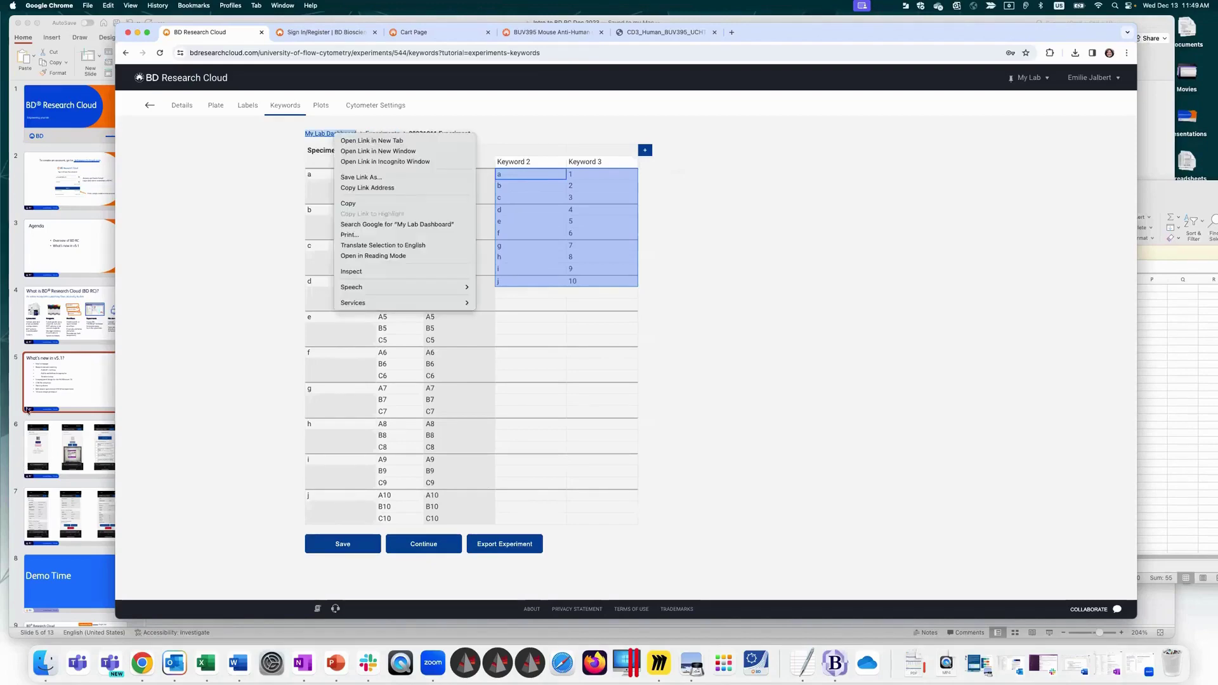
left_click(101, 378)
left_click(101, 379)
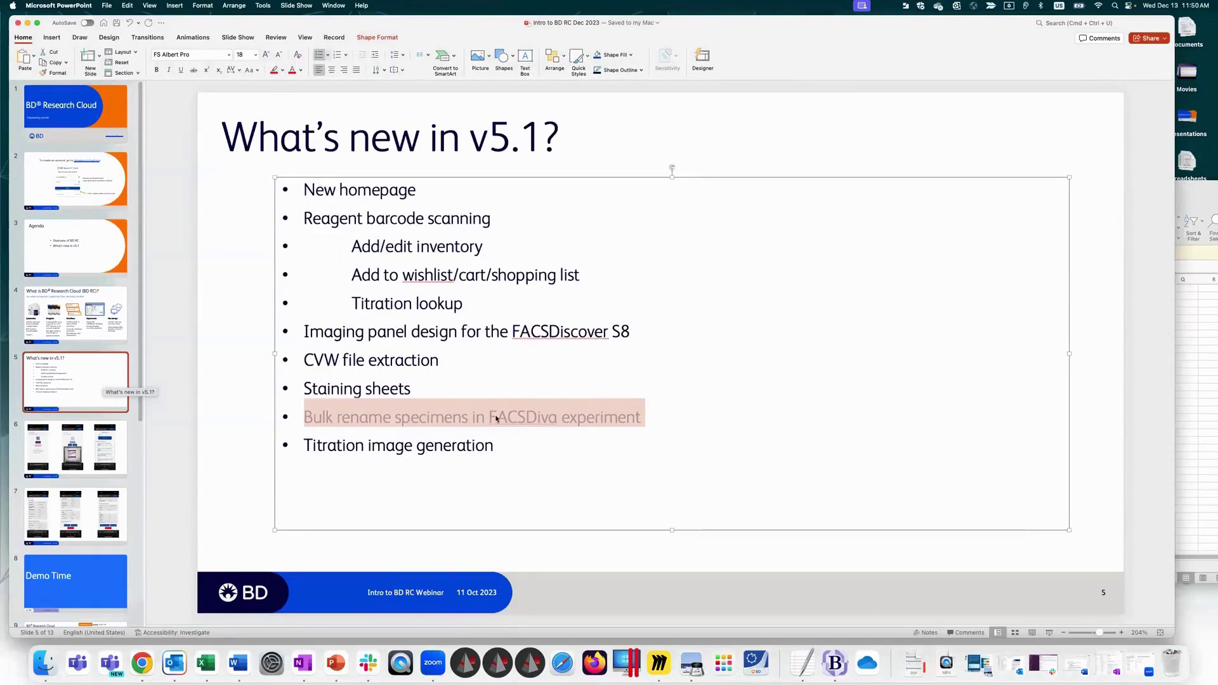
left_click(492, 446)
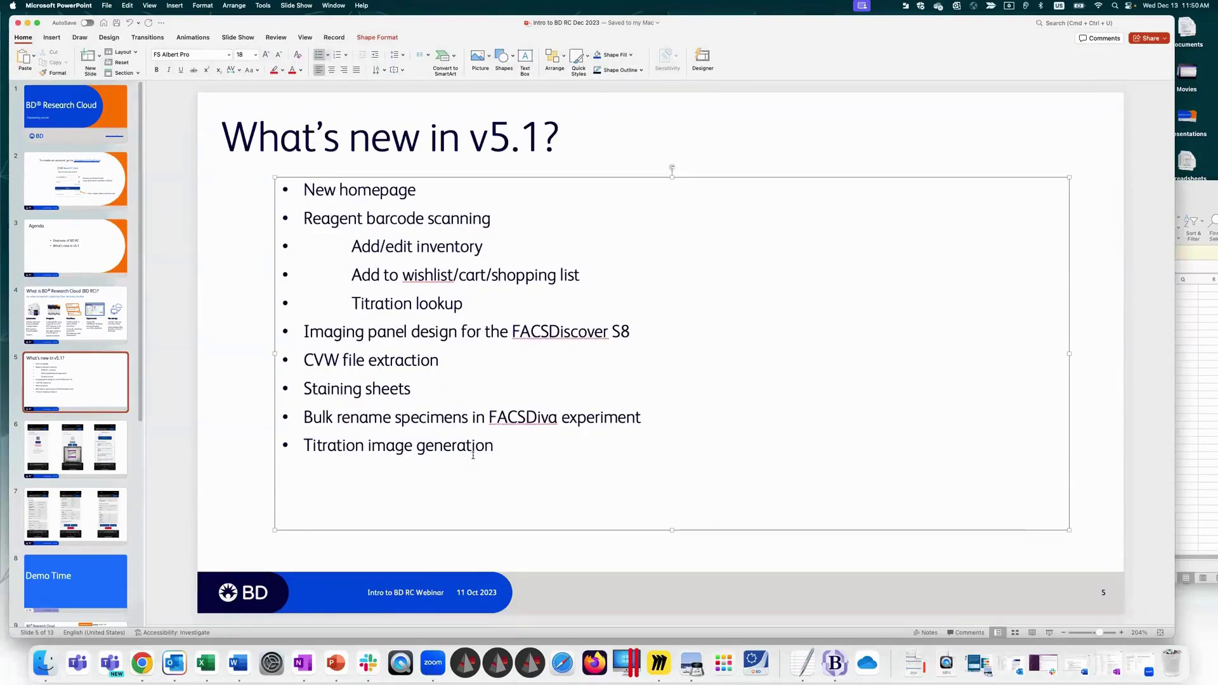
left_click(242, 414)
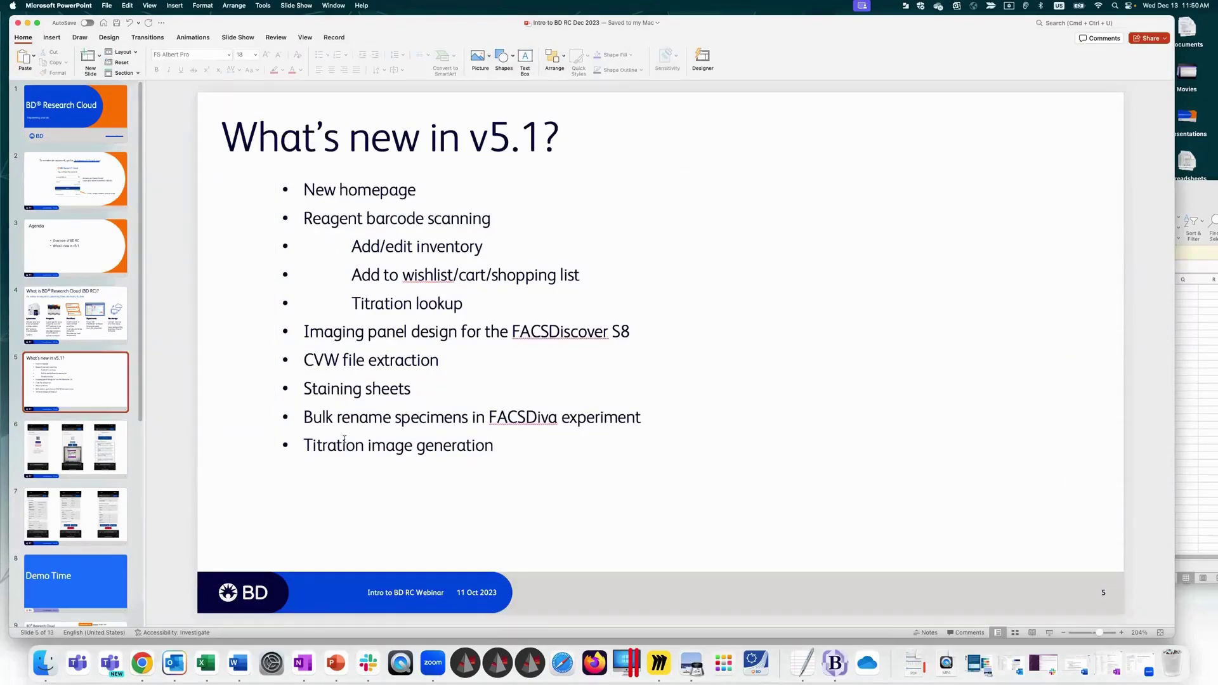
left_click(97, 315)
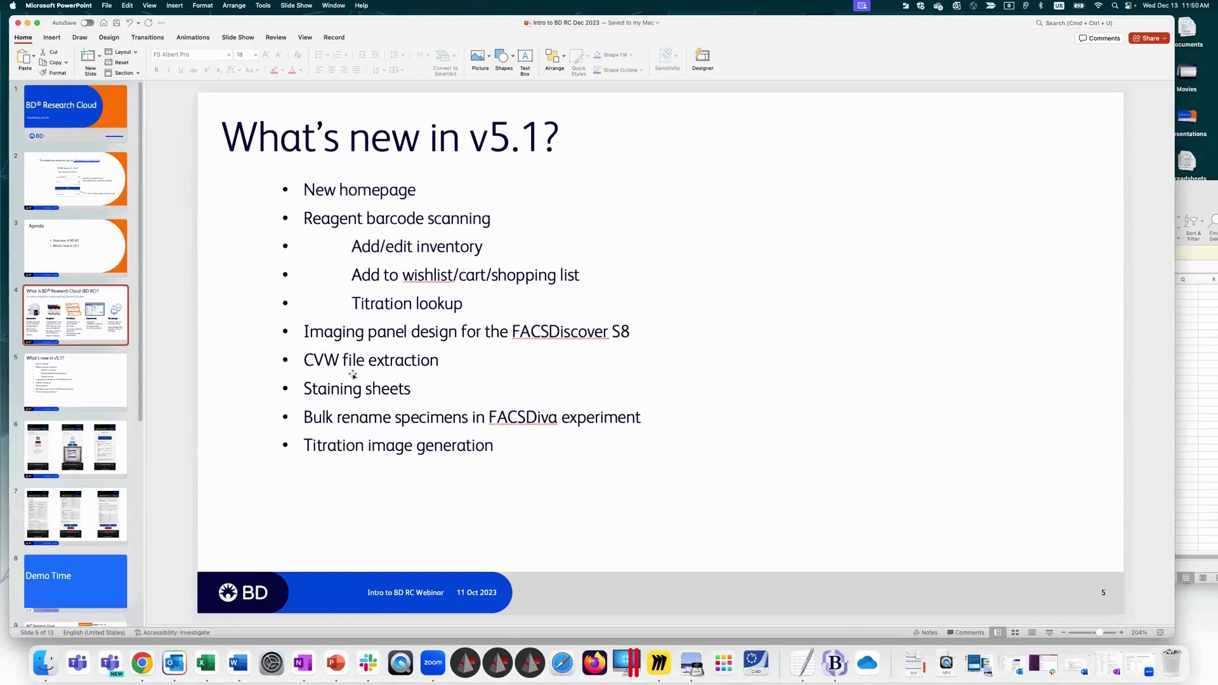